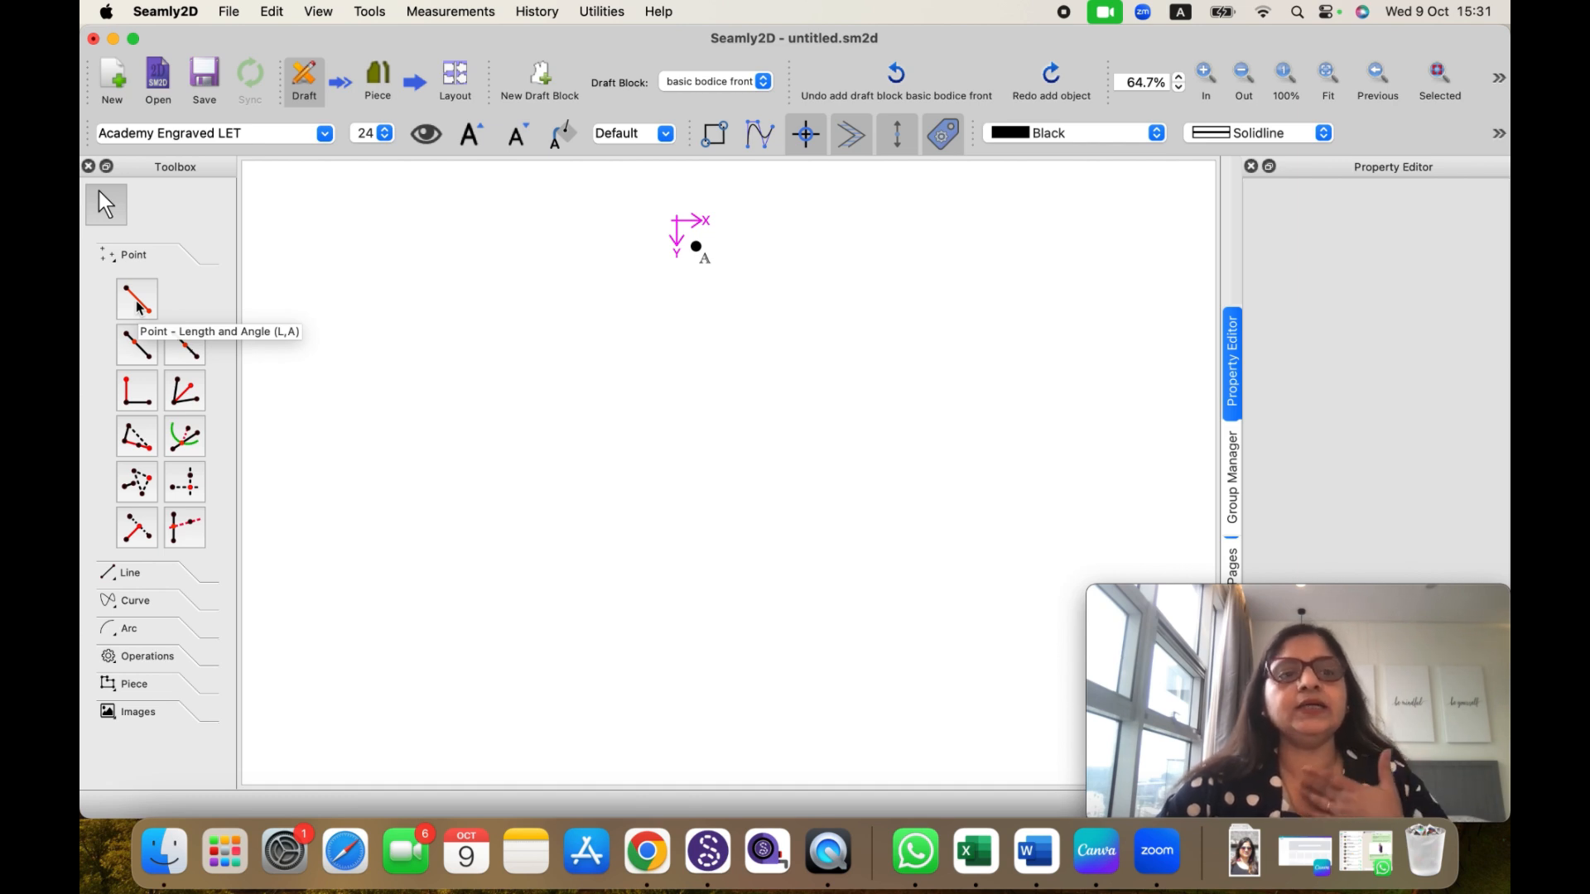
Step: Create point B straight down from point A with length formula 17+3/4+1/8 and angle 270°, joined by a solid line
left_click(138, 307)
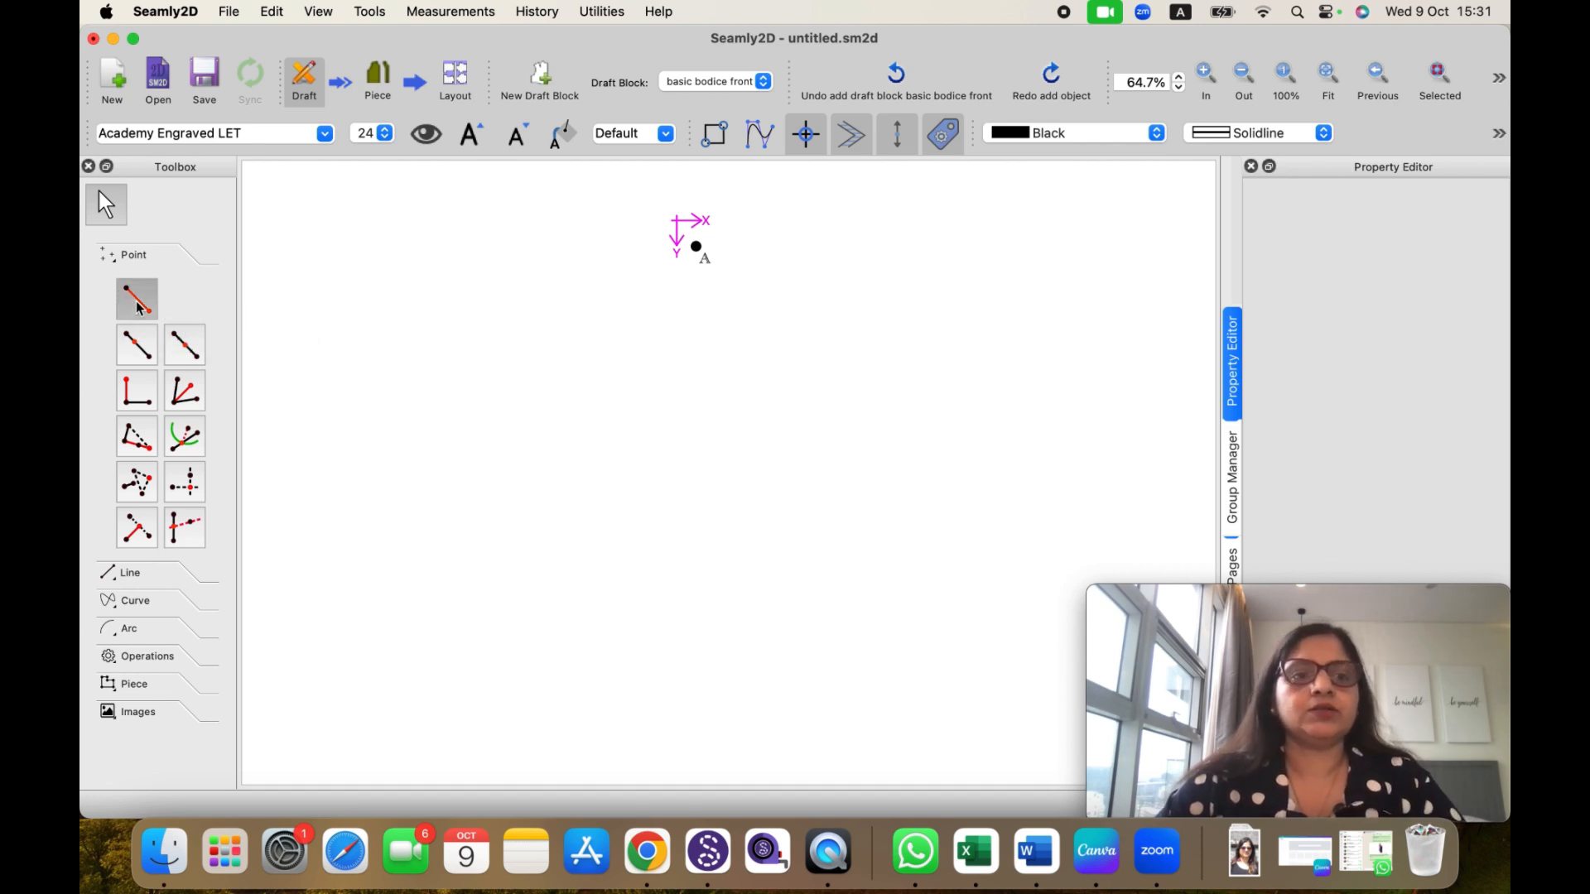
left_click(696, 247)
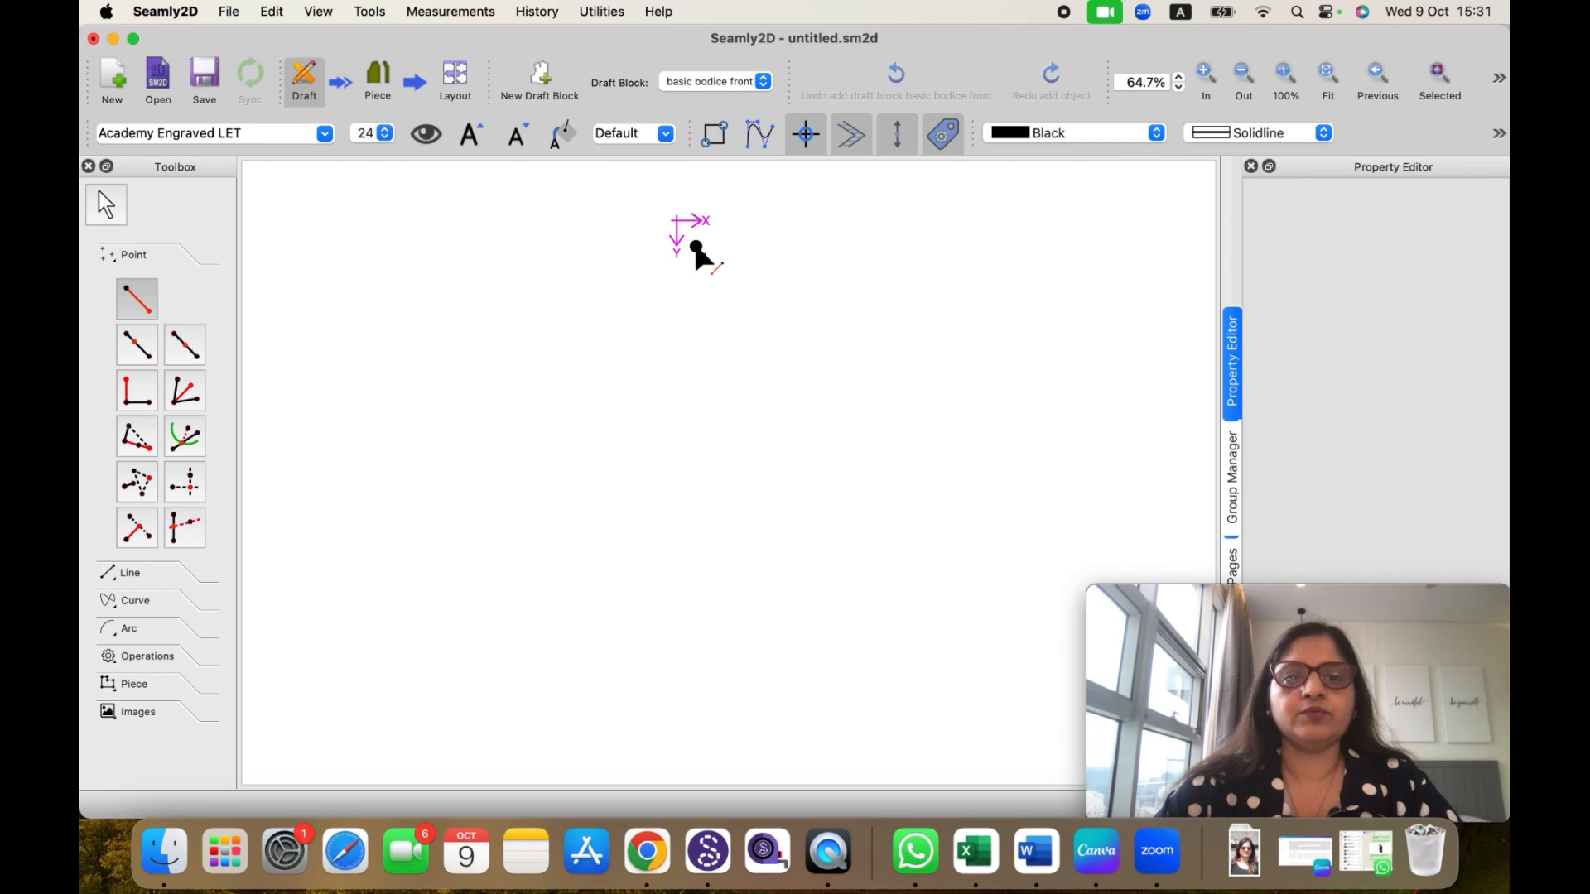
left_click(697, 603, "shift")
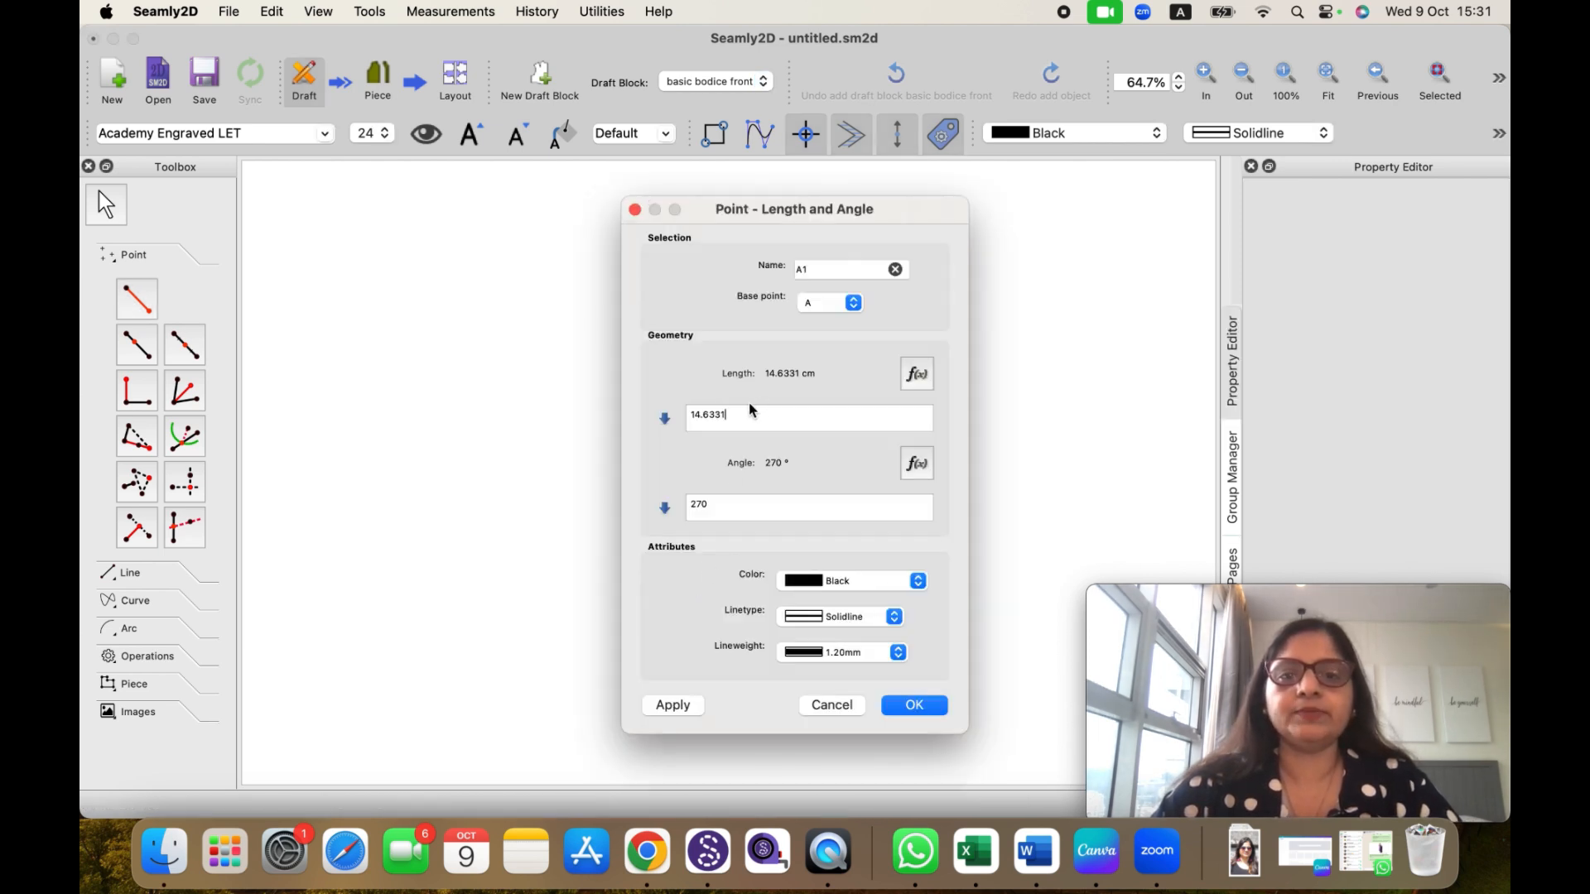
key("BackSpace")
key("BackSpace")
key("BackSpace")
key("BackSpace")
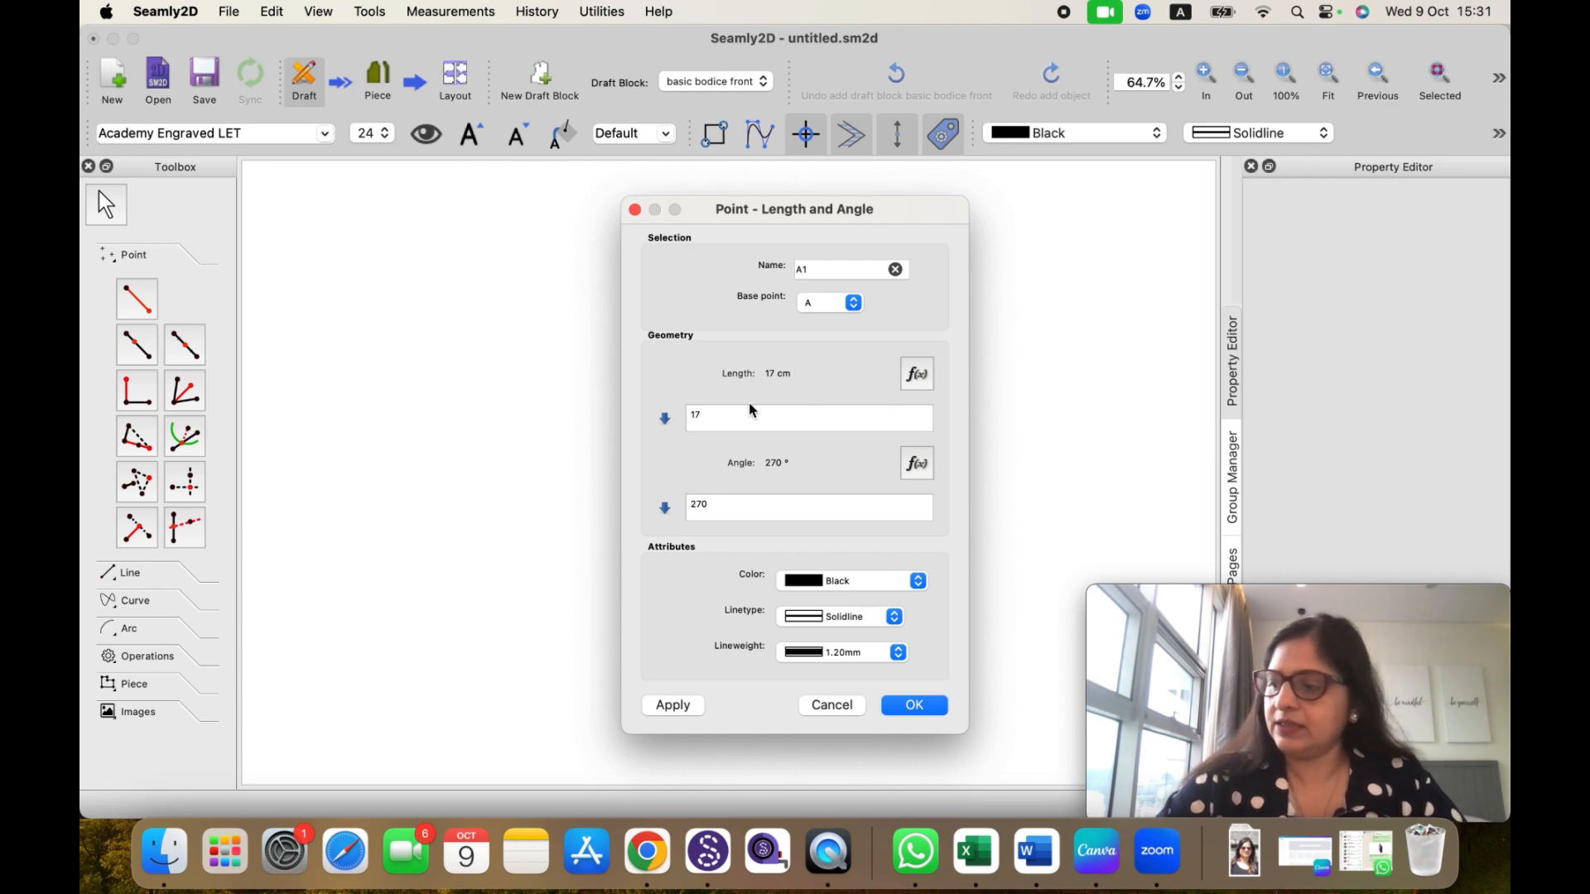
type("7+3/")
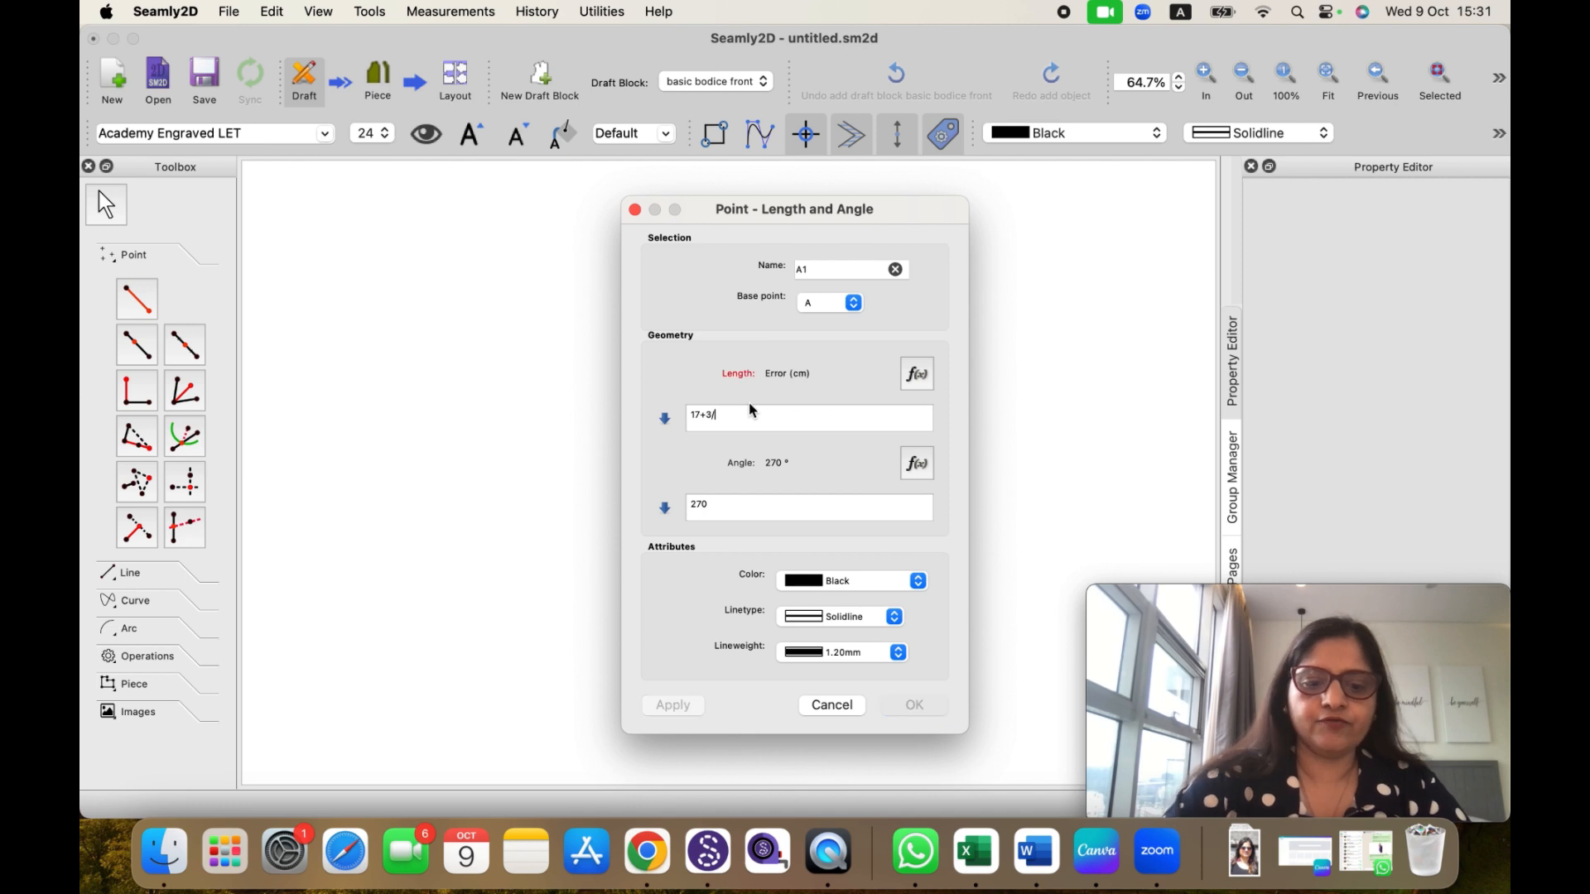
type("4+1/")
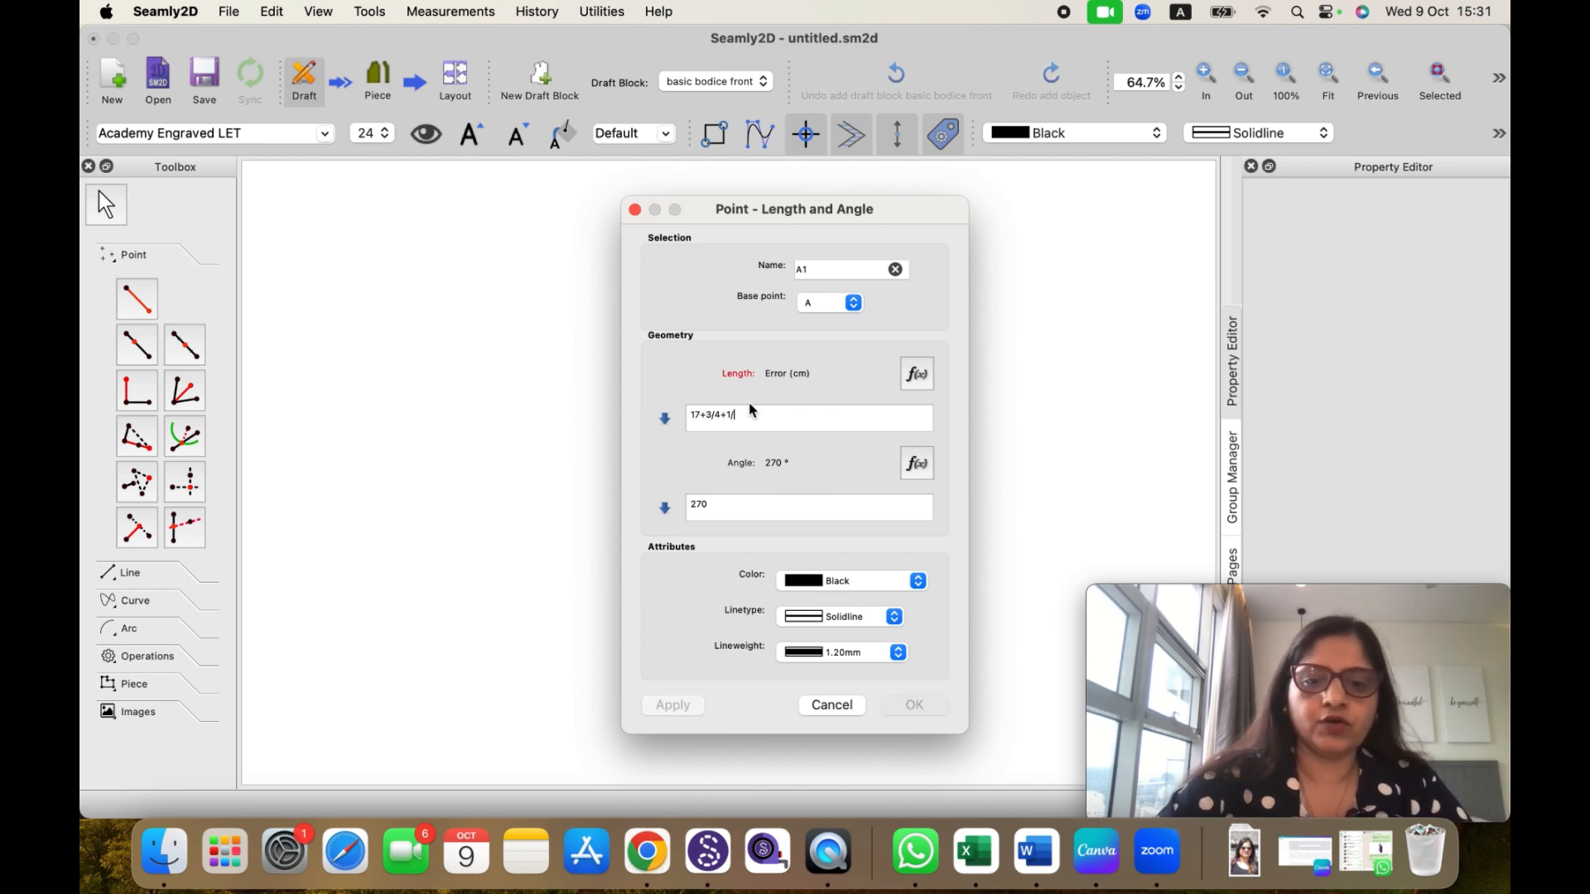
type("8")
left_click_drag(810, 272, 793, 276)
type("B")
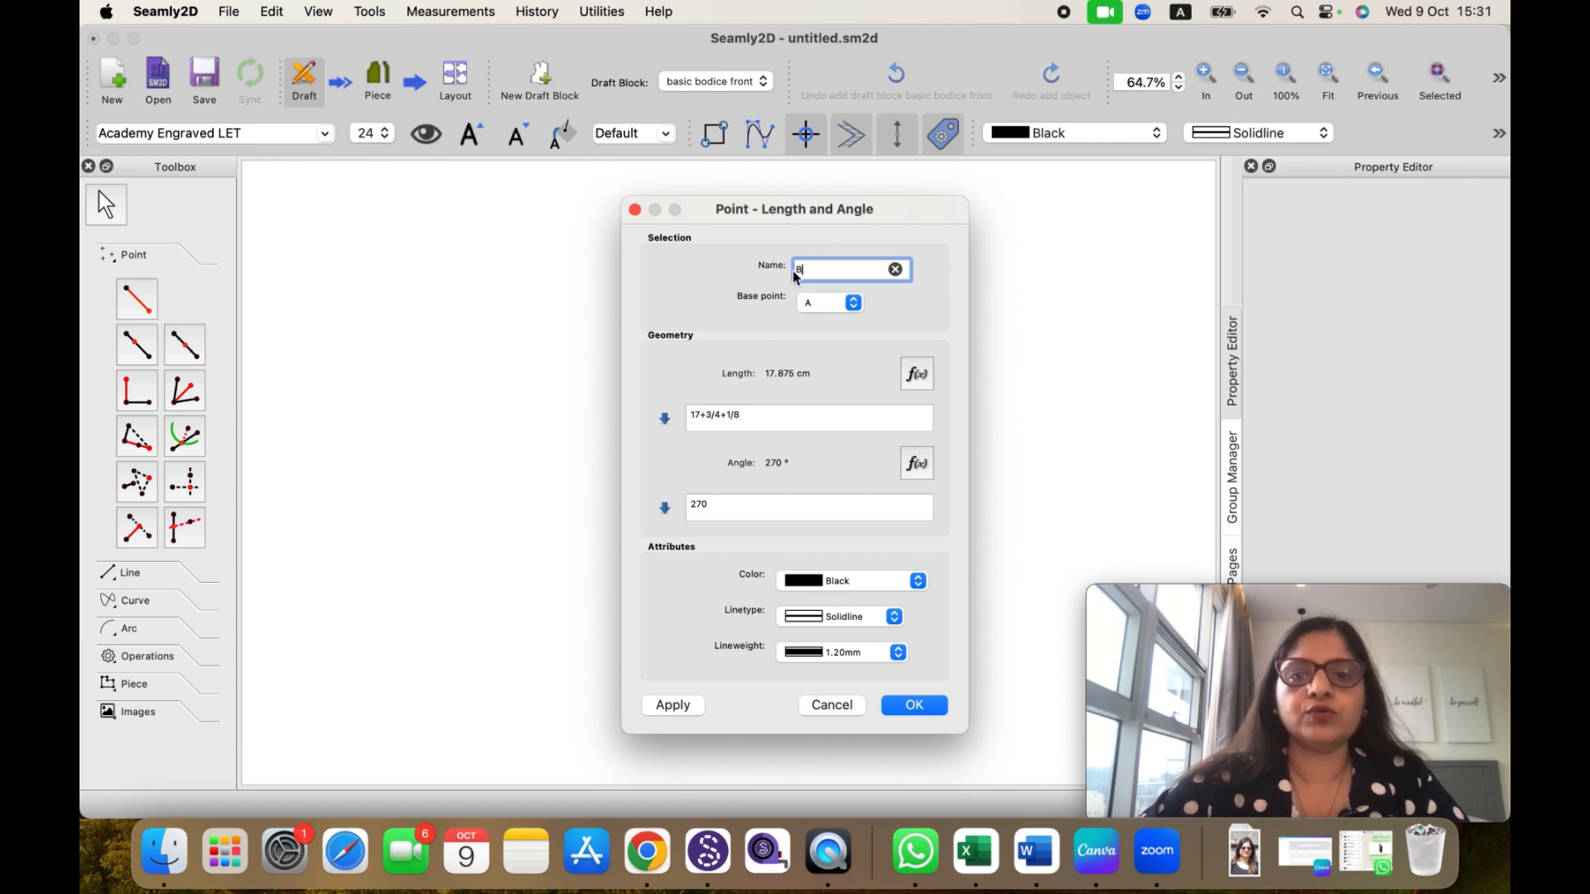
left_click(912, 706)
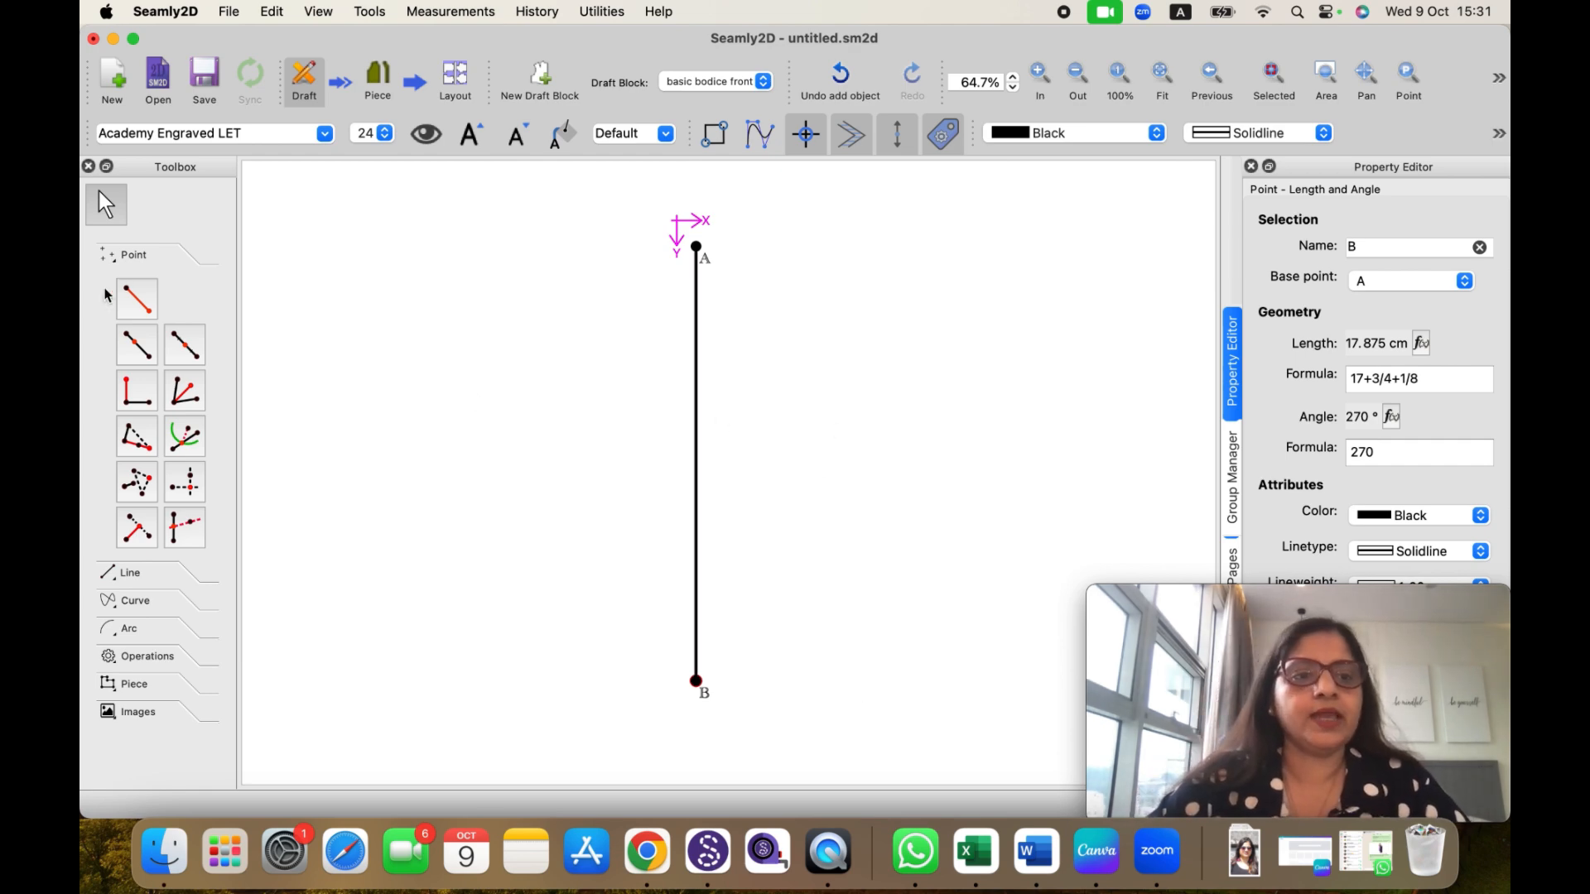
Step: Create a point horizontally to the right of point A with length formula 7+3/4-1/8 and angle 0°
left_click(139, 304)
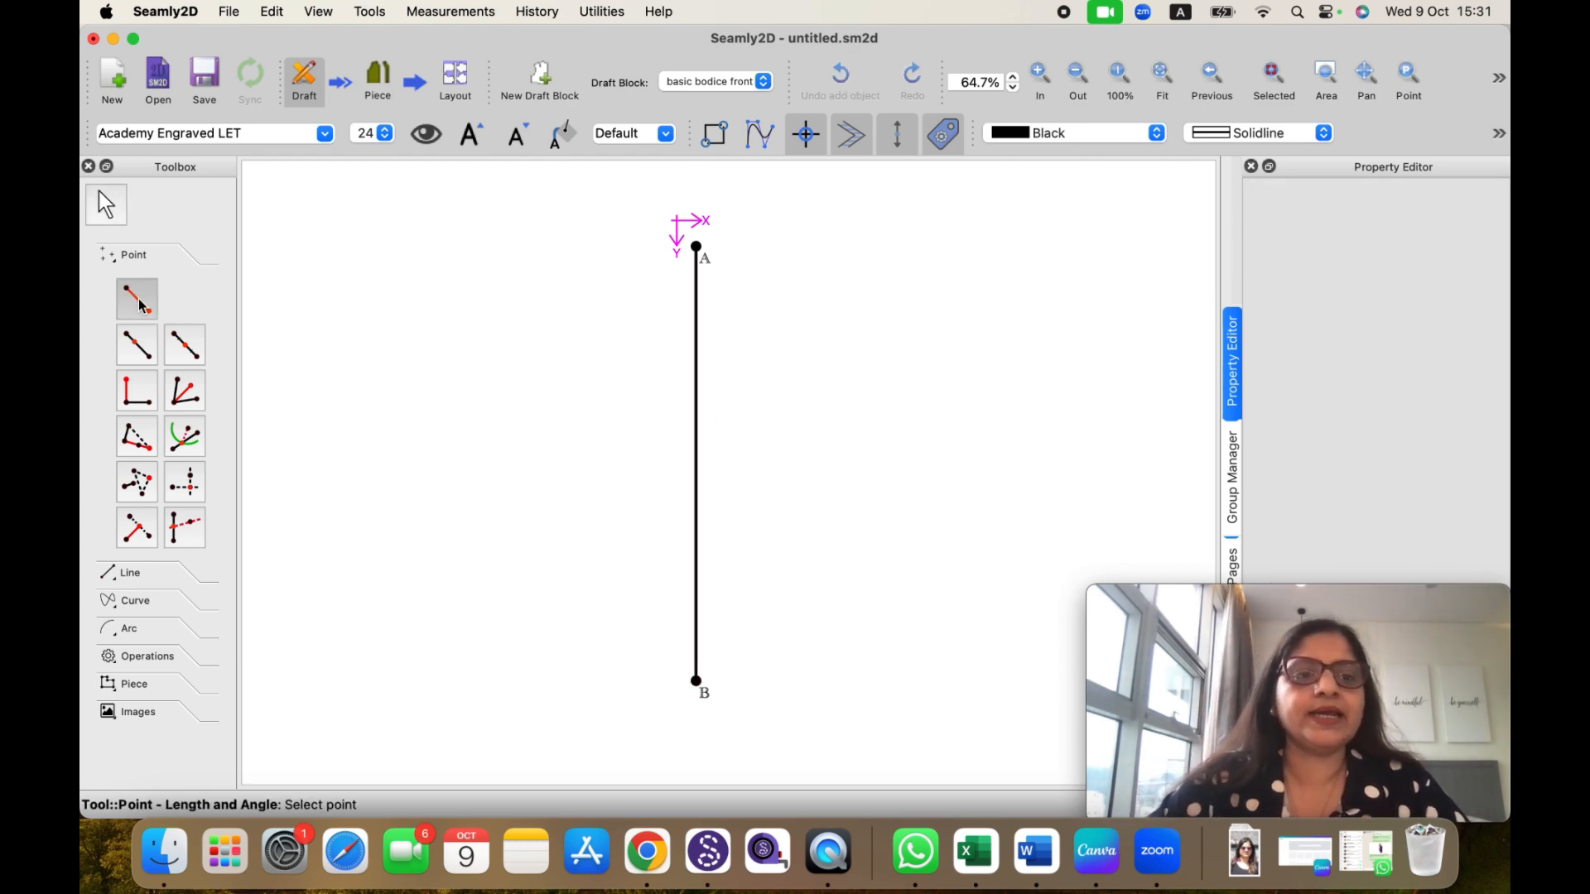
left_click(698, 257)
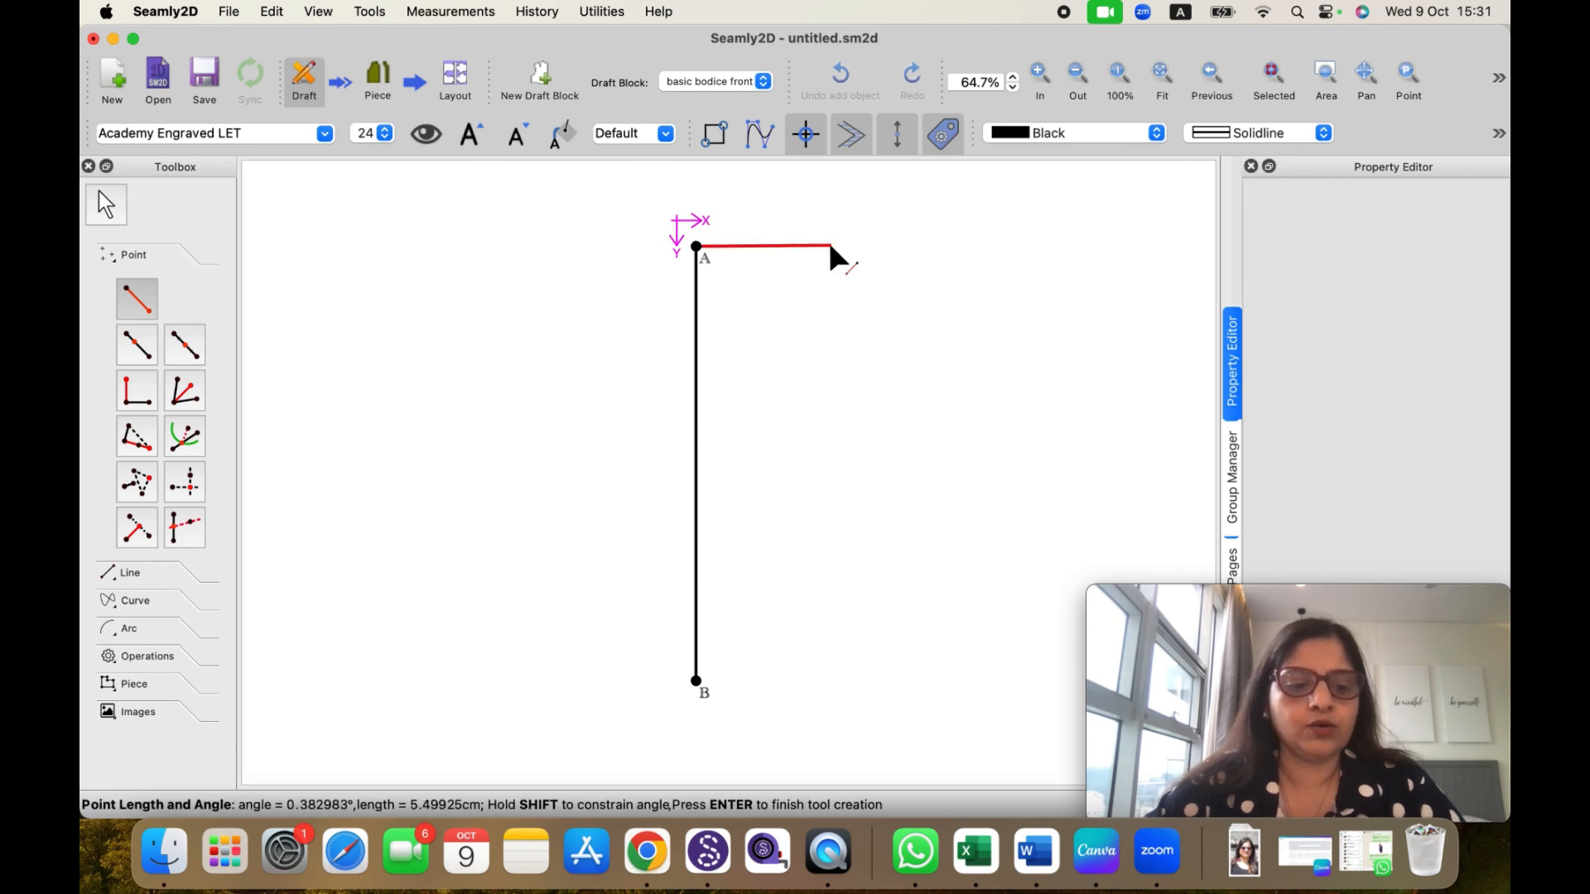
left_click(899, 241)
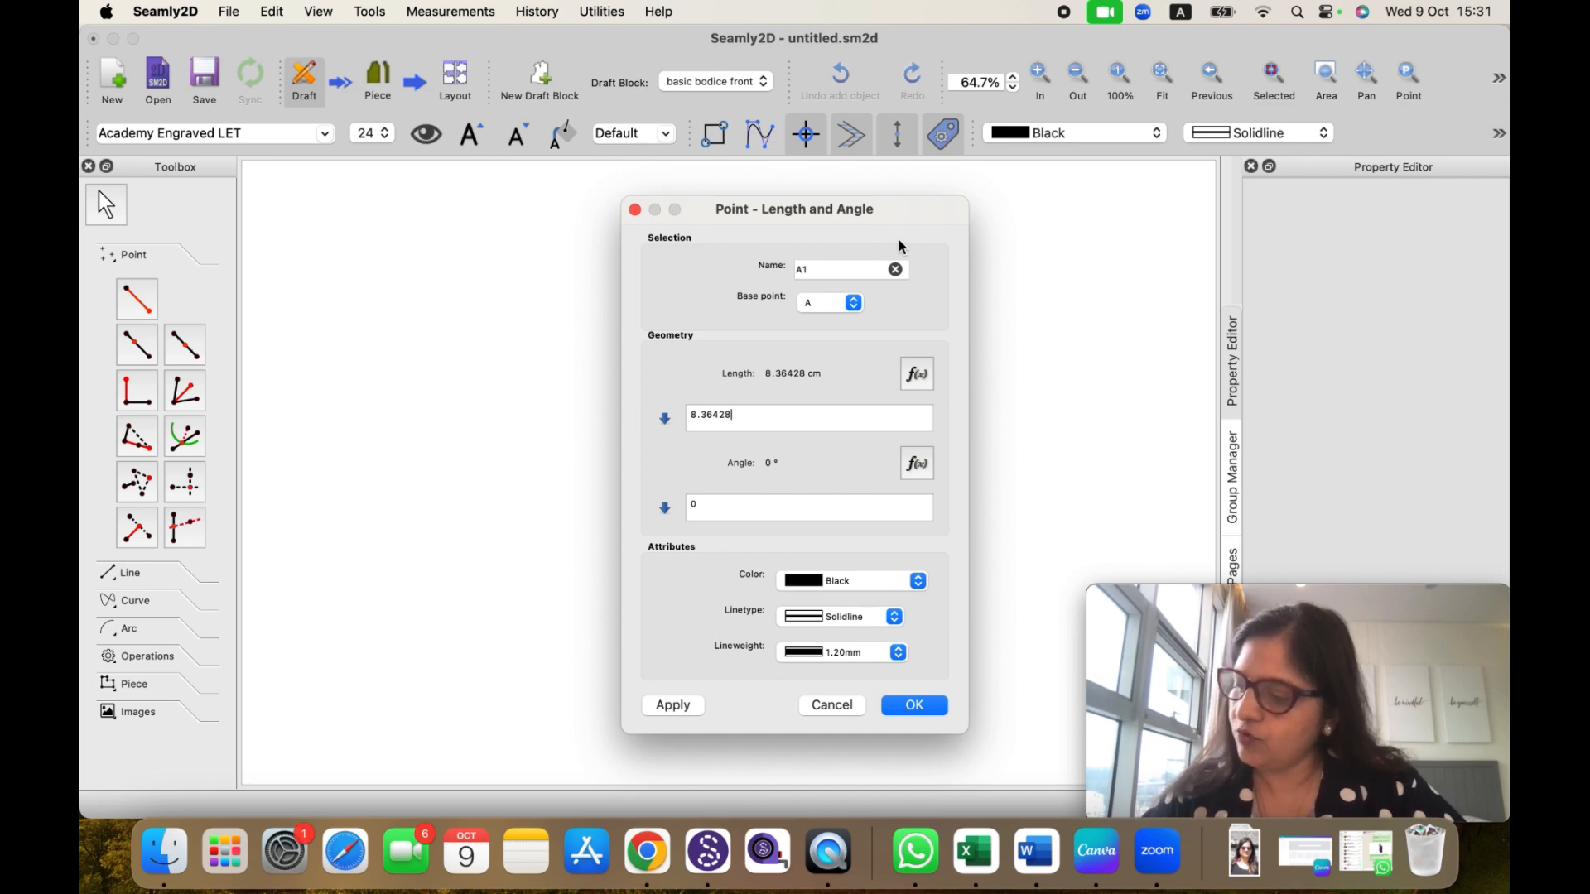
key("BackSpace")
key("BackSpace")
key("BackSpace")
key("BackSpace")
key("BackSpace")
key("BackSpace")
key("BackSpace")
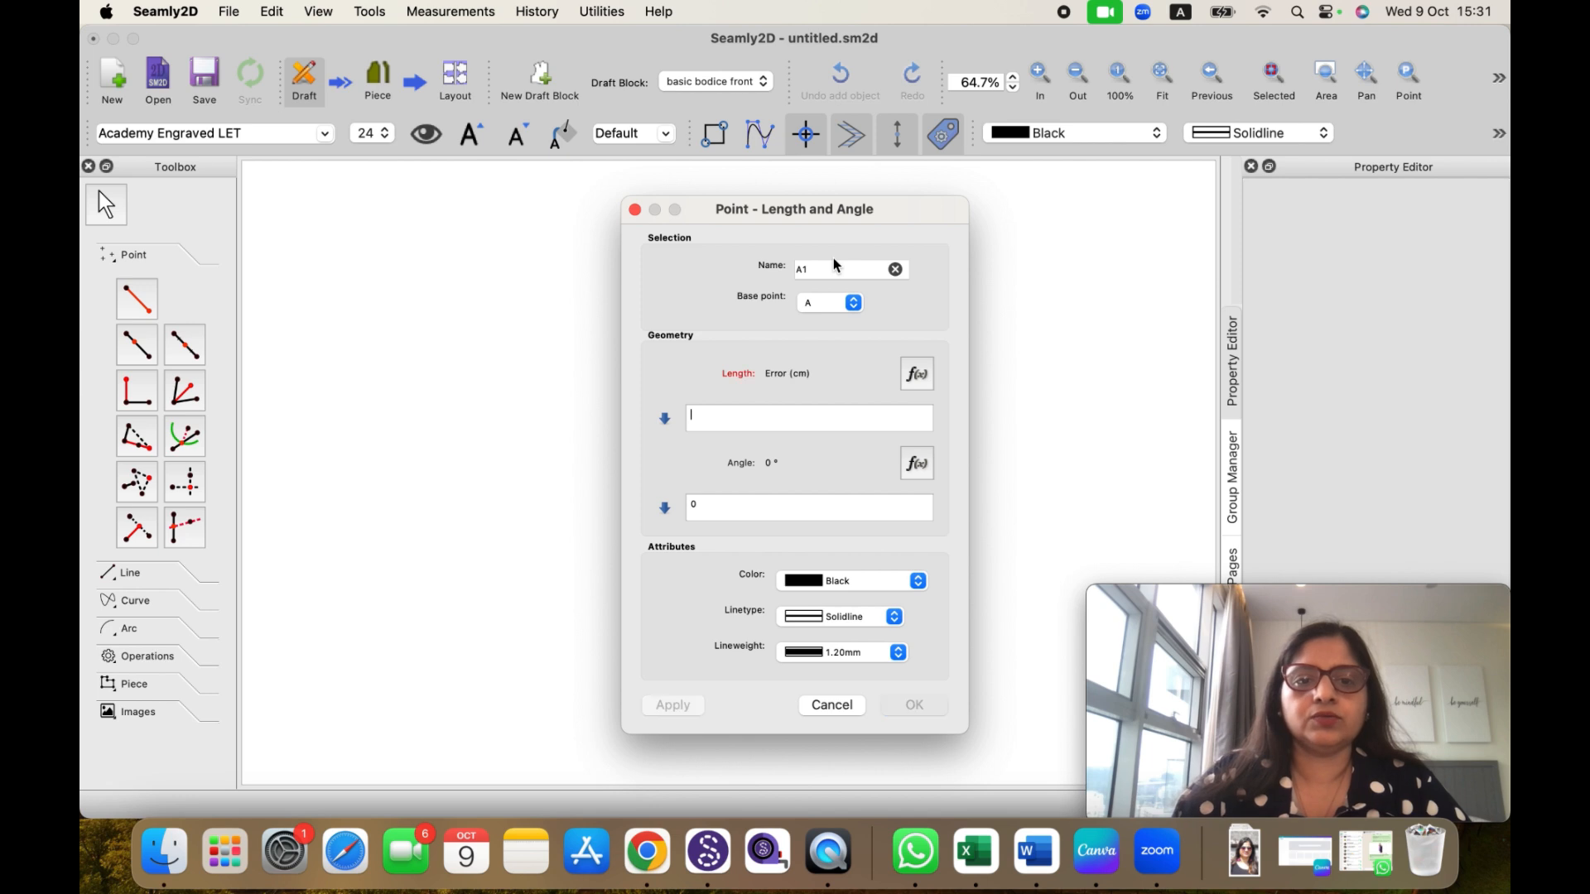
type("7")
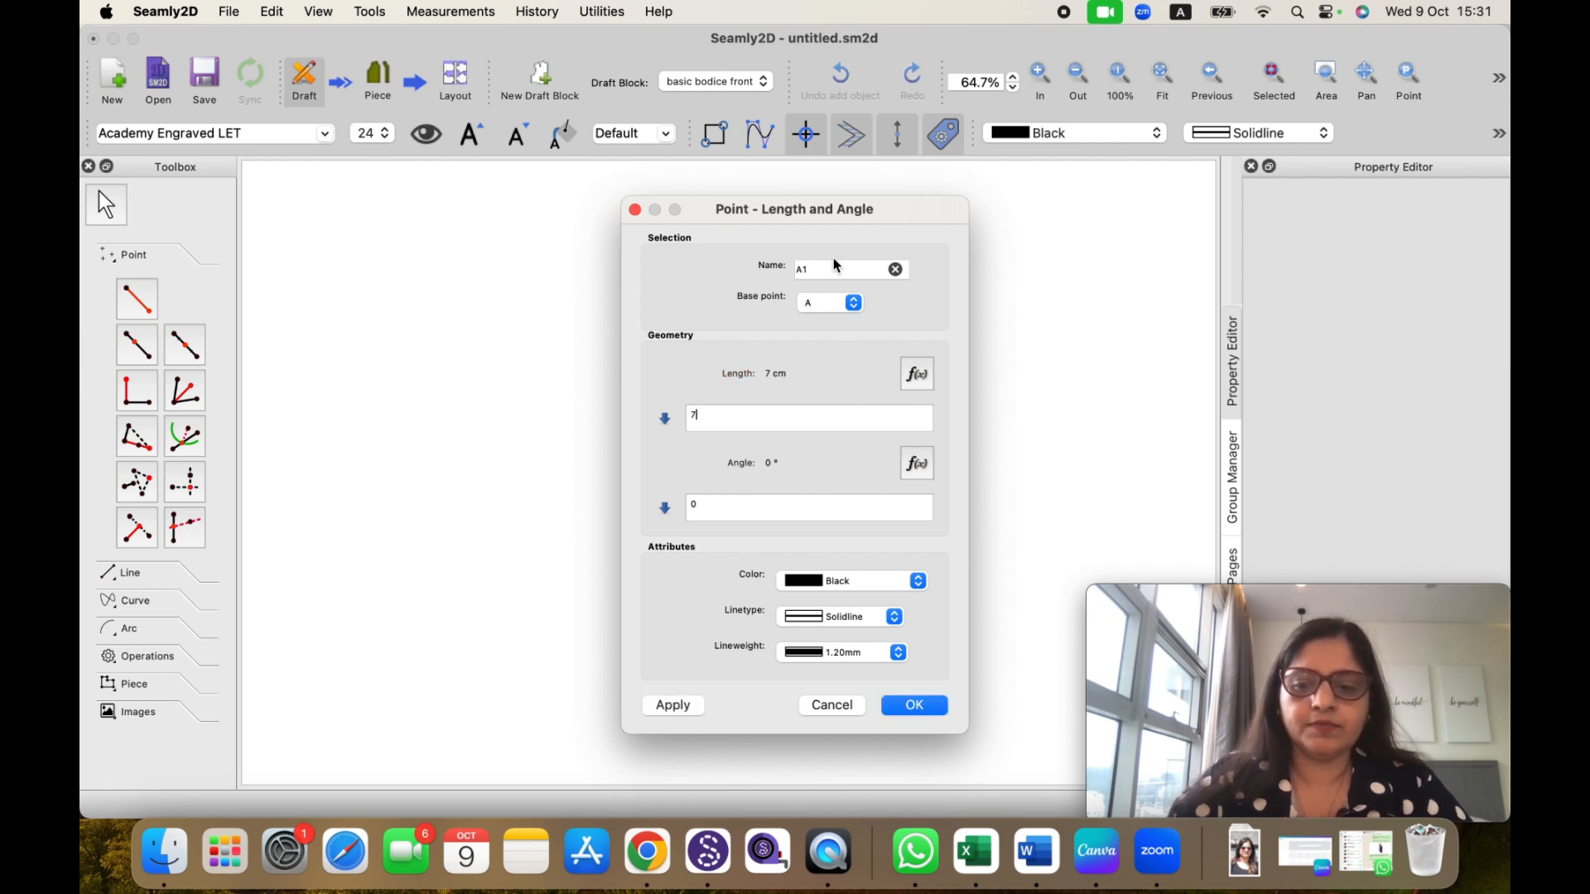
type("+3/4")
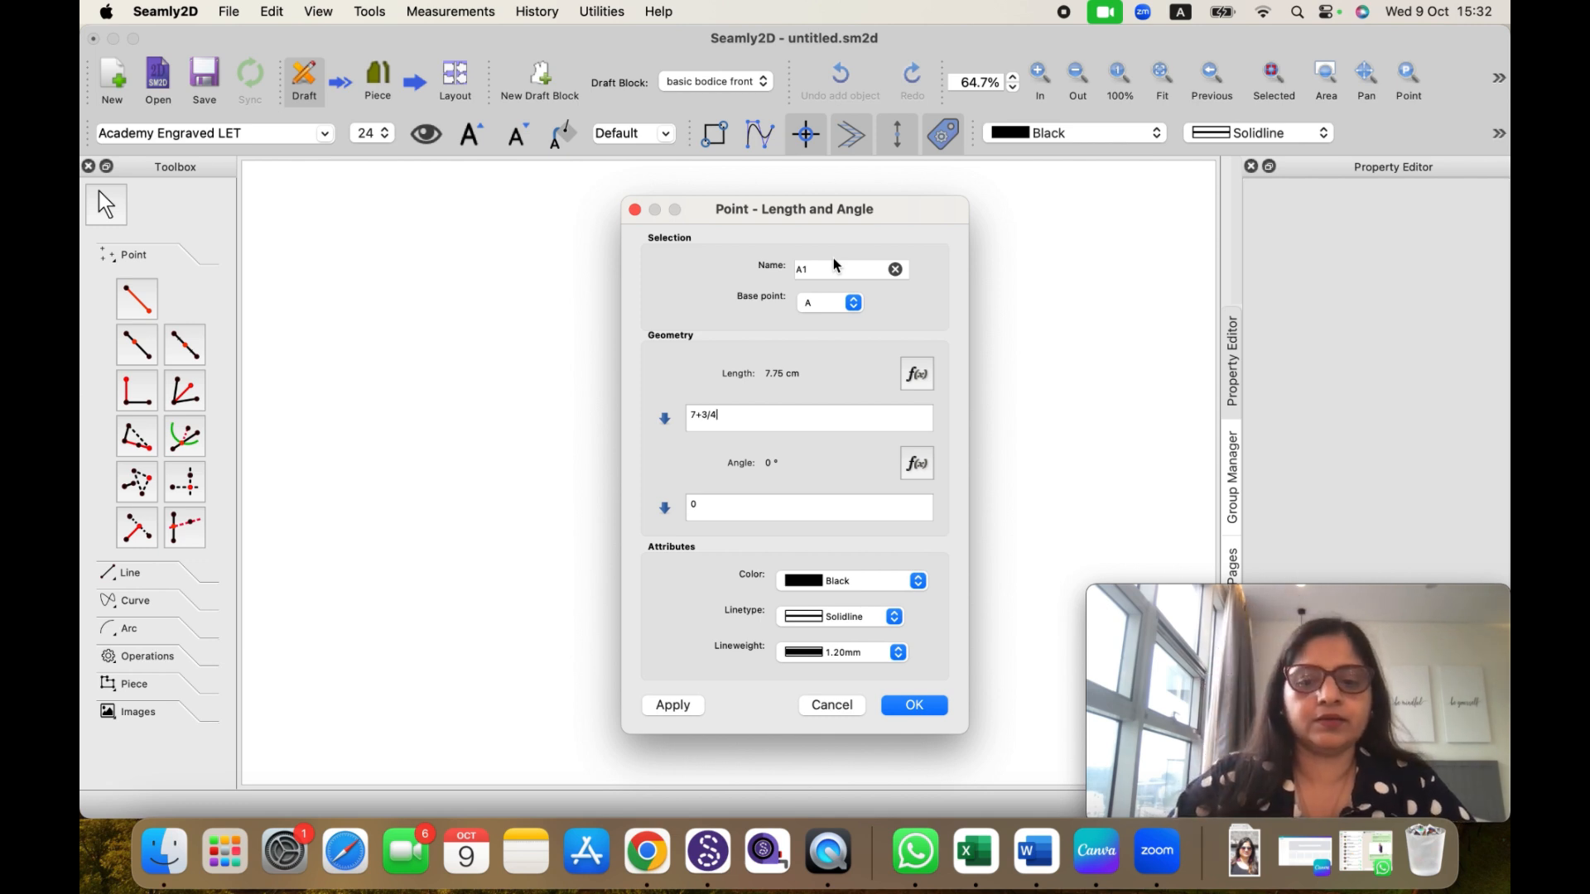
type("-1")
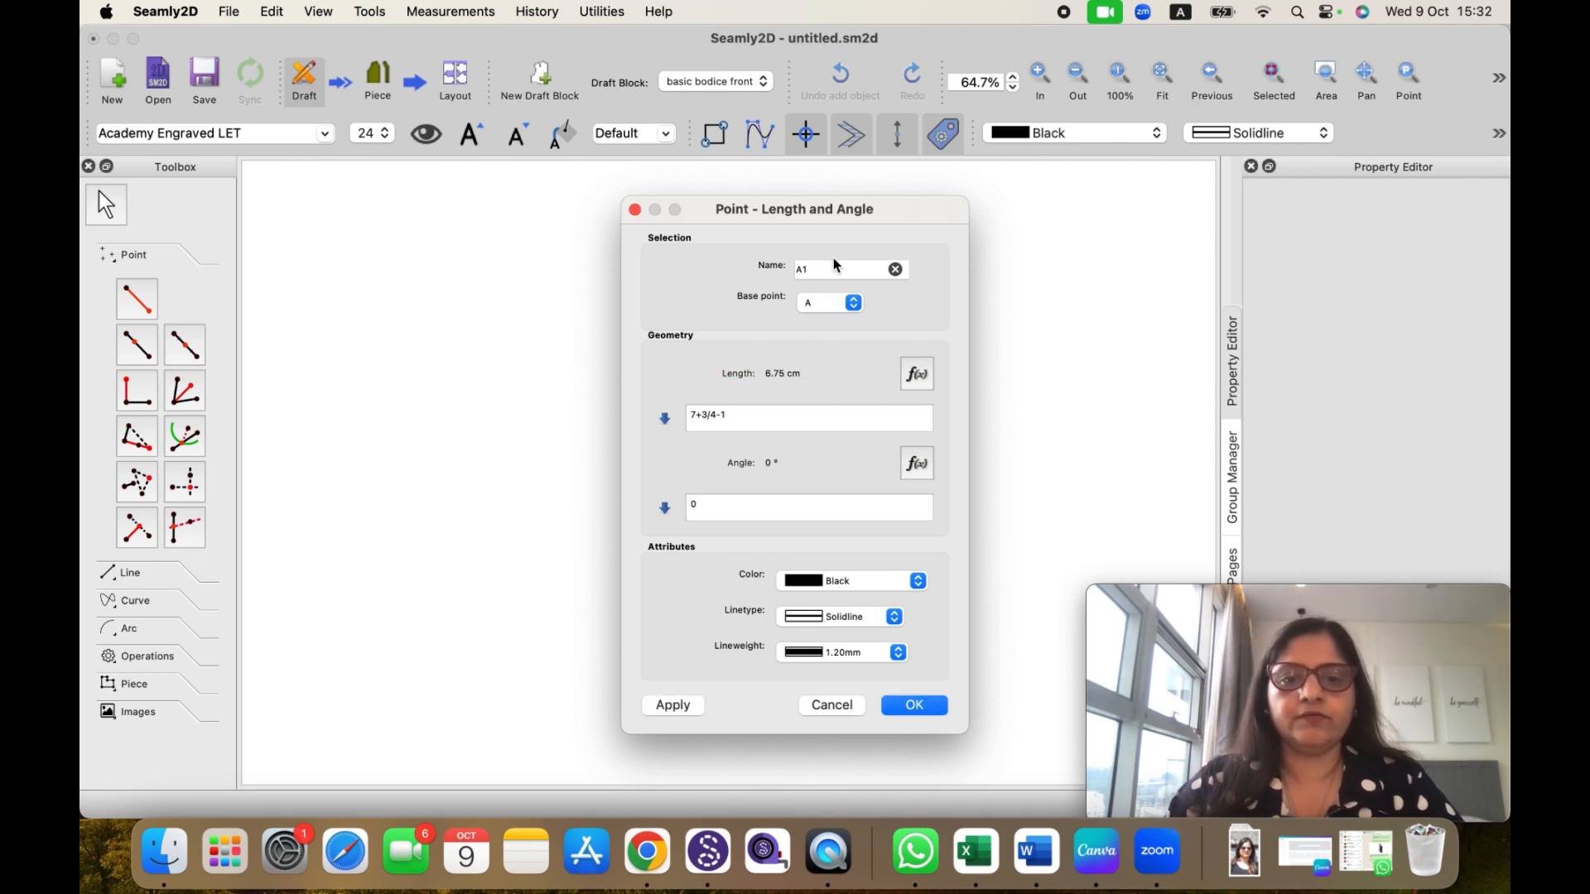
type("/8")
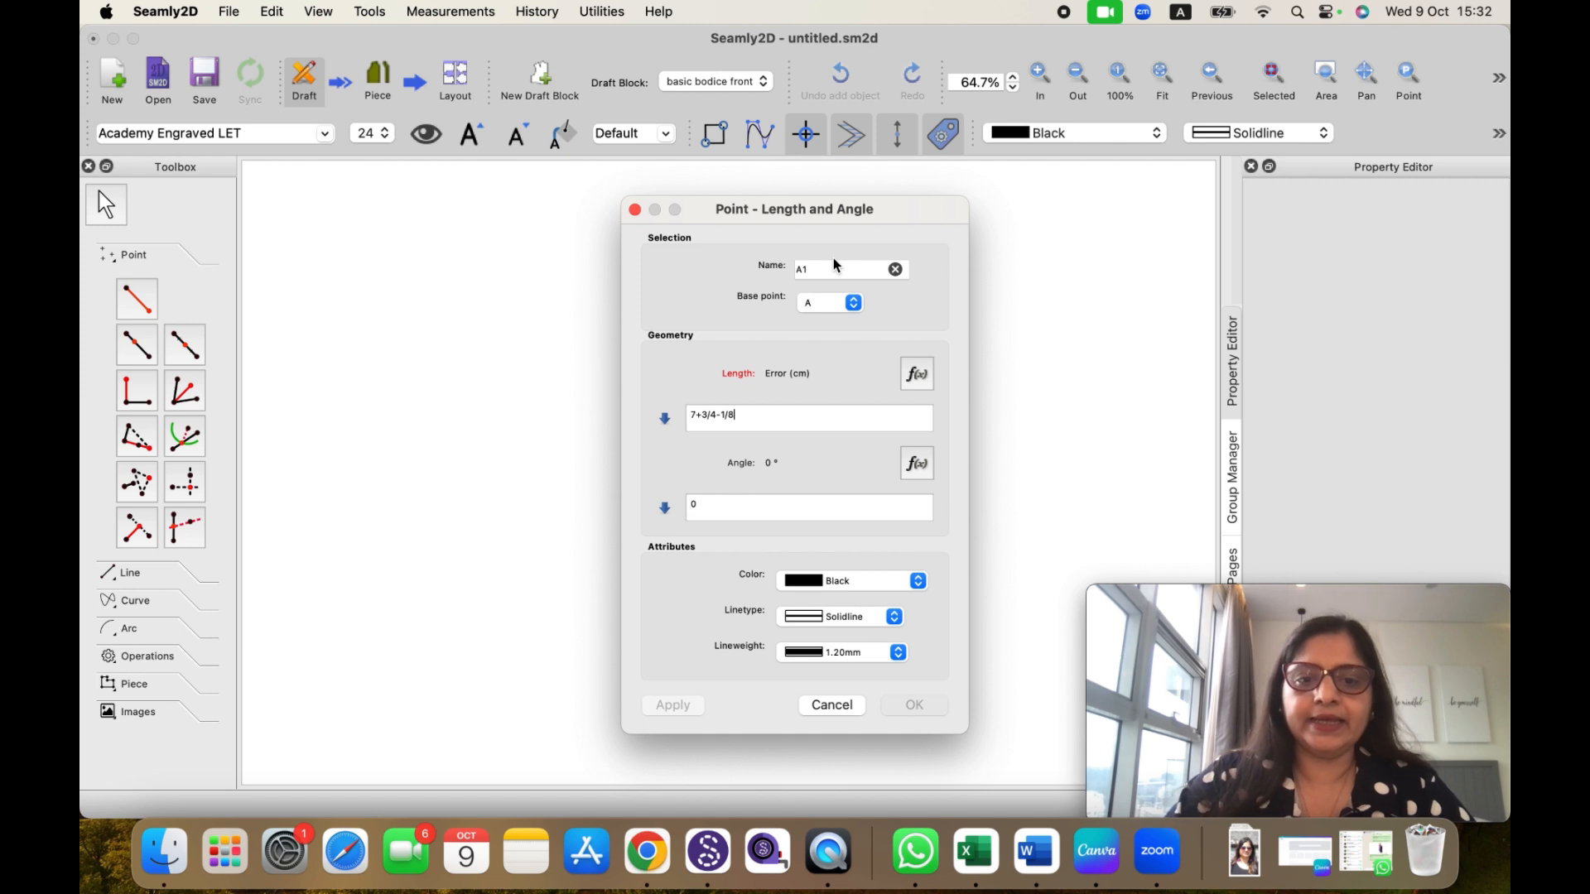
left_click(914, 705)
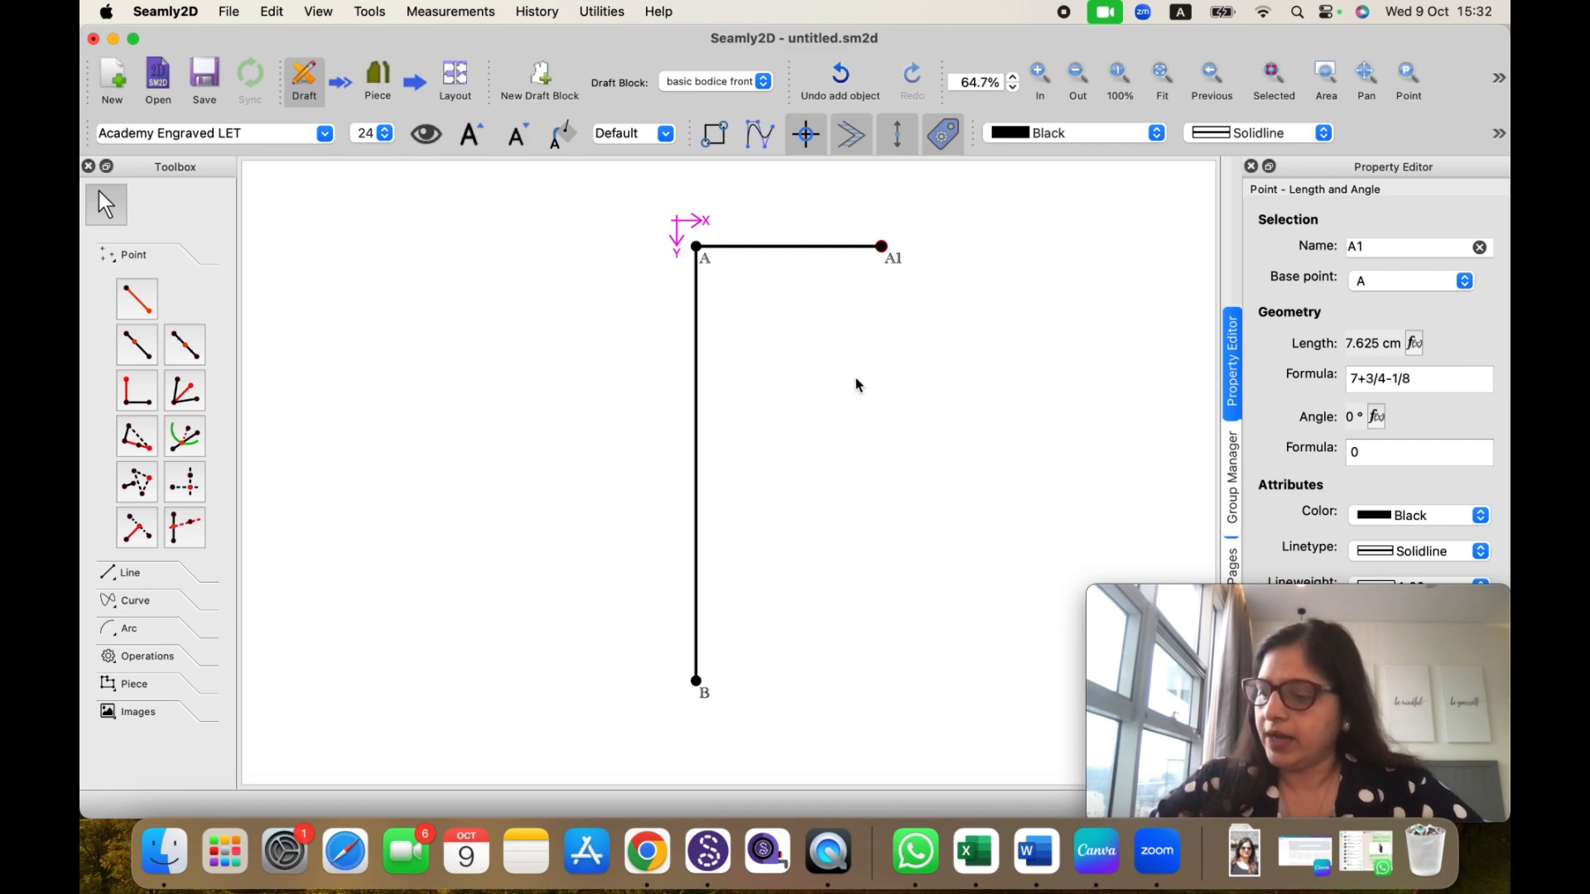
Step: Create a point 3 cm straight down from point A1 at angle 270°, using the Dot linetype
left_click(138, 298)
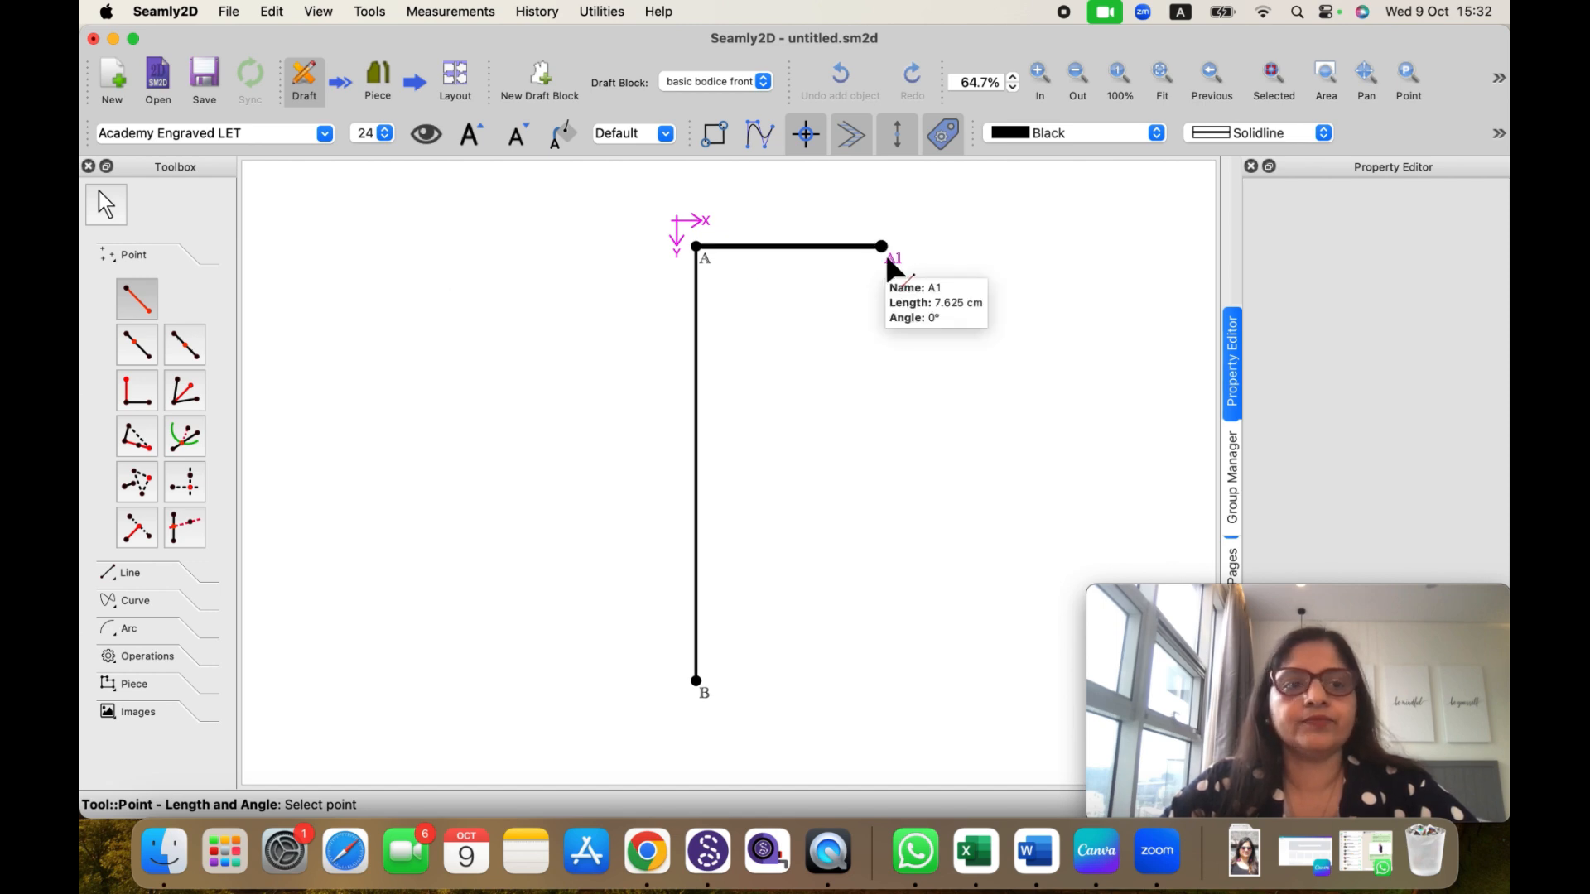
left_click(140, 298)
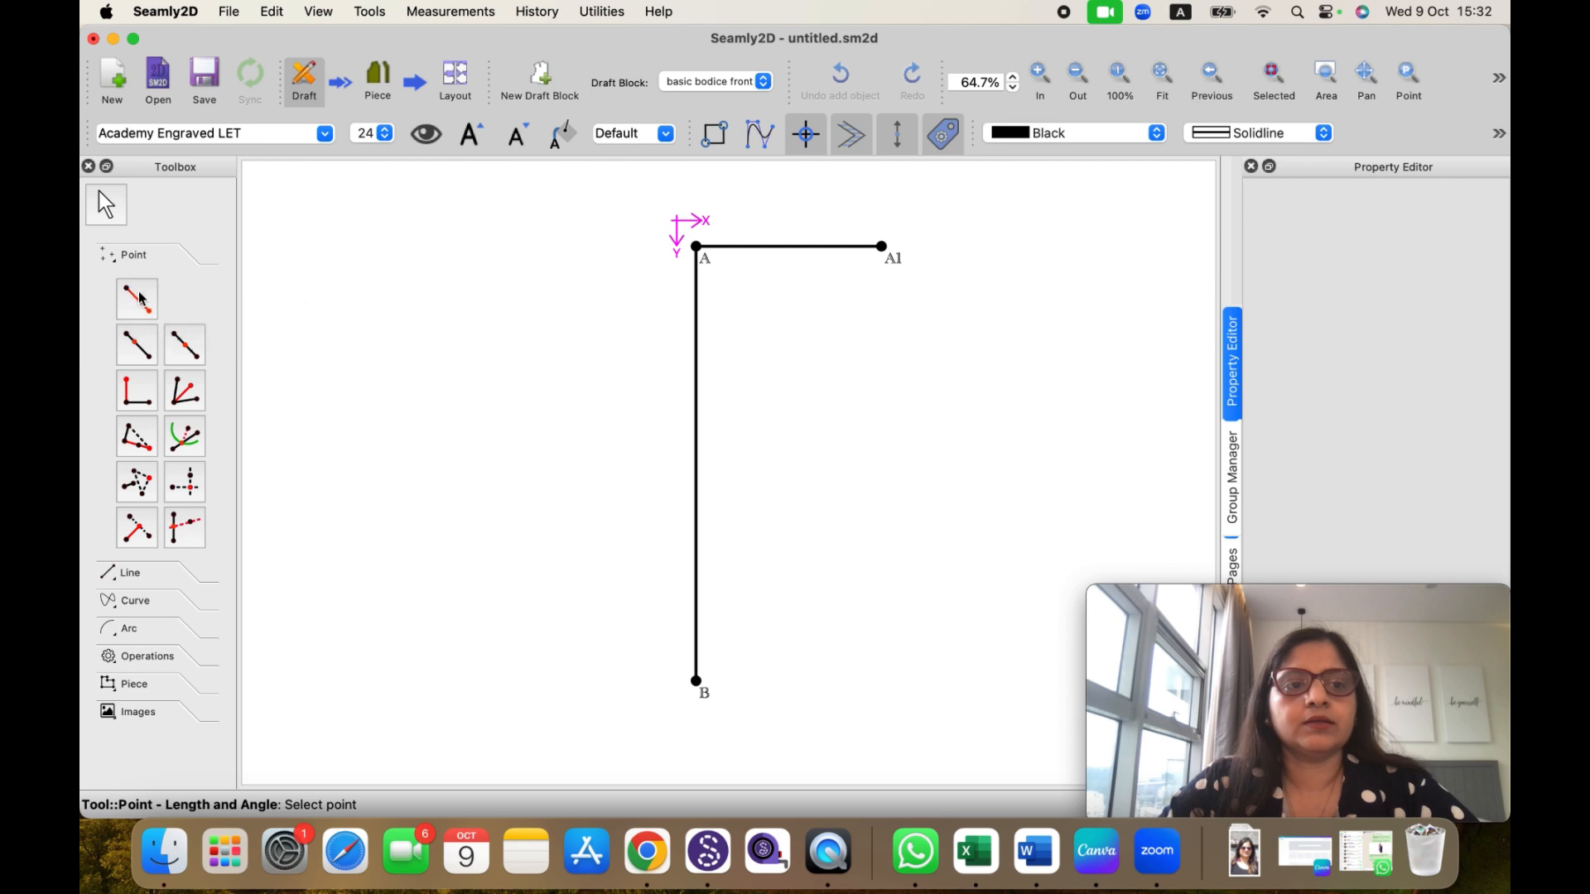
left_click(881, 246)
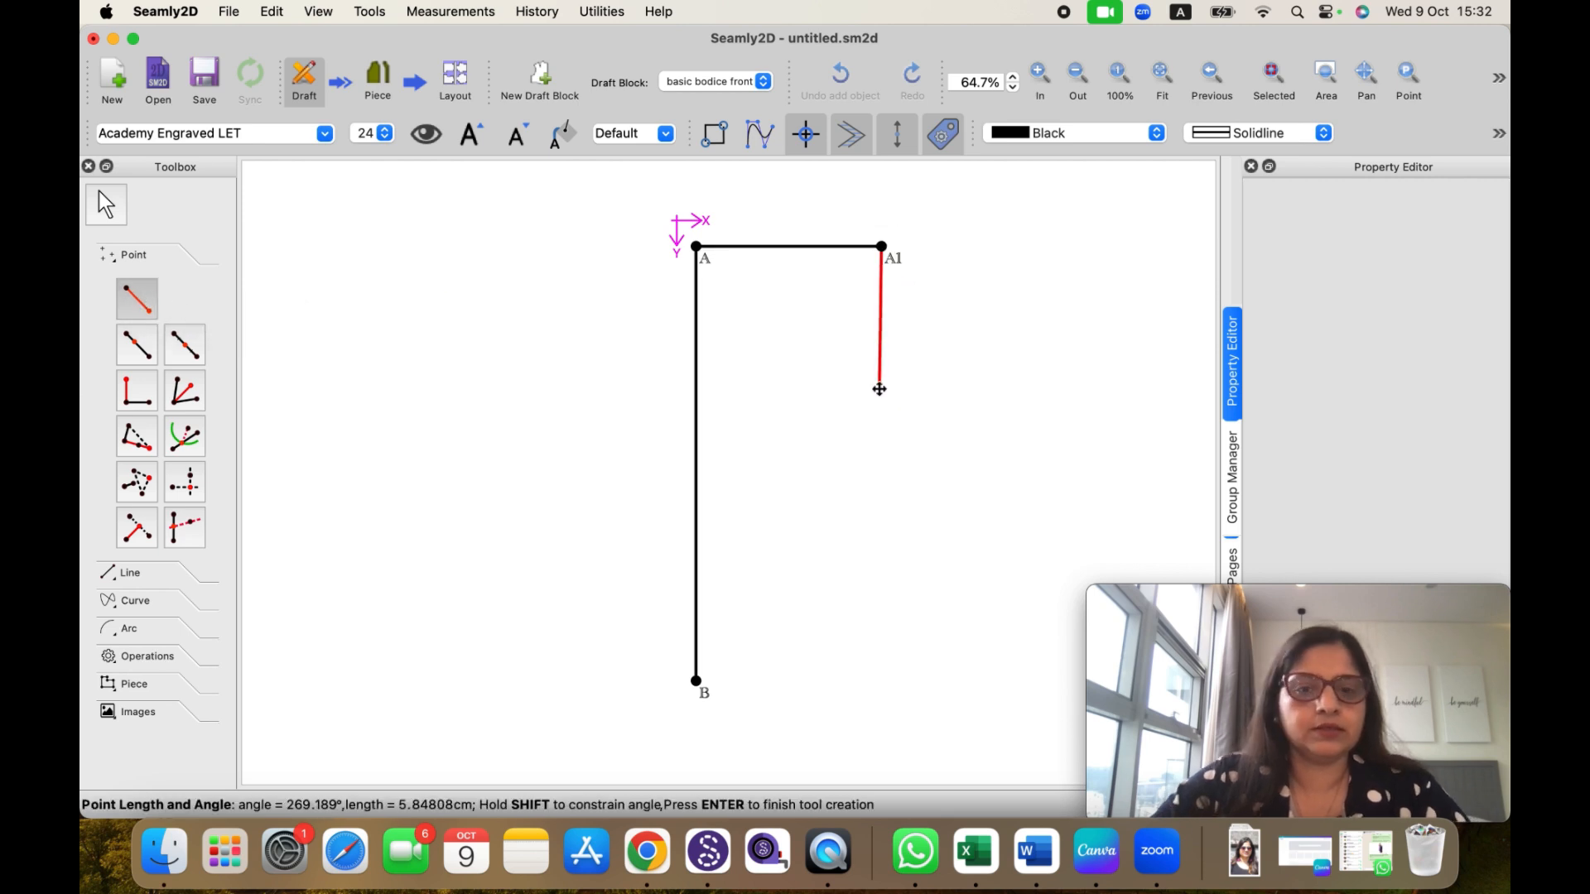
left_click(896, 395, "shift")
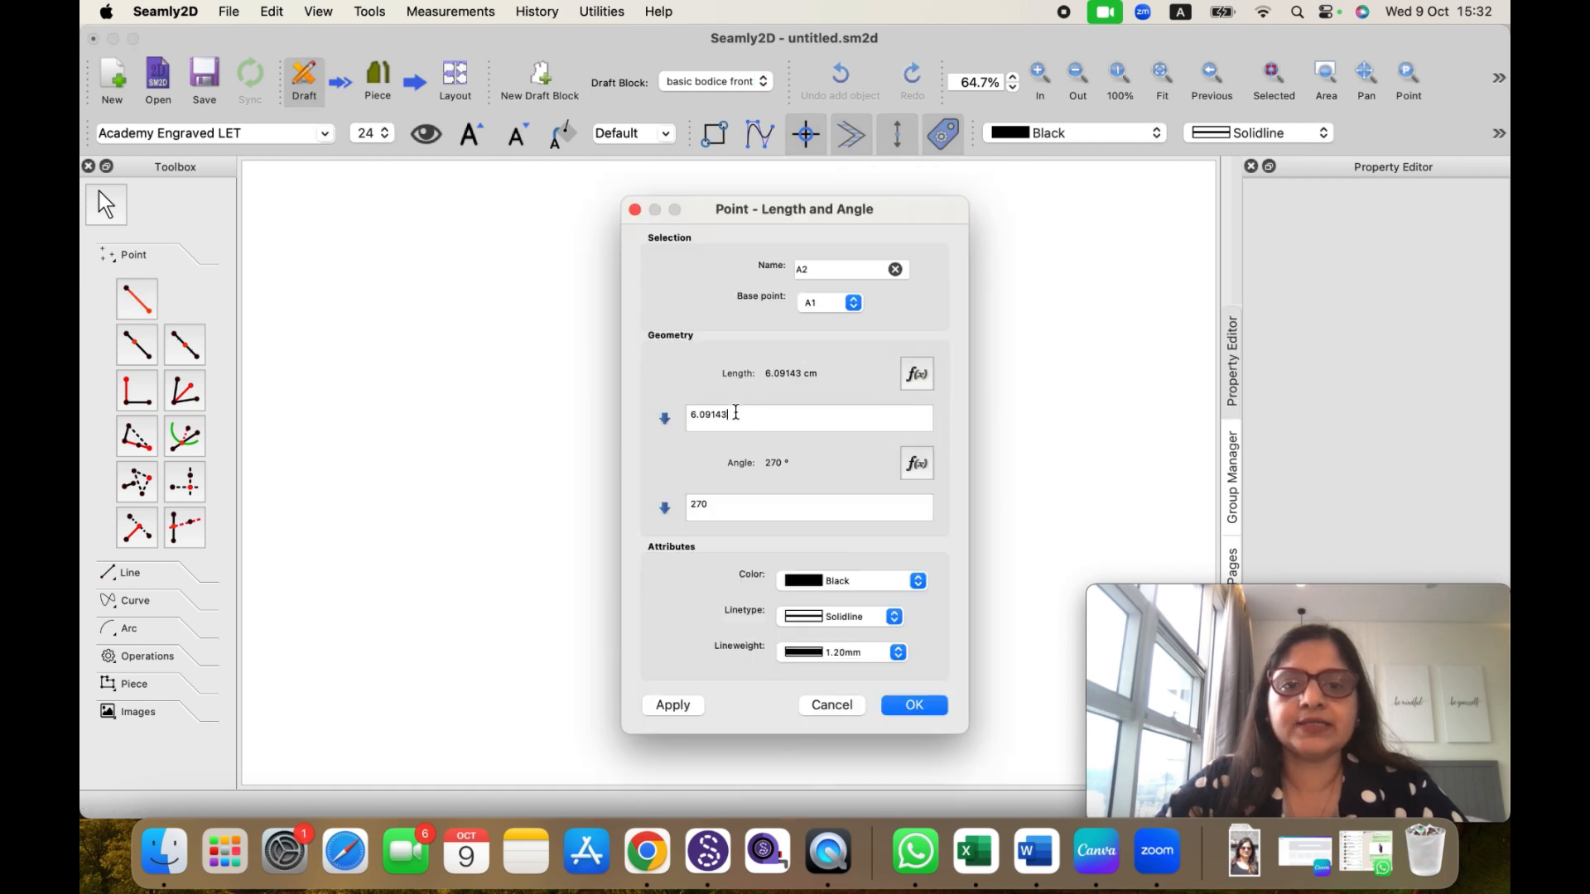
key("BackSpace")
key("BackSpace")
key("BackSpace")
key("BackSpace")
key("BackSpace")
key("BackSpace")
key("BackSpace")
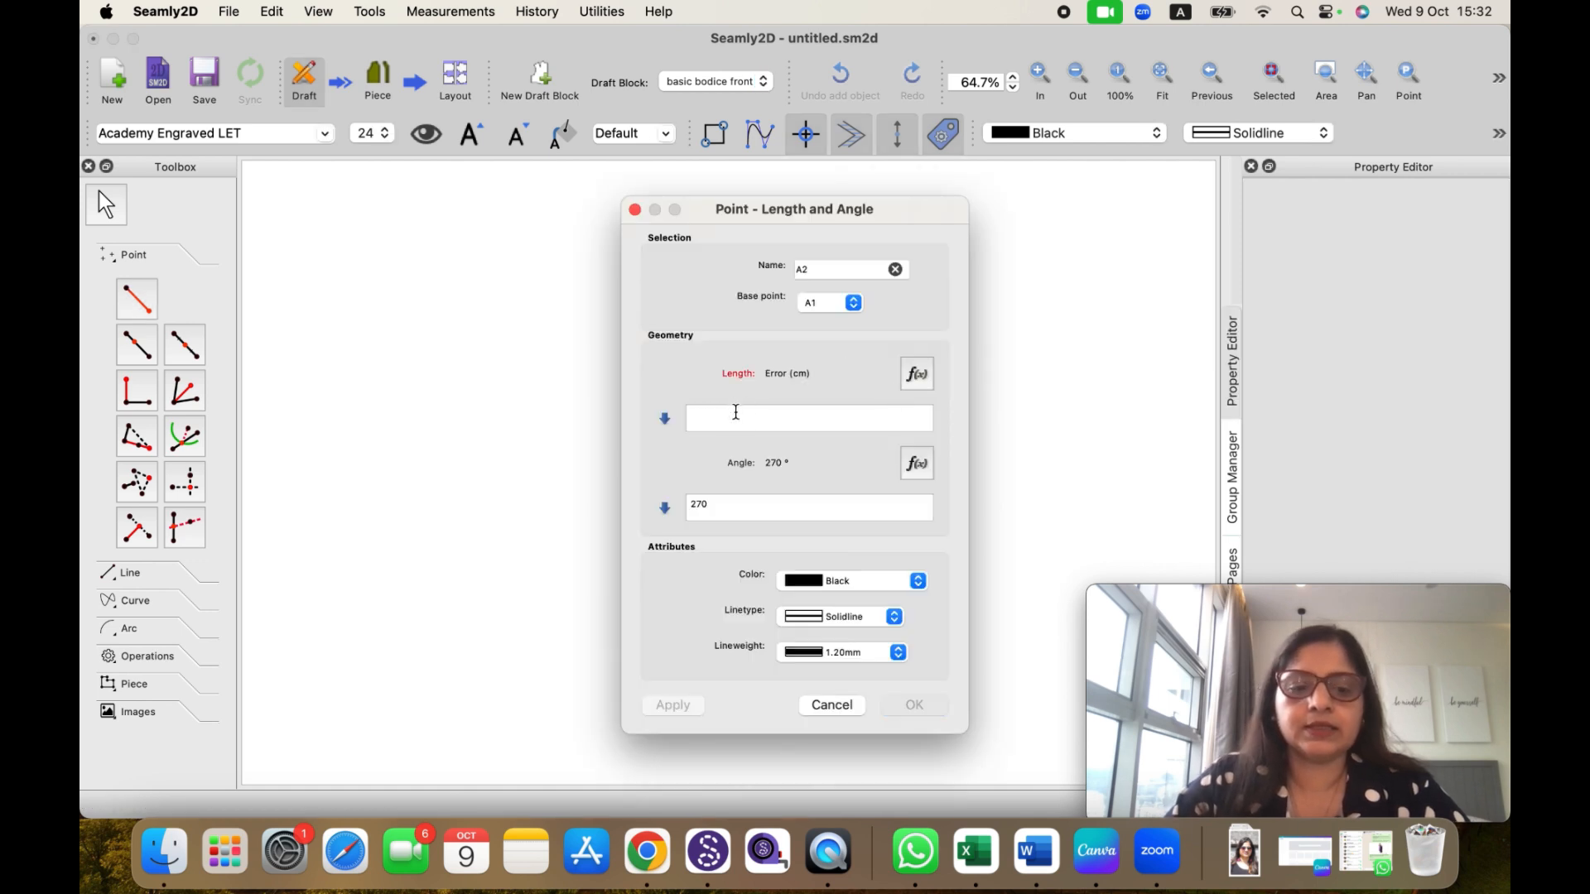
type("3")
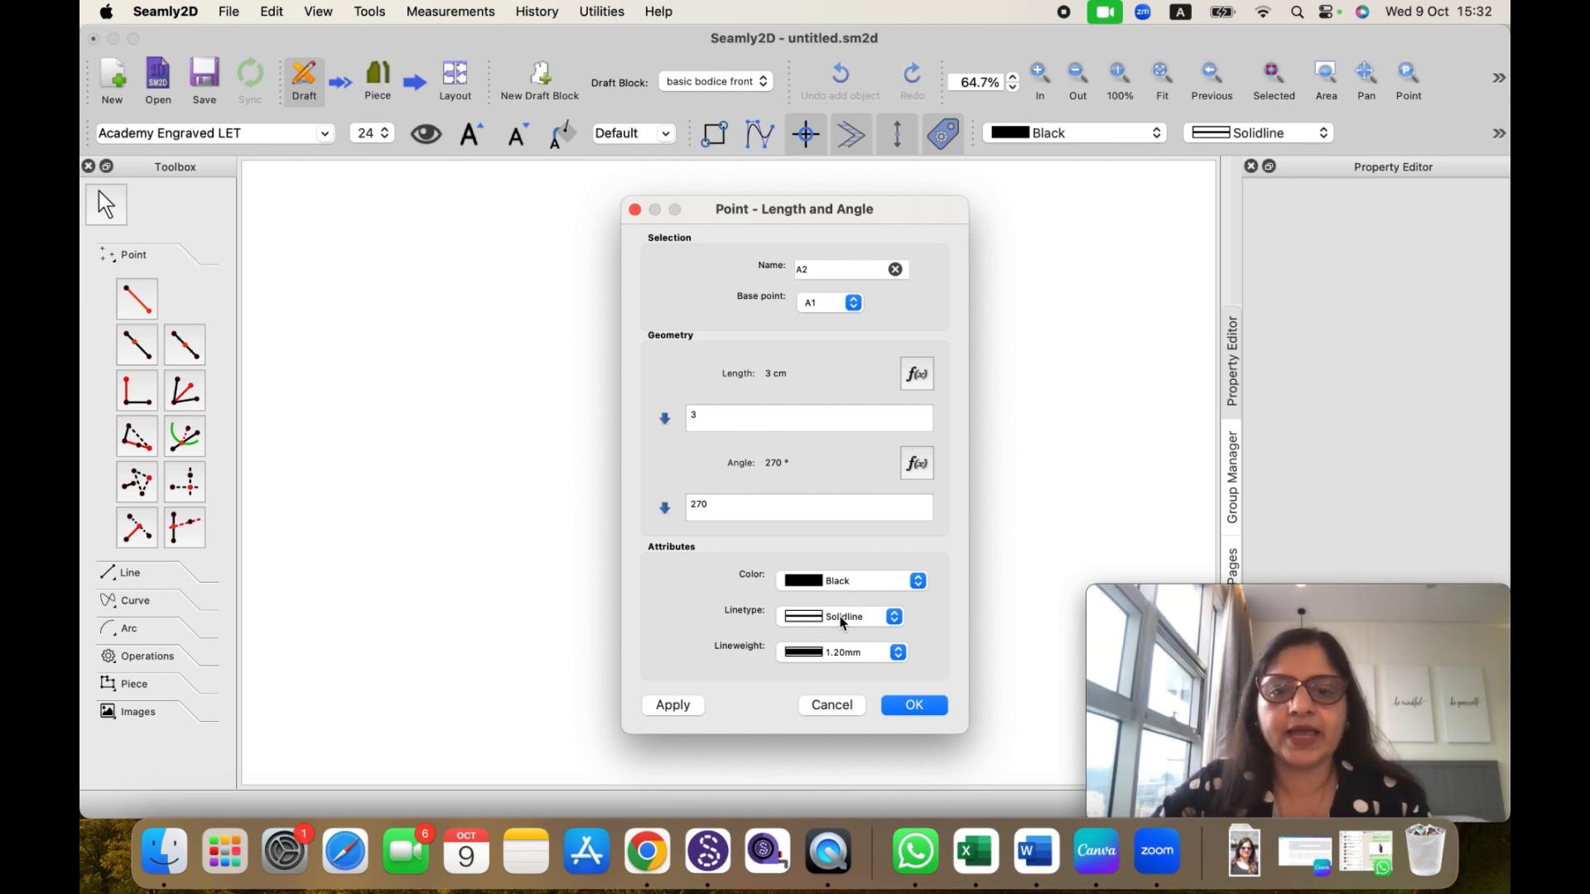
left_click(892, 620)
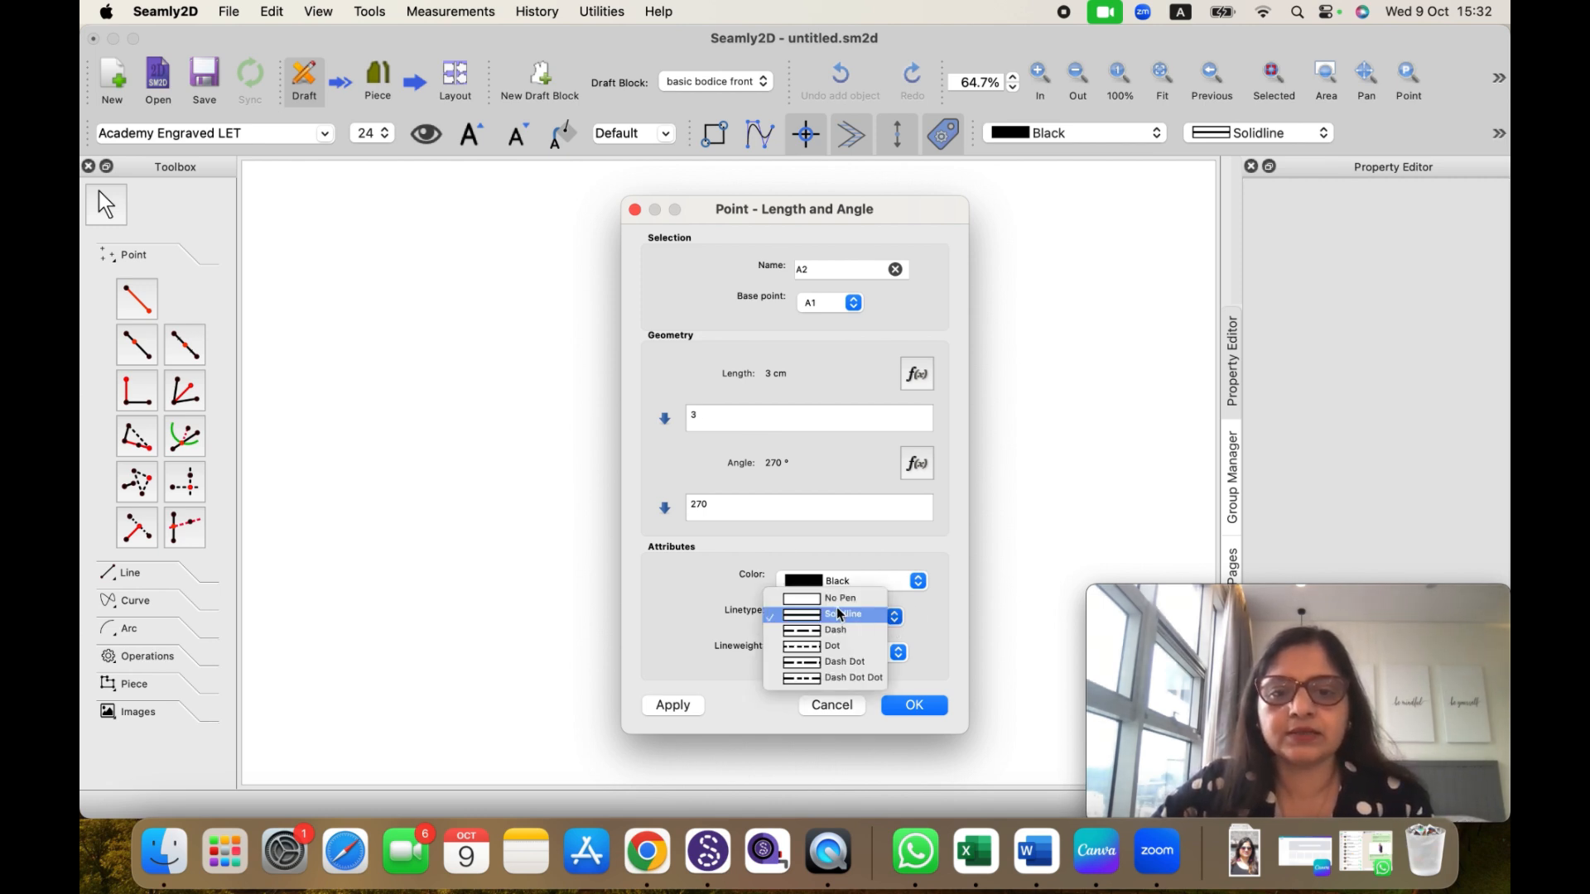
left_click(830, 648)
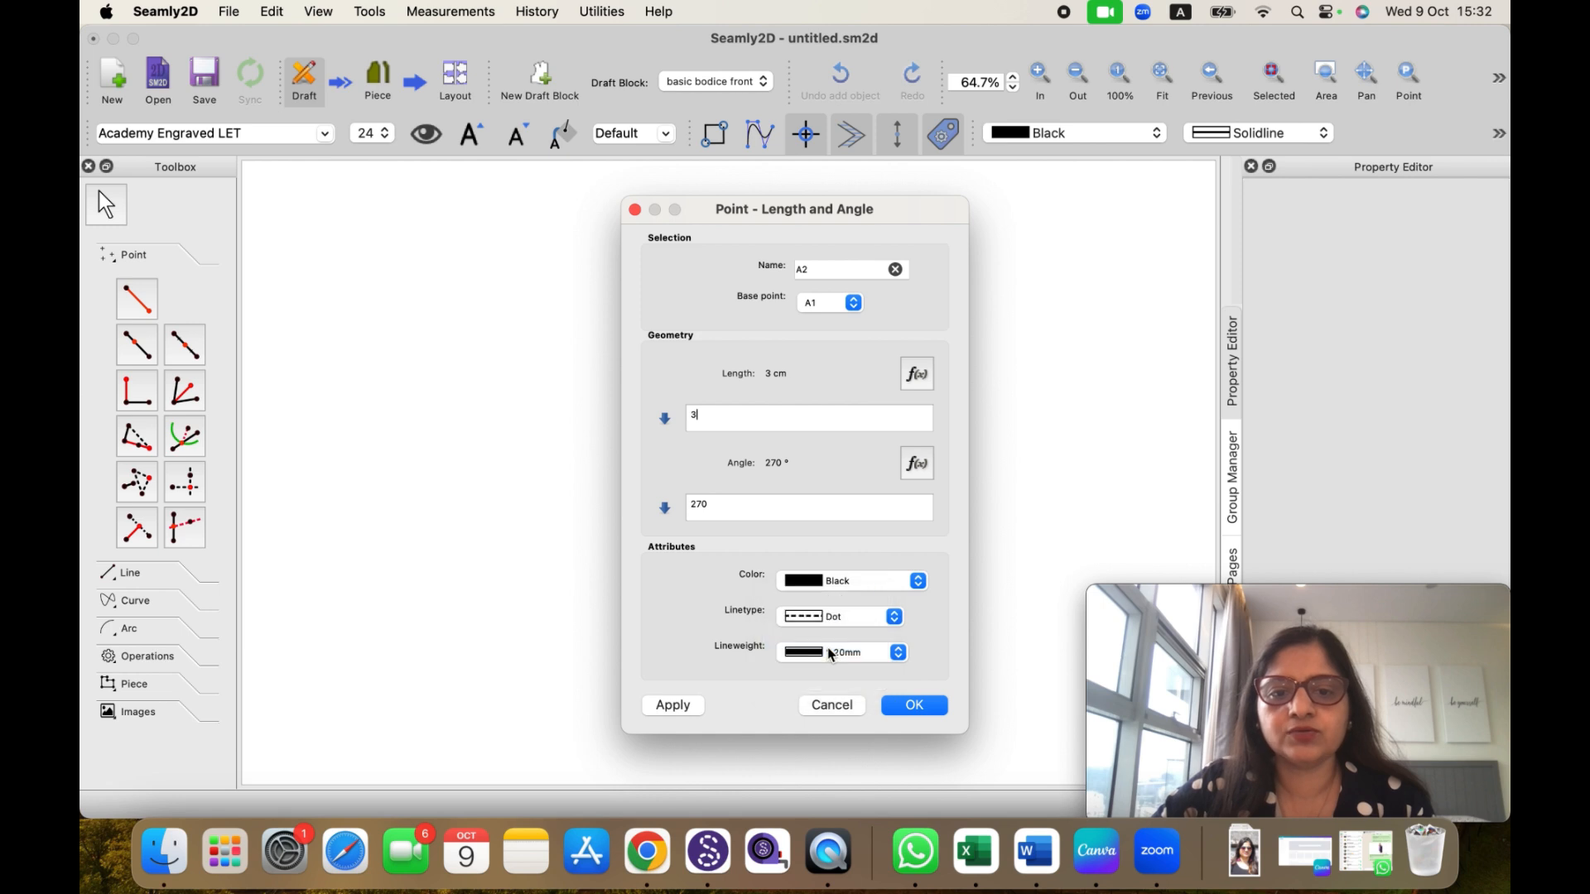
left_click(911, 706)
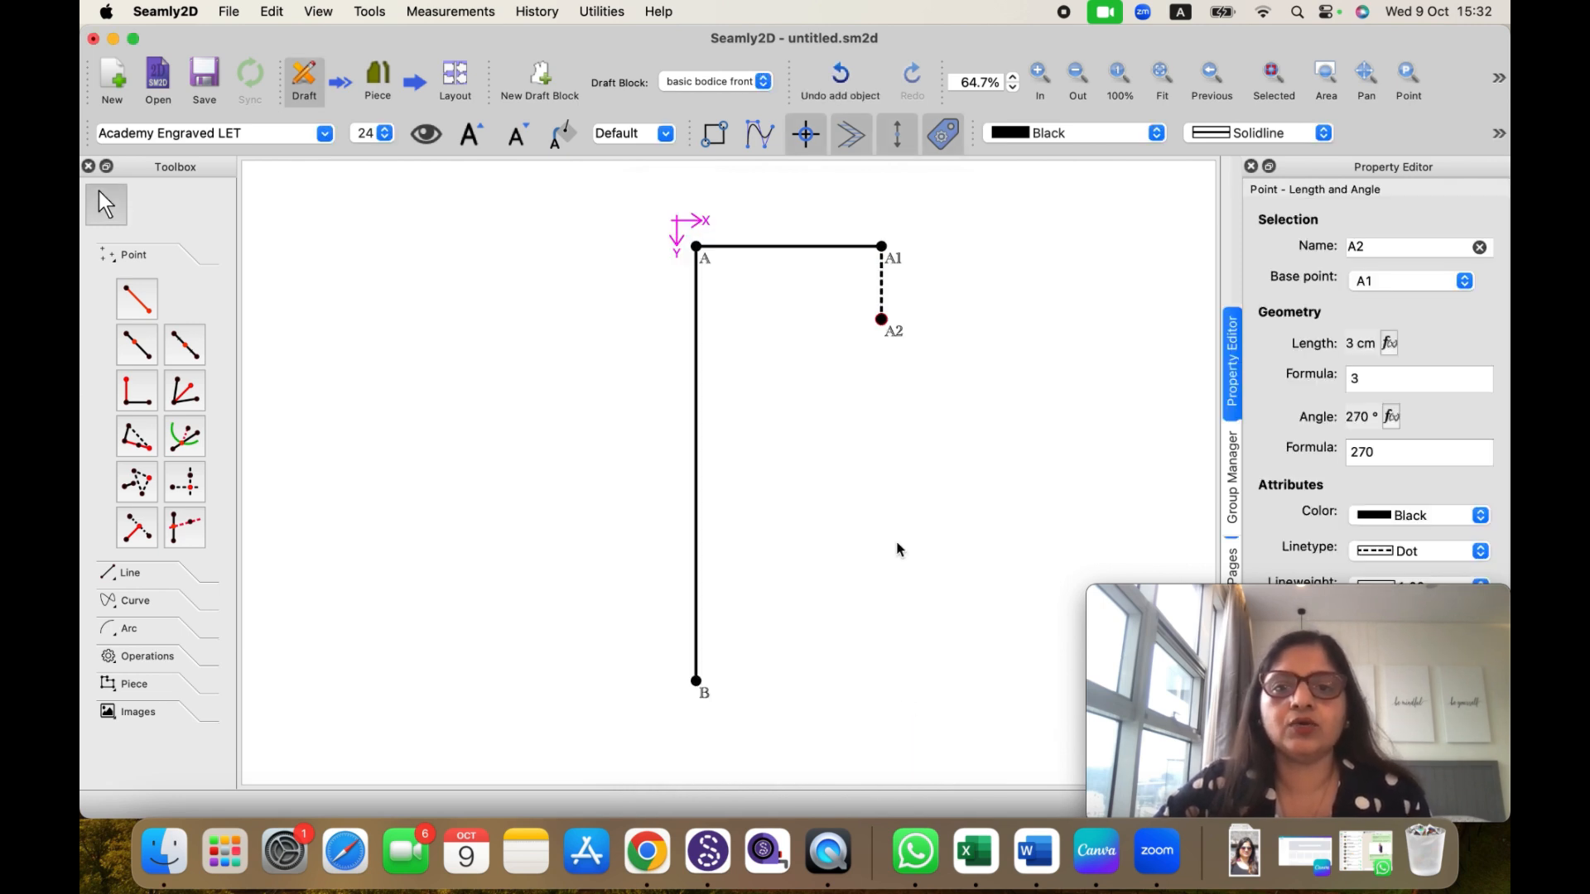
Step: Rename point A1, at the outer end of the horizontal line from A, to C
left_click(896, 263)
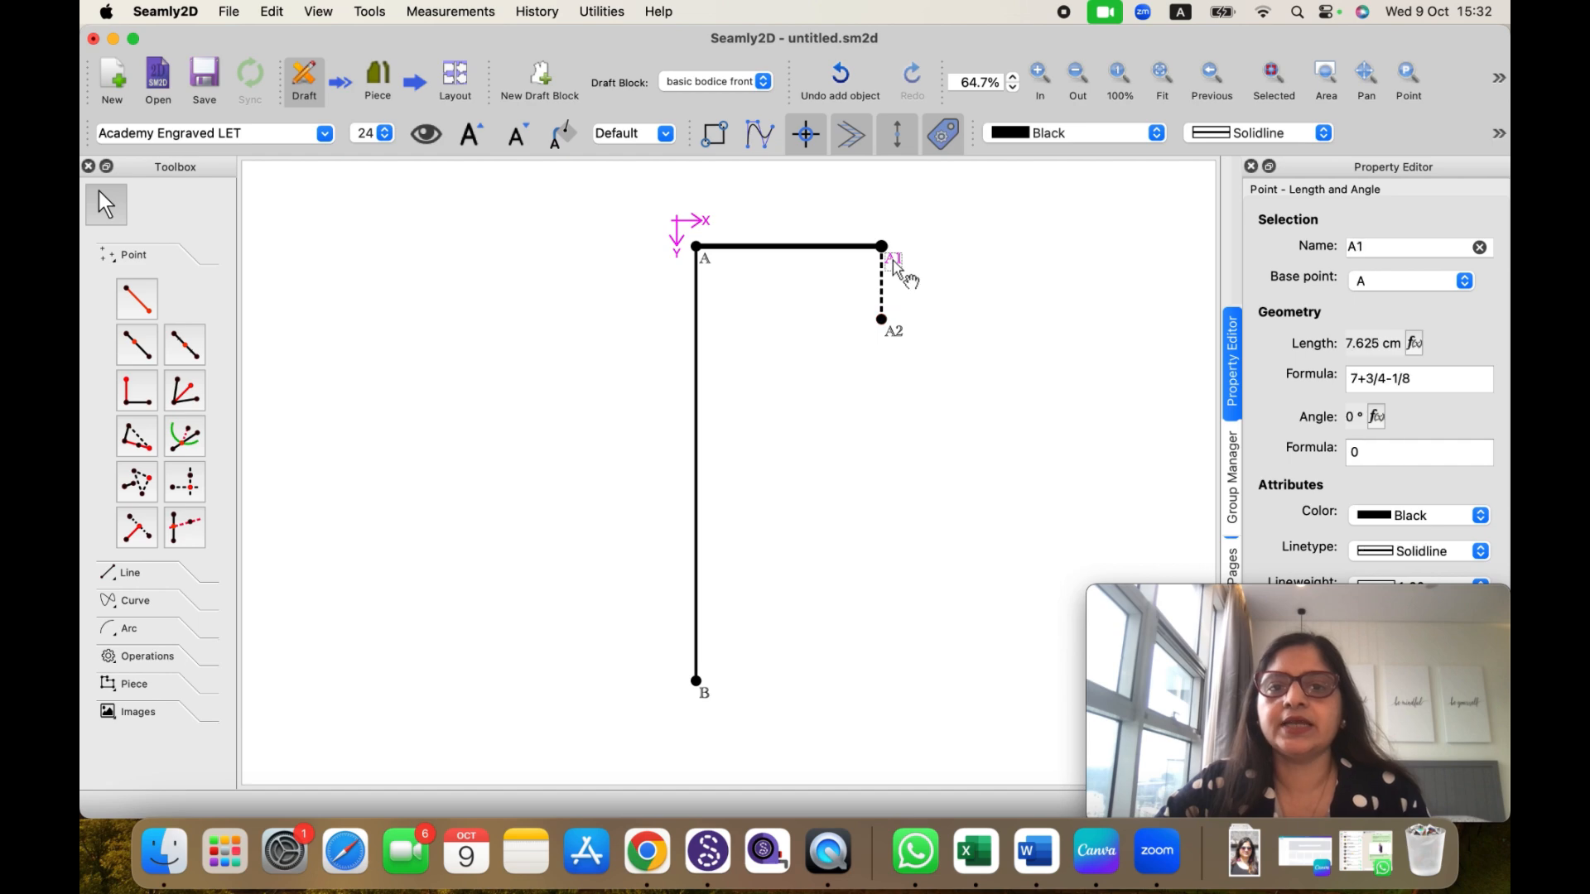
left_click_drag(1367, 241, 1343, 247)
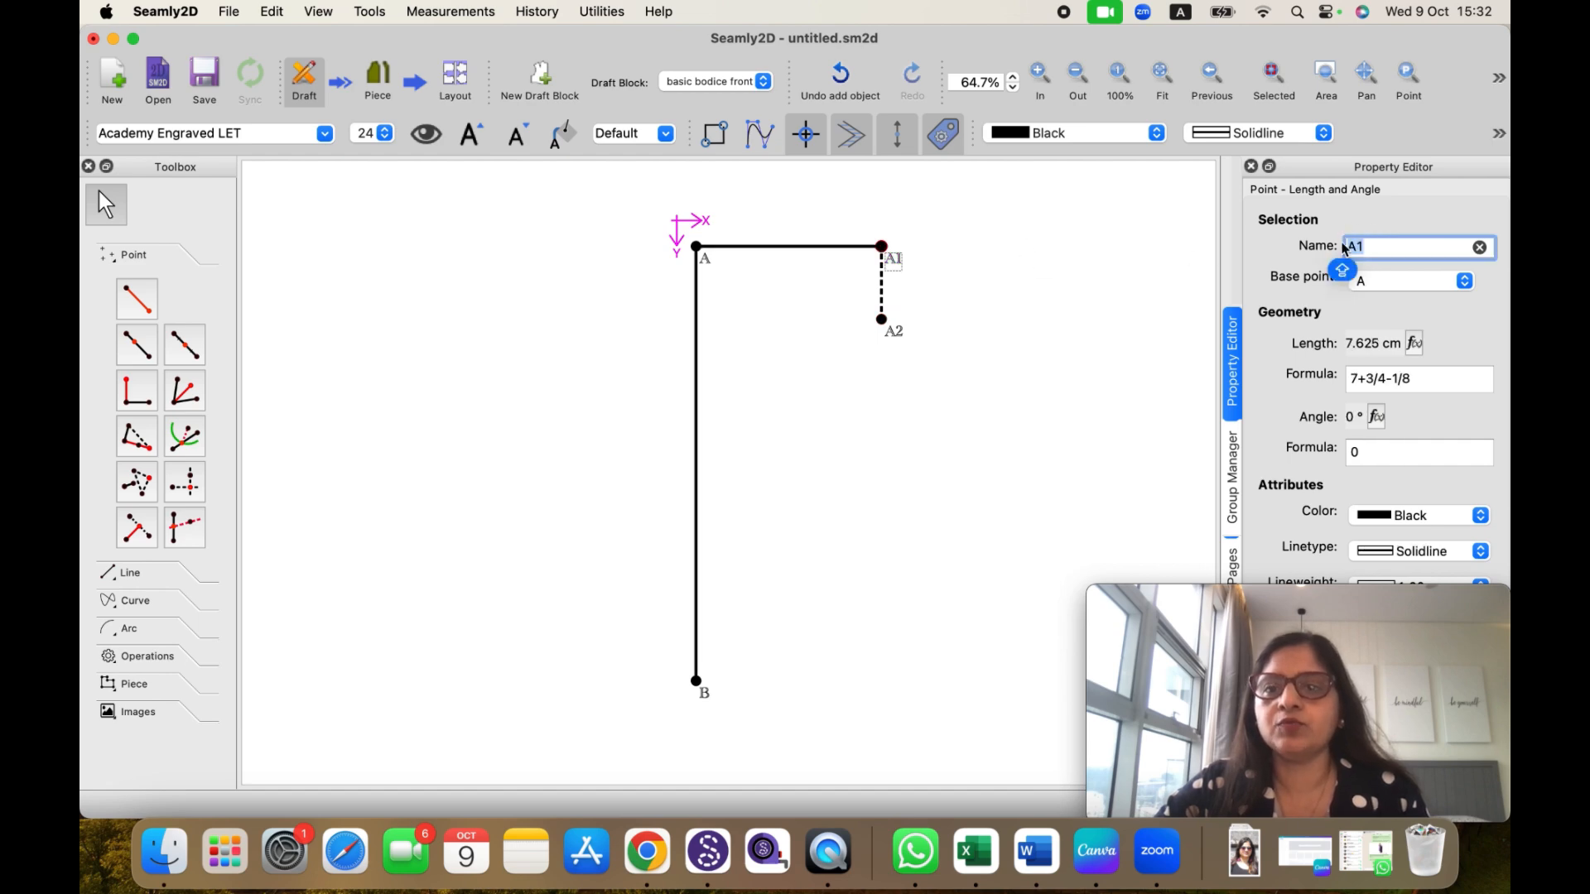
type("C")
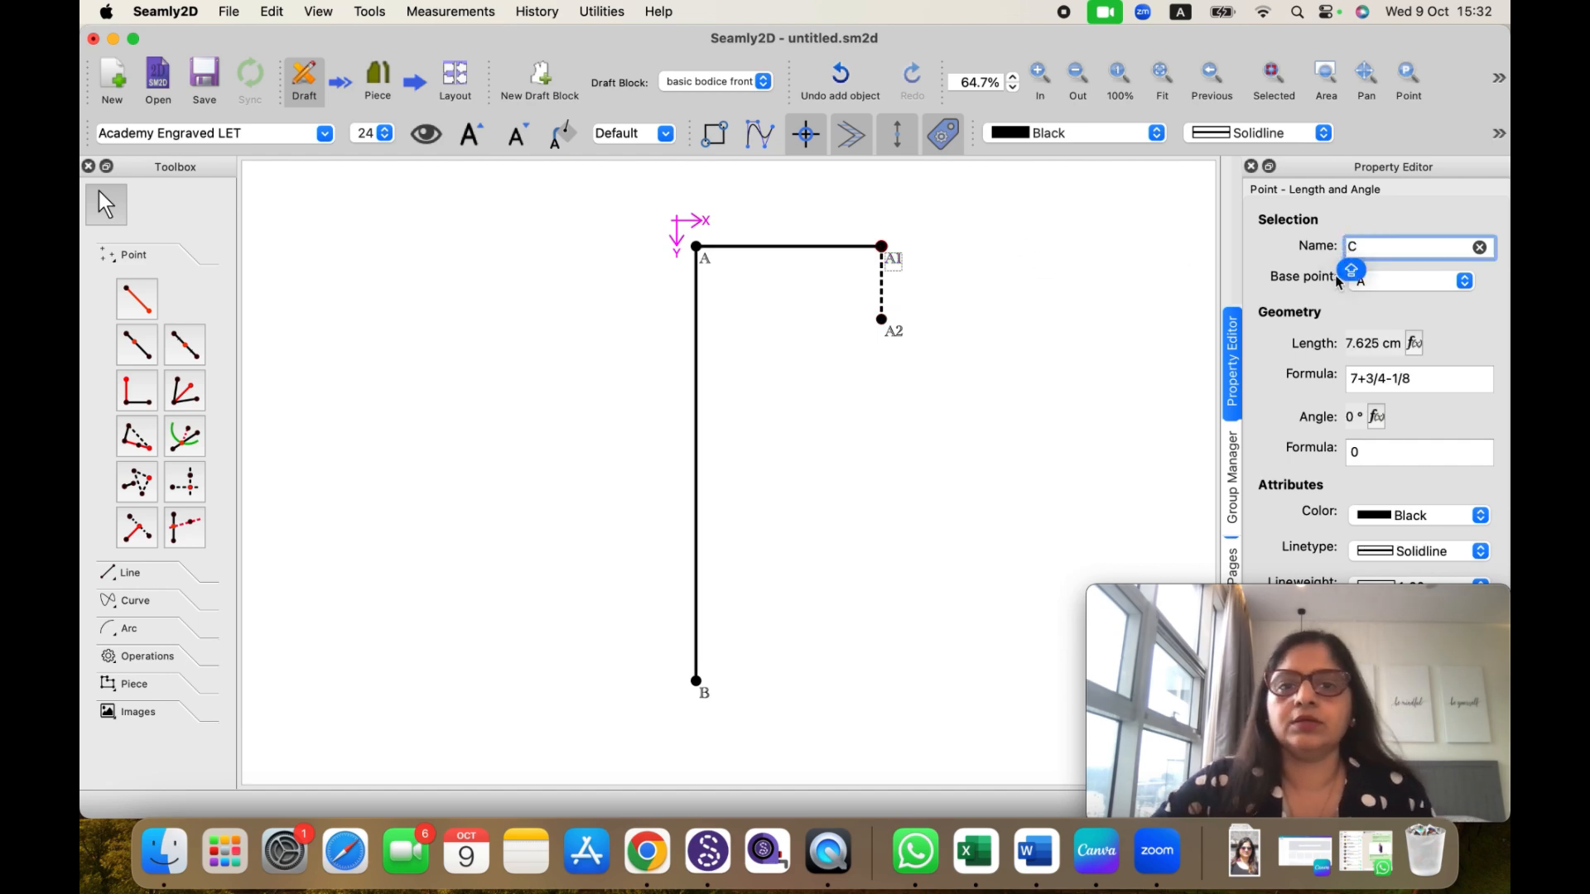
key("Return")
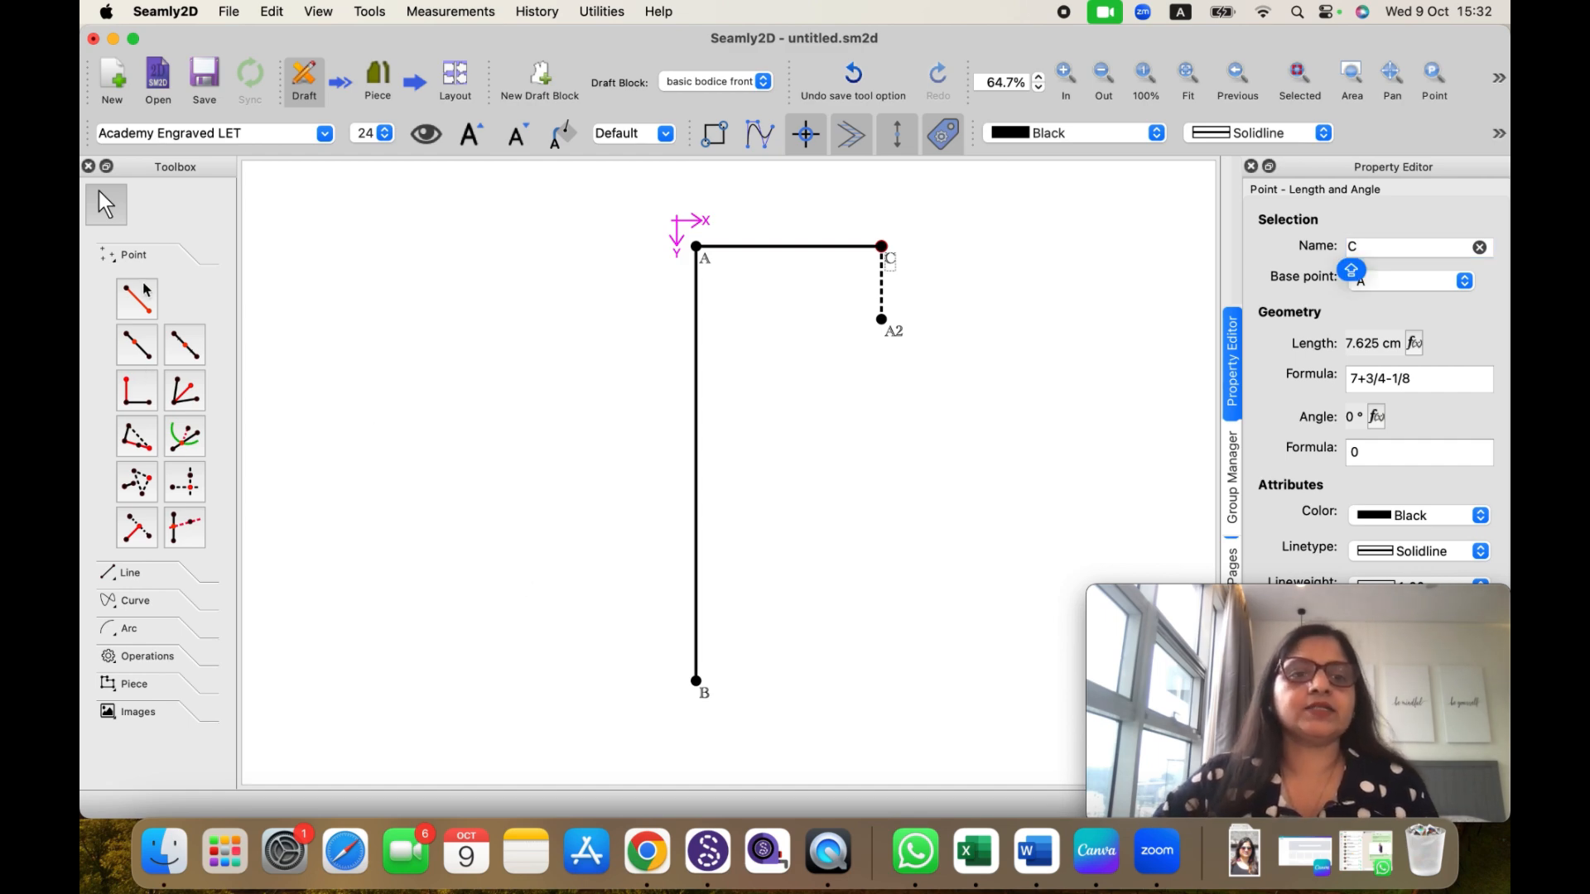
Step: Create a point on line B–A, measured from point B with length formula 14+5/8 and no connecting line
left_click(138, 348)
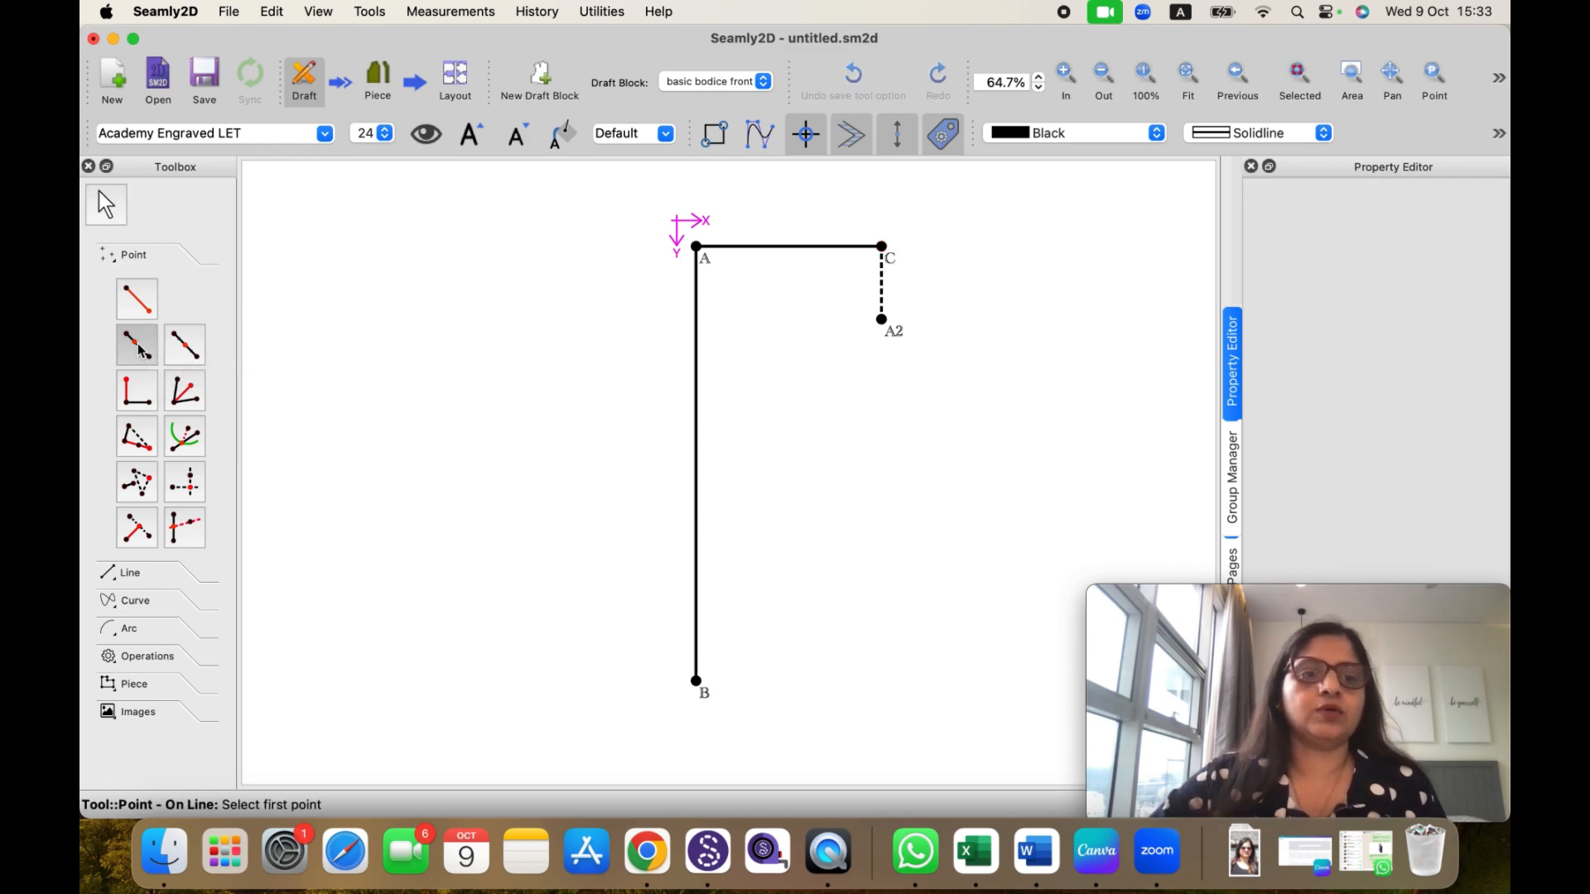
left_click(696, 681)
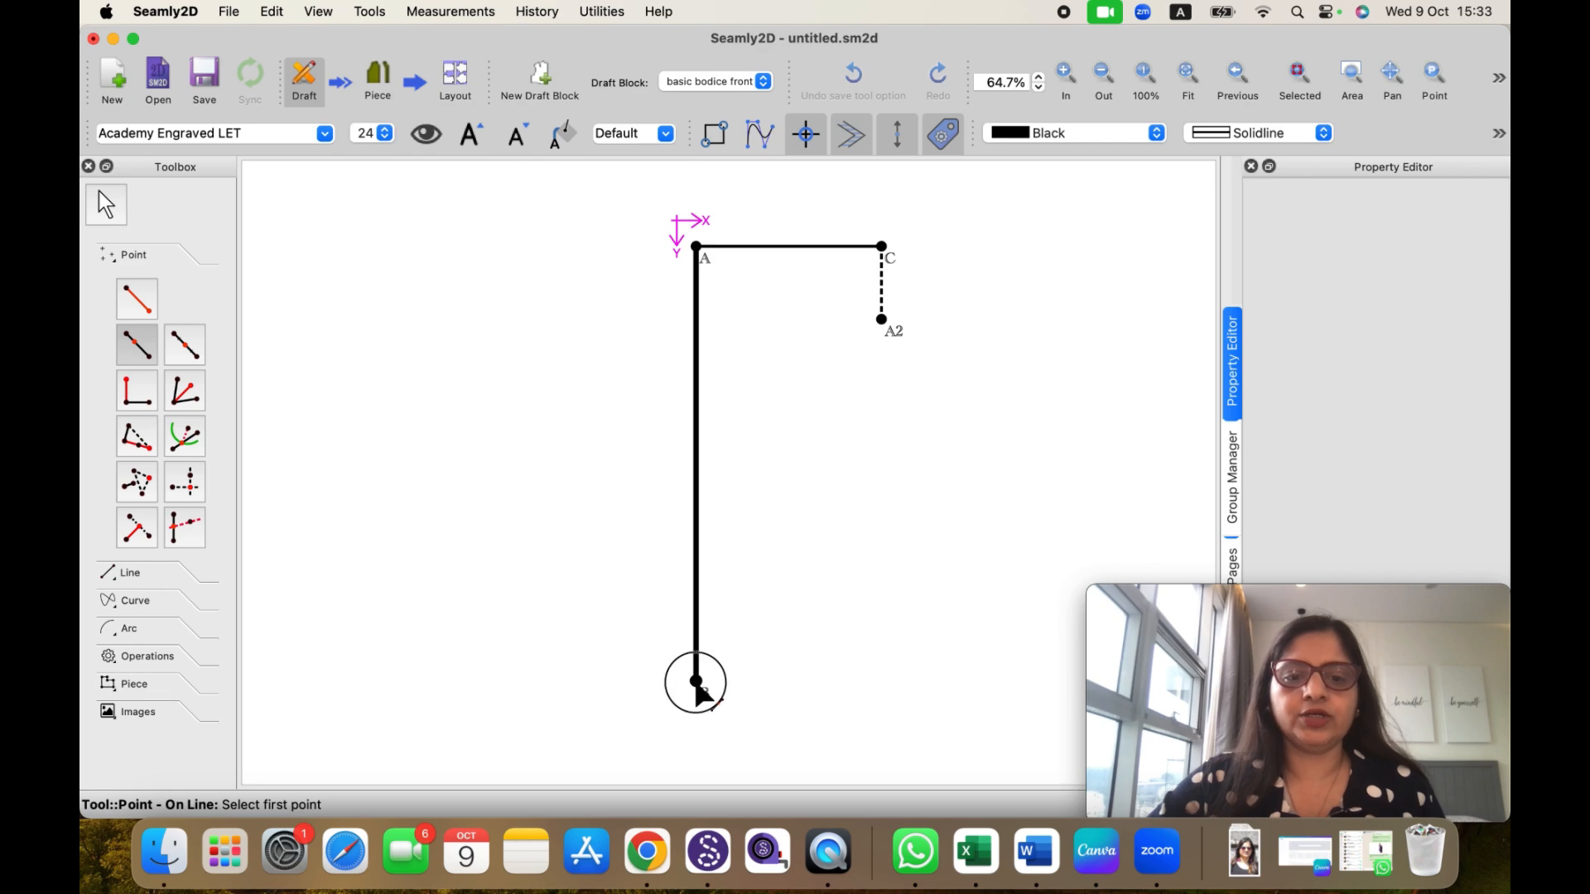
left_click(697, 246)
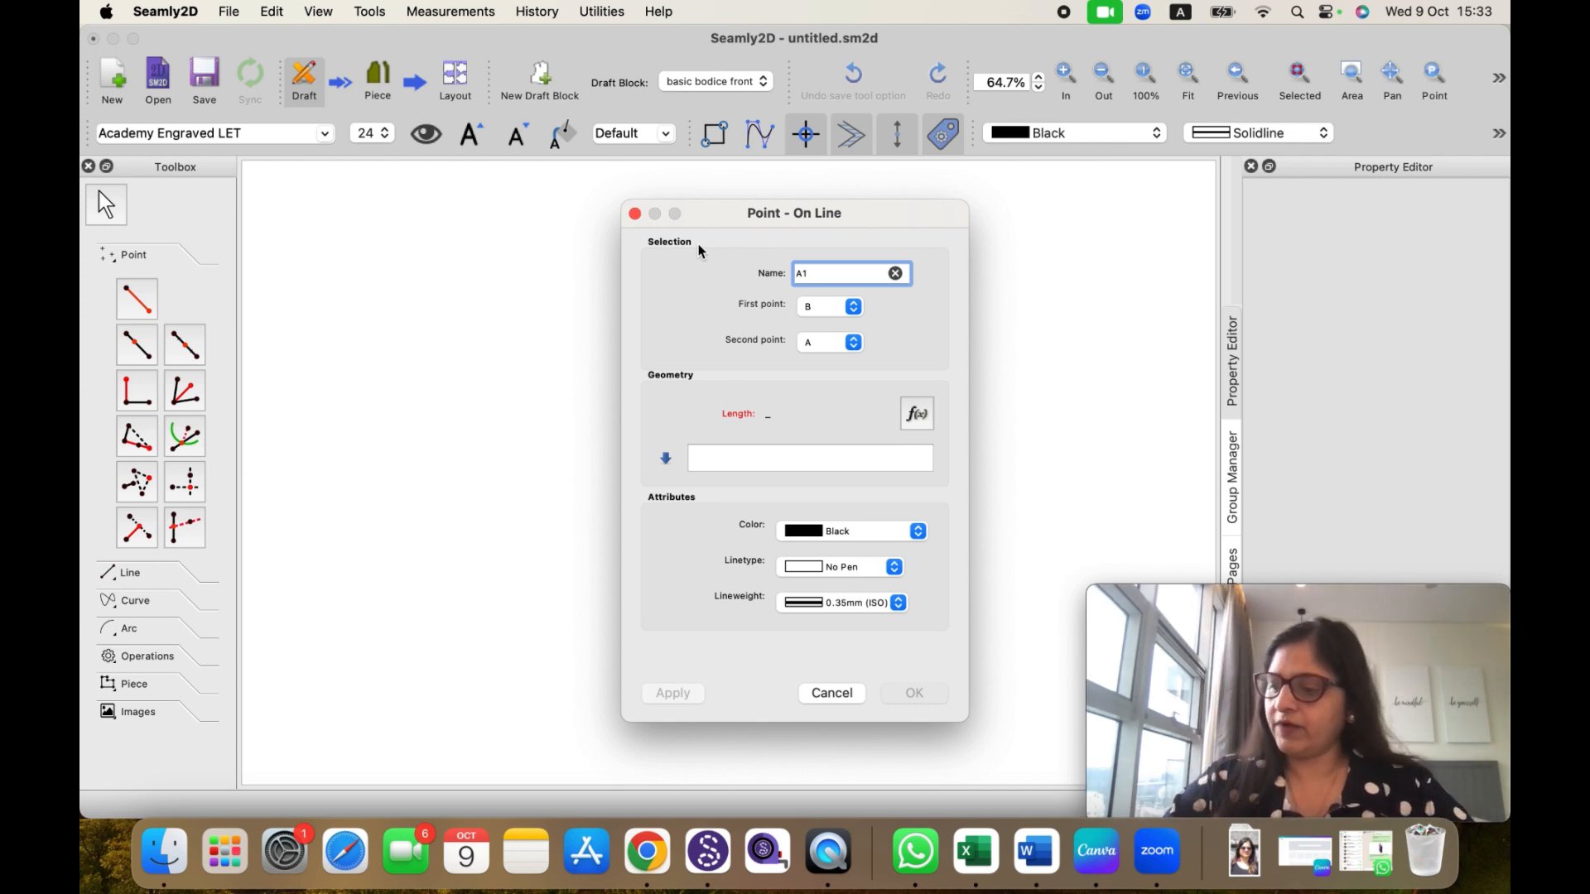
left_click(717, 458)
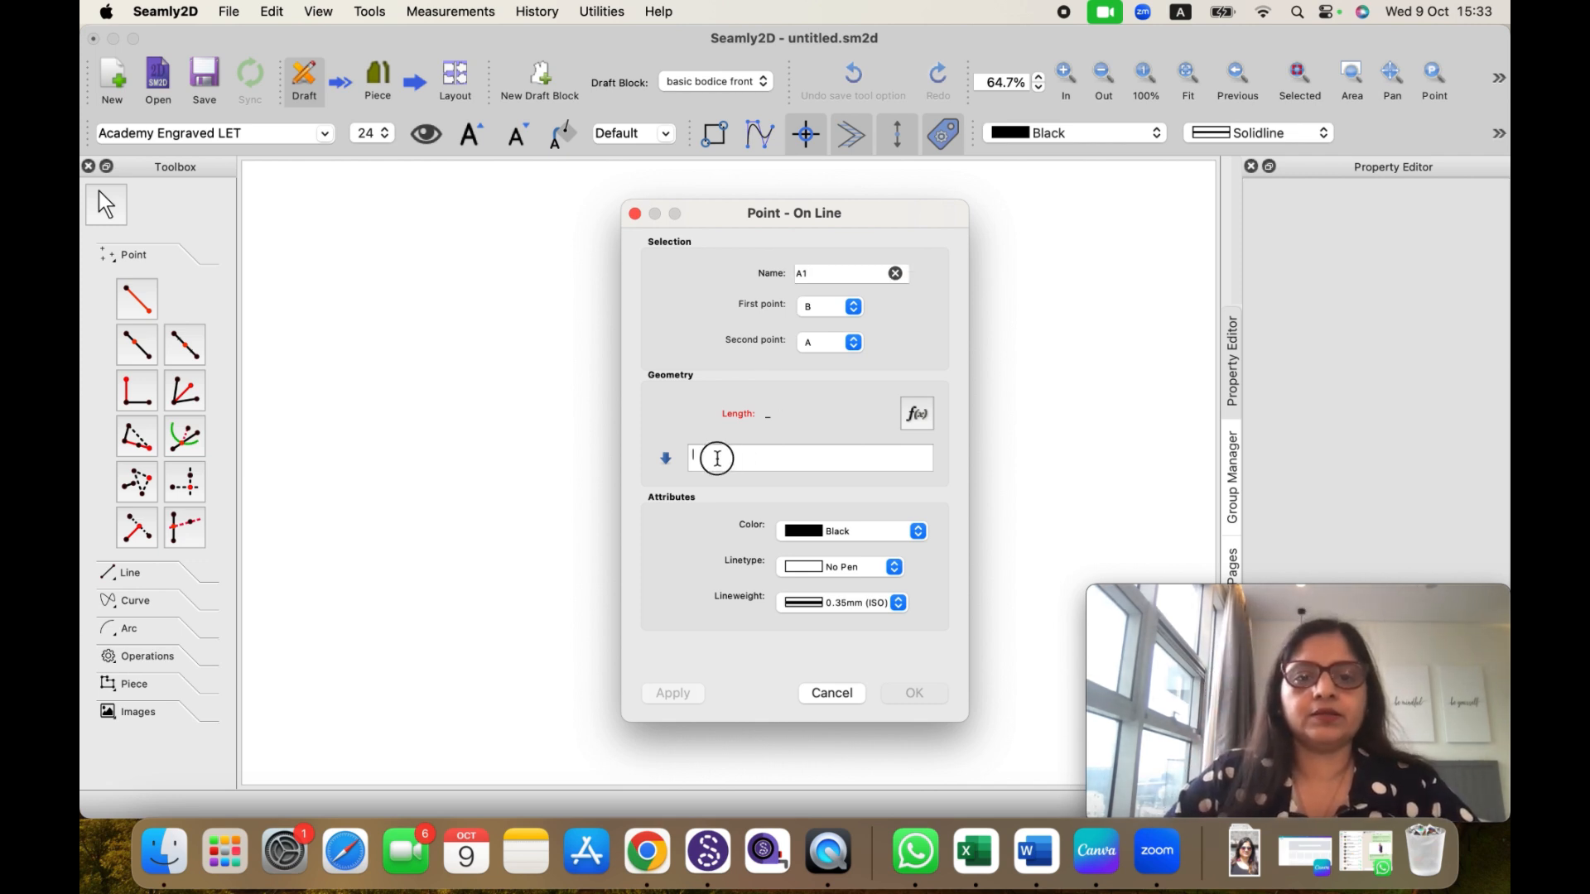
type("14")
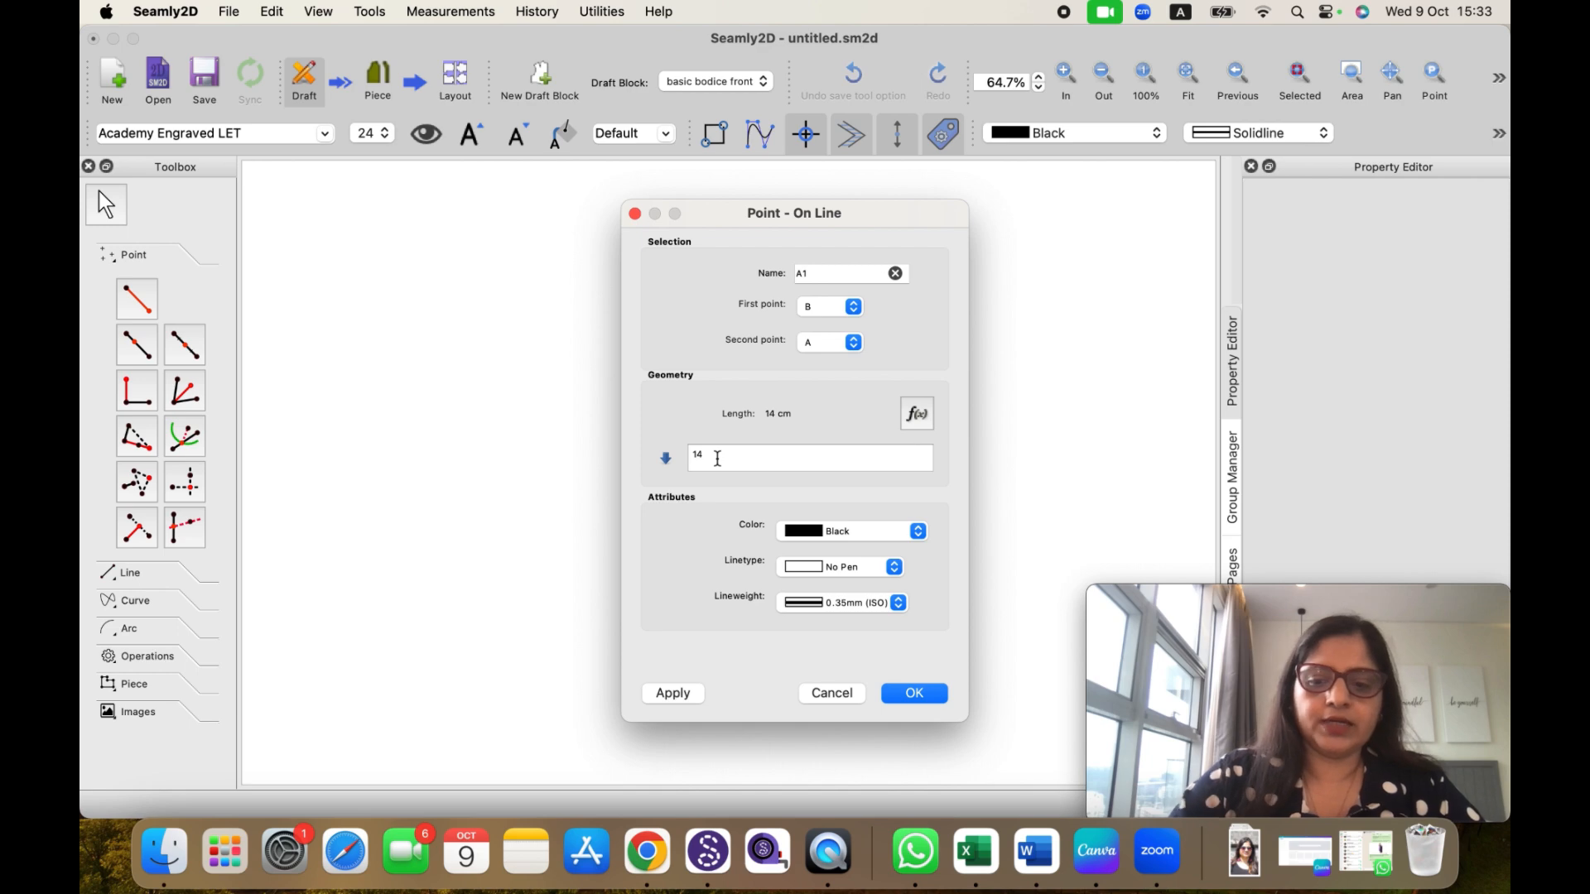
type("+5/8")
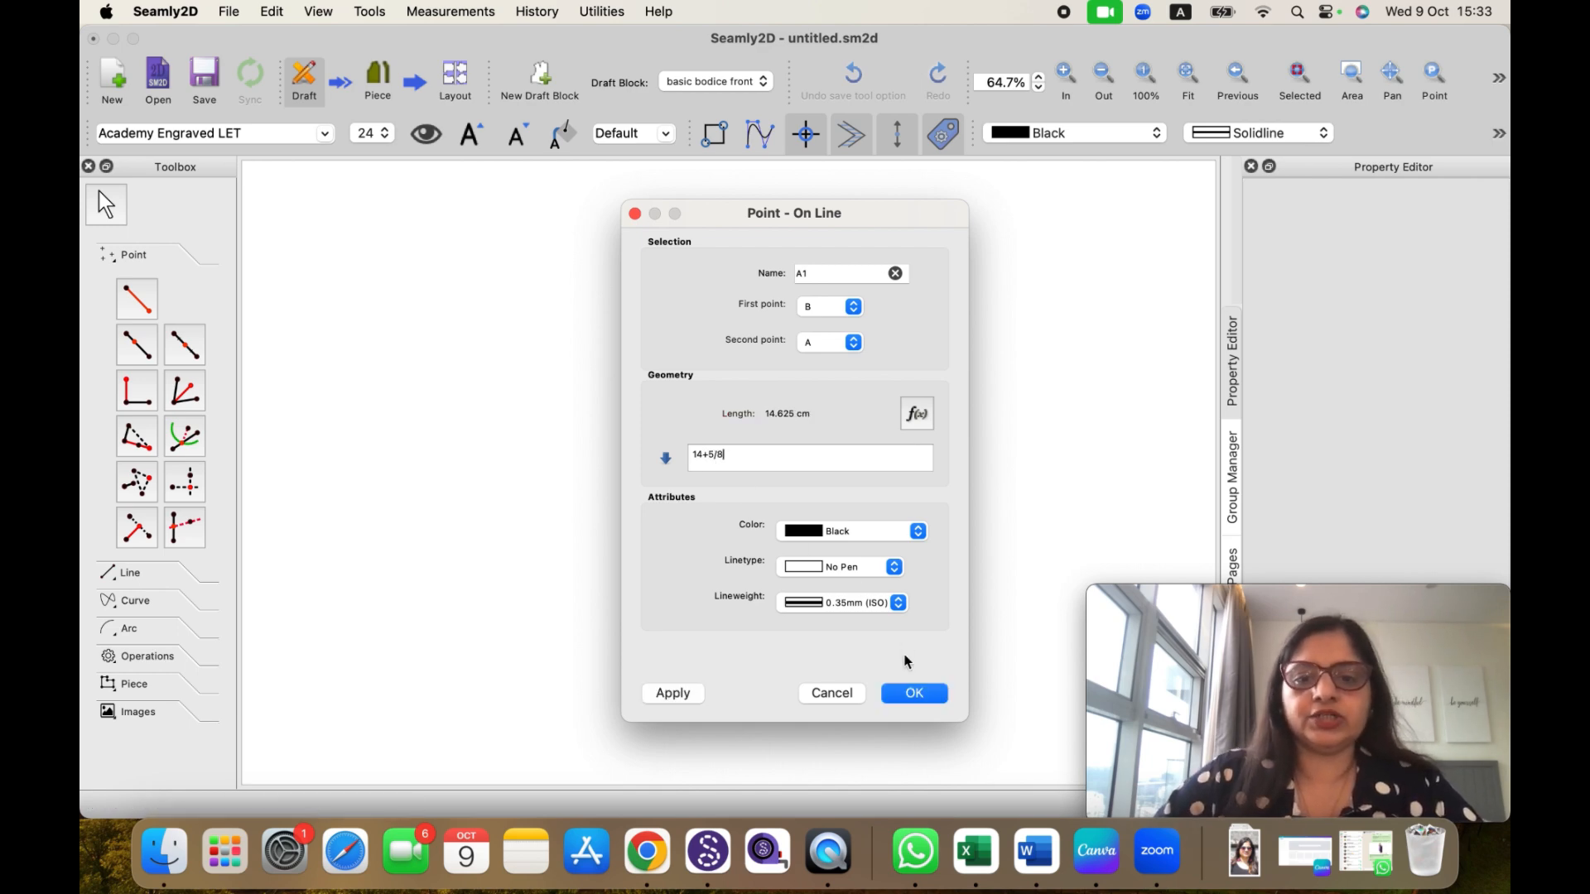
left_click(912, 694)
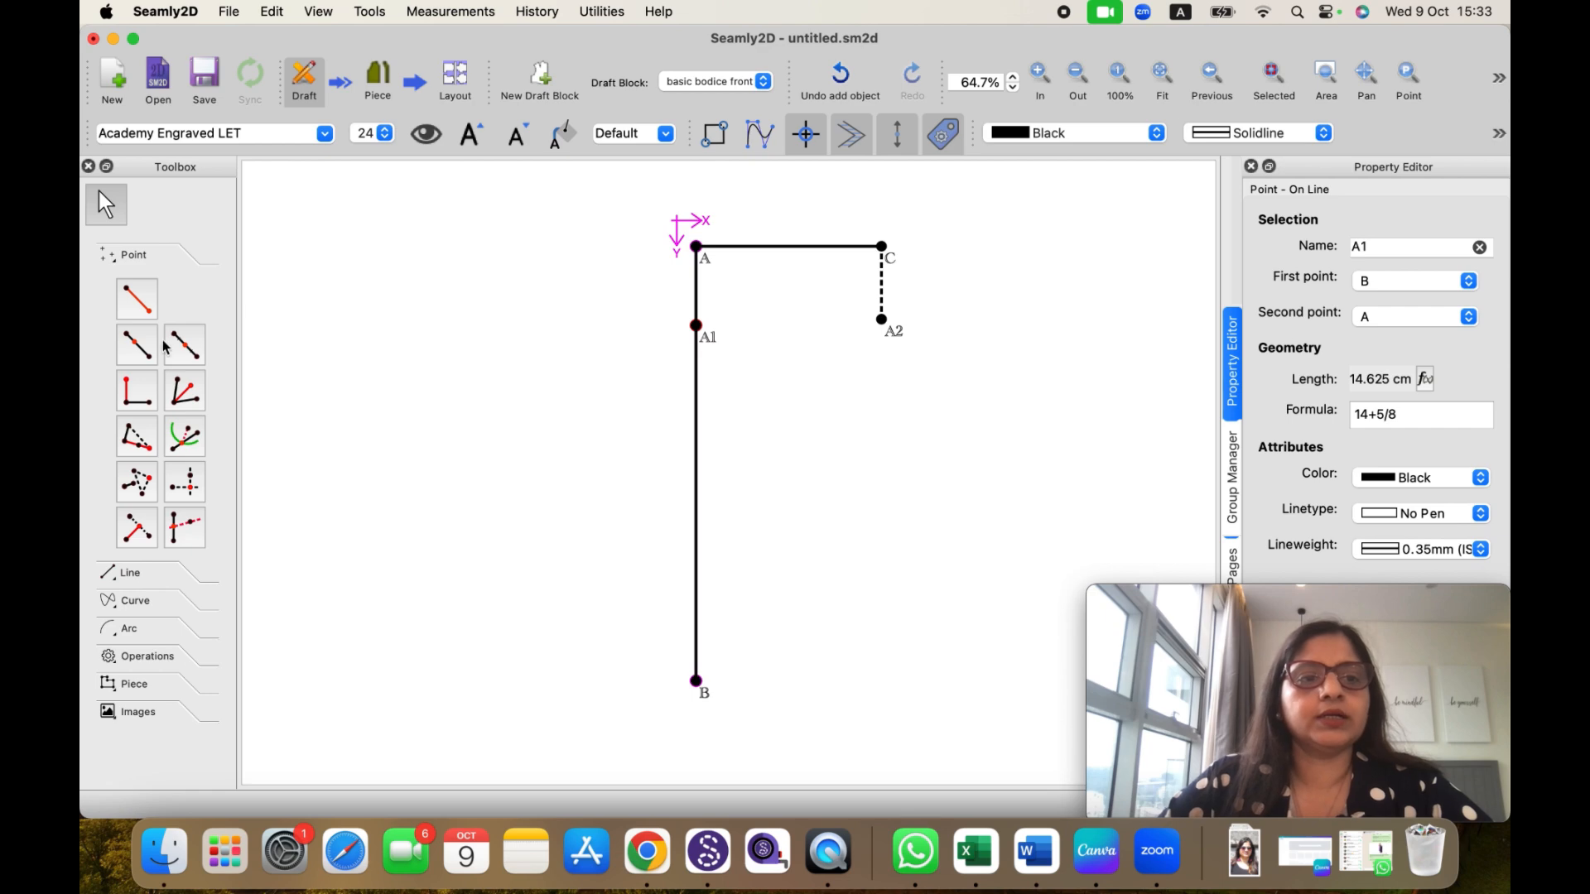
Step: Create a point 4 cm horizontally to the right of point A1 at angle 0°, using the Dot linetype
left_click(137, 298)
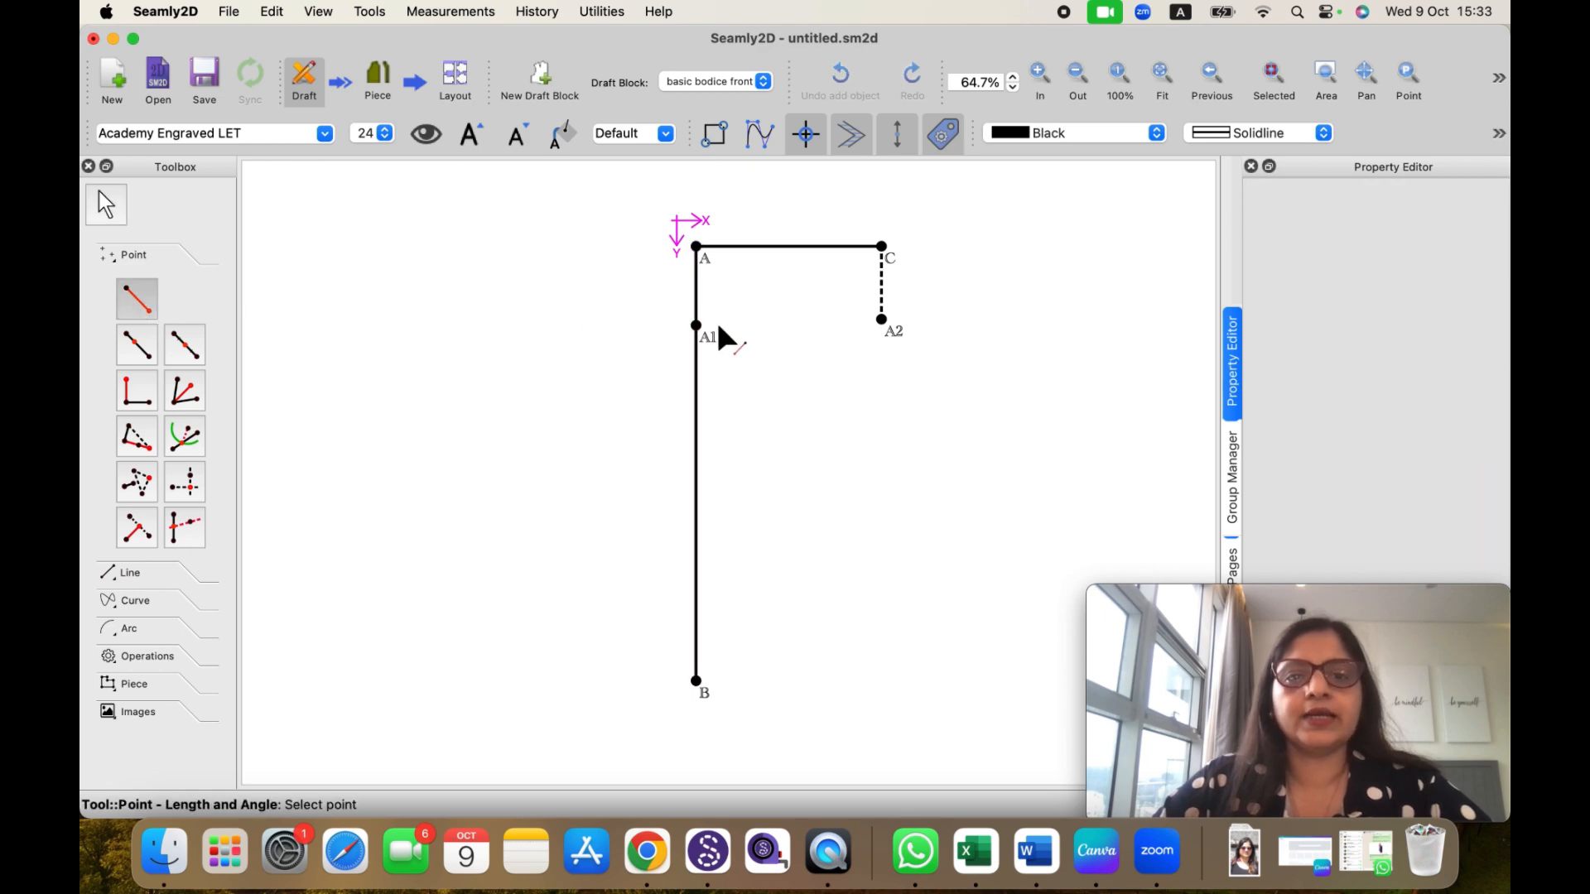
left_click(698, 326)
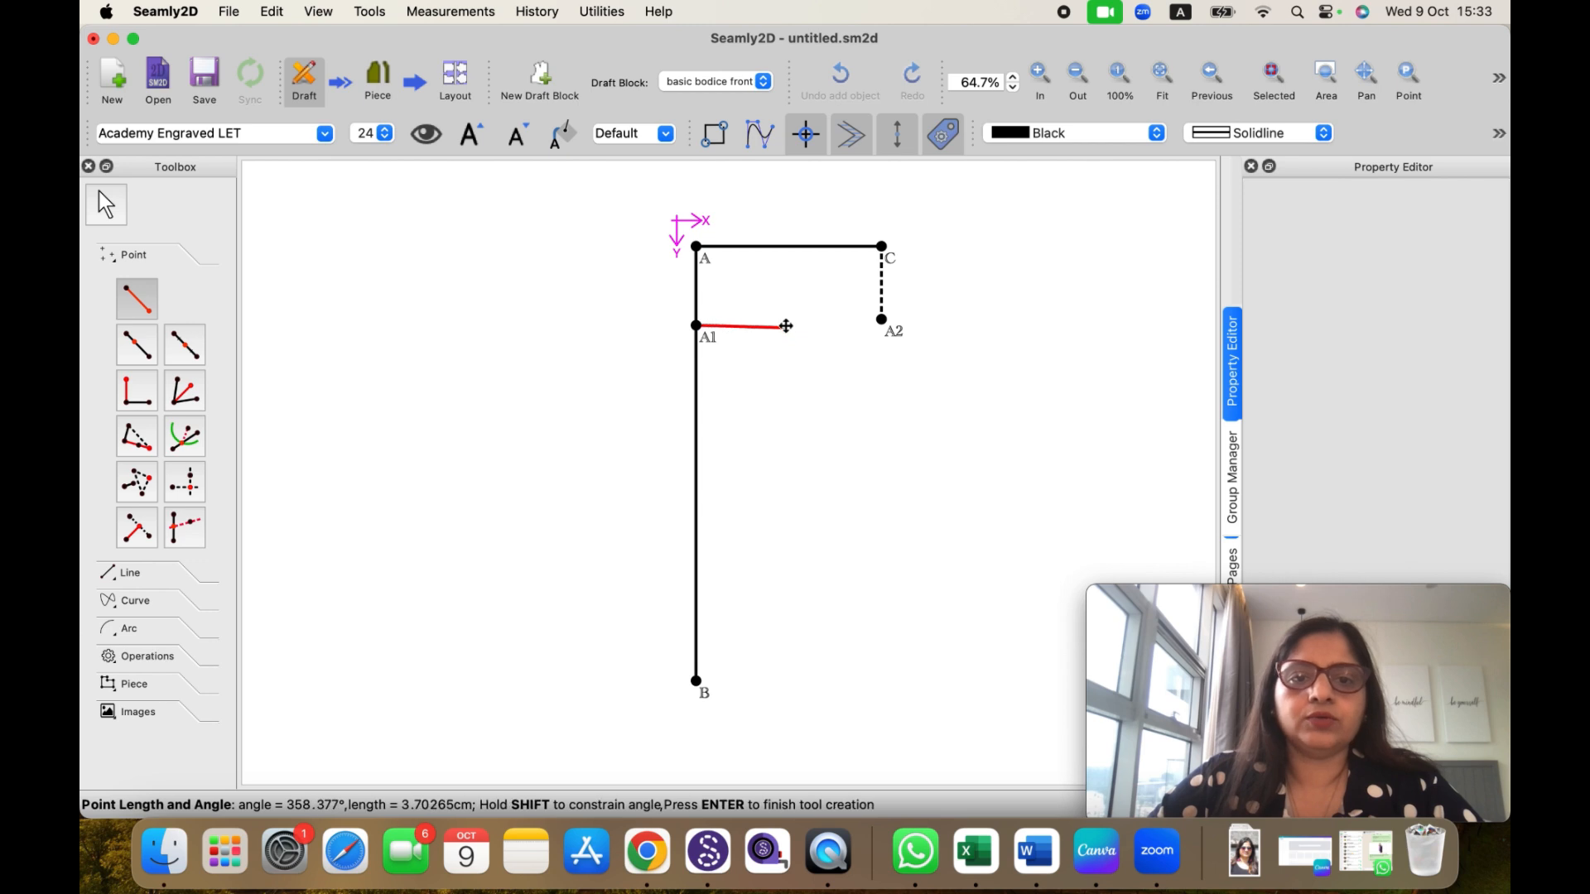
left_click(786, 325)
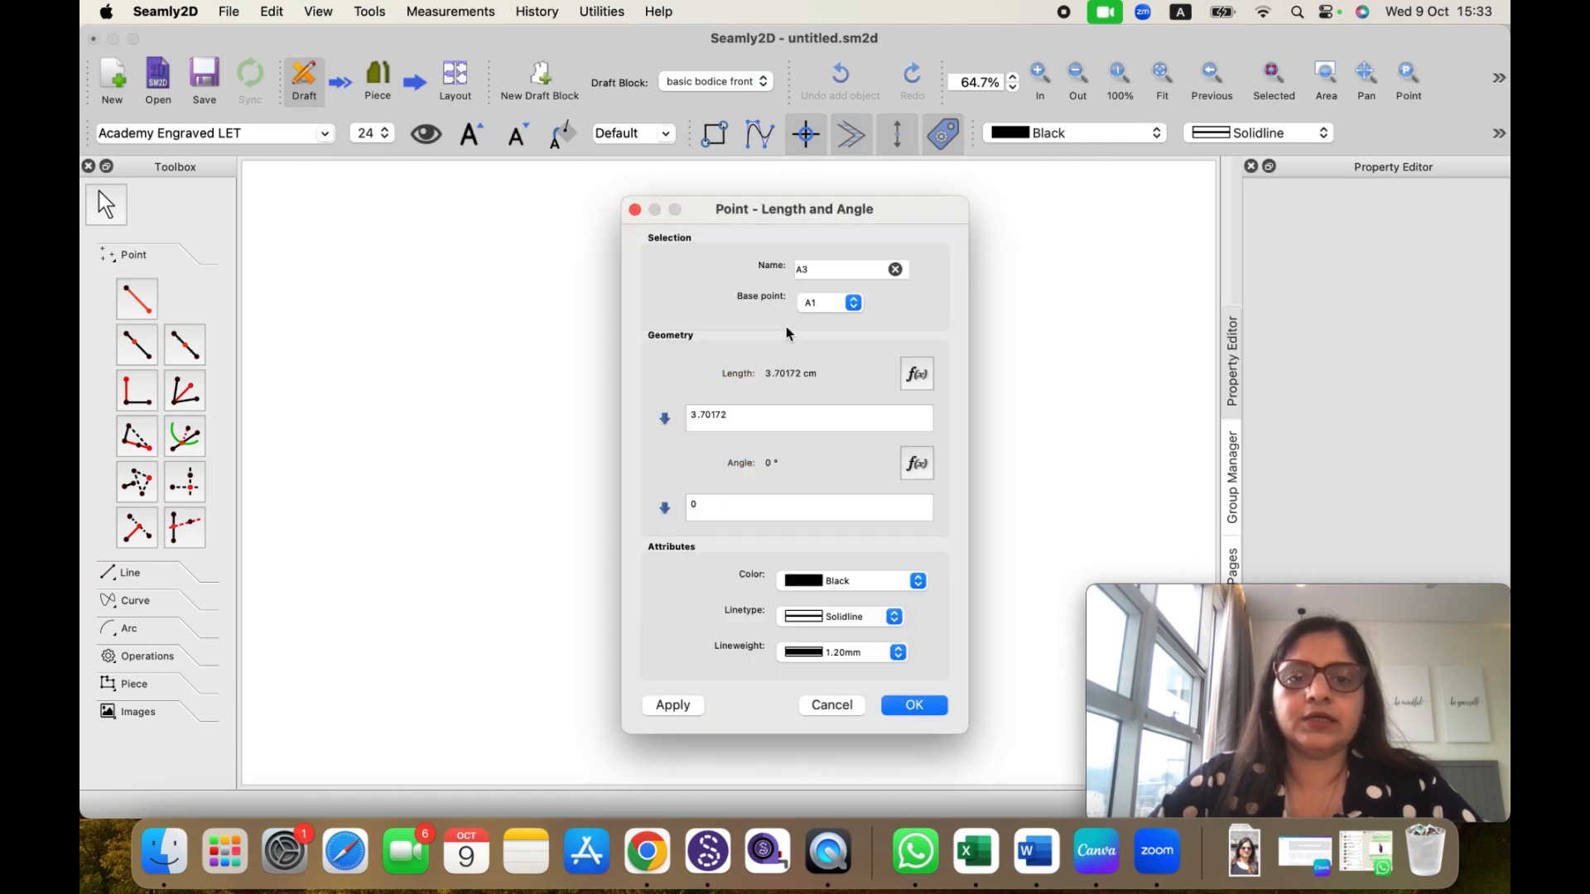
key("BackSpace")
key("BackSpace")
key("BackSpace")
key("BackSpace")
key("BackSpace")
key("BackSpace")
key("BackSpace")
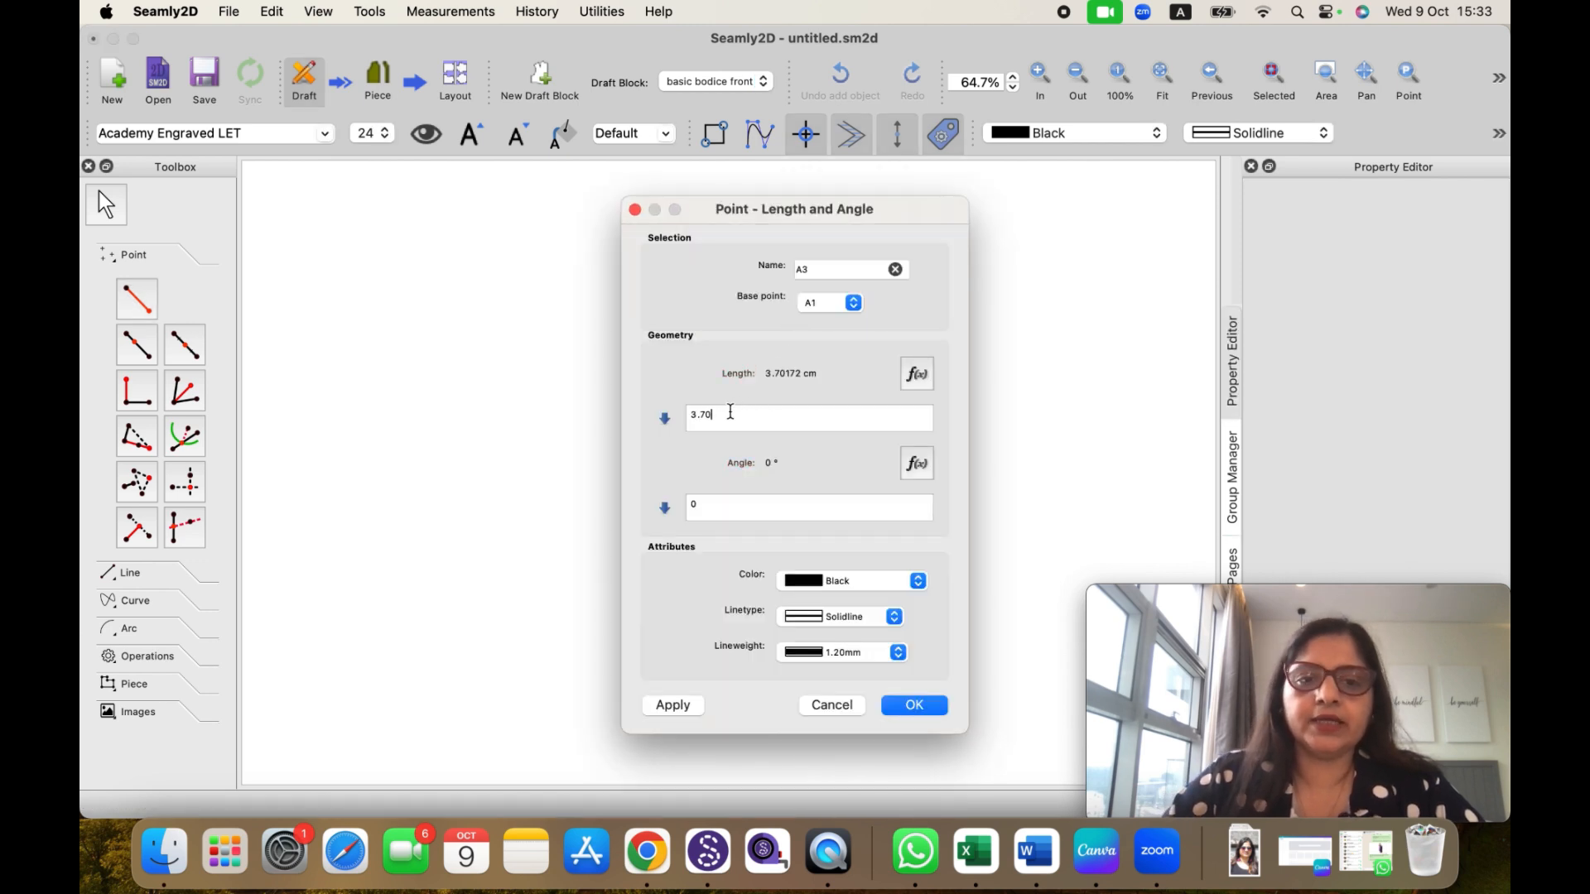
type("4")
left_click(893, 617)
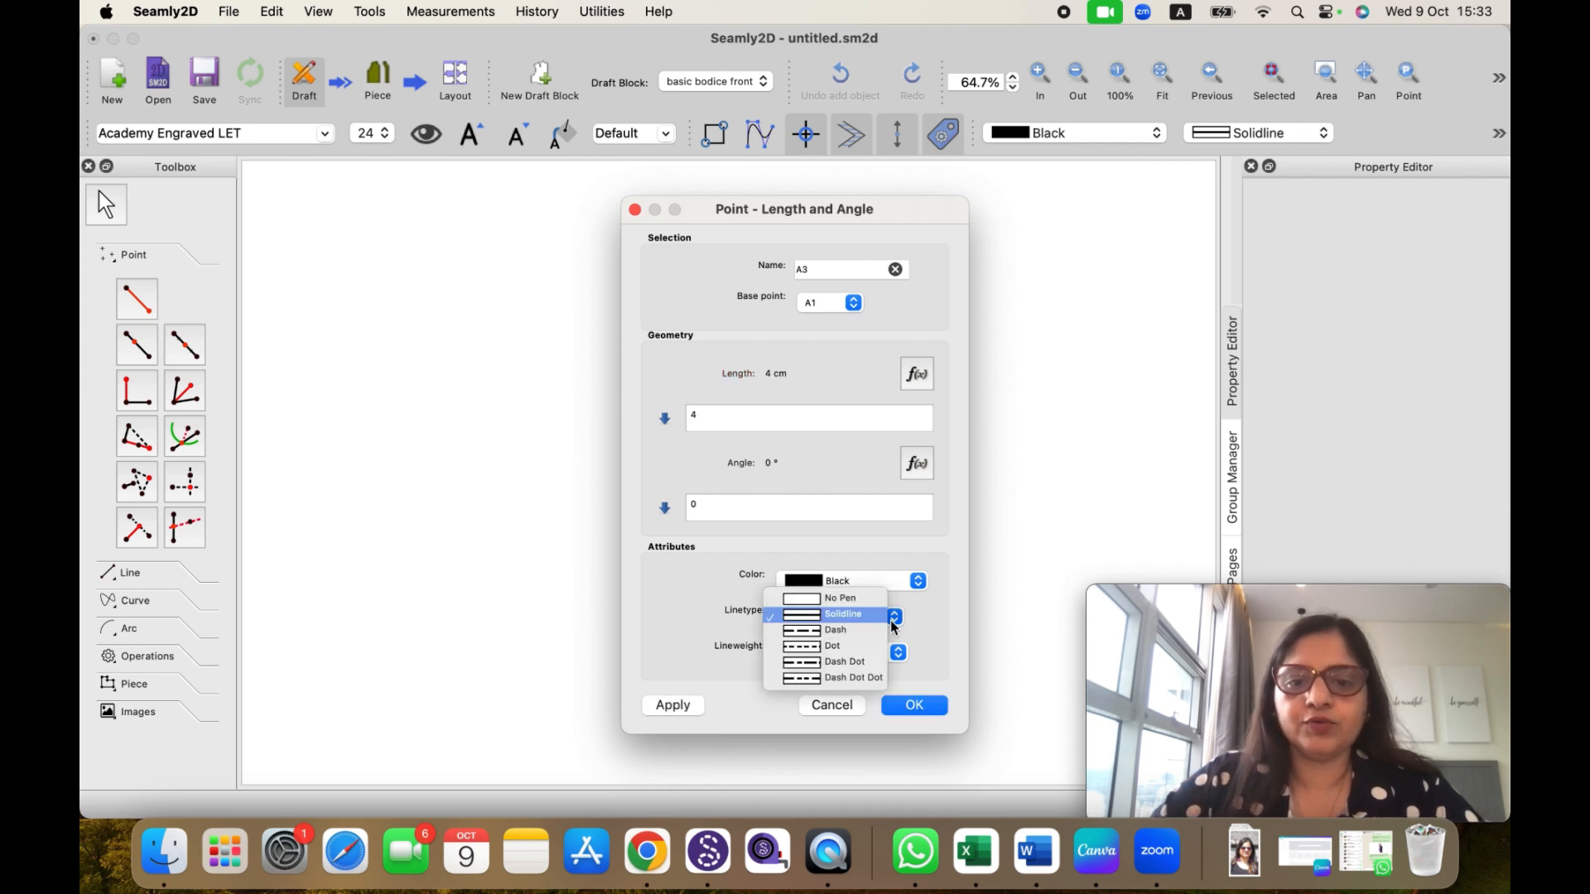
left_click(899, 665)
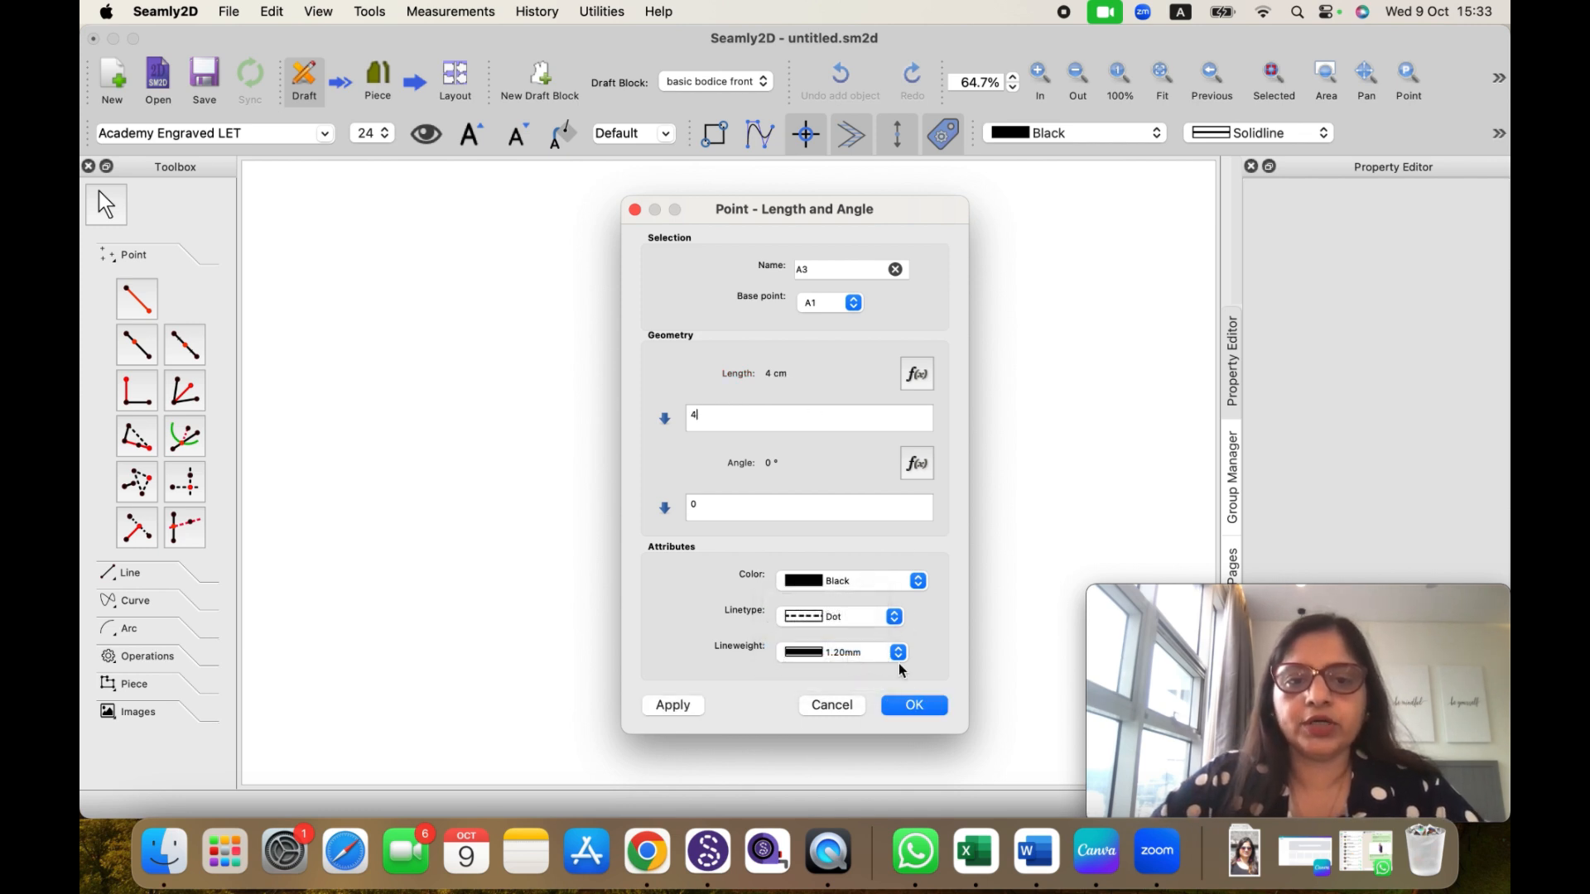
left_click(911, 708)
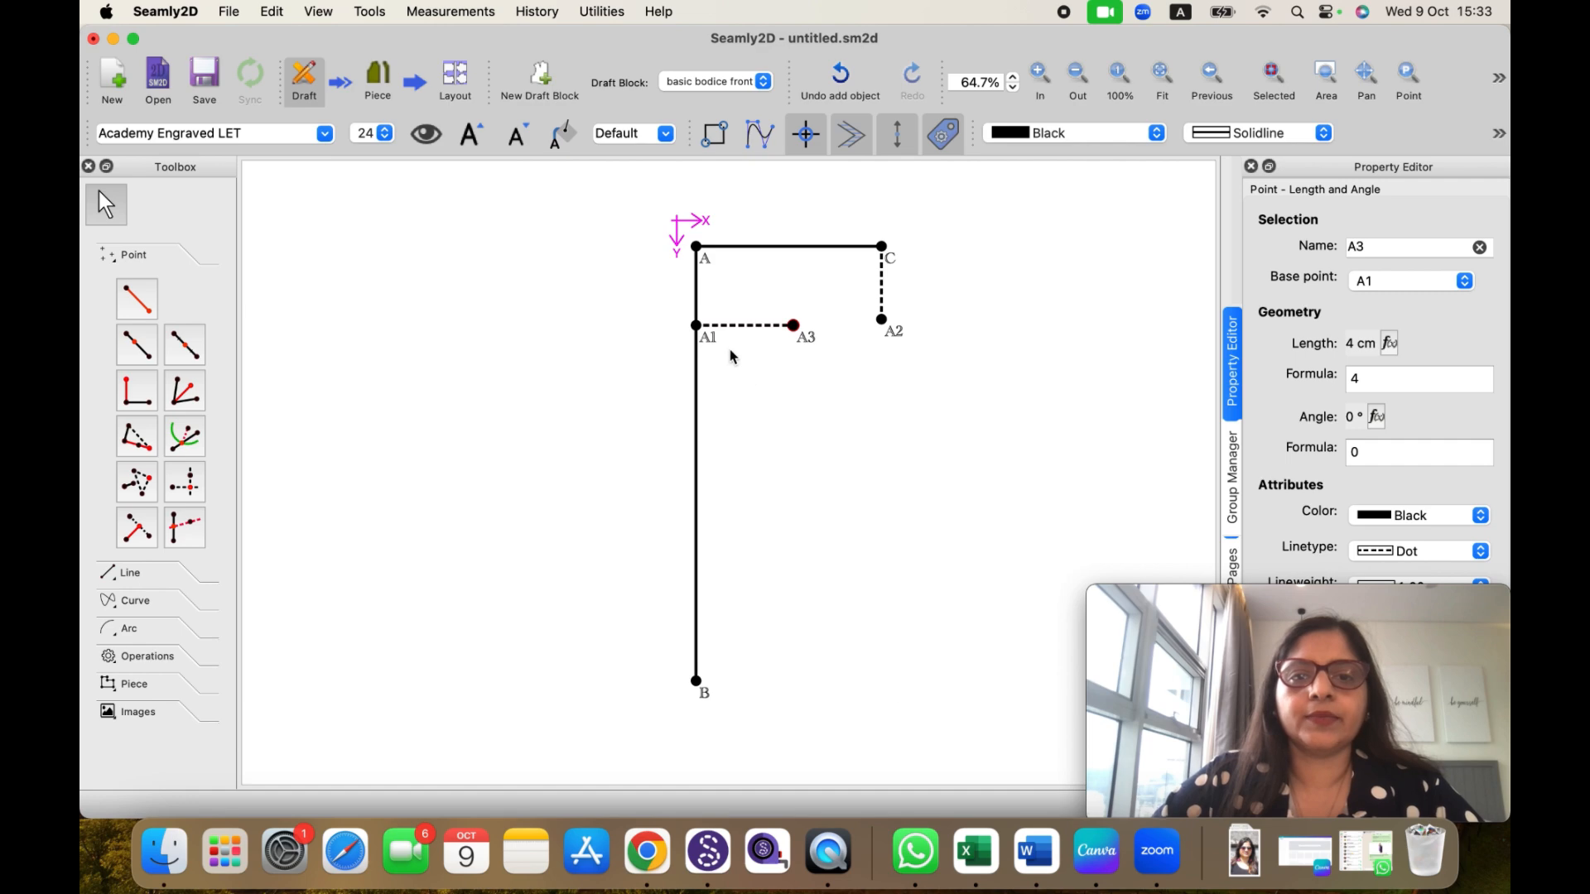
Step: Rename point A1, on the vertical line between A and B, to D
left_click(707, 338)
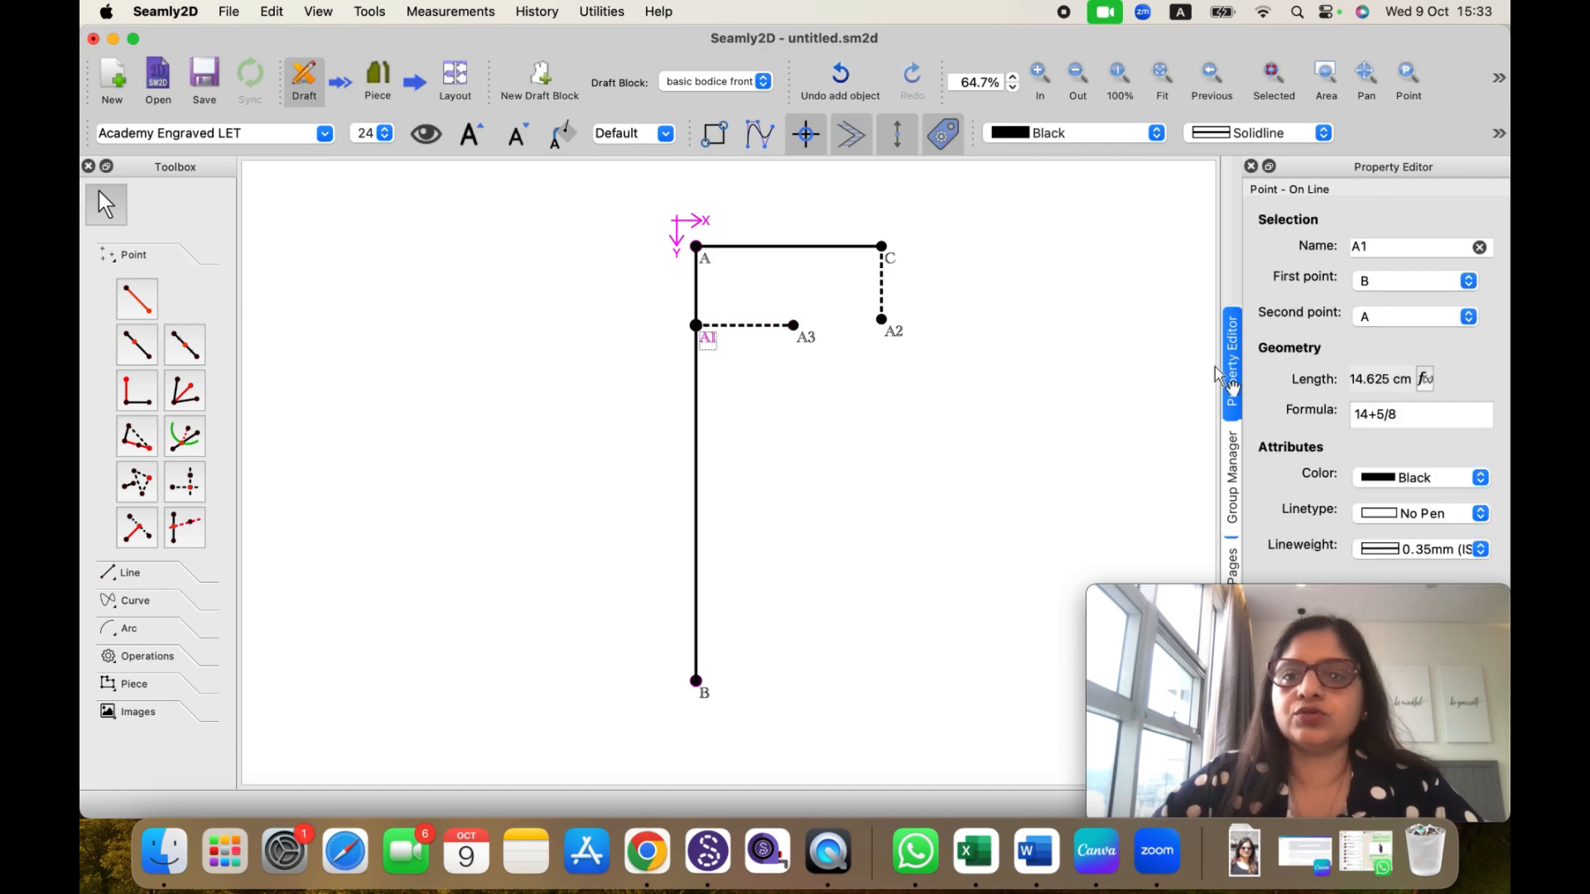
left_click(1379, 245)
left_click_drag(1379, 244, 1345, 248)
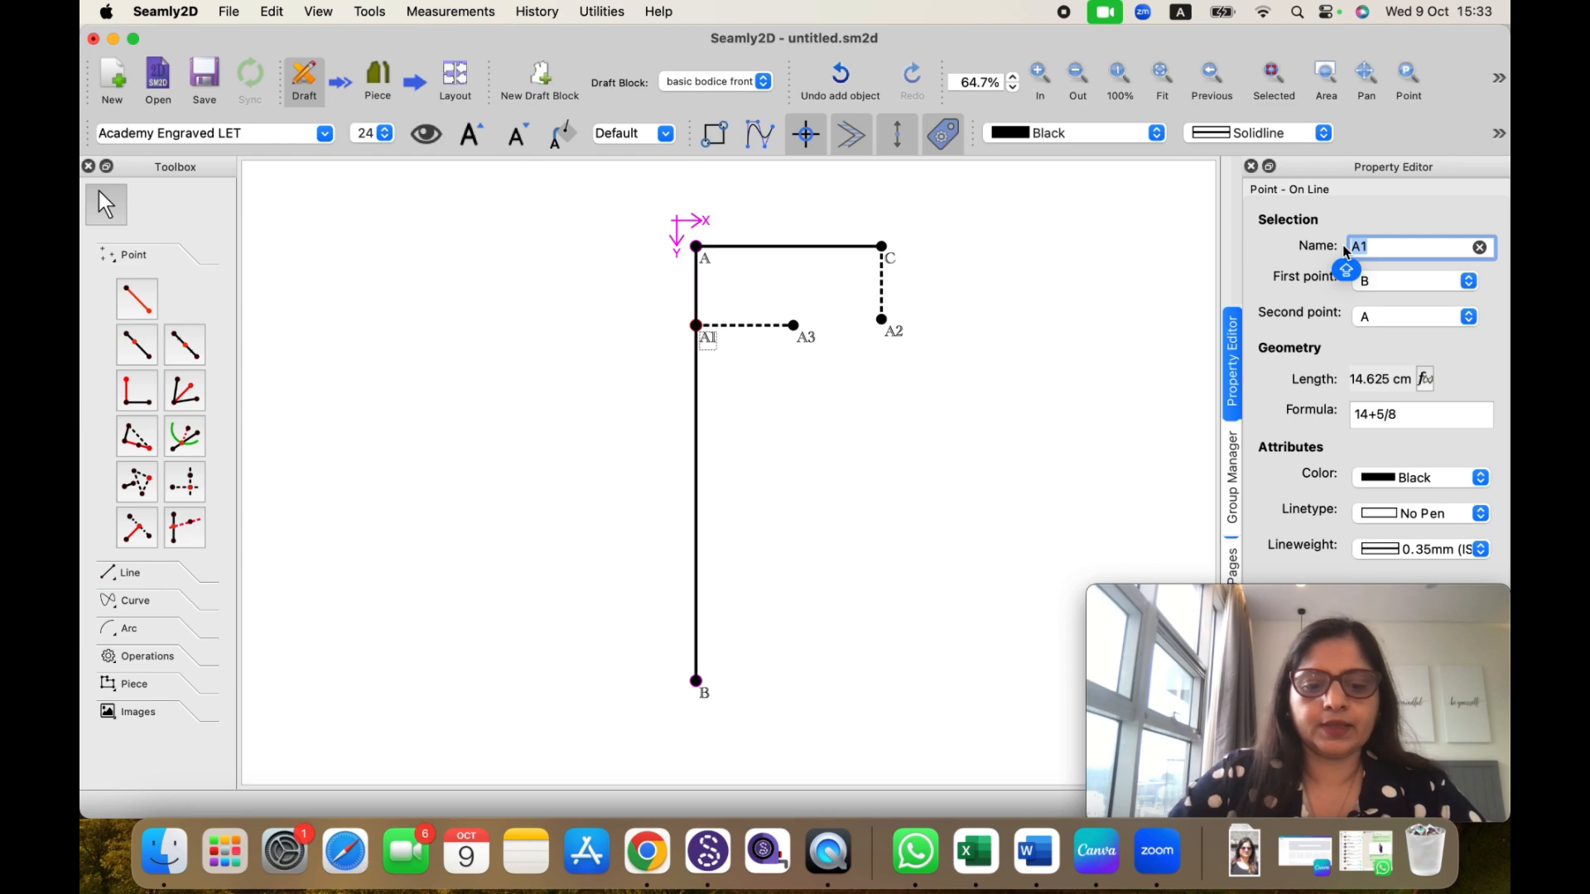
type("D")
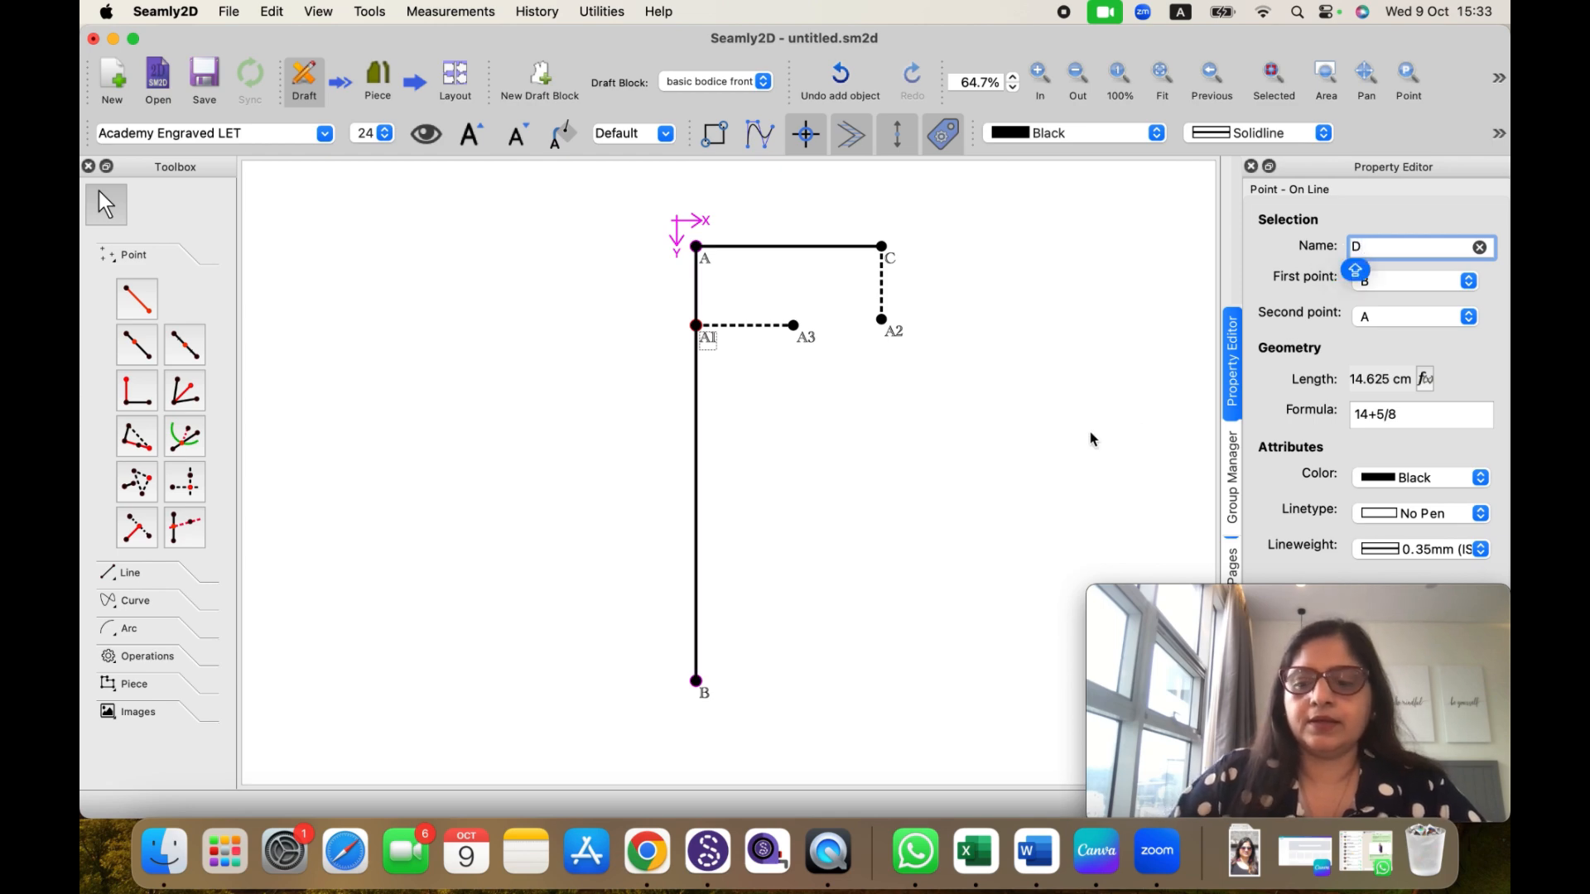
key("Return")
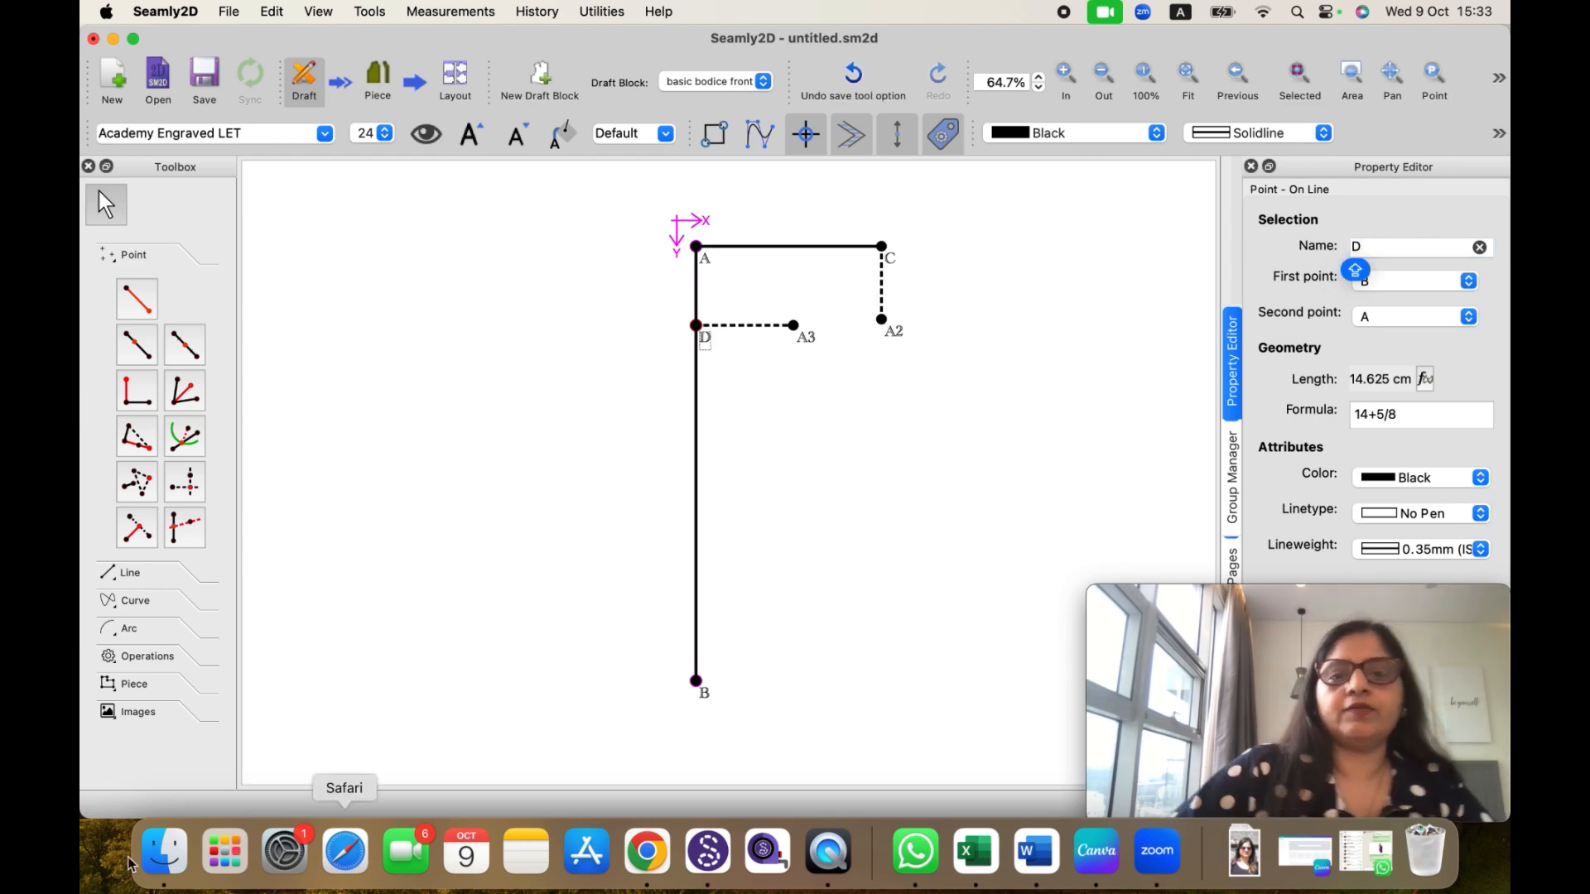
Step: Create a point 10 cm horizontally to the right of point B at angle 0°, joined by a solid line
left_click(136, 299)
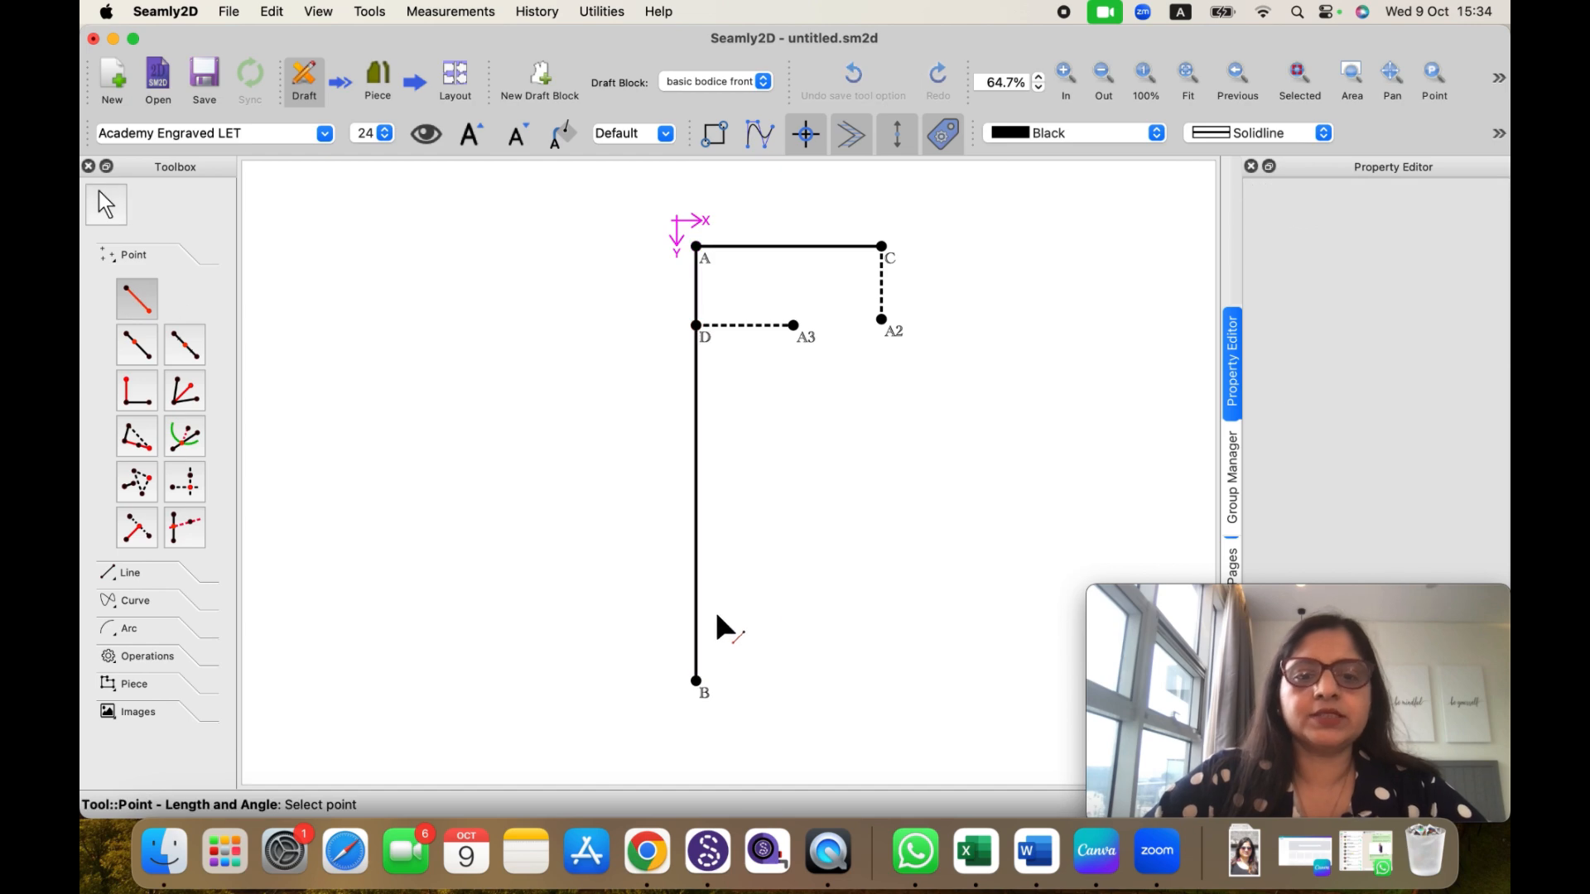
left_click(695, 679)
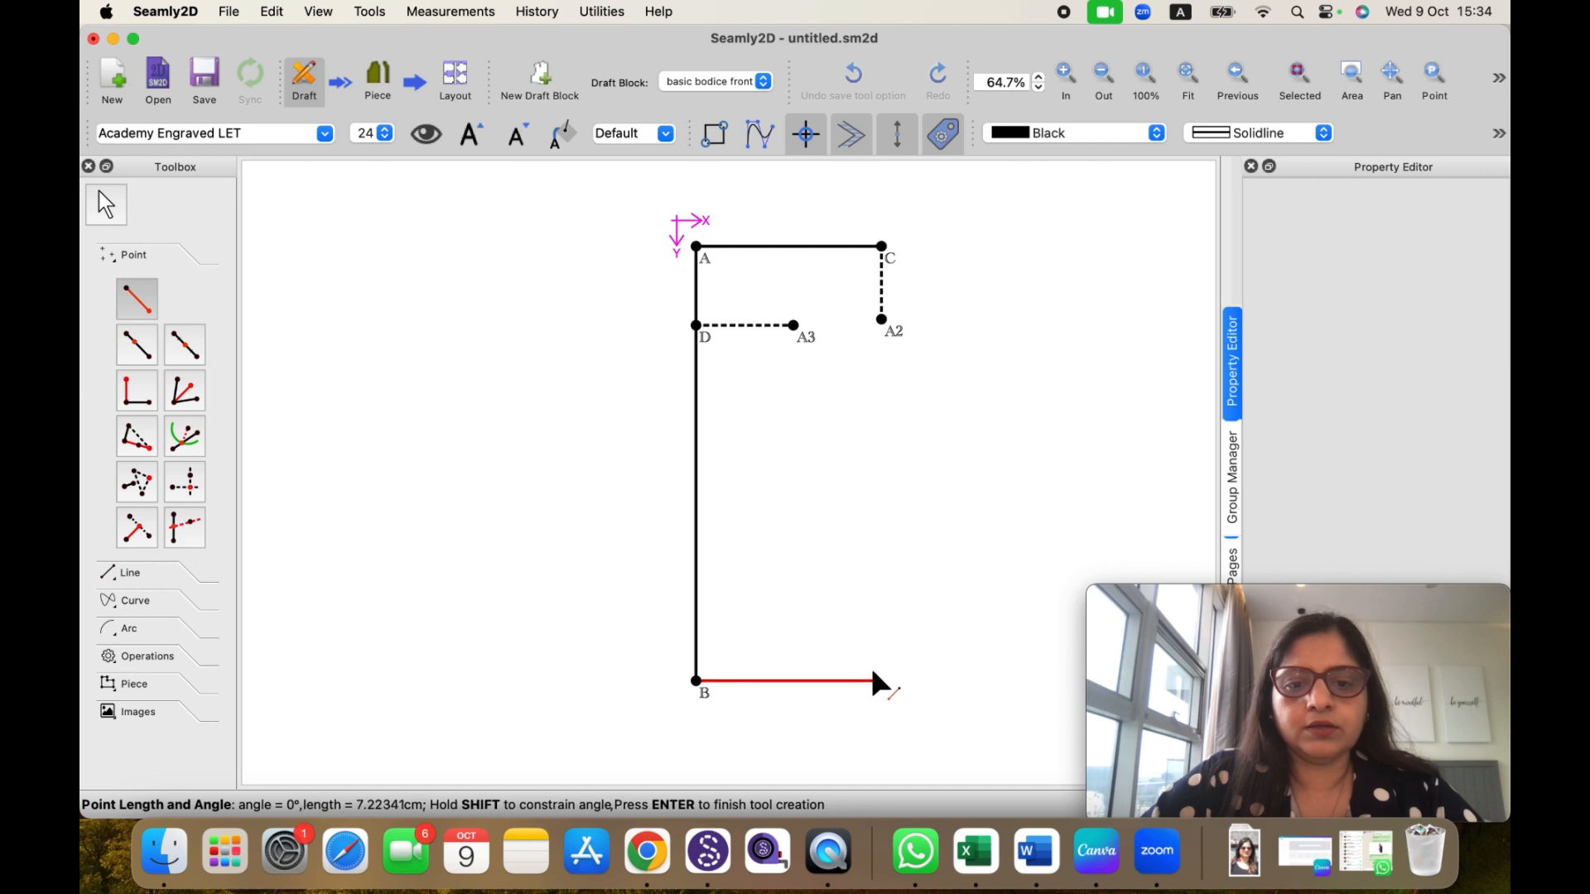
left_click(873, 673)
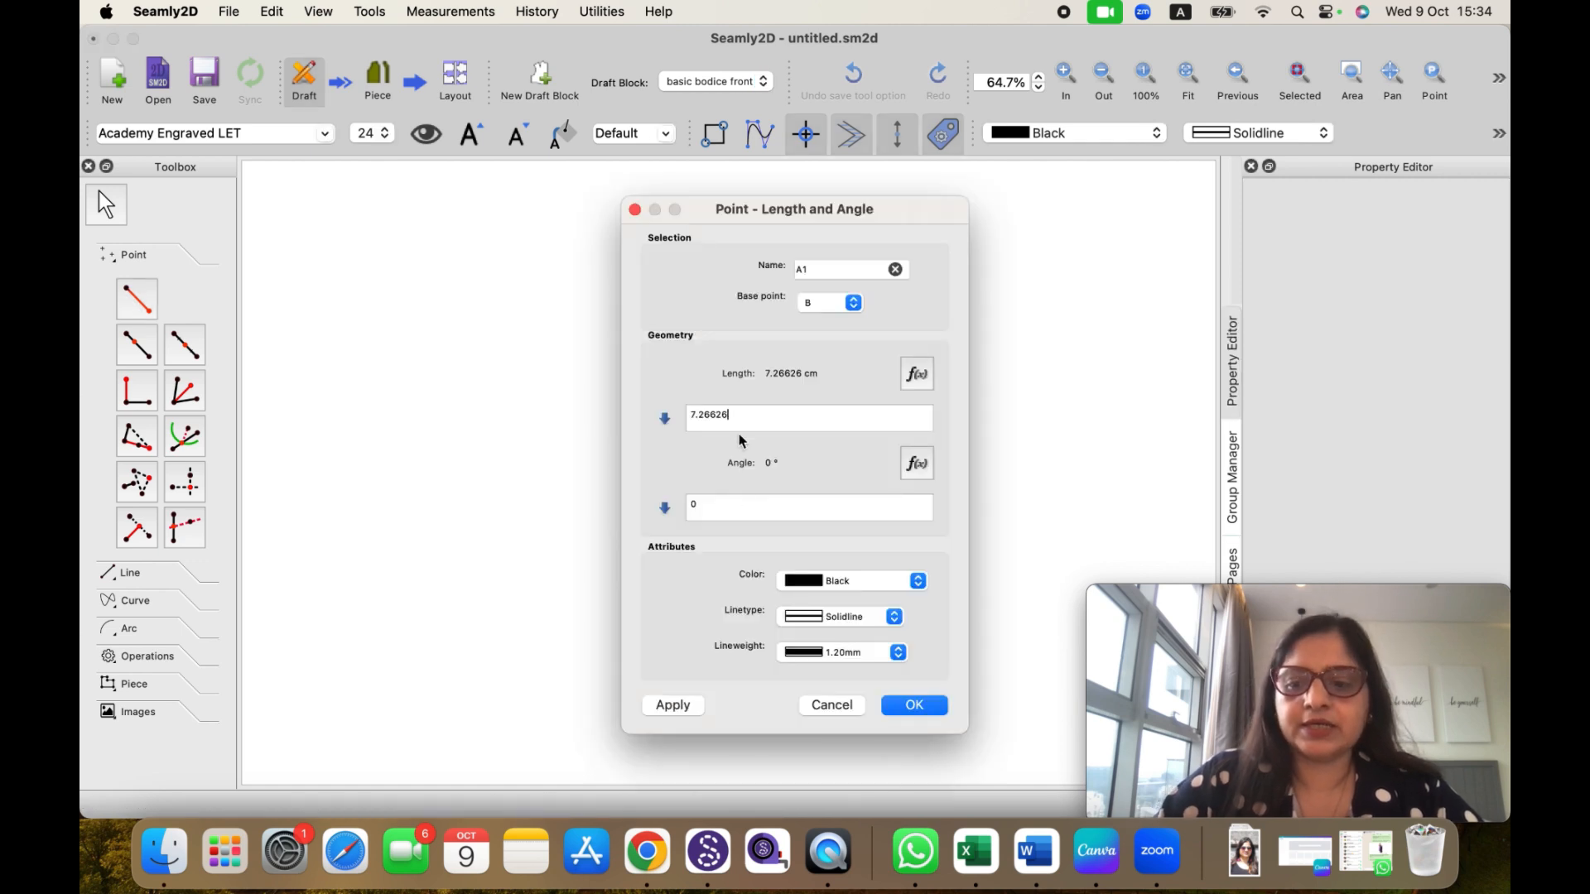
key("BackSpace")
key("BackSpace")
key("BackSpace")
key("BackSpace")
key("BackSpace")
key("BackSpace")
key("BackSpace")
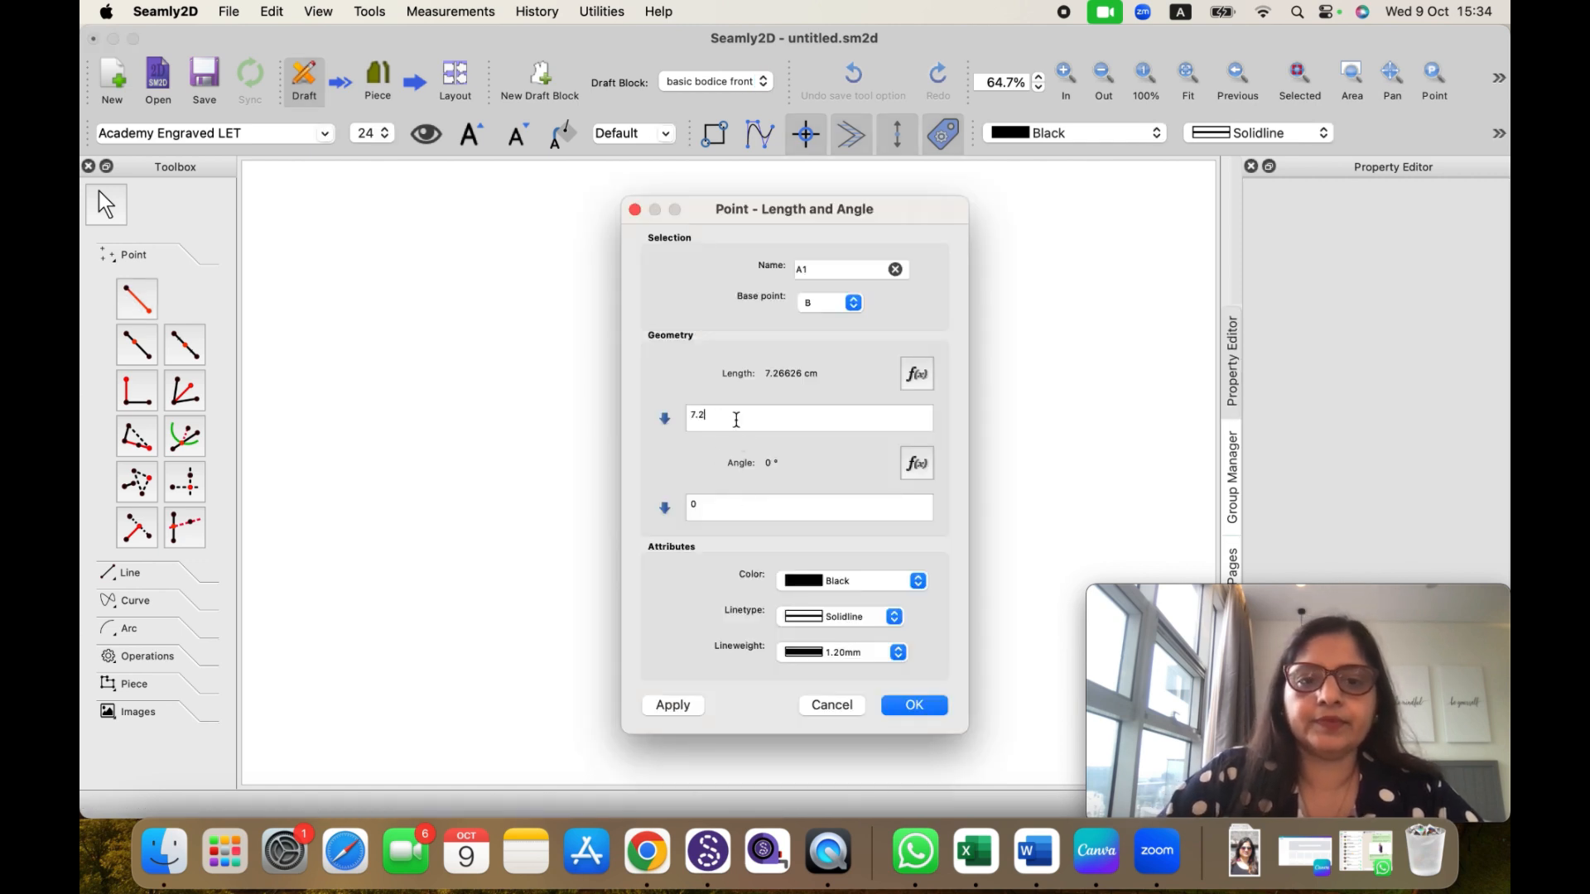
type("10")
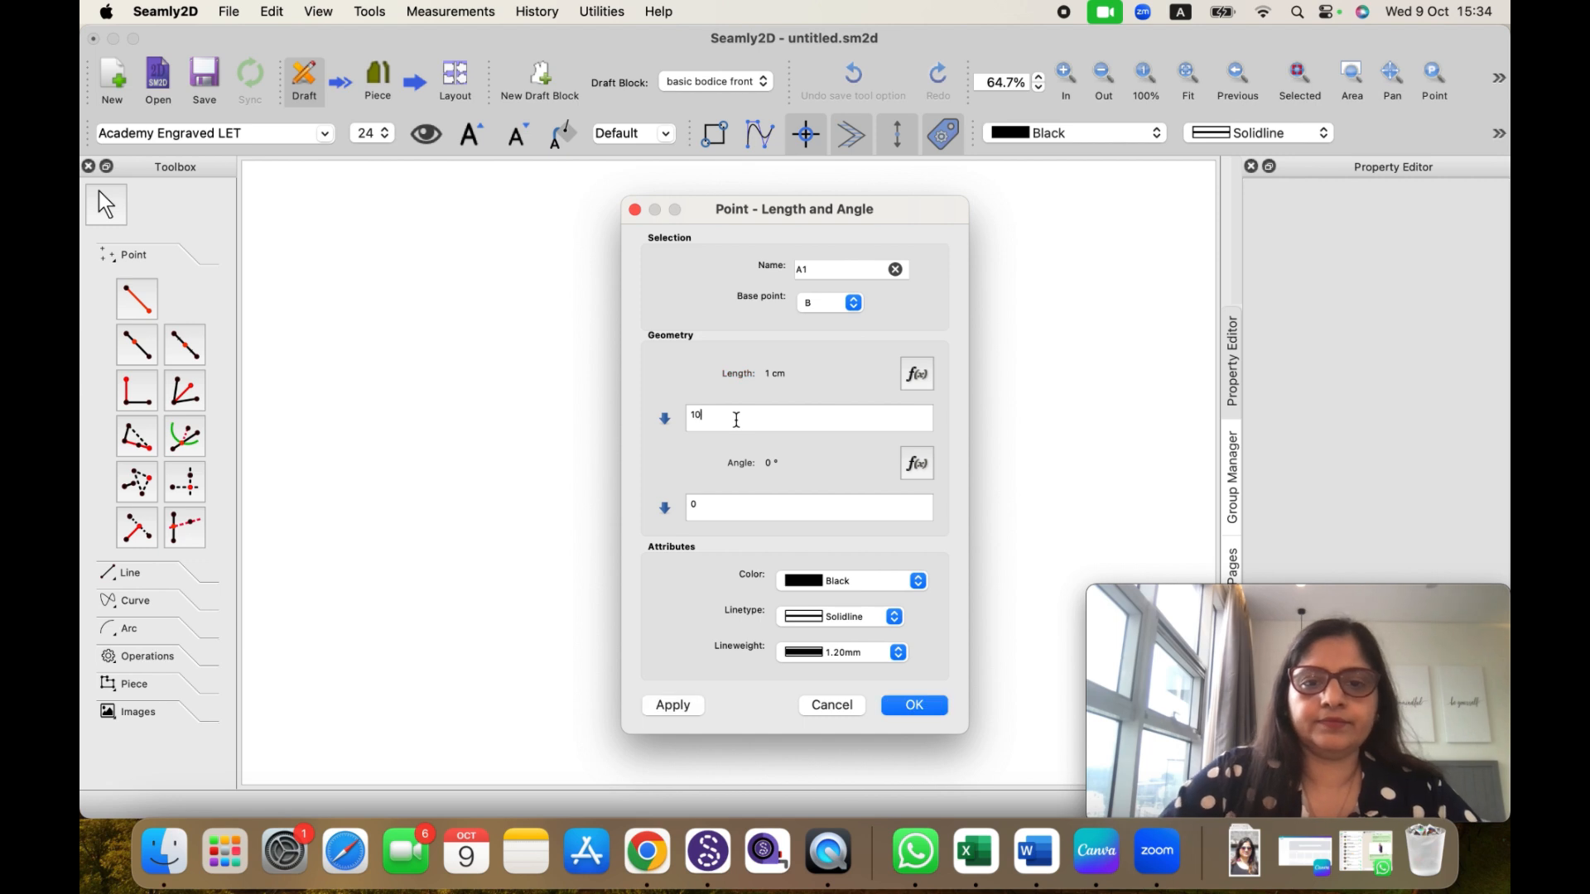
left_click(915, 704)
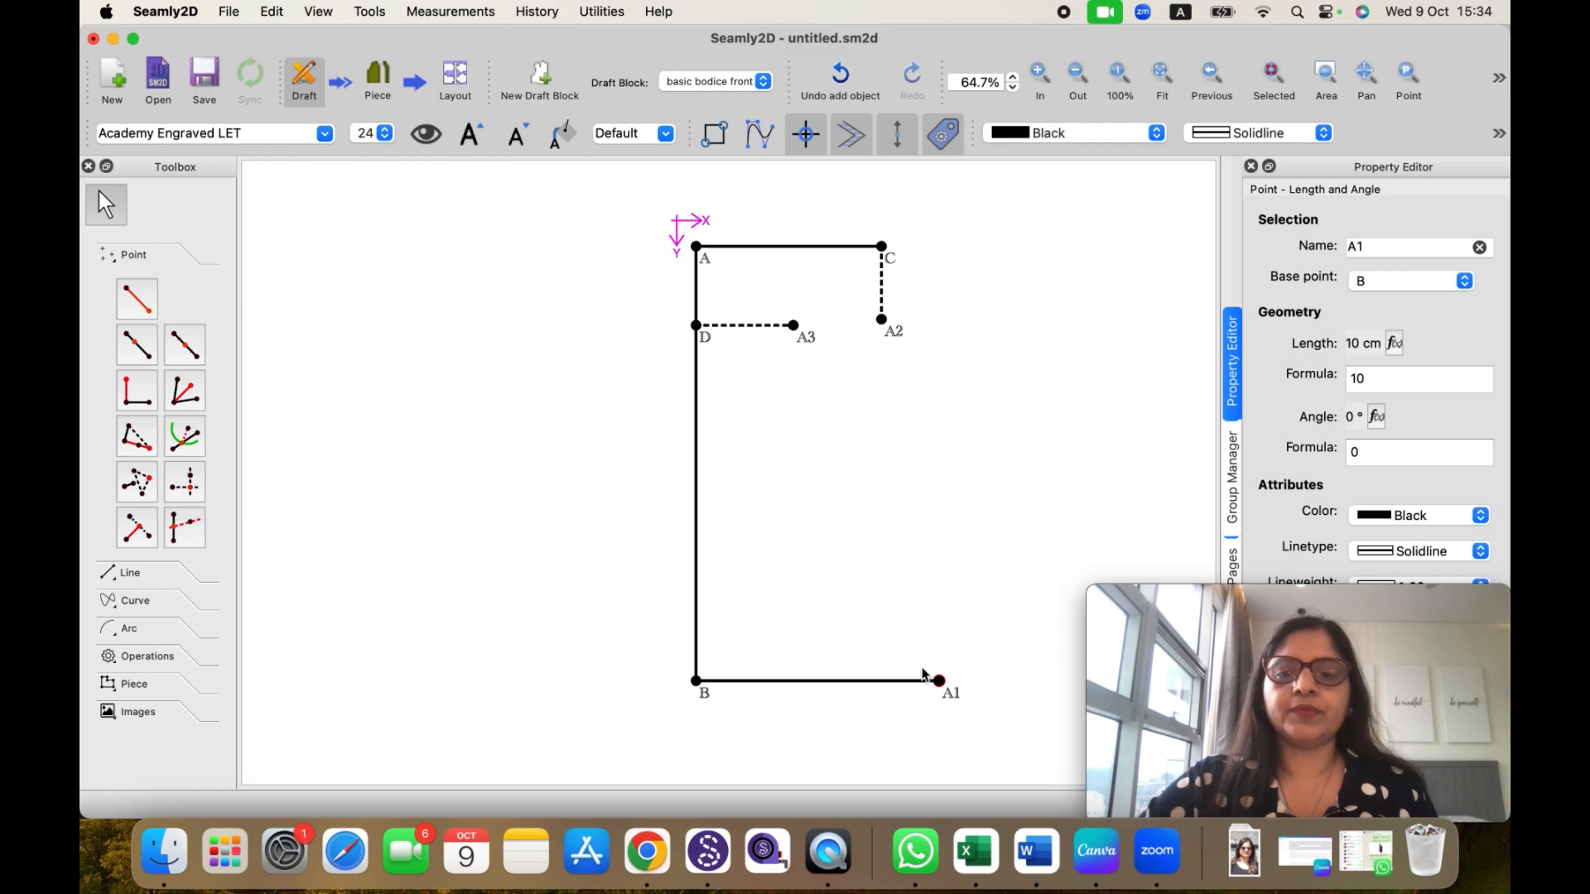
Step: Rename point A1, at the outer end of the horizontal line from B, to E
mouse_move(955, 705)
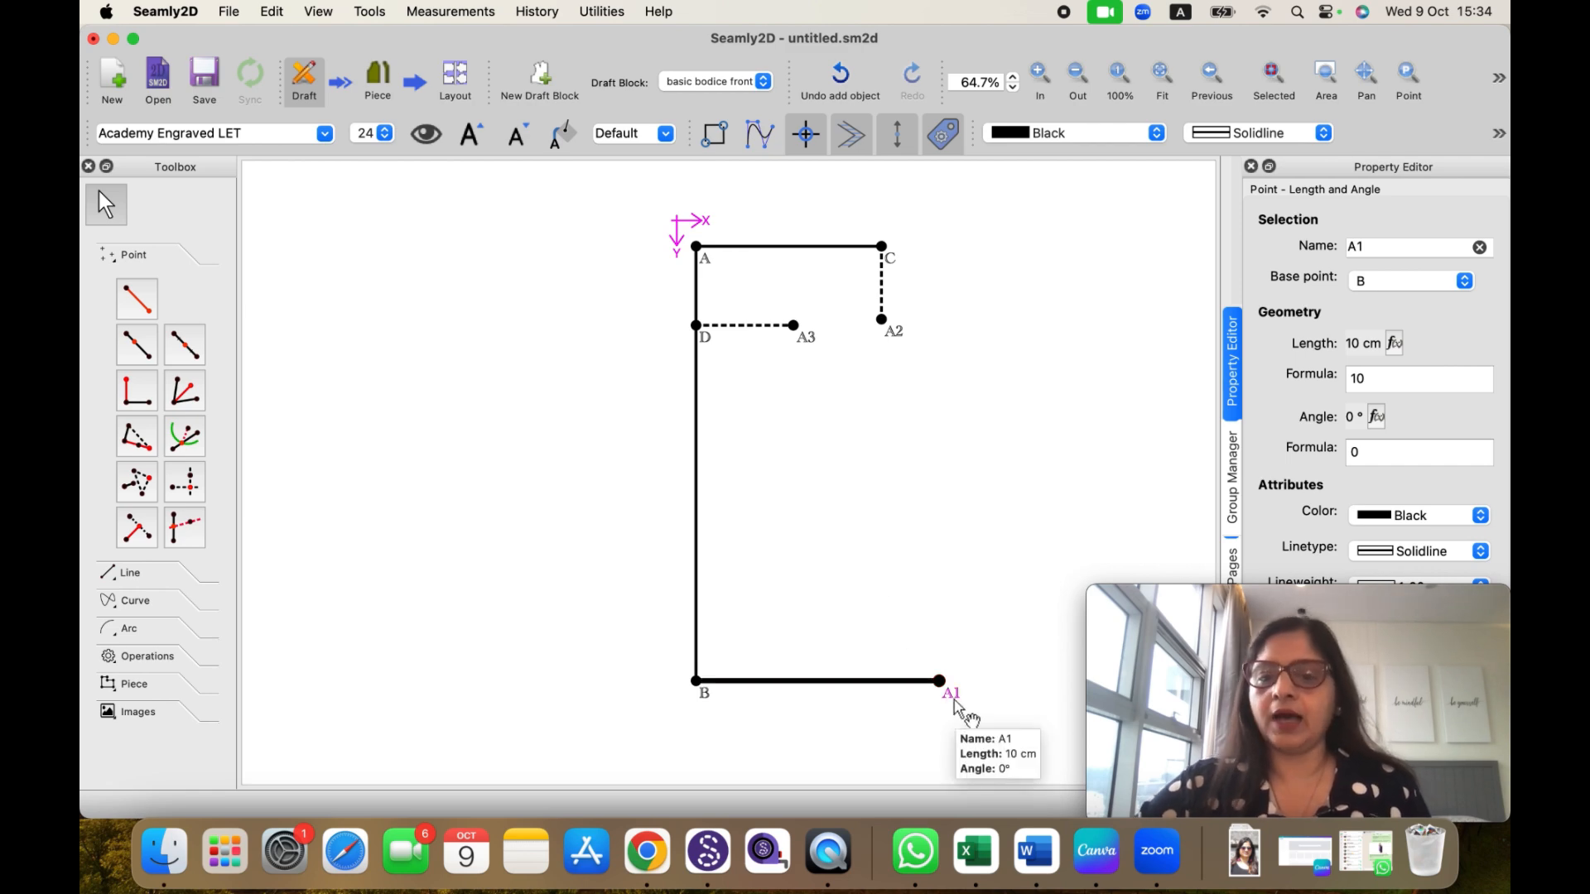
left_click(952, 699)
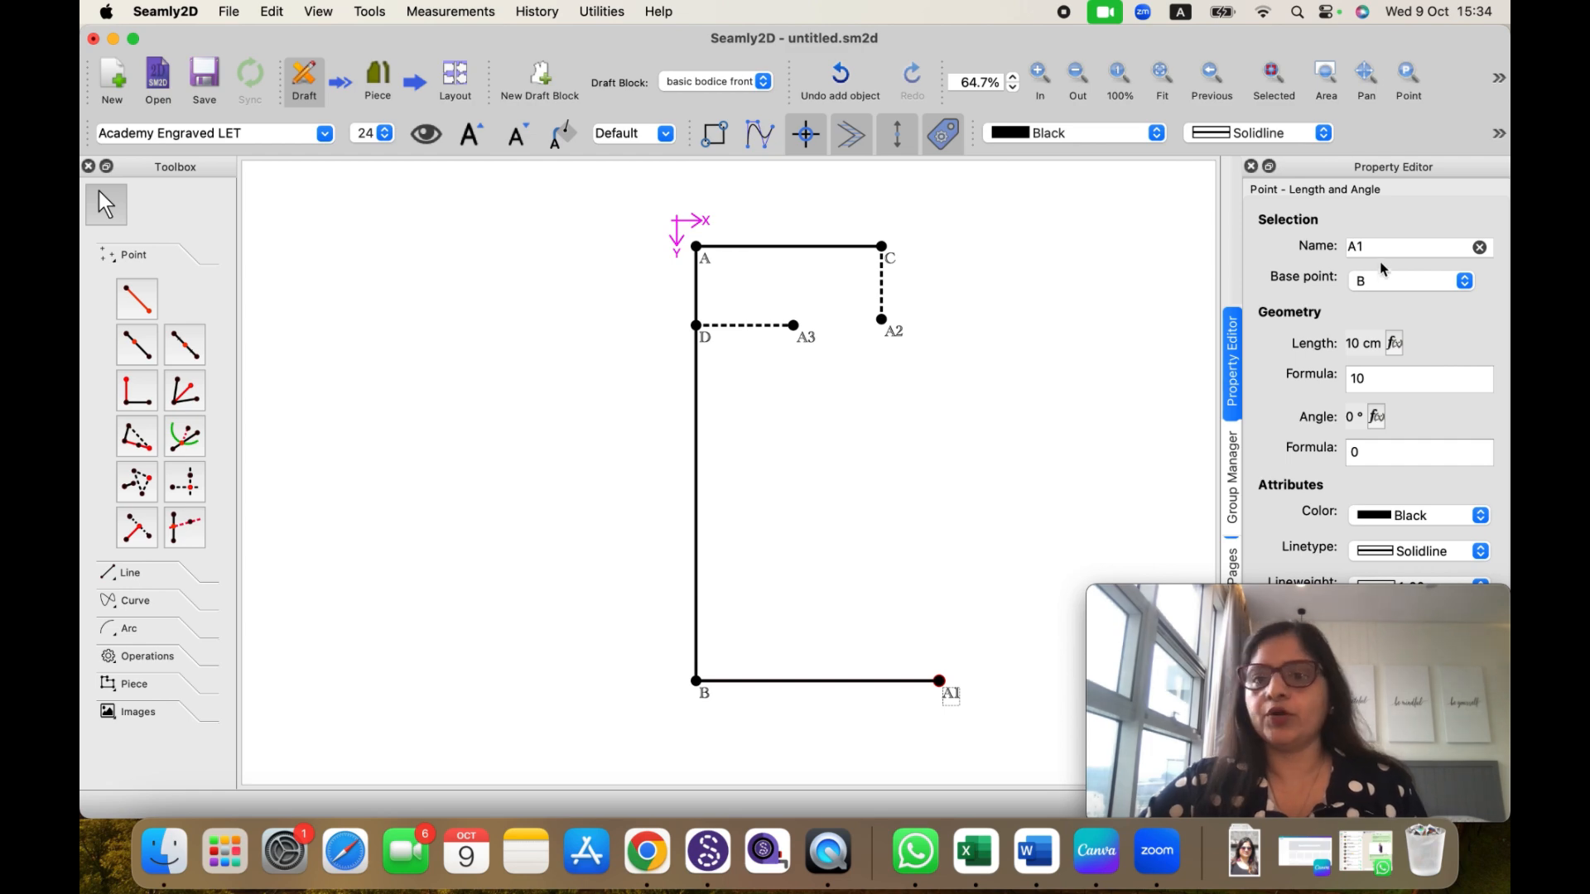
left_click_drag(1368, 247, 1335, 247)
key("Caps_Lock")
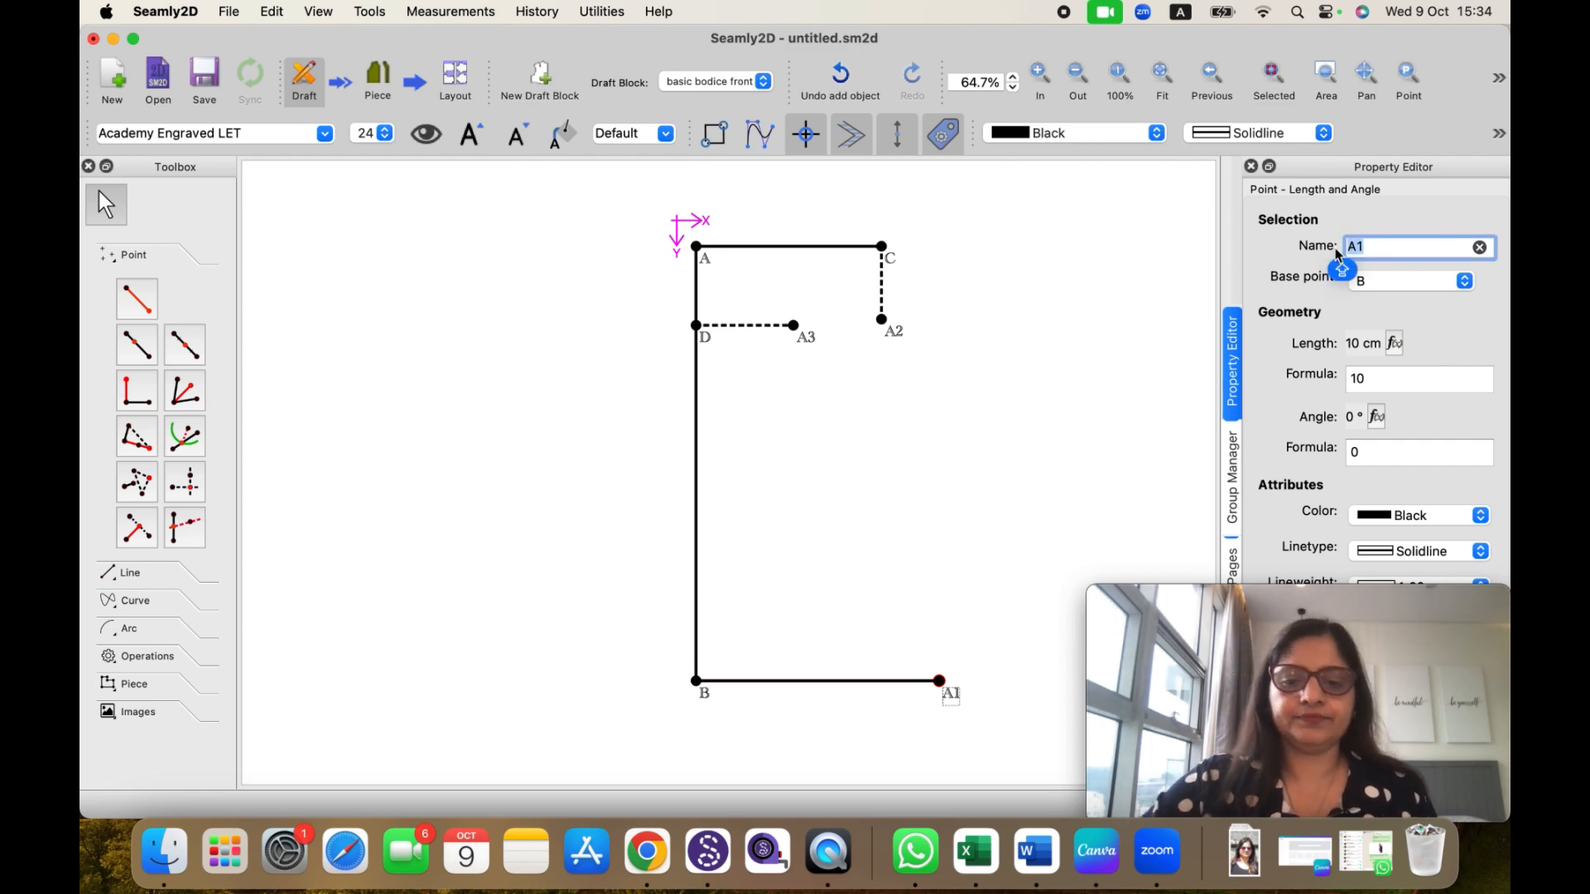
type("E")
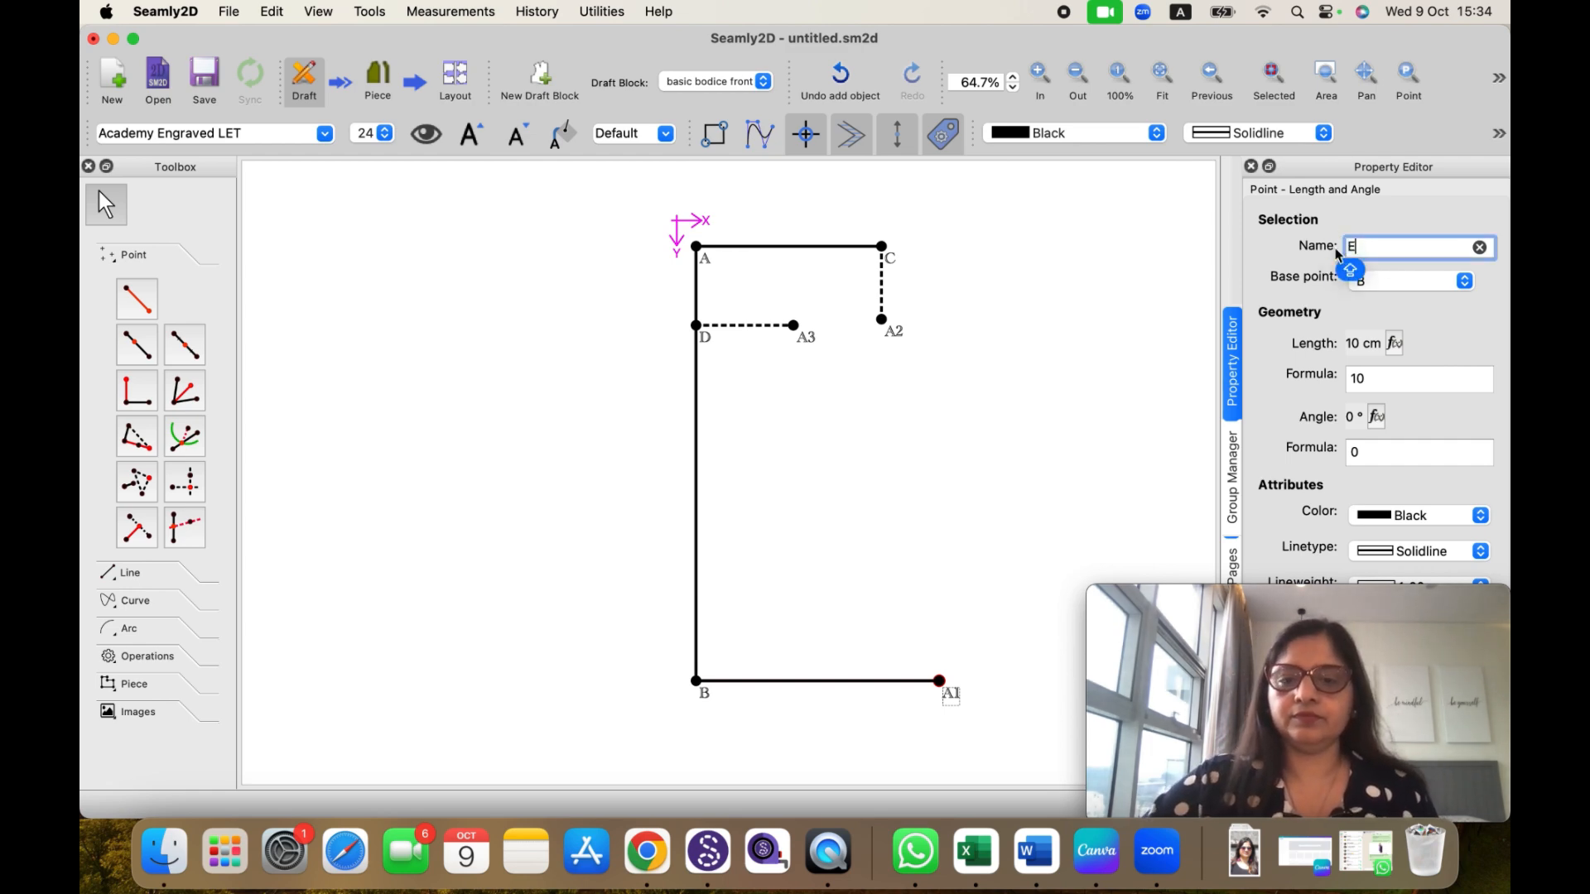
key("Return")
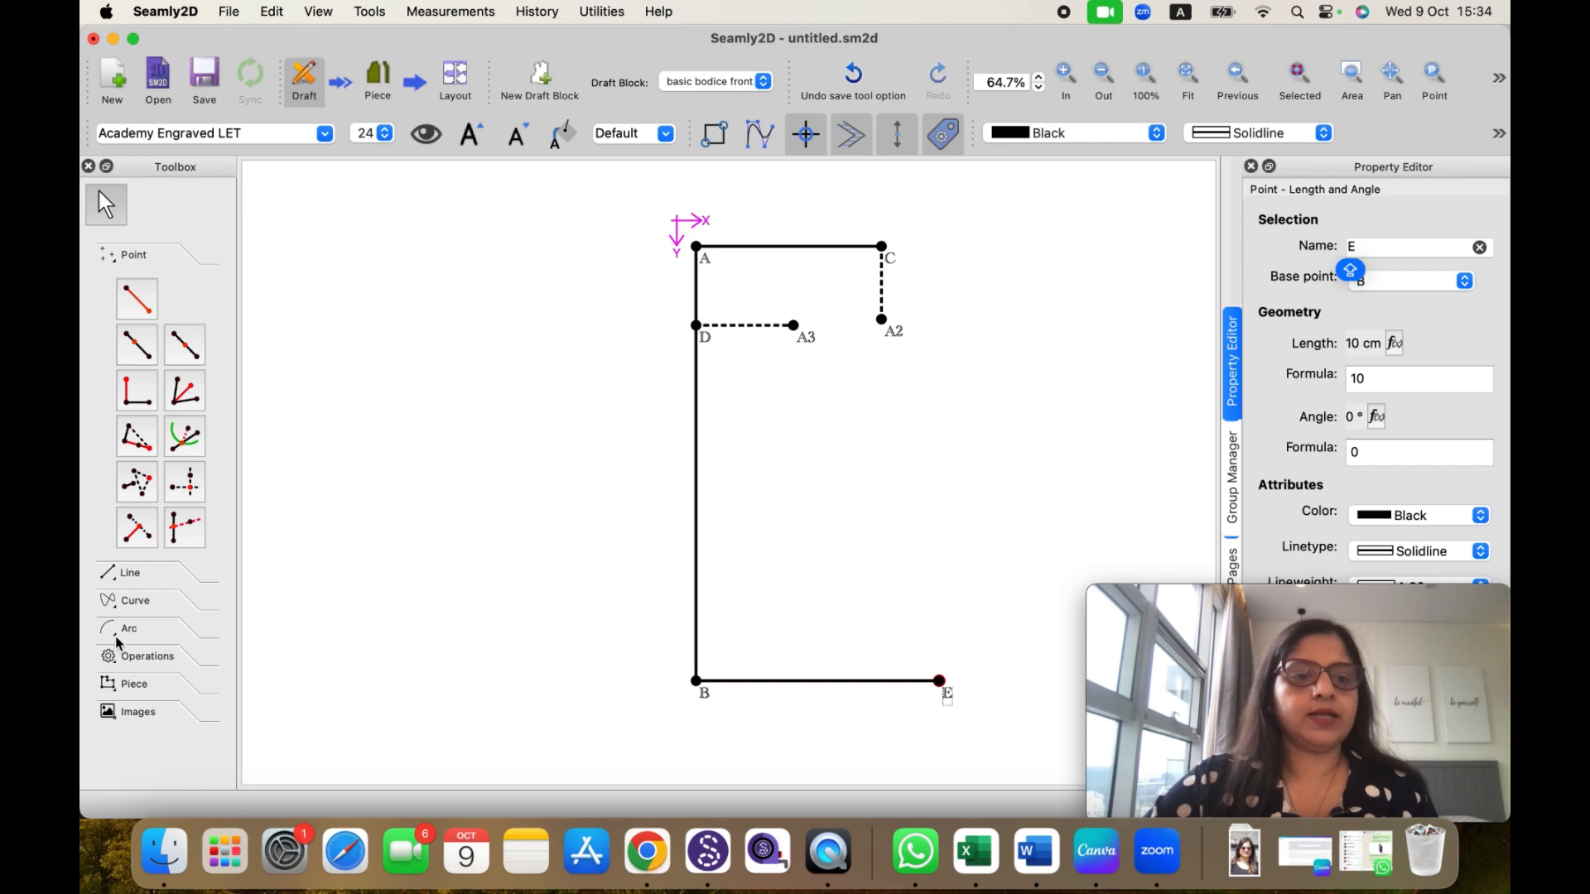
Step: Define an arc centred on point B with radius 17+3/4+1/8 cm, first angle 70° and second angle 85°
left_click(119, 636)
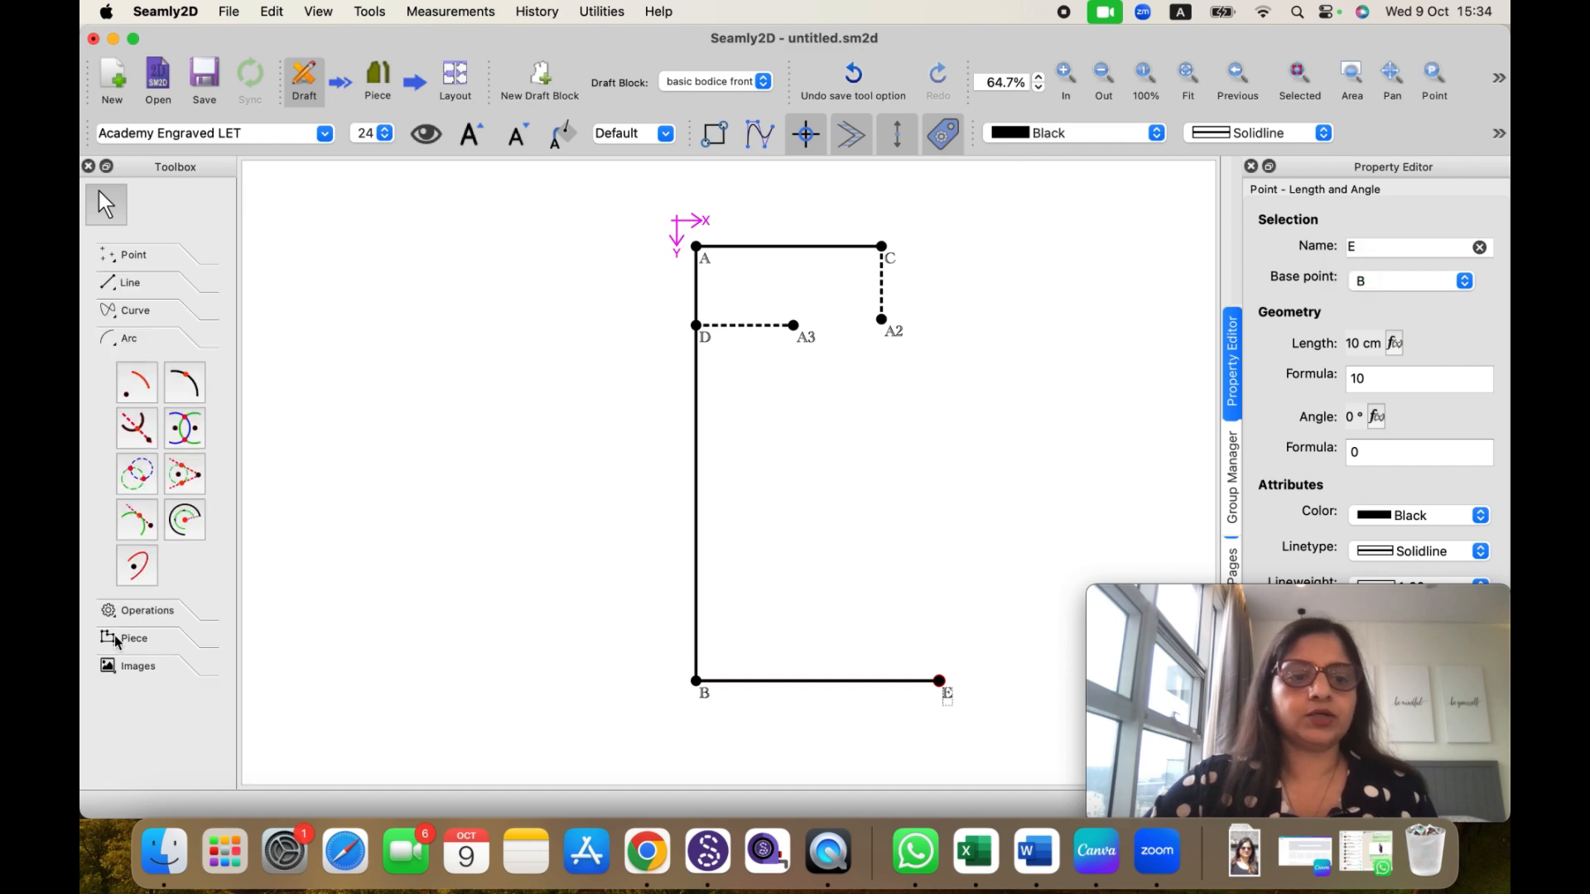
left_click(137, 385)
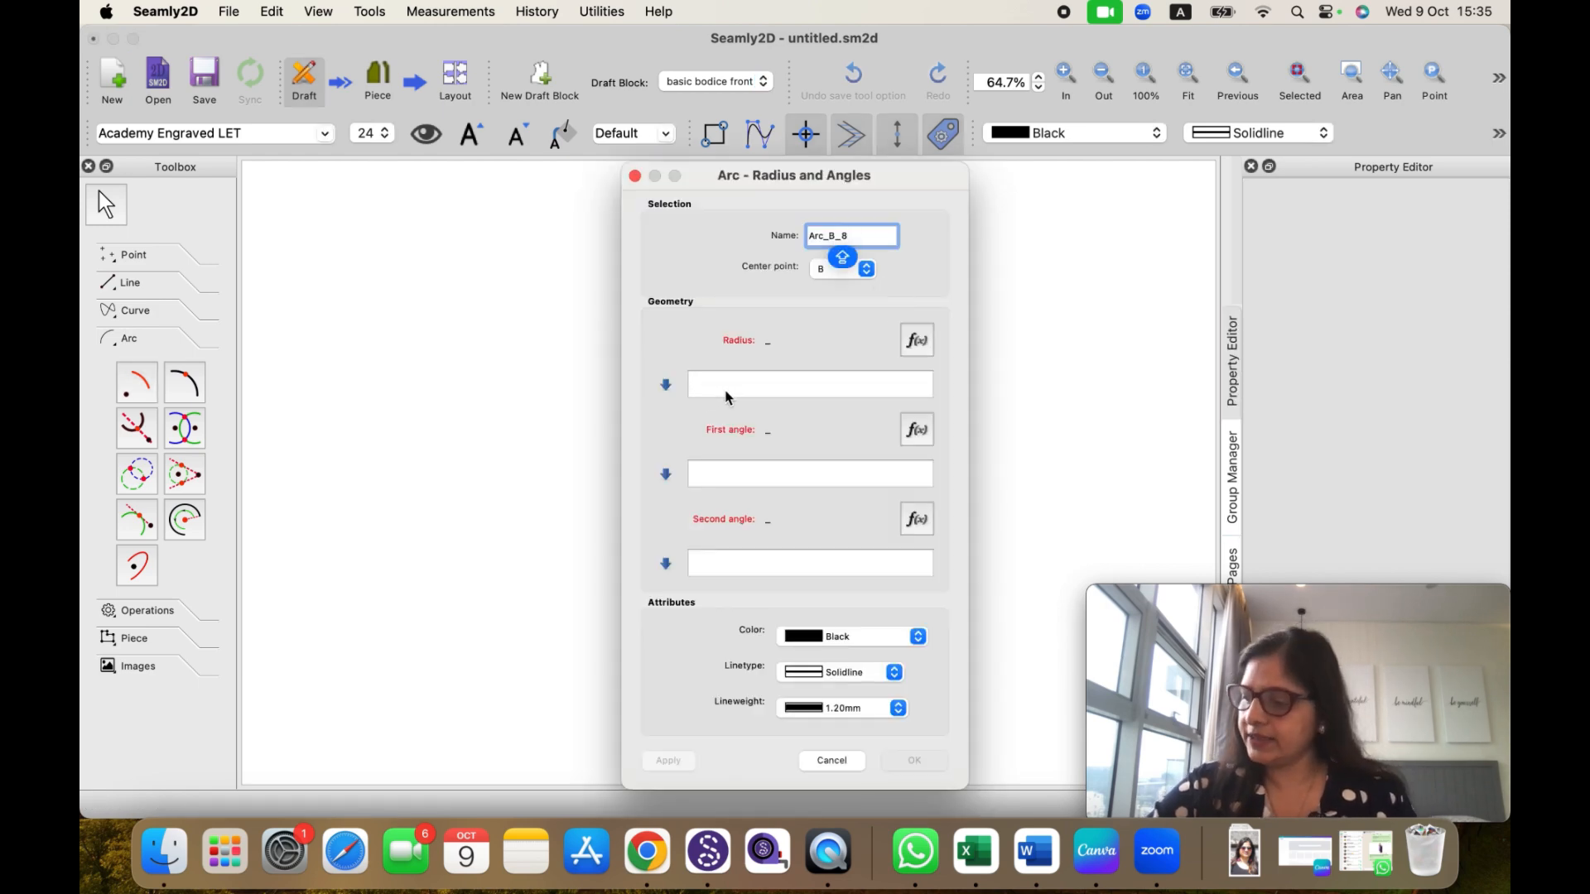
left_click(727, 387)
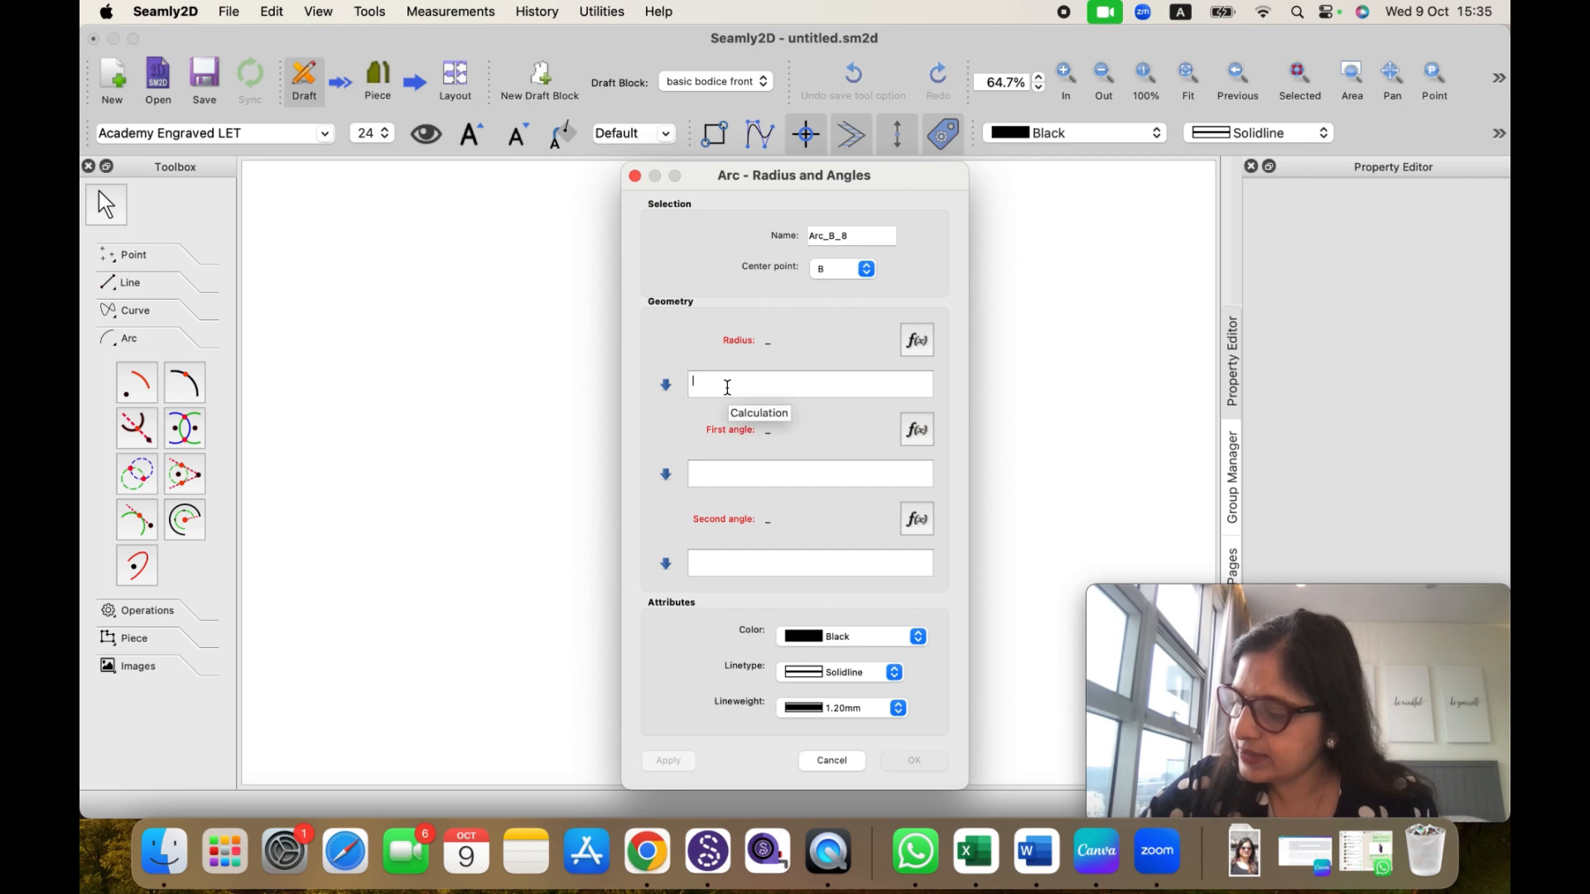
type("17")
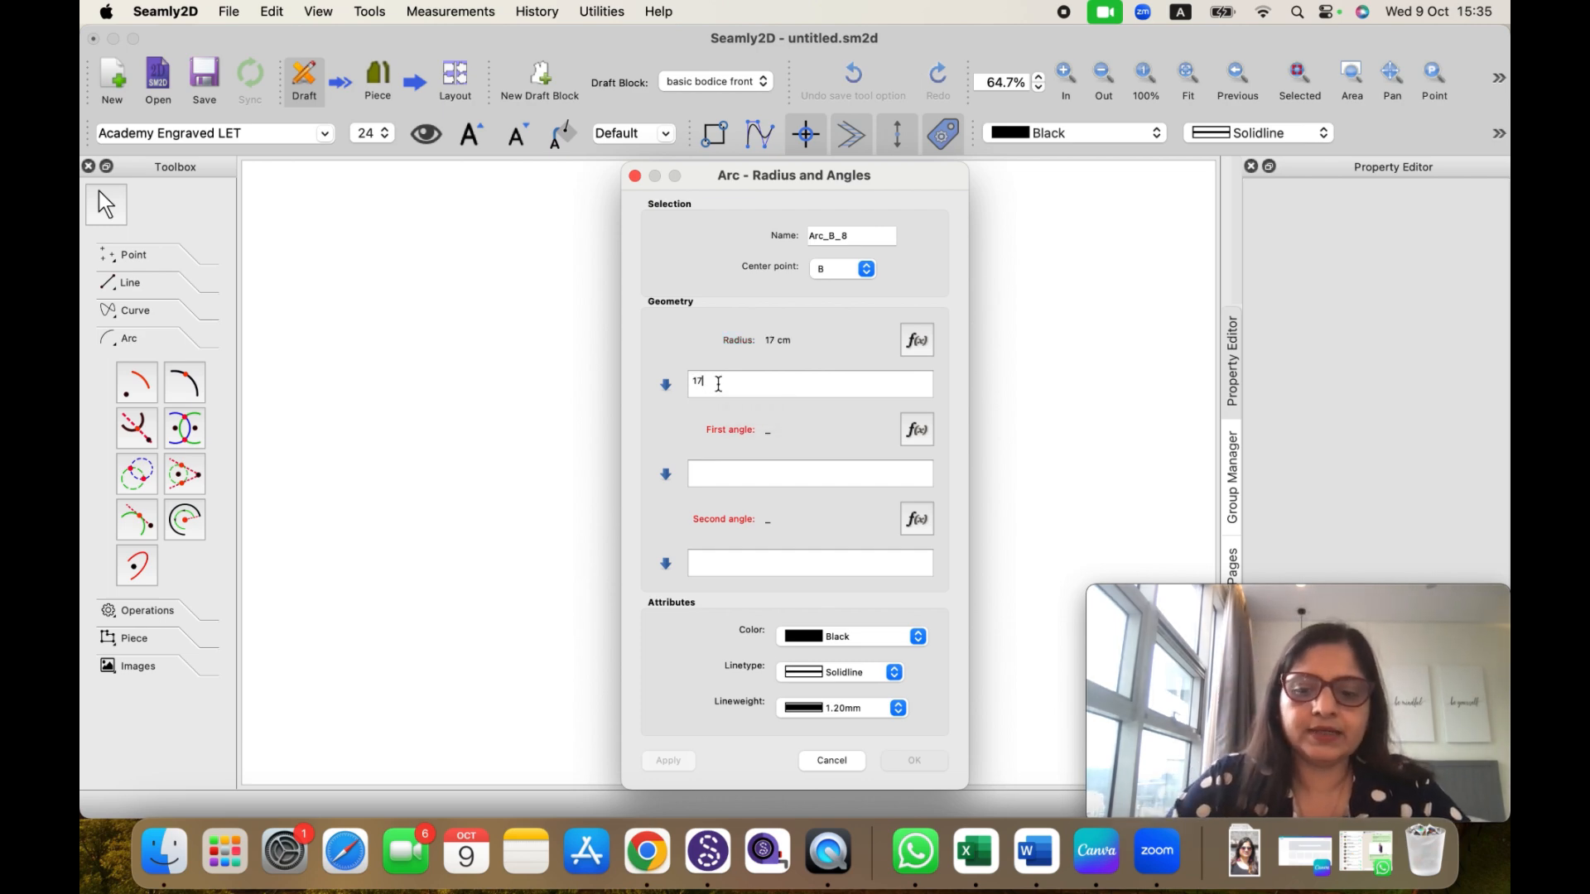
type("+")
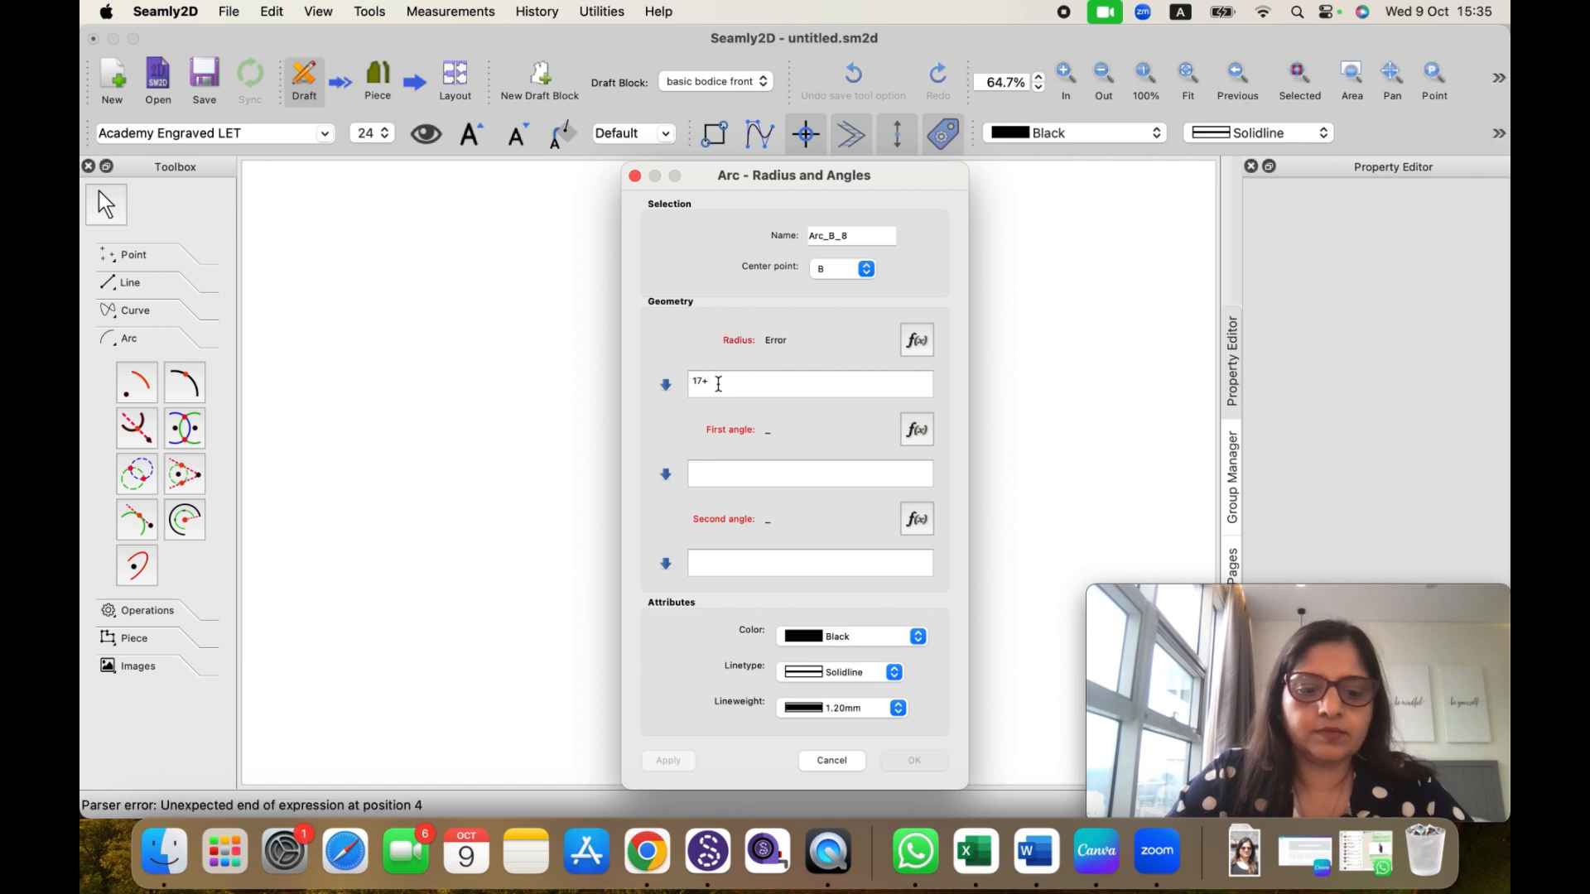
type("3/4")
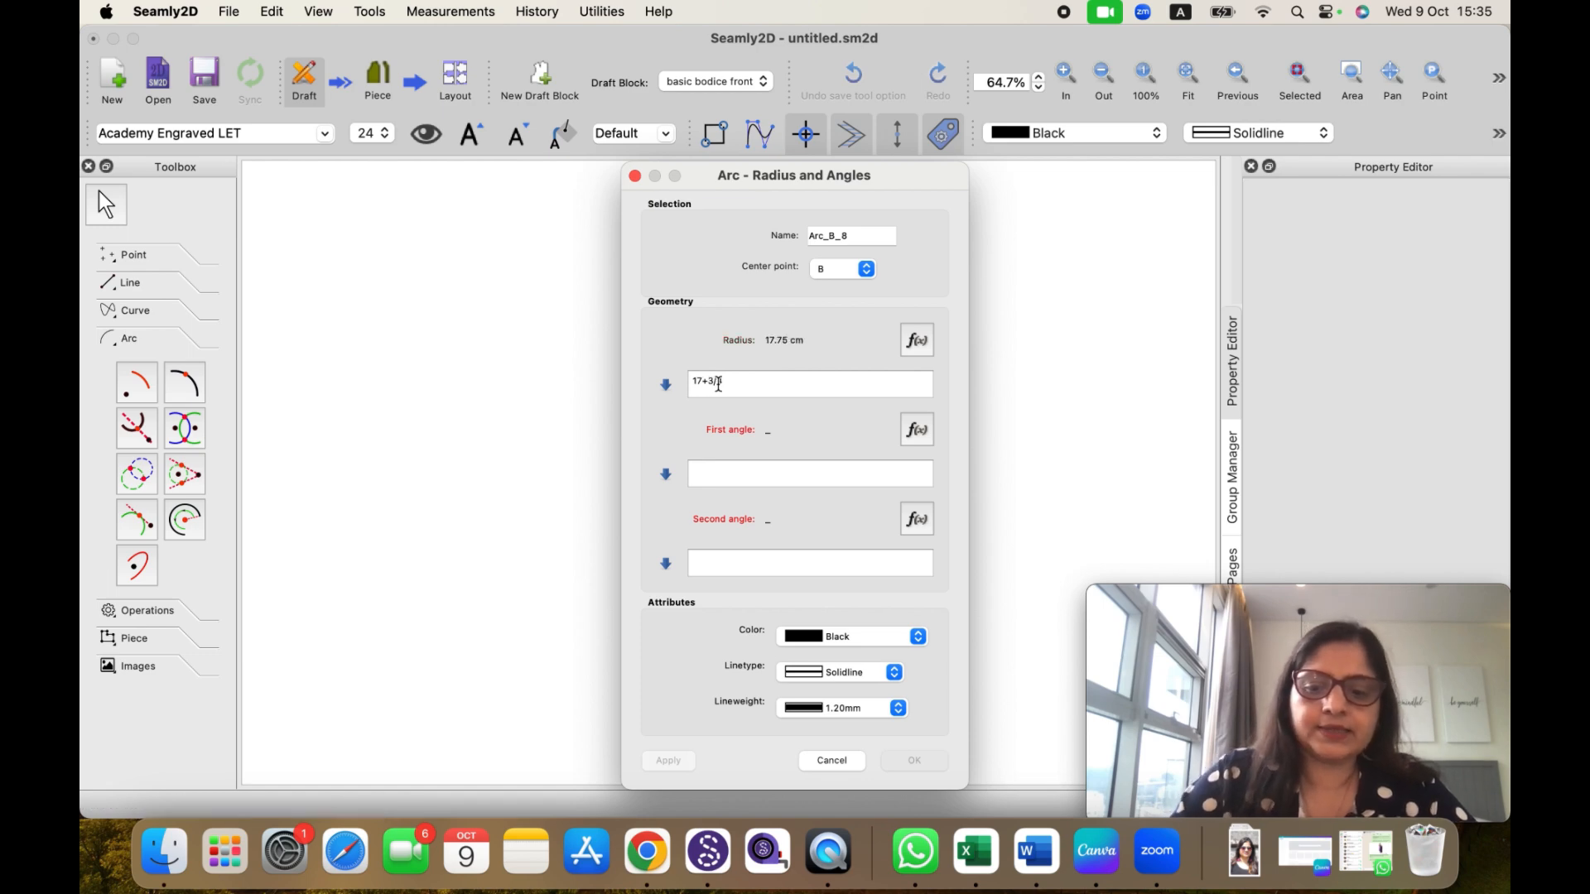
type("+1/8")
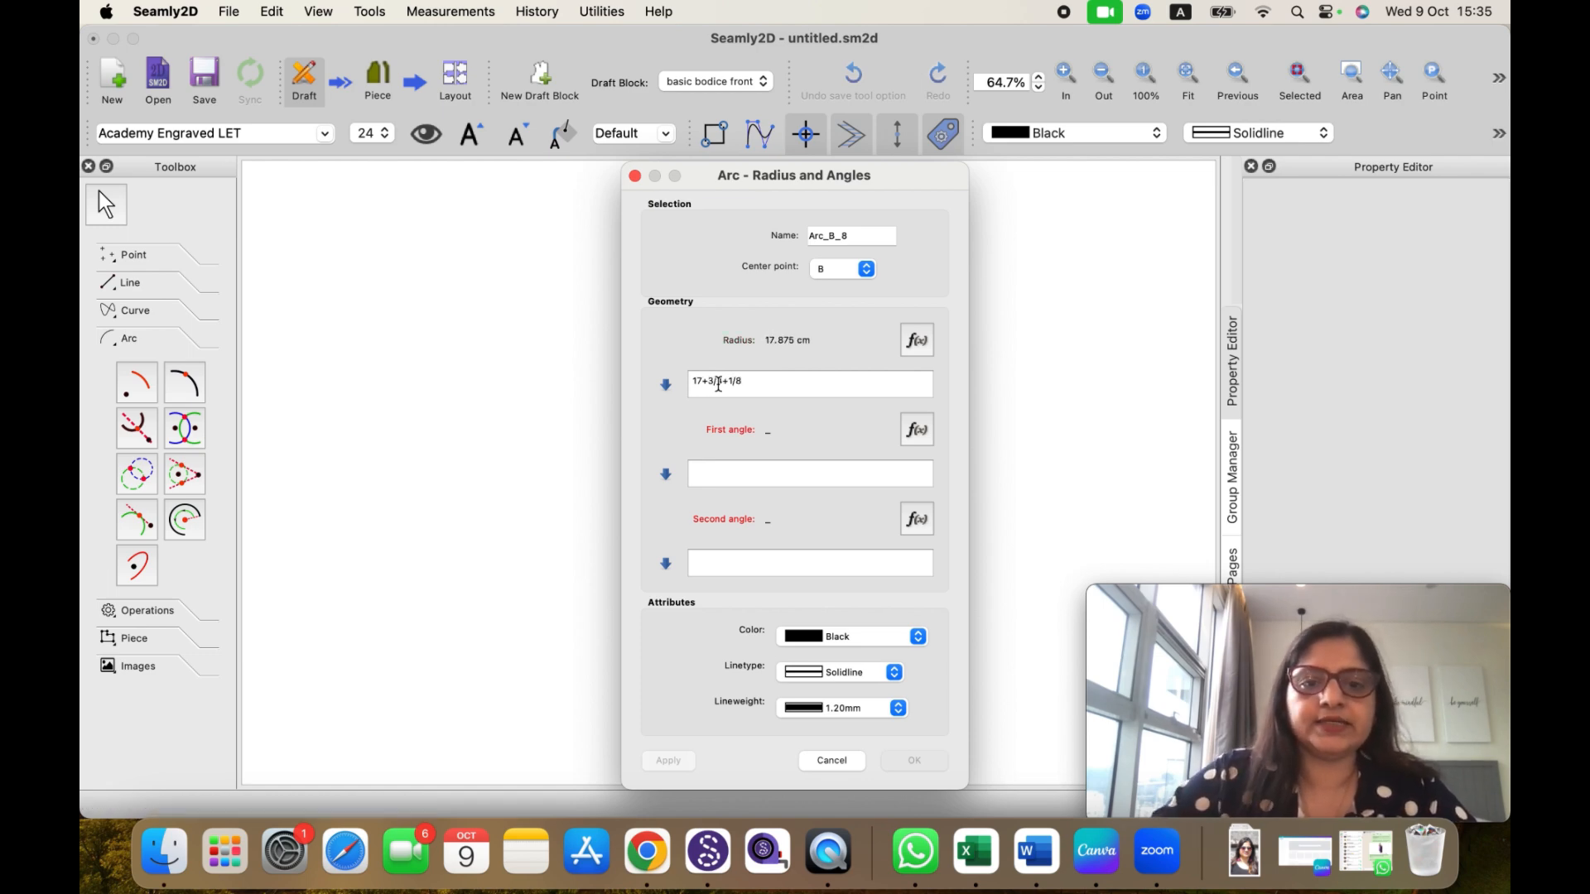
left_click(708, 470)
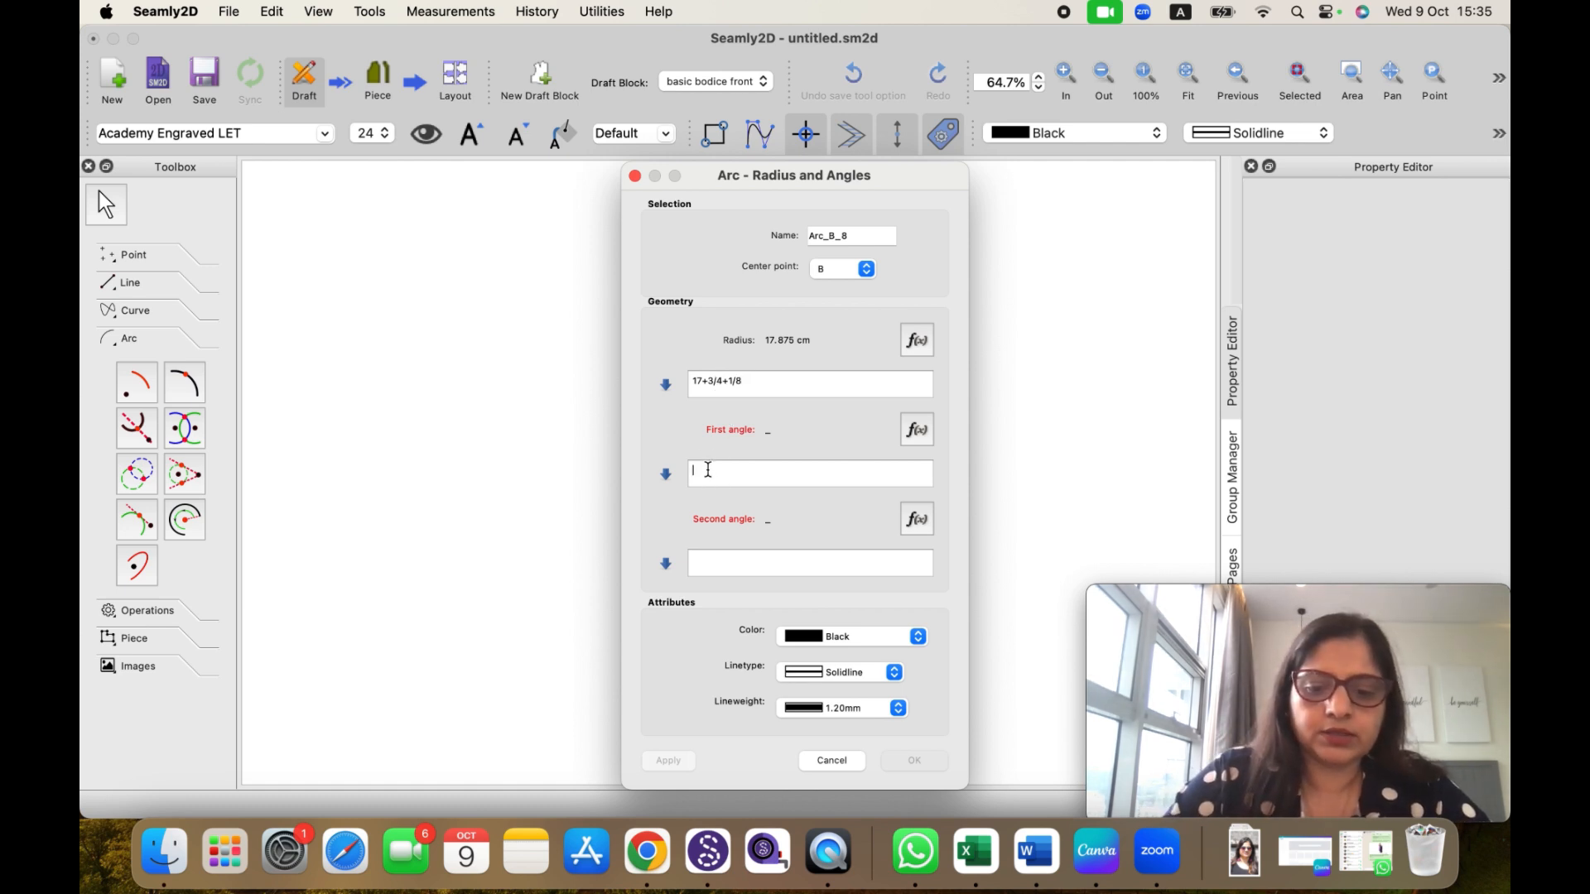
type("70")
left_click(710, 560)
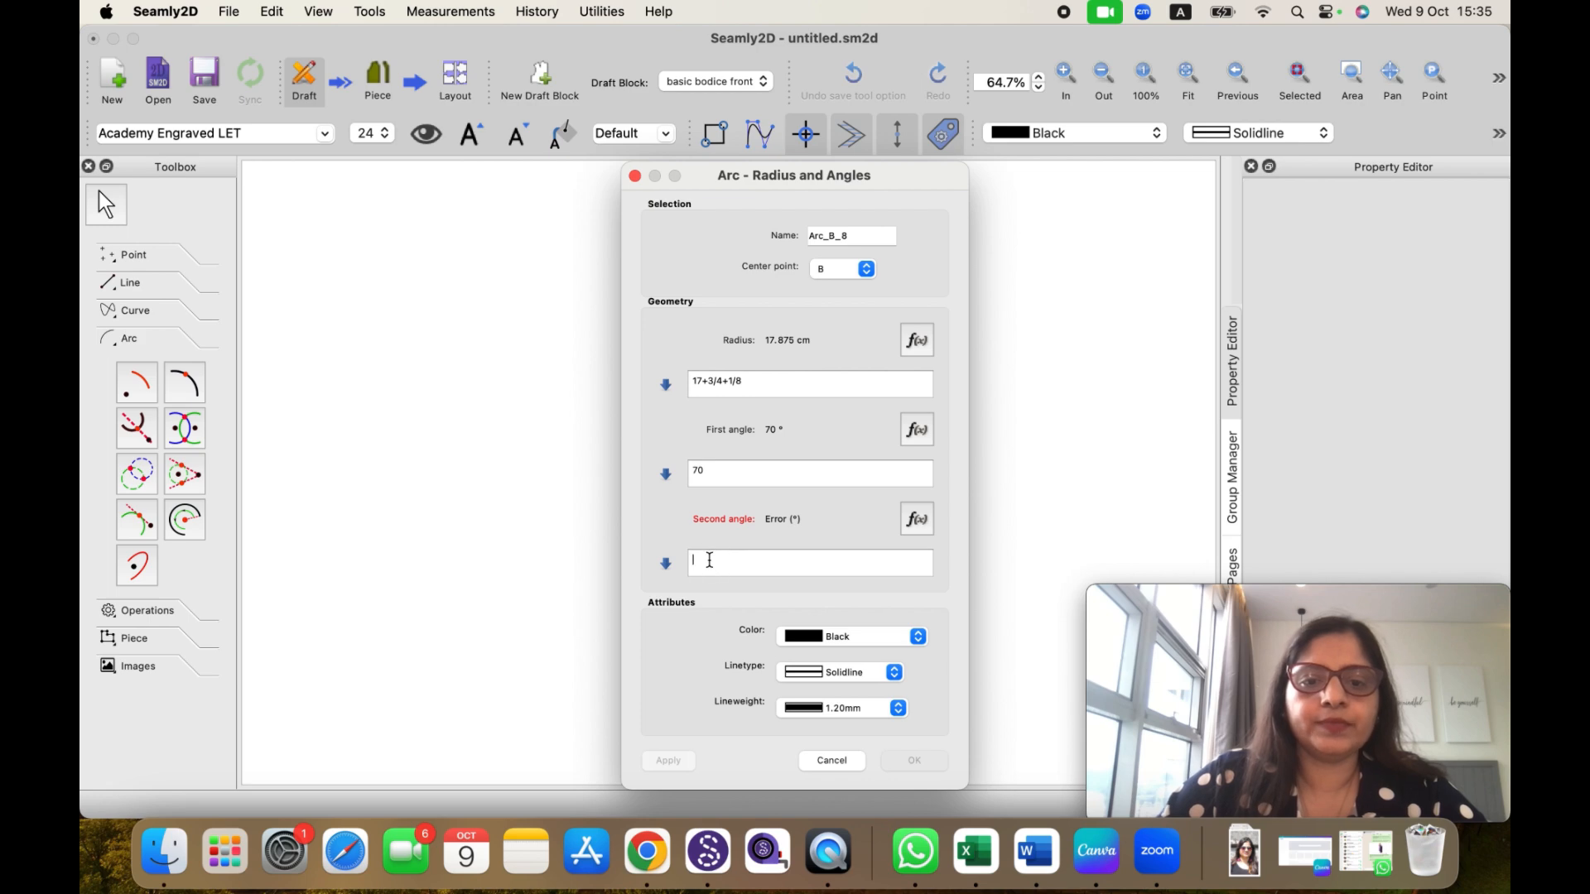
type("85")
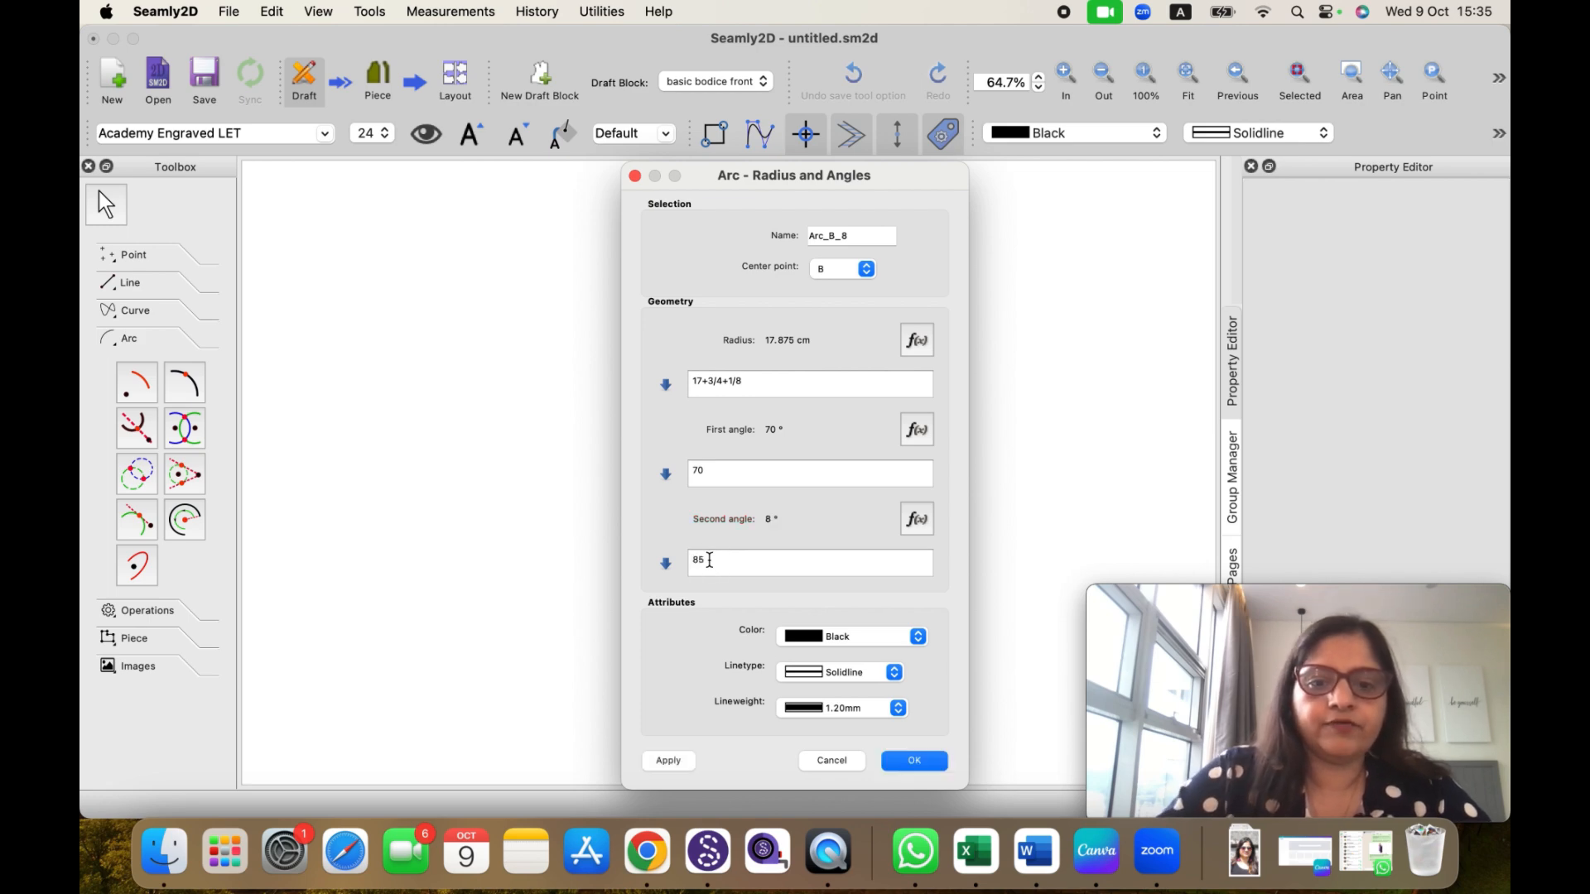
Step: Set the new arc's color to Deep Pink and its linetype to Dash Dot, and create it
left_click(917, 638)
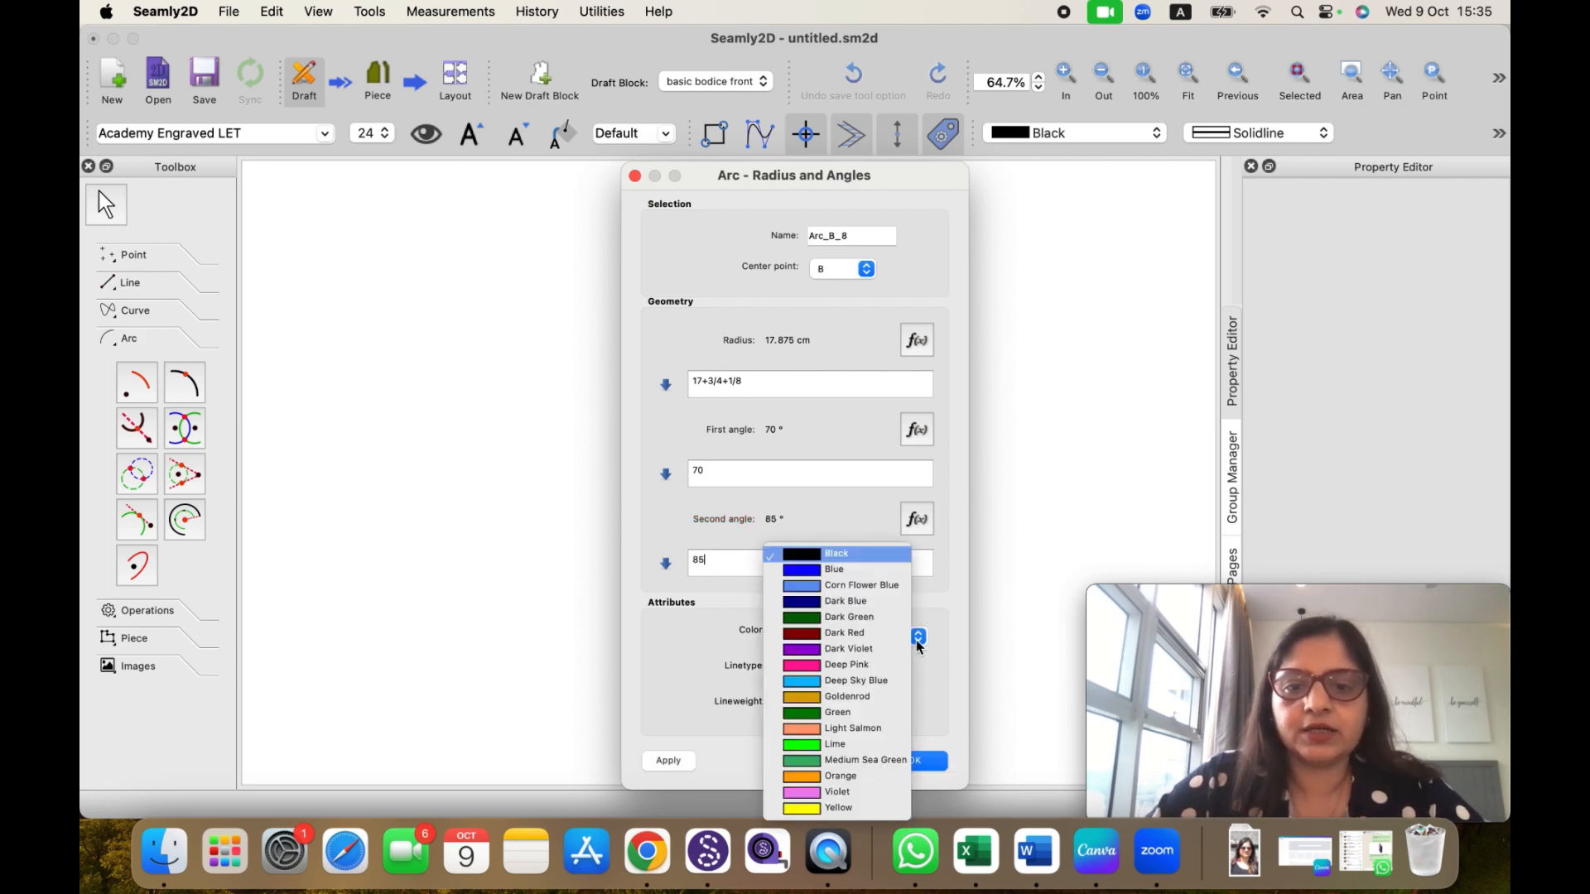
left_click(827, 666)
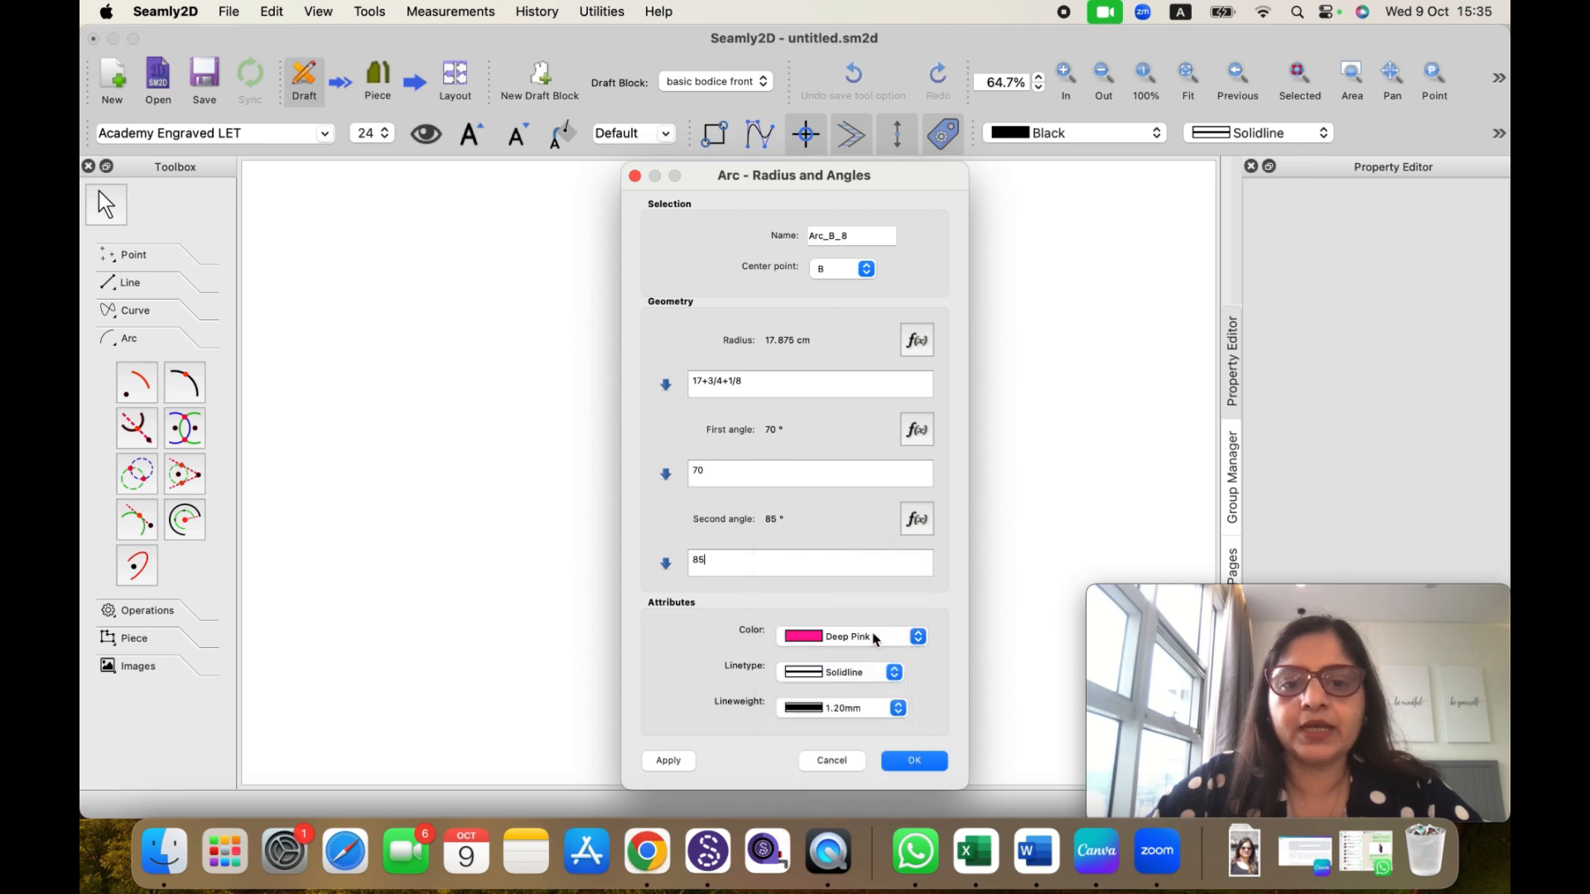
left_click(894, 672)
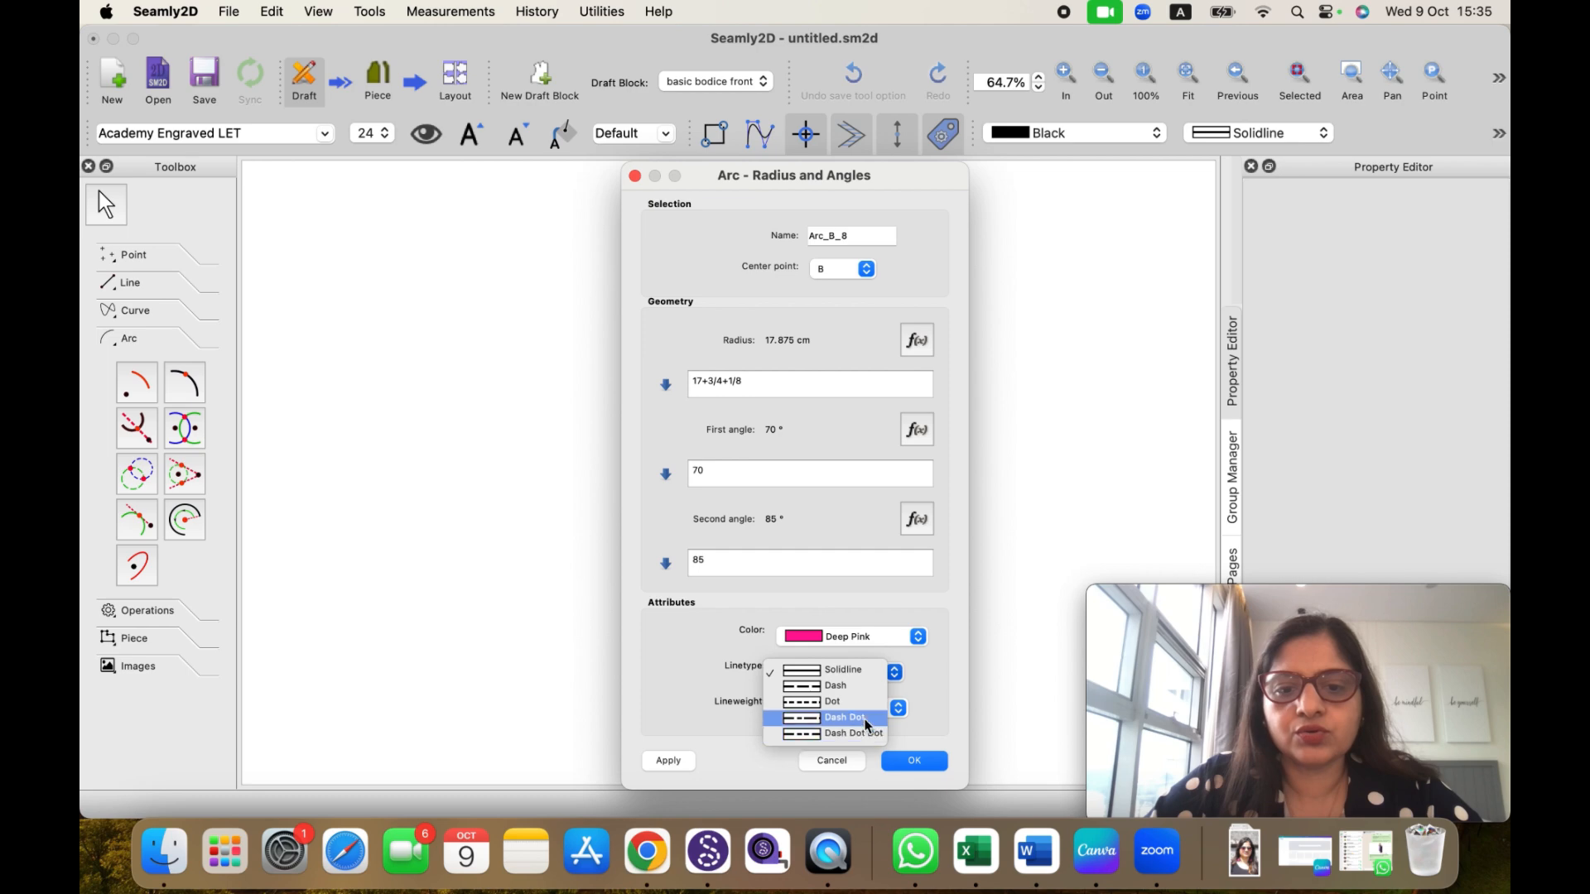
left_click(867, 725)
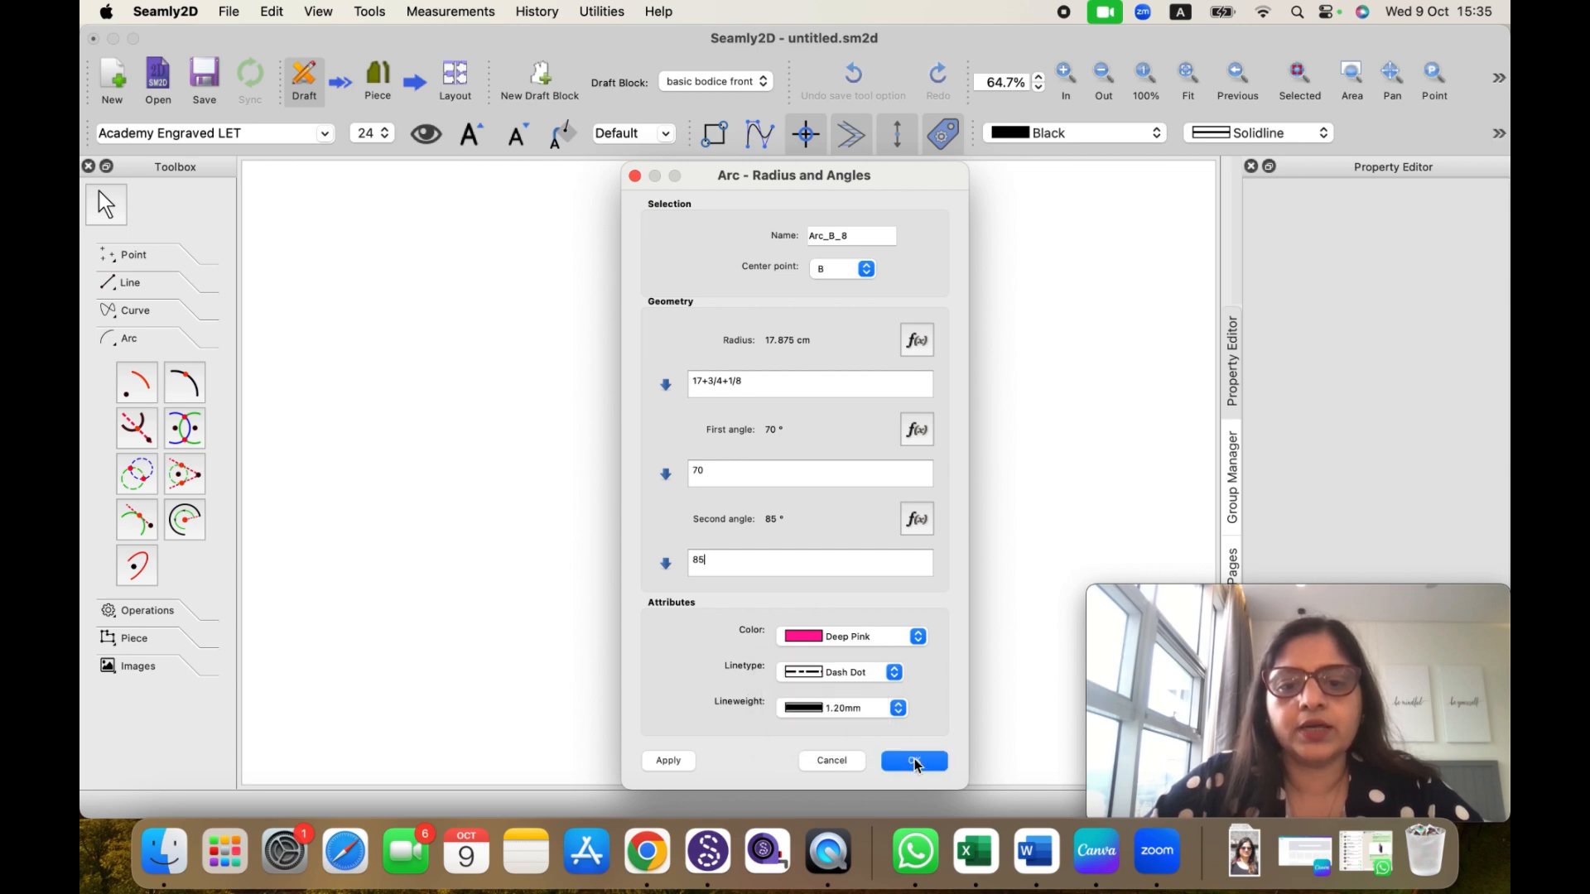
left_click(915, 761)
Step: Set the first angle of the arc centred on B to 45°
left_click(1384, 453)
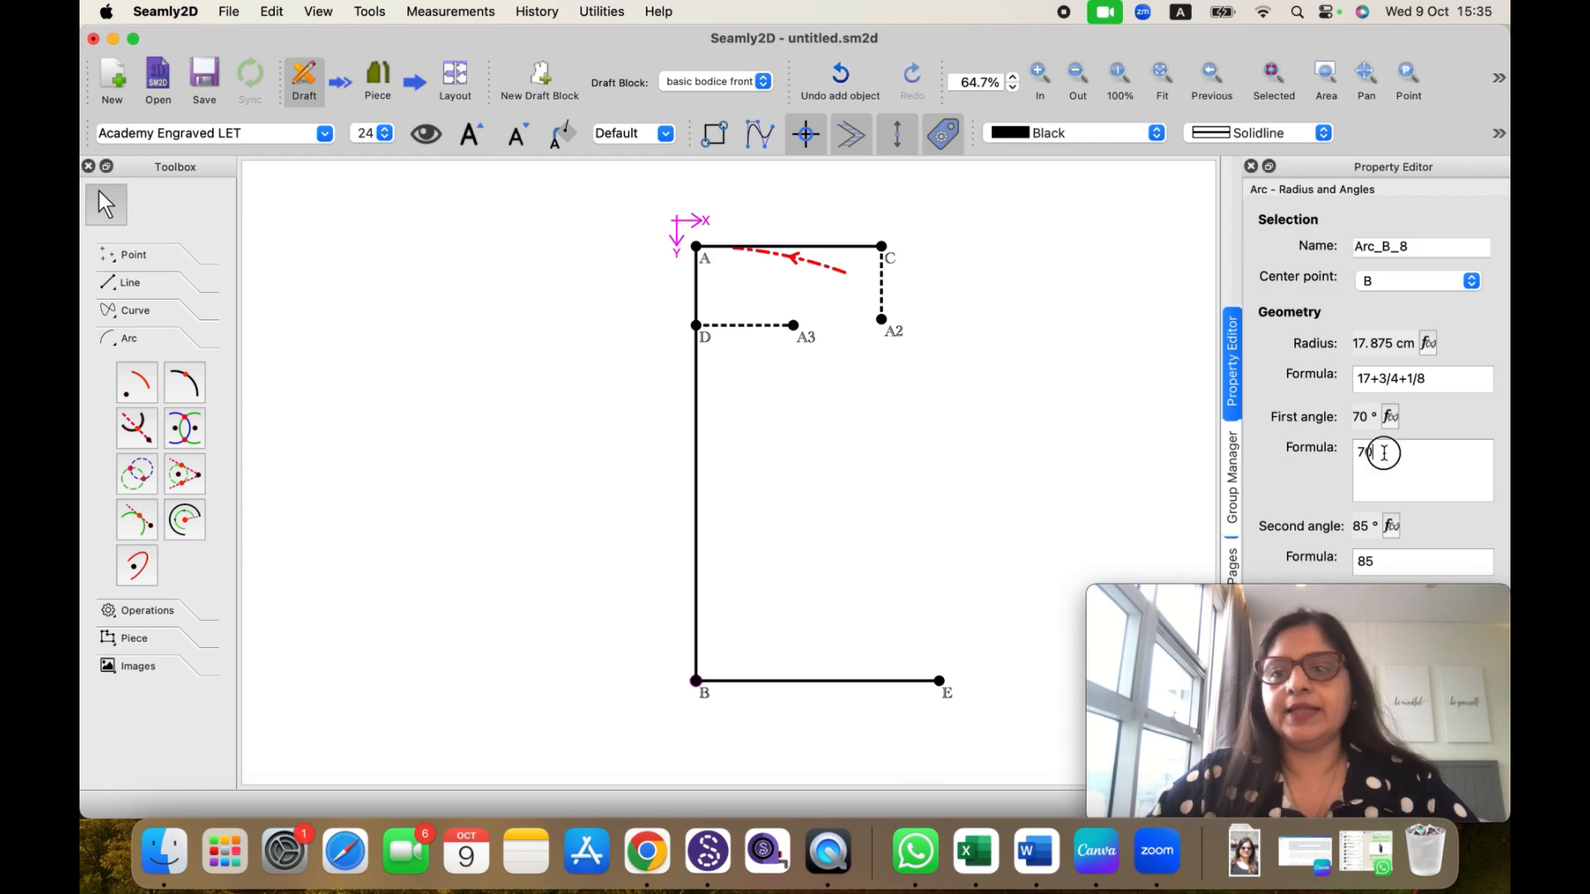
key("BackSpace")
key("Caps_Lock")
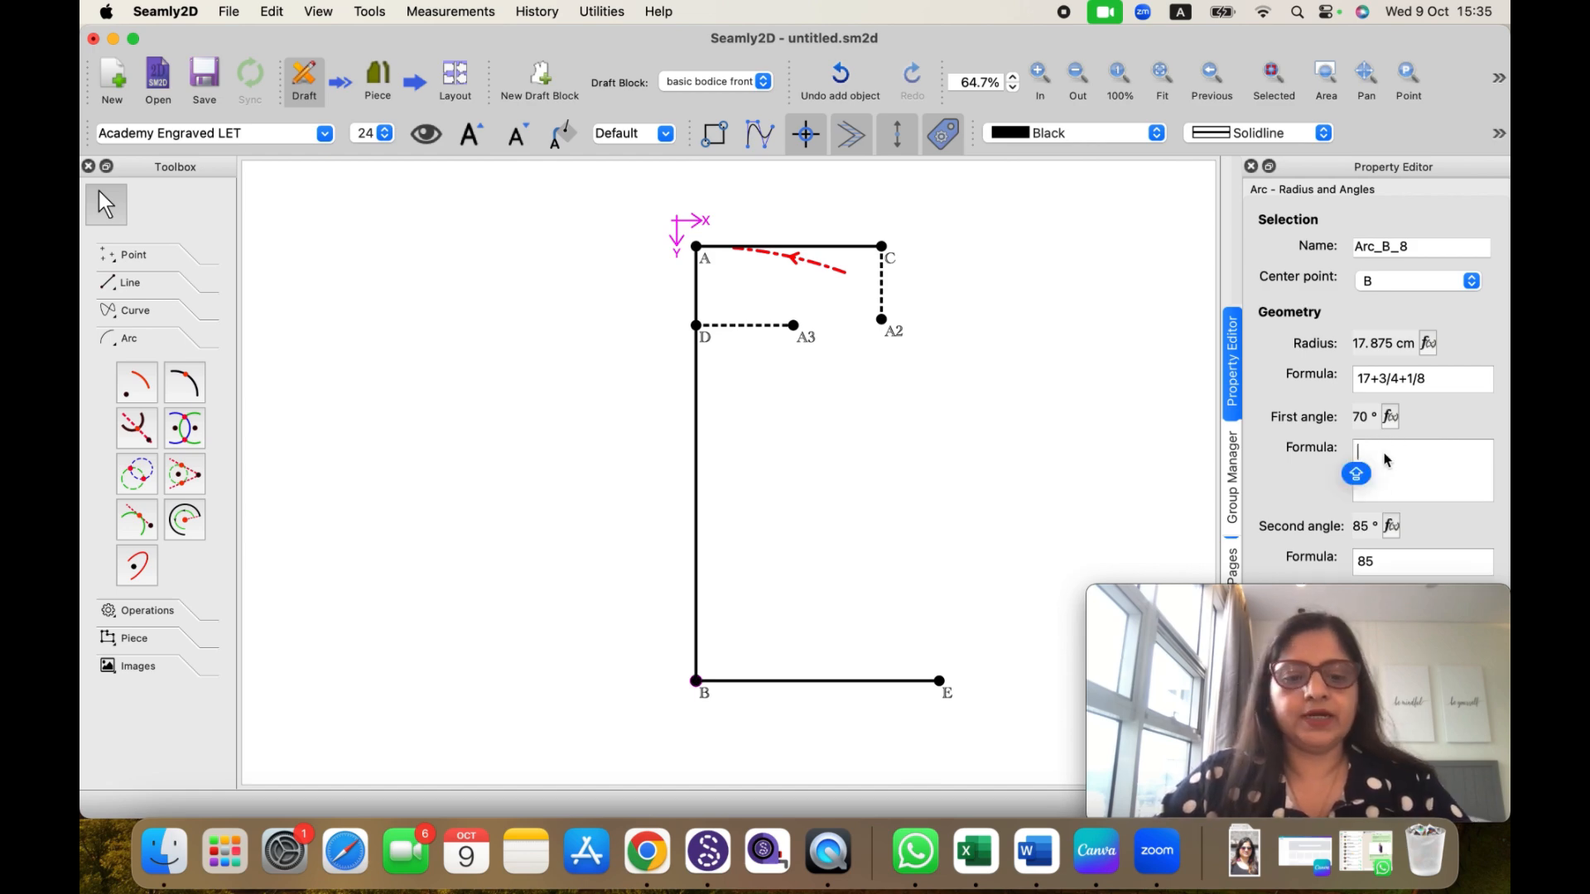
type("45")
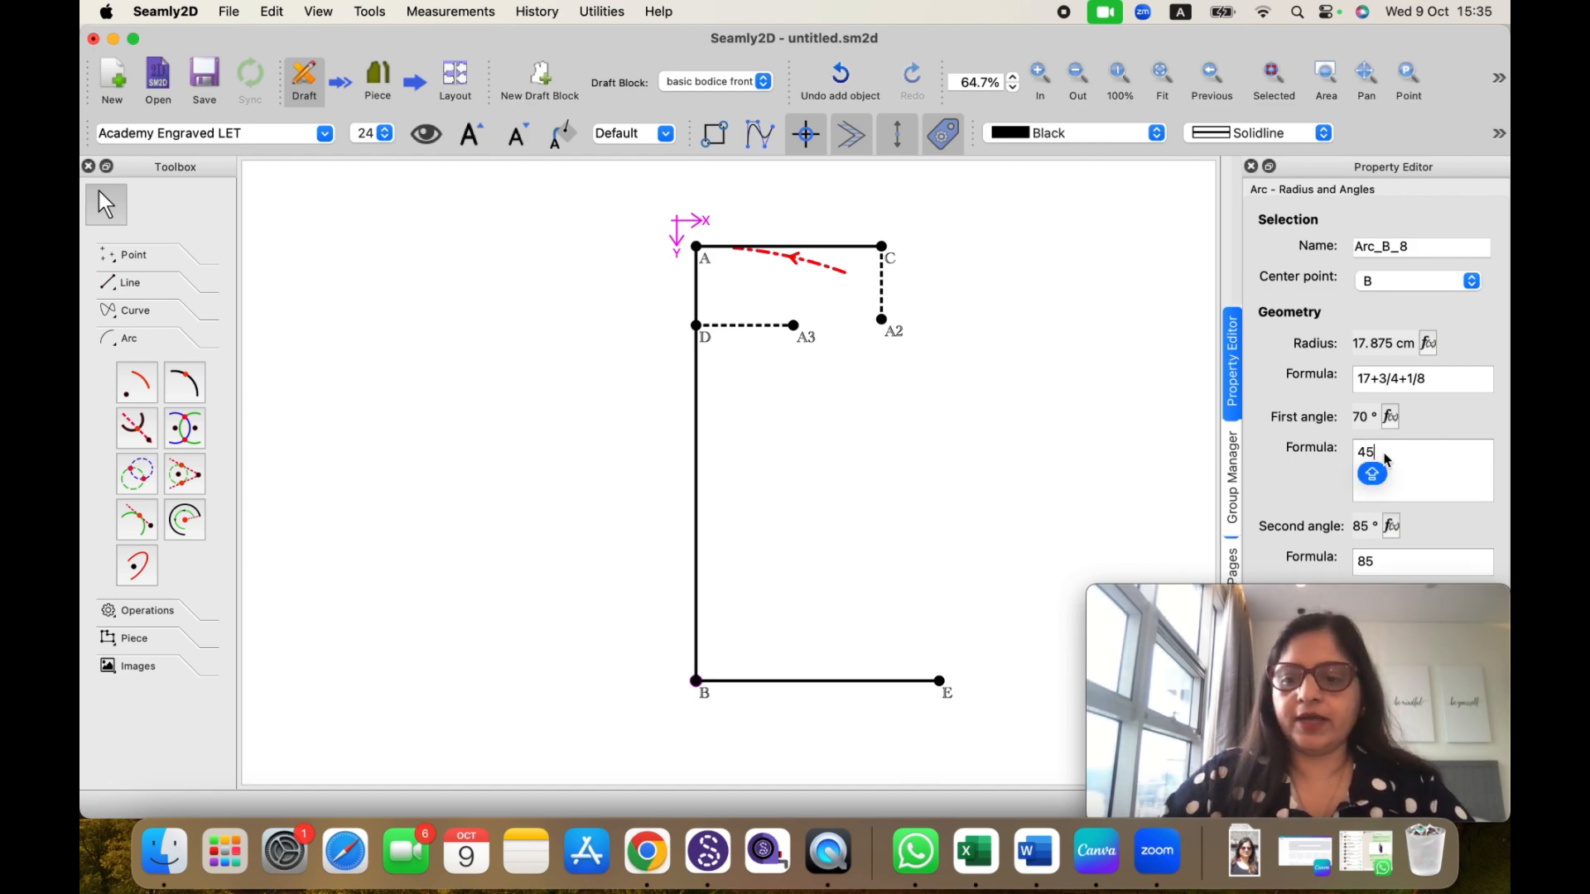
key("Return")
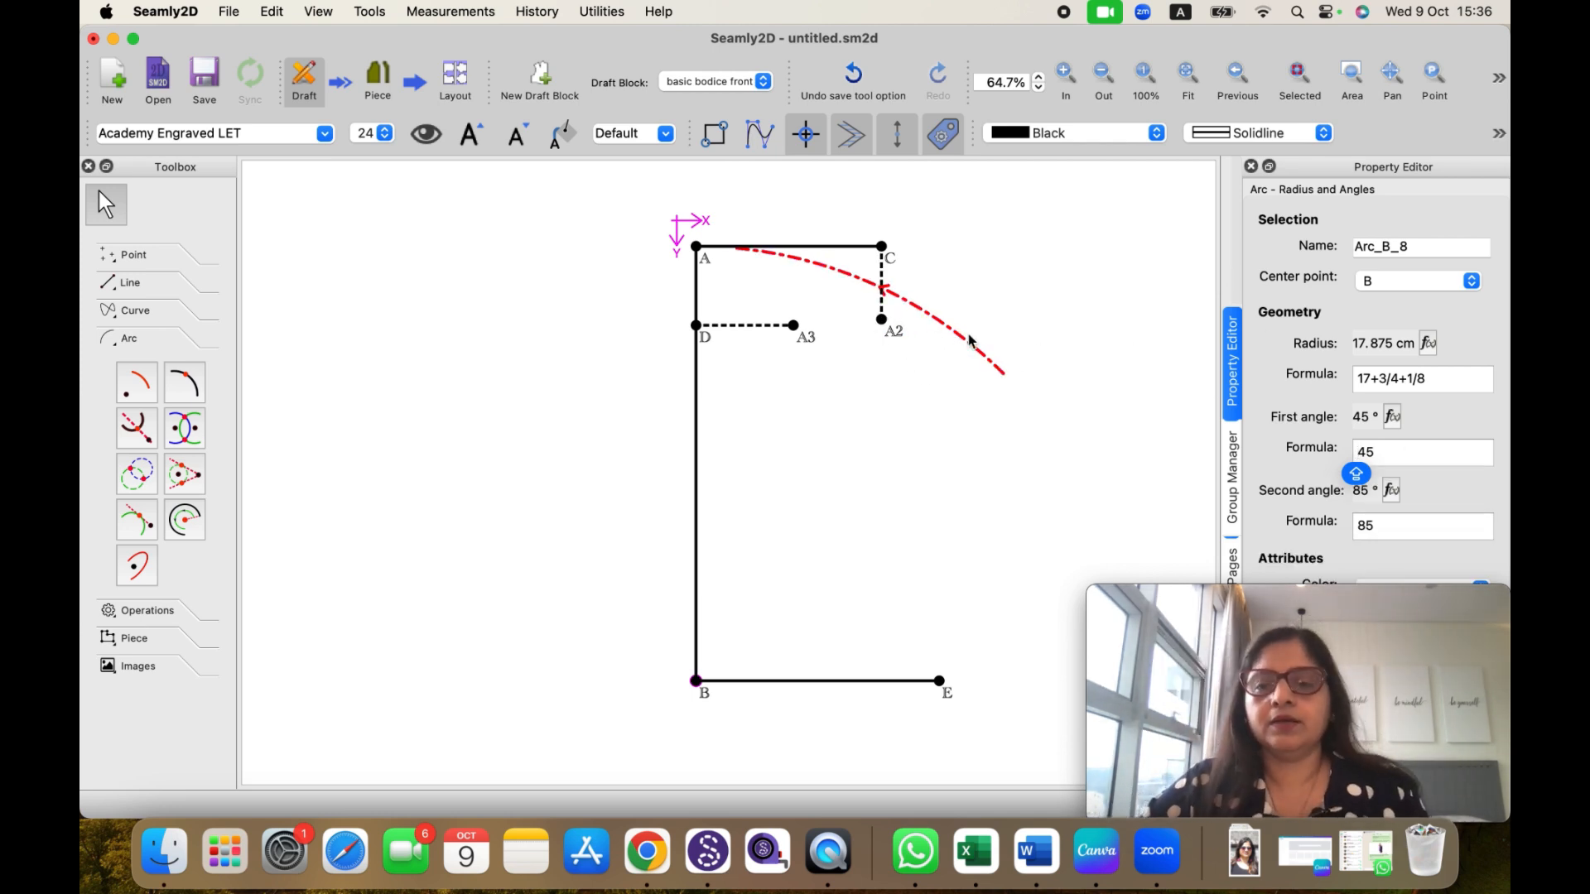
Step: Set the first angle of the arc centred on B to 60° and its second angle to 75°
left_click(1378, 452)
left_click_drag(1378, 451, 1356, 450)
type("60")
key("Caps_Lock")
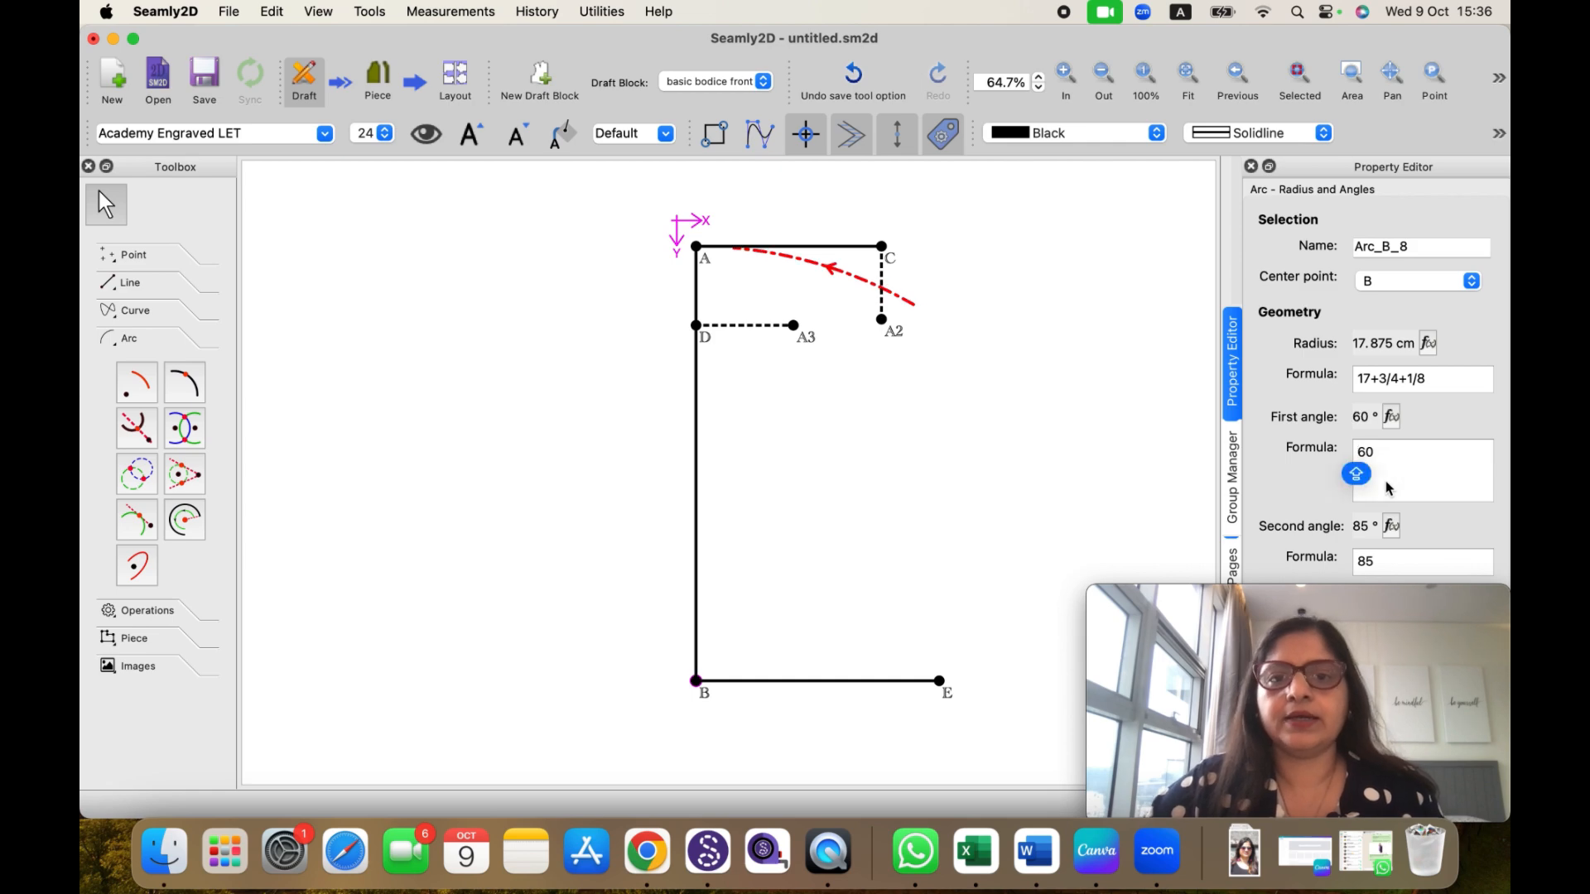
left_click(1375, 562)
key("BackSpace")
key("BackSpace")
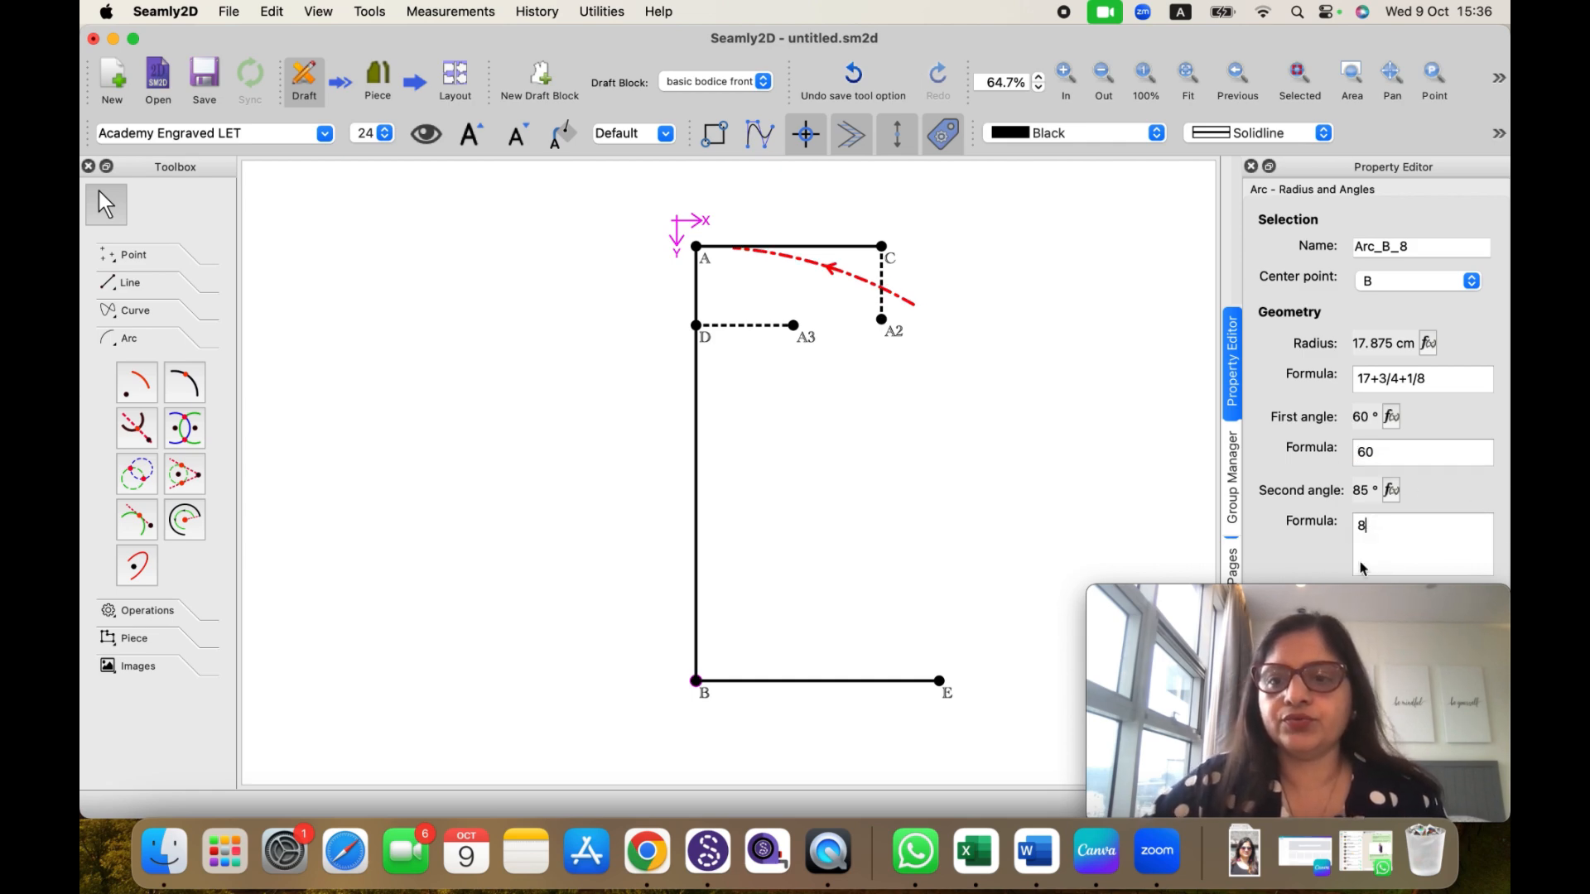
type("75")
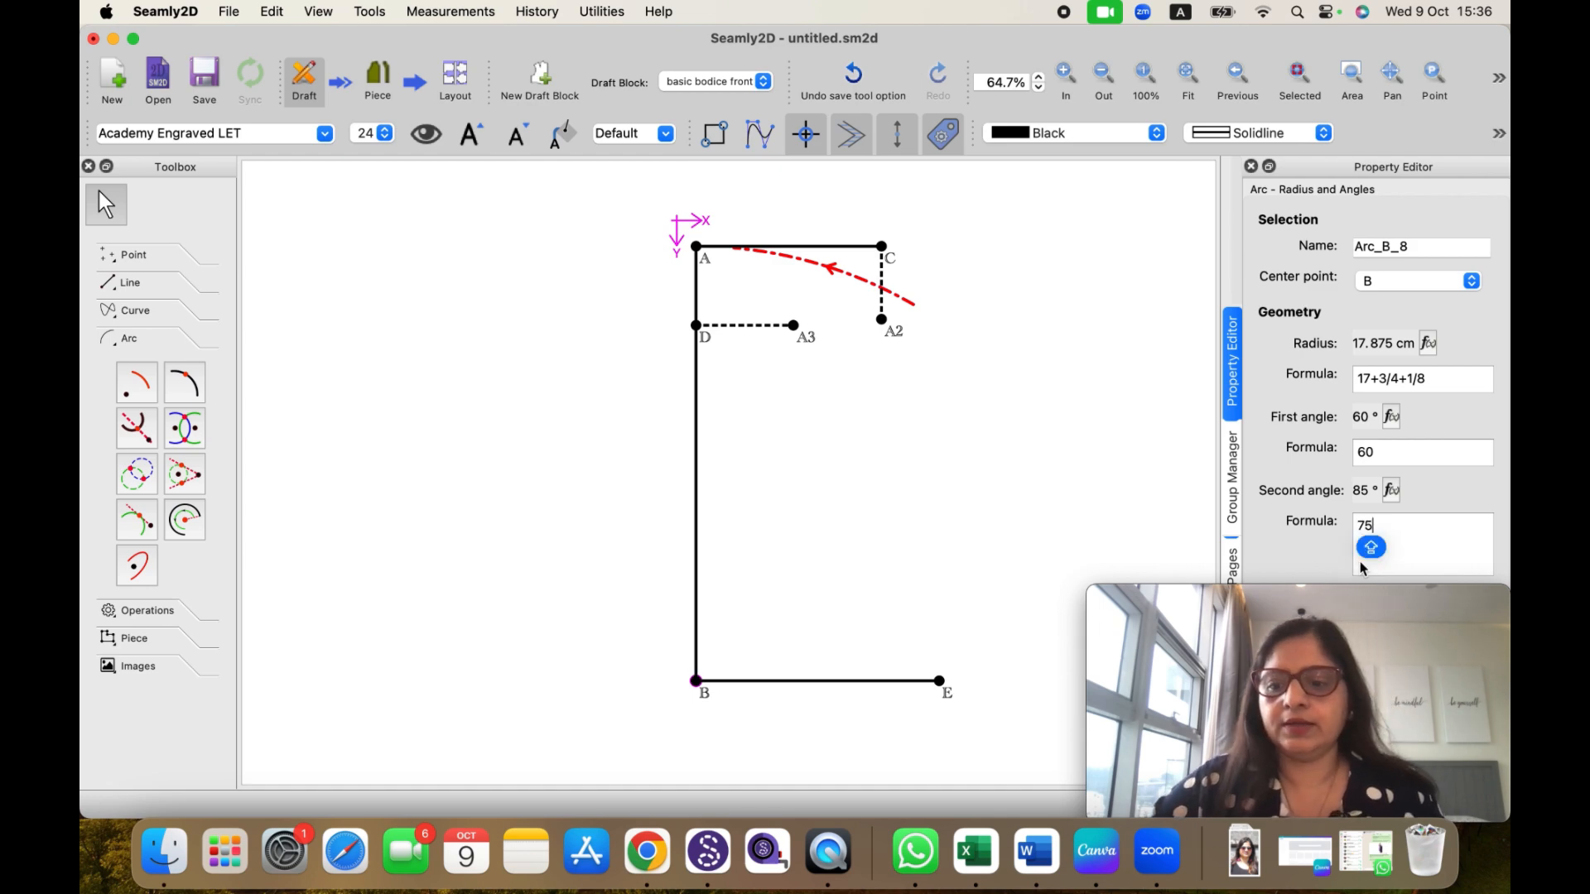
key("Return")
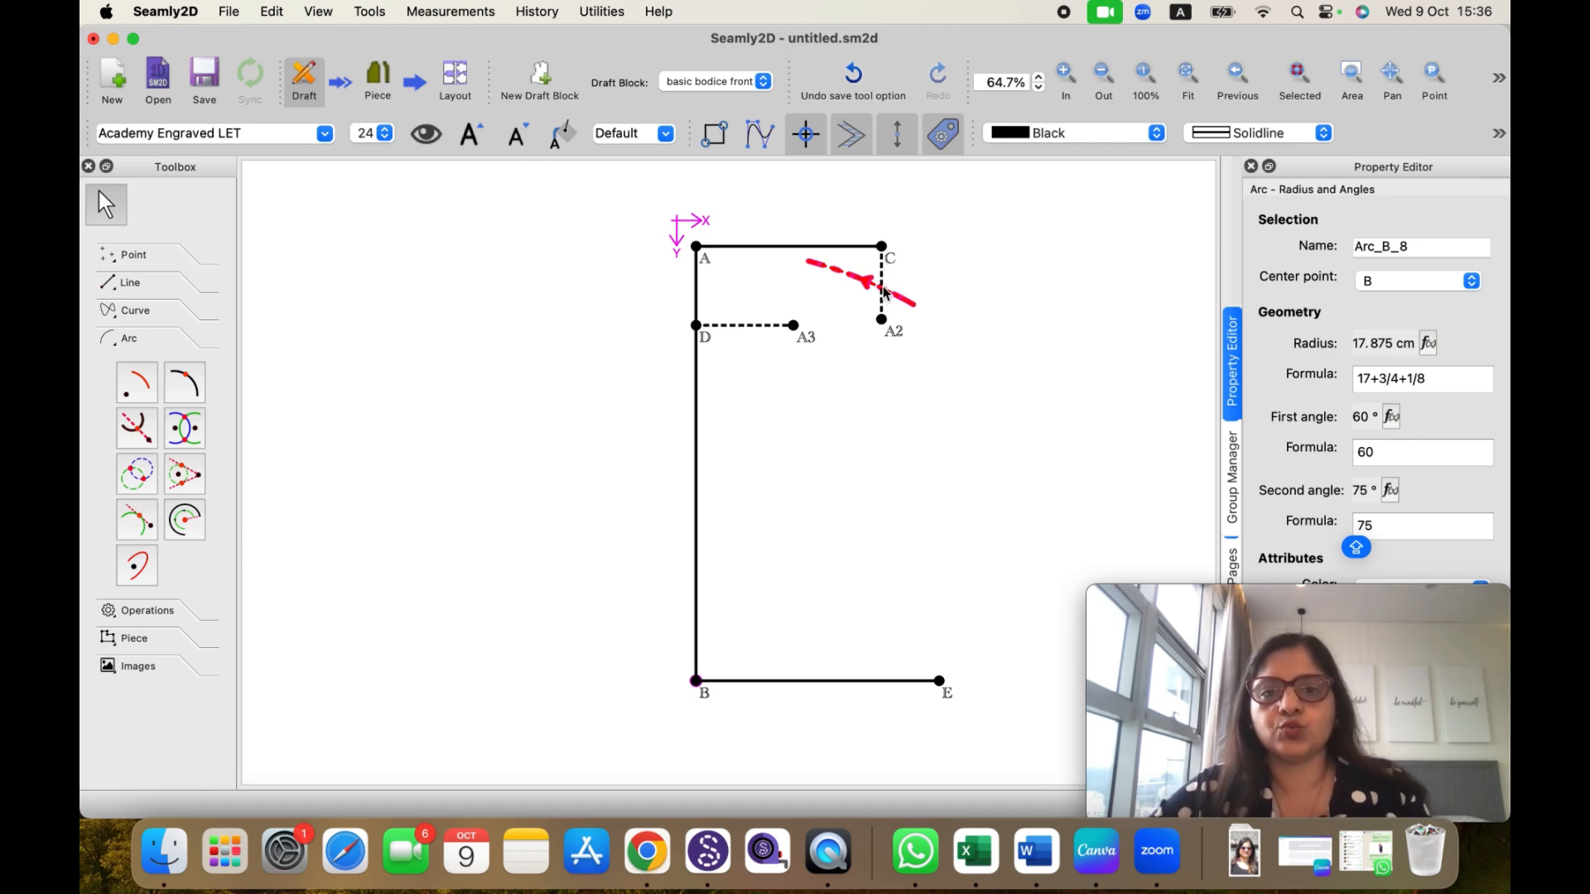
Step: Create a point where line C–A2 meets the arc centred on B with radius 17+3/4+1/8 cm, and name it G
mouse_move(886, 297)
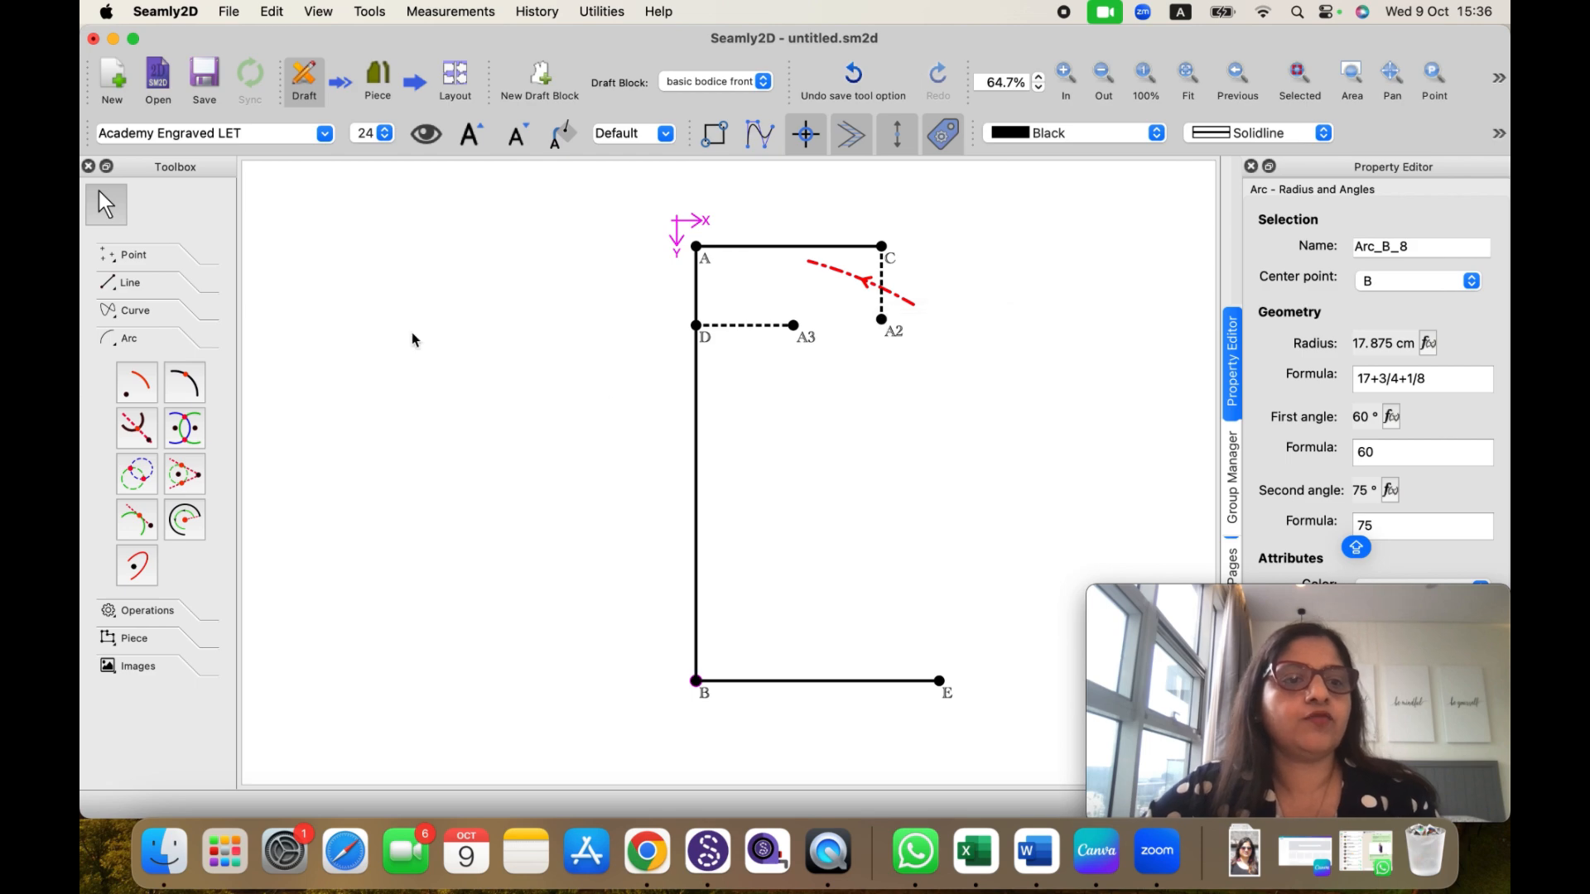
left_click(130, 261)
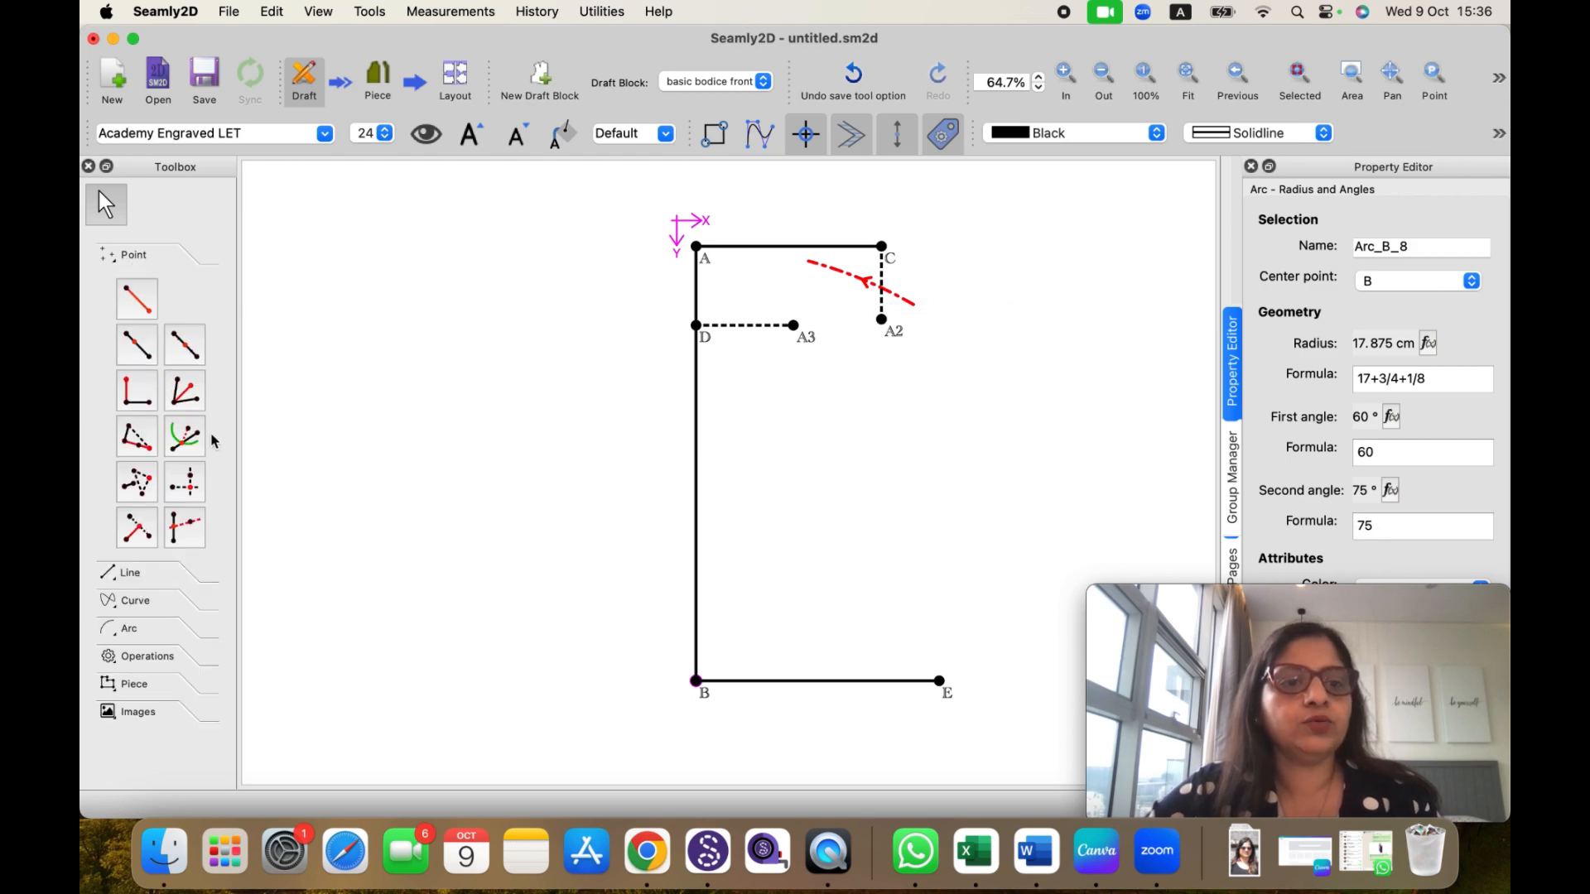
left_click(181, 445)
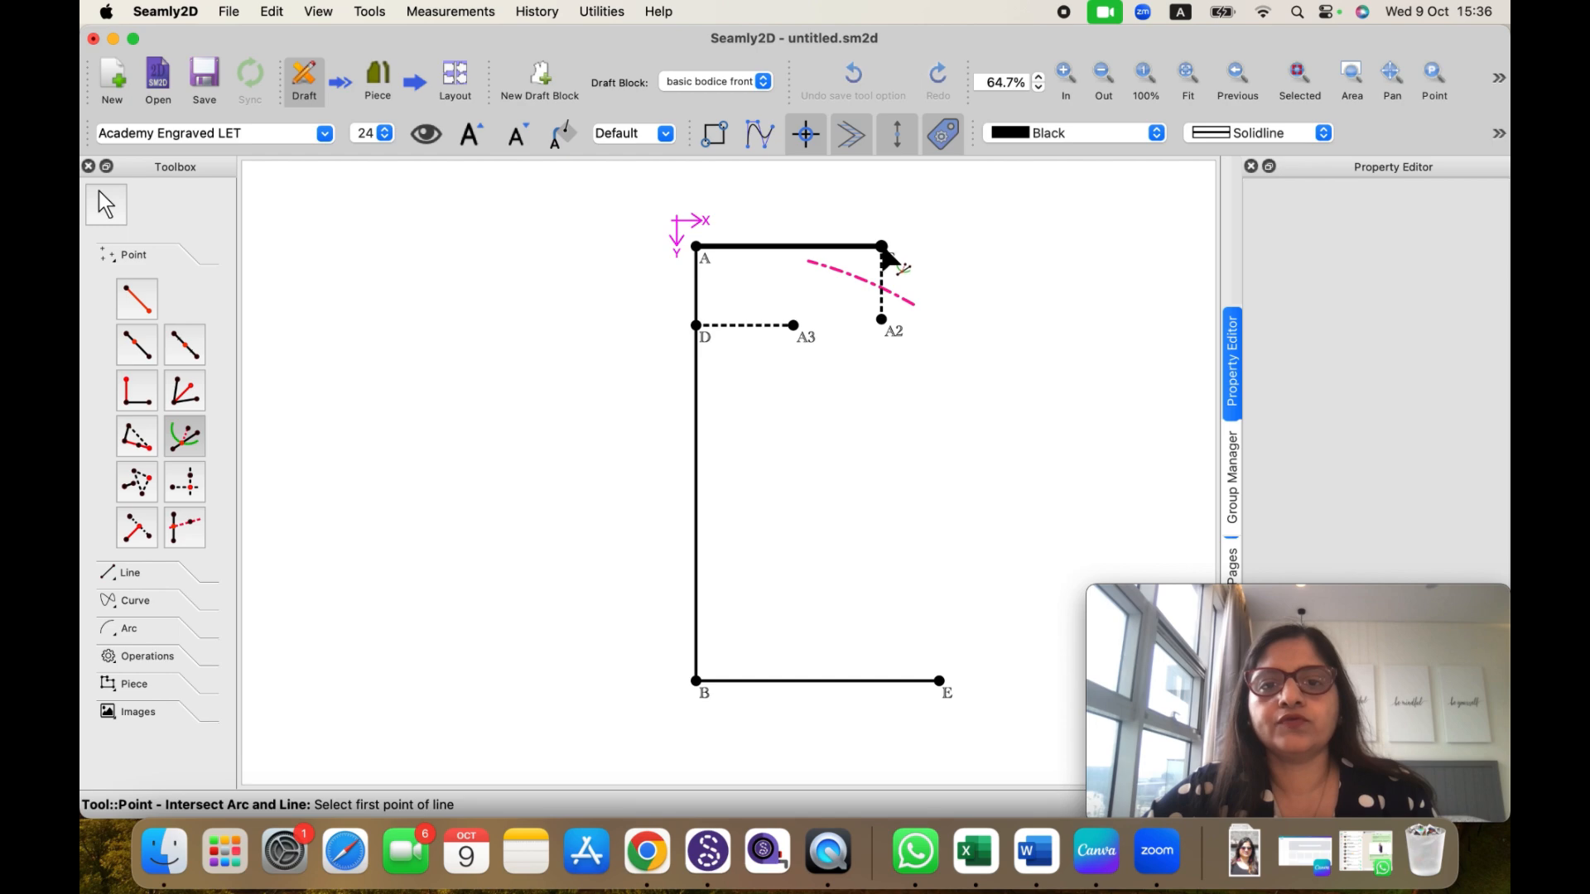
left_click(883, 321)
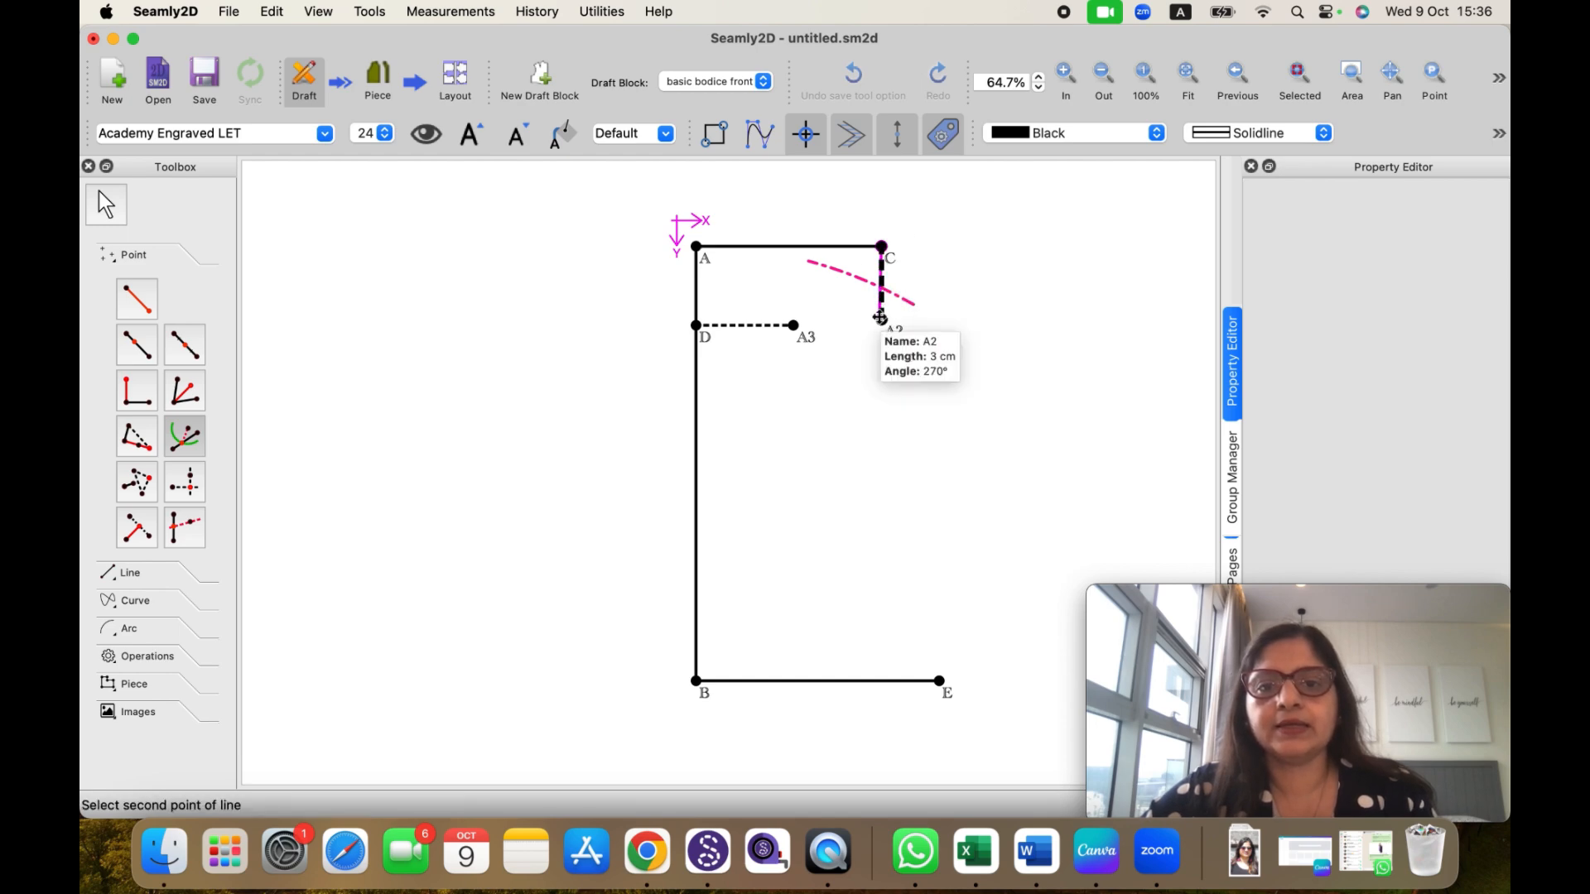
left_click(880, 318)
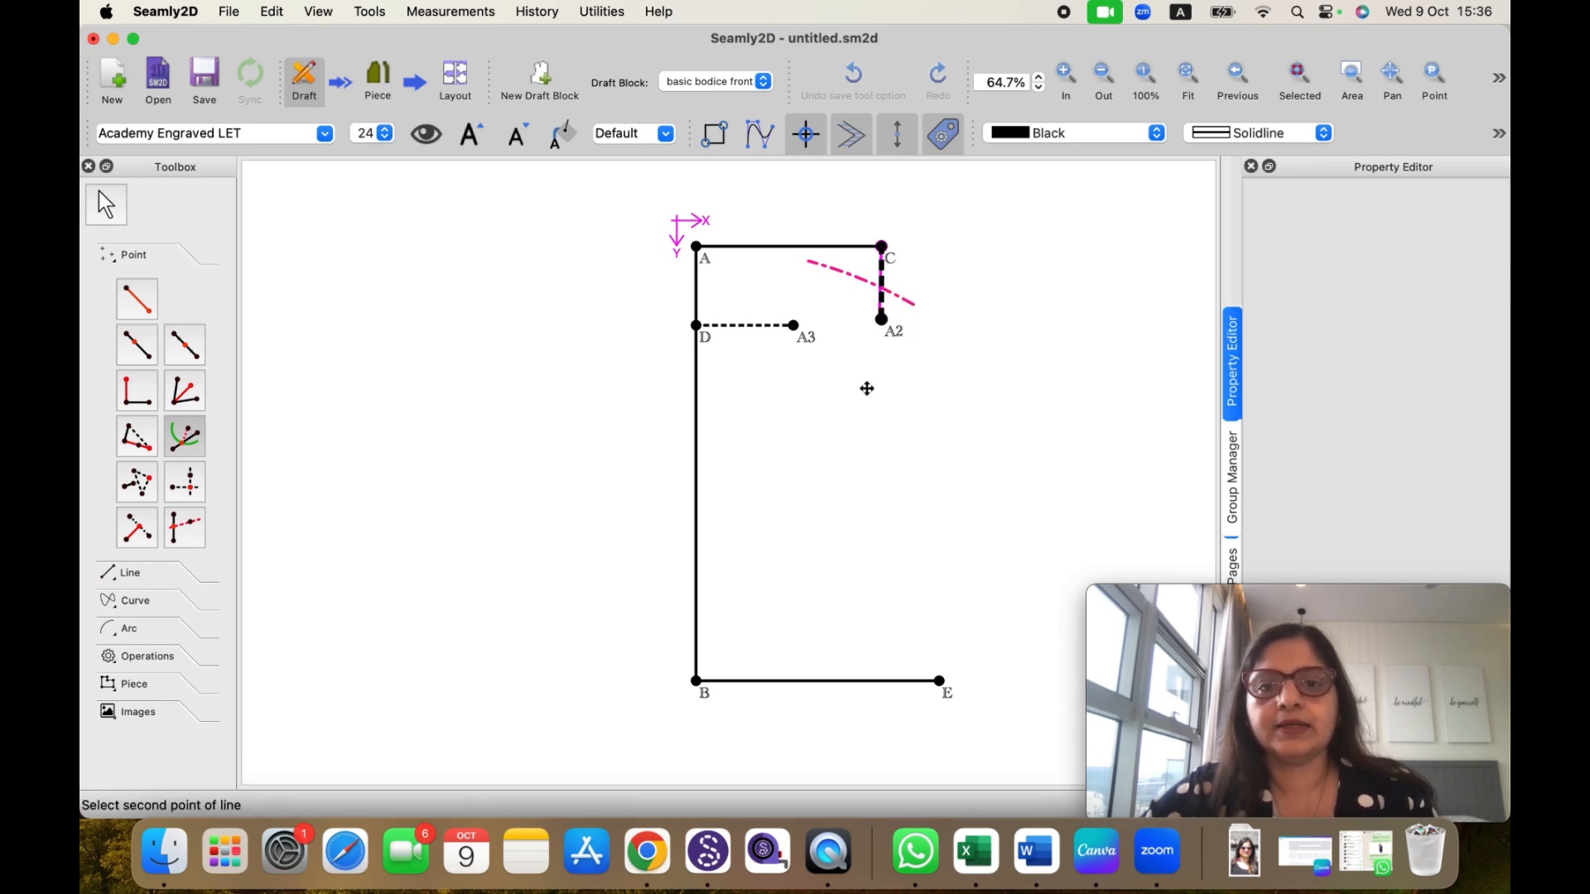
left_click(699, 686)
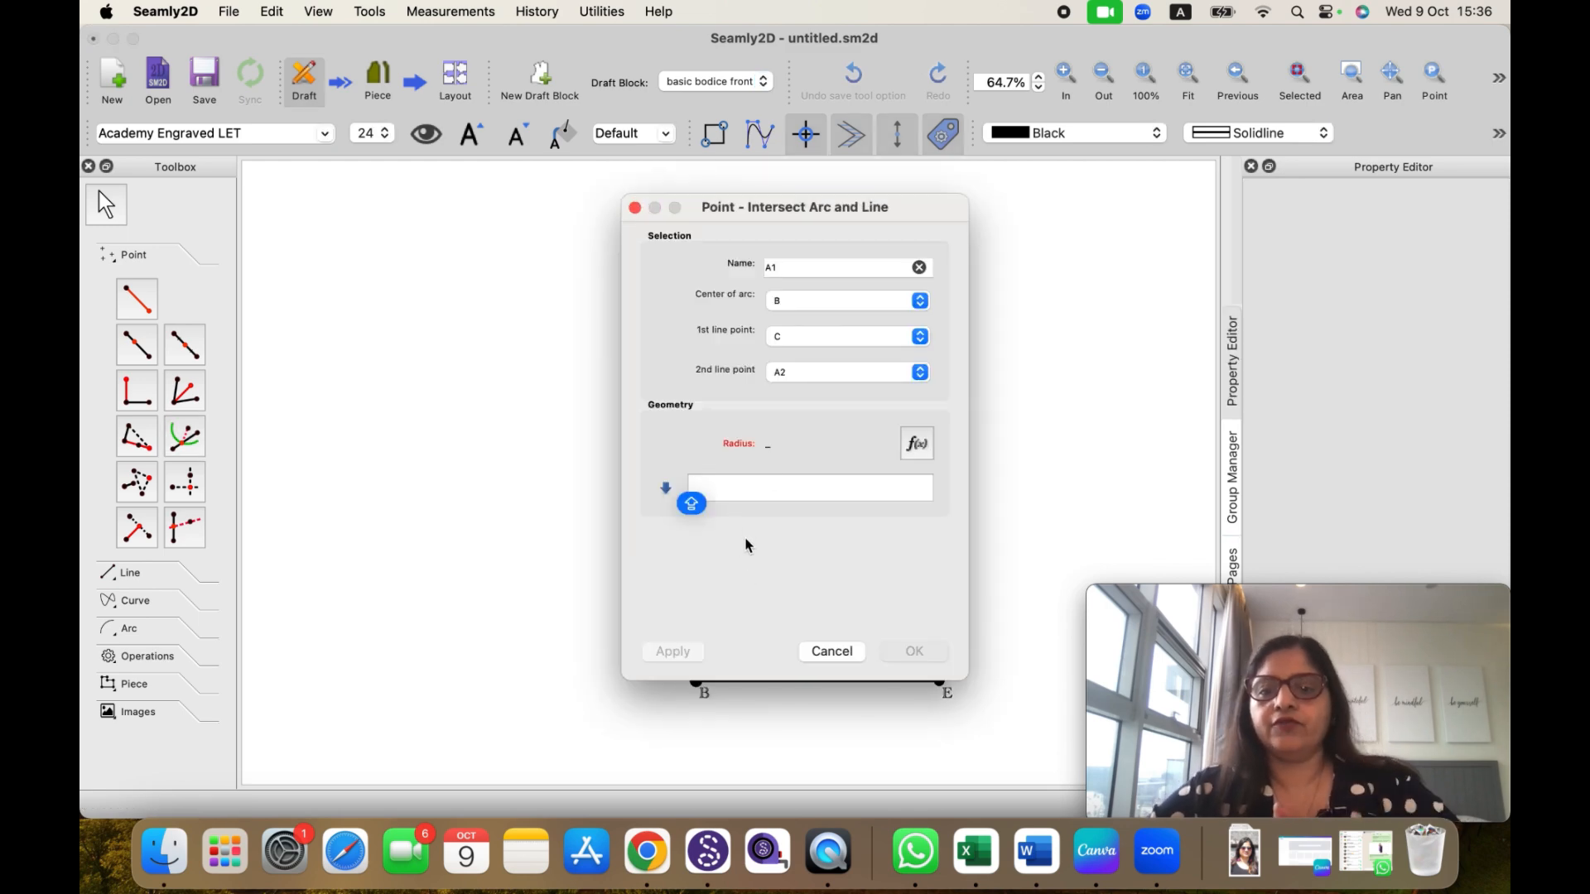
type("17")
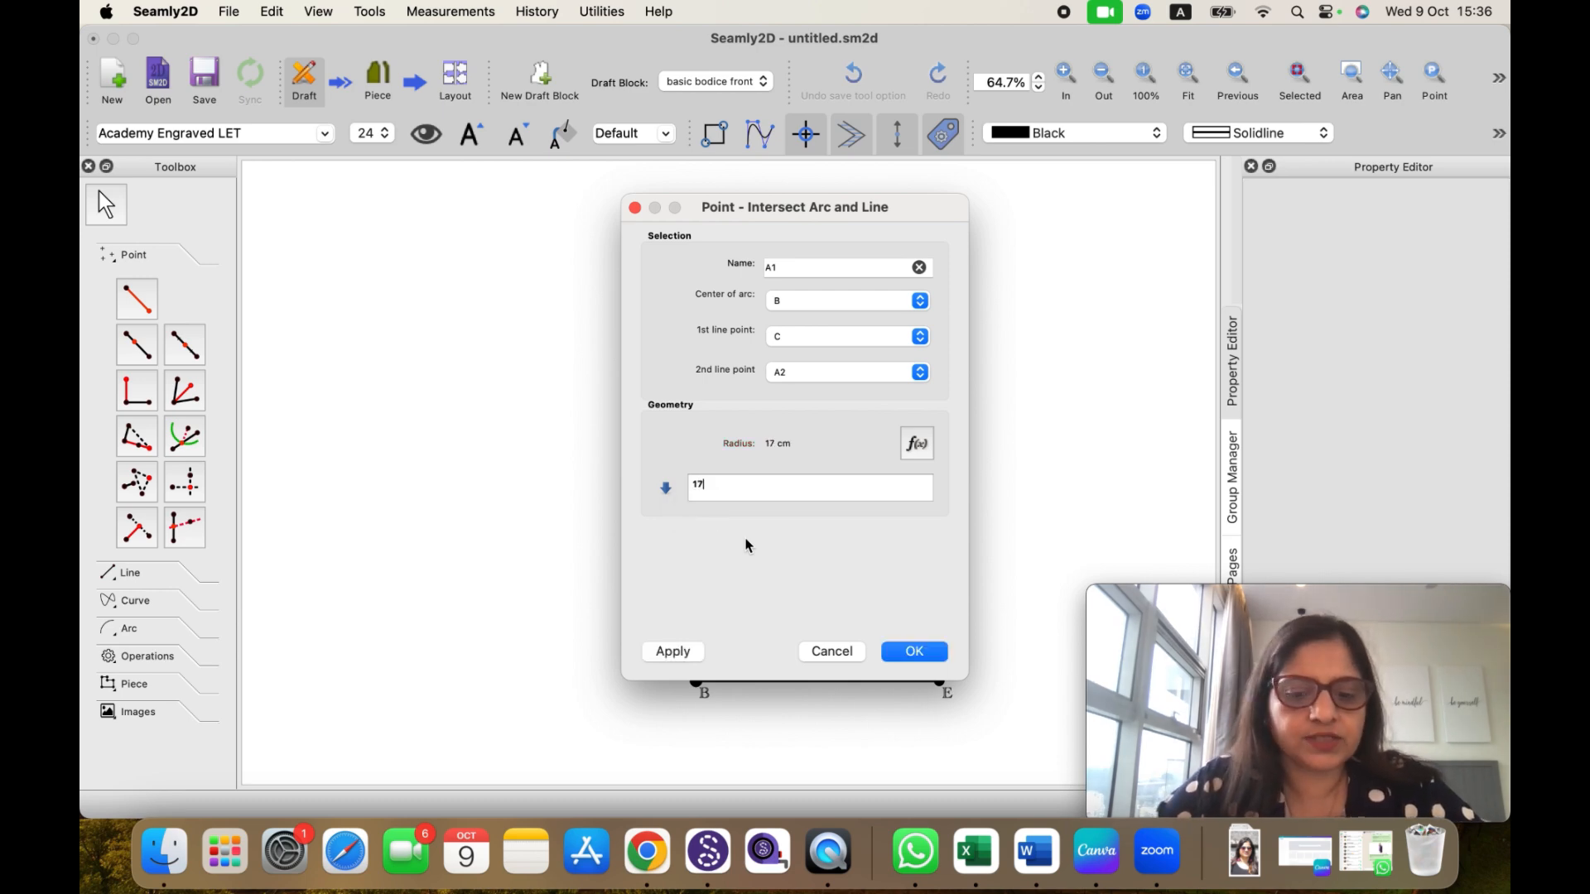
type("+3/4+1/8")
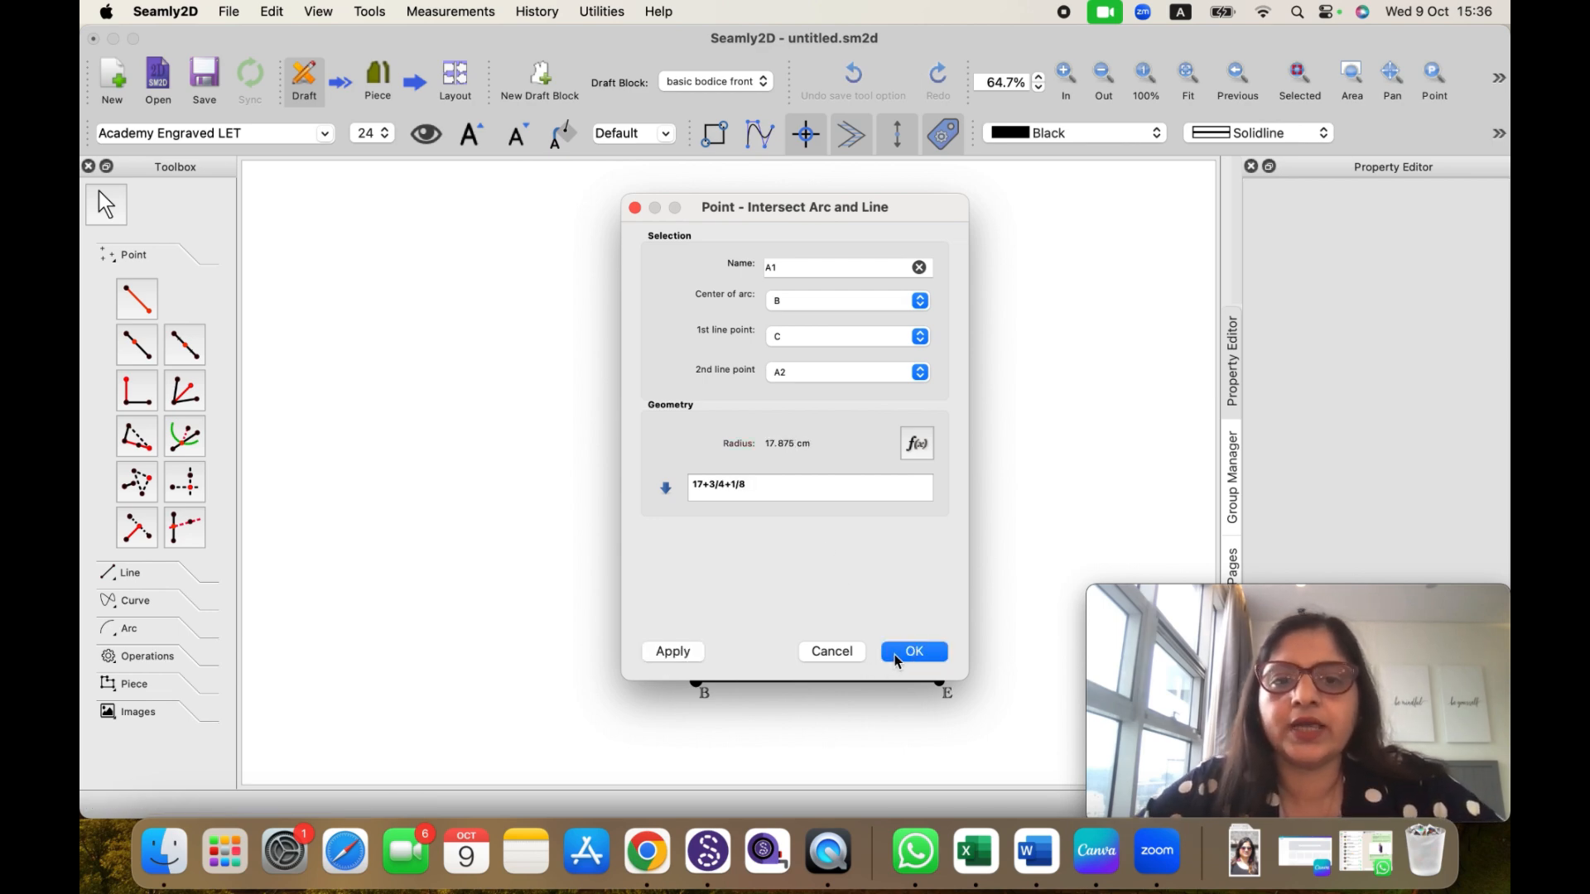
left_click(911, 652)
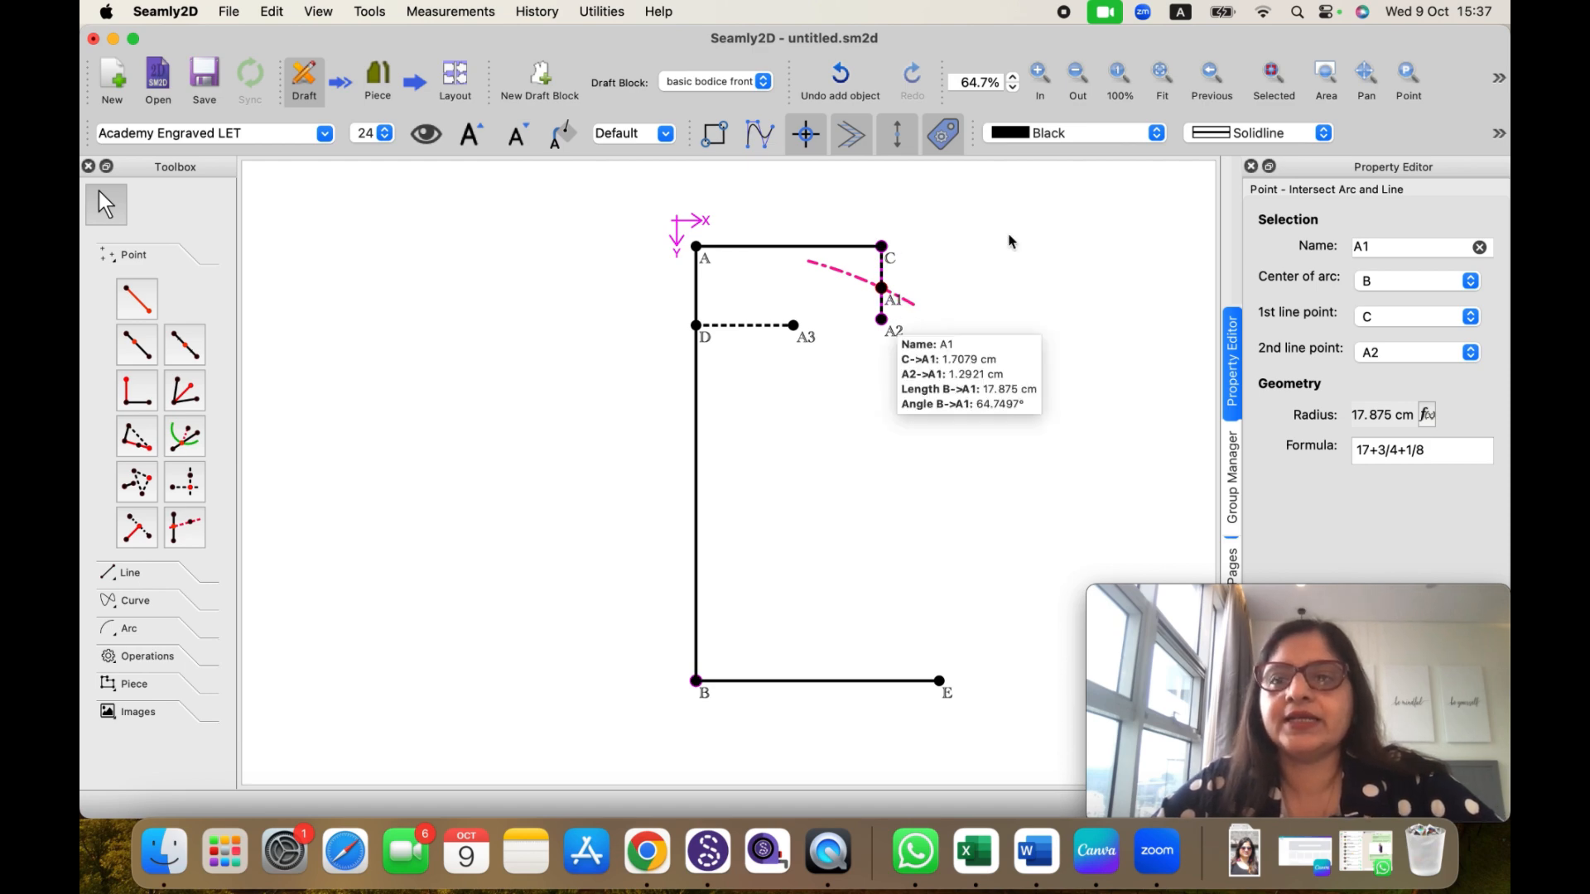
left_click_drag(1371, 246, 1345, 254)
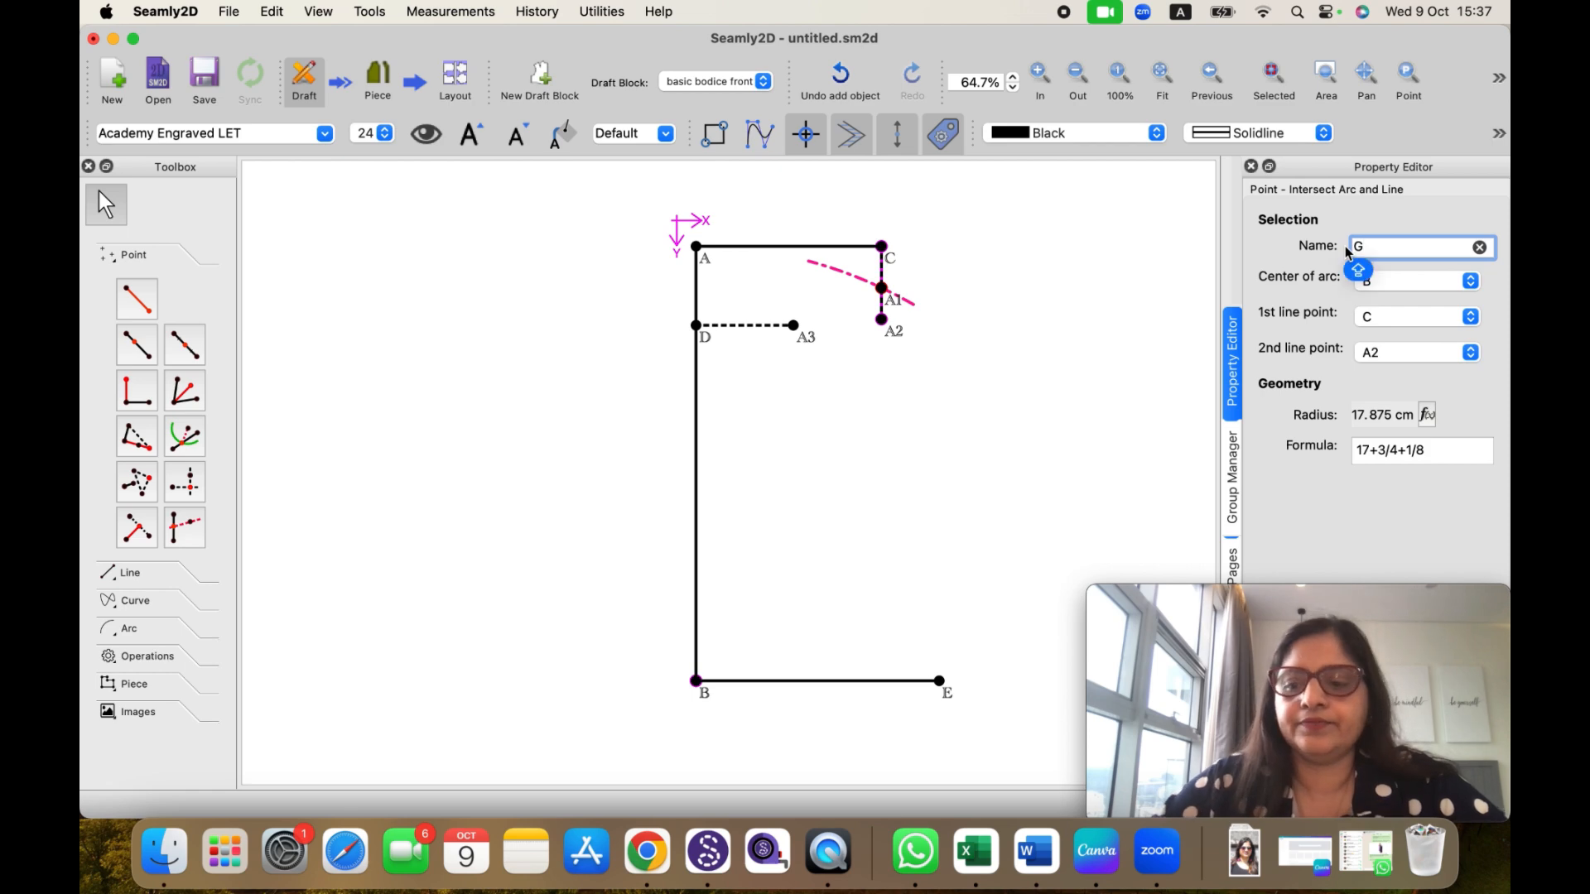
type("G")
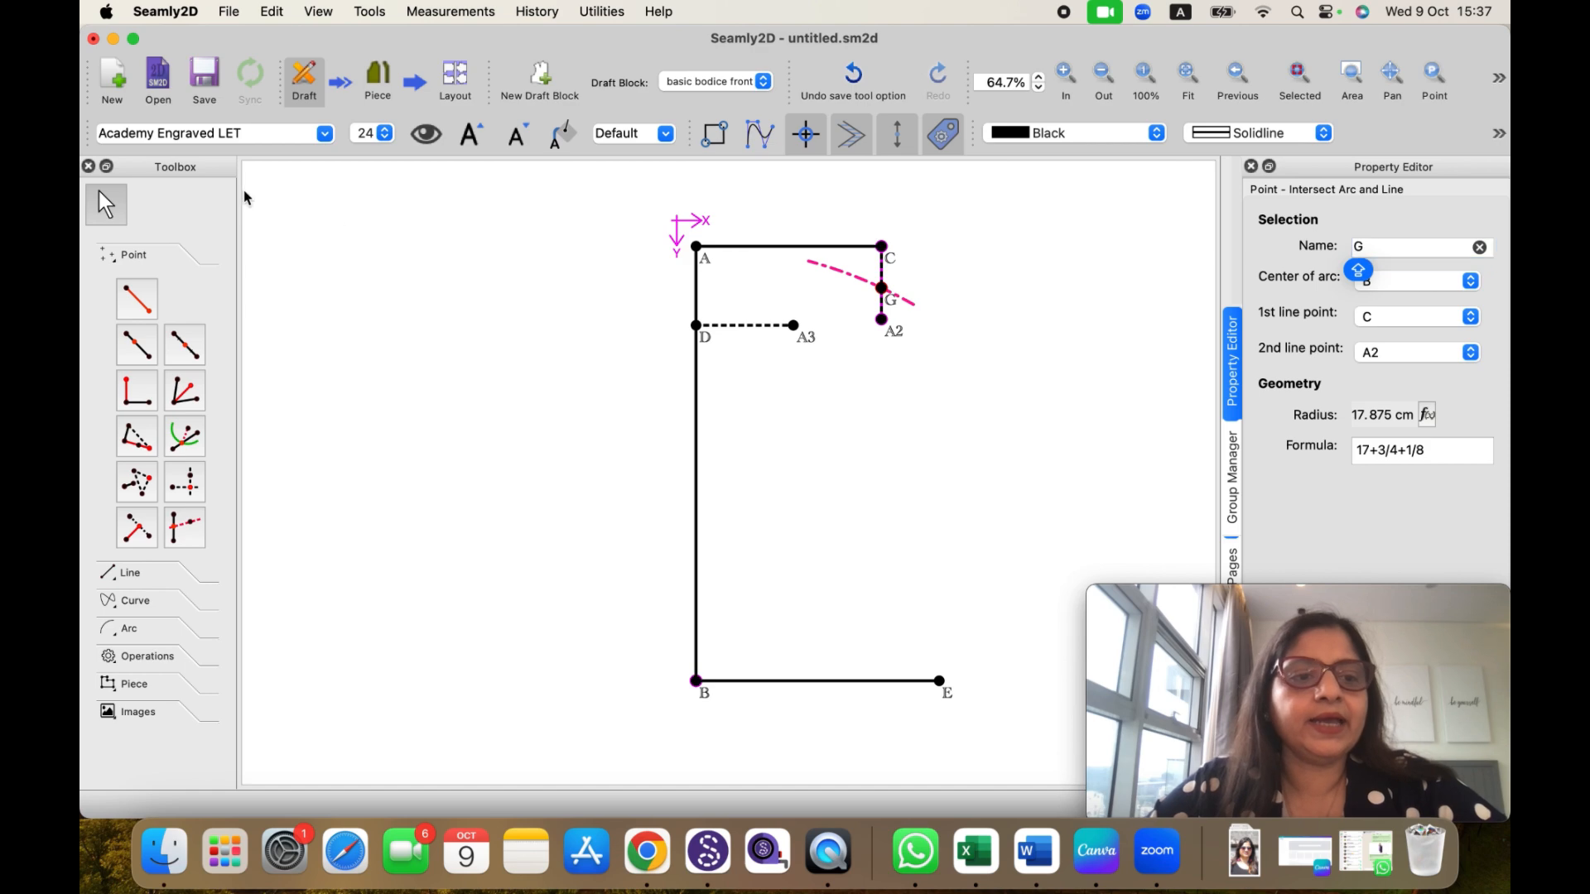
Step: Draw a straight line from point G to point B
left_click(141, 306)
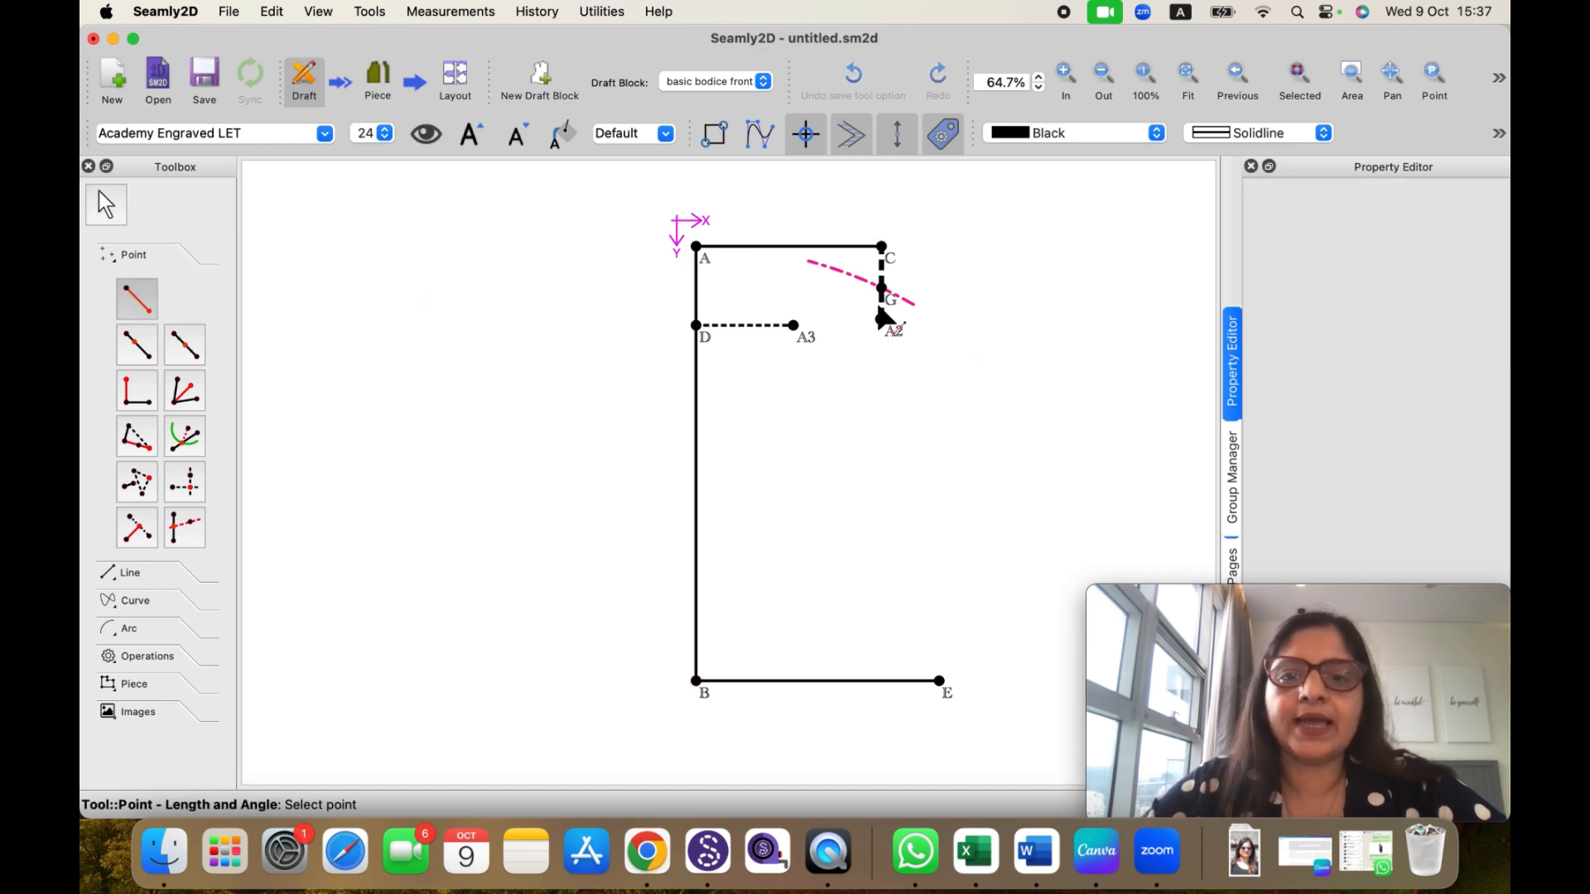
left_click(130, 572)
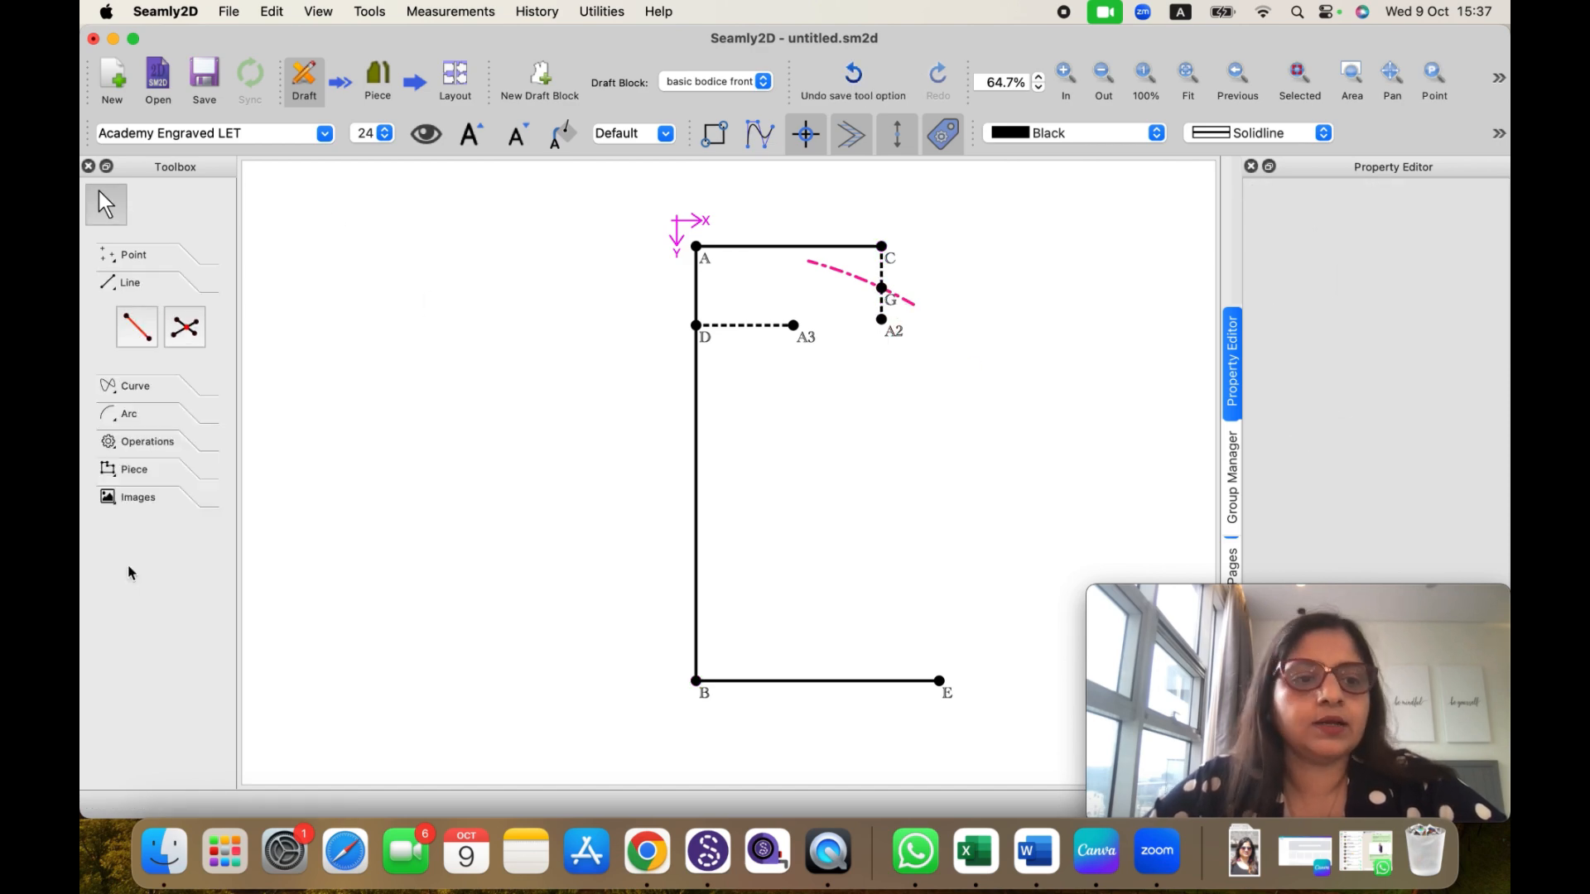
left_click(140, 328)
left_click(882, 290)
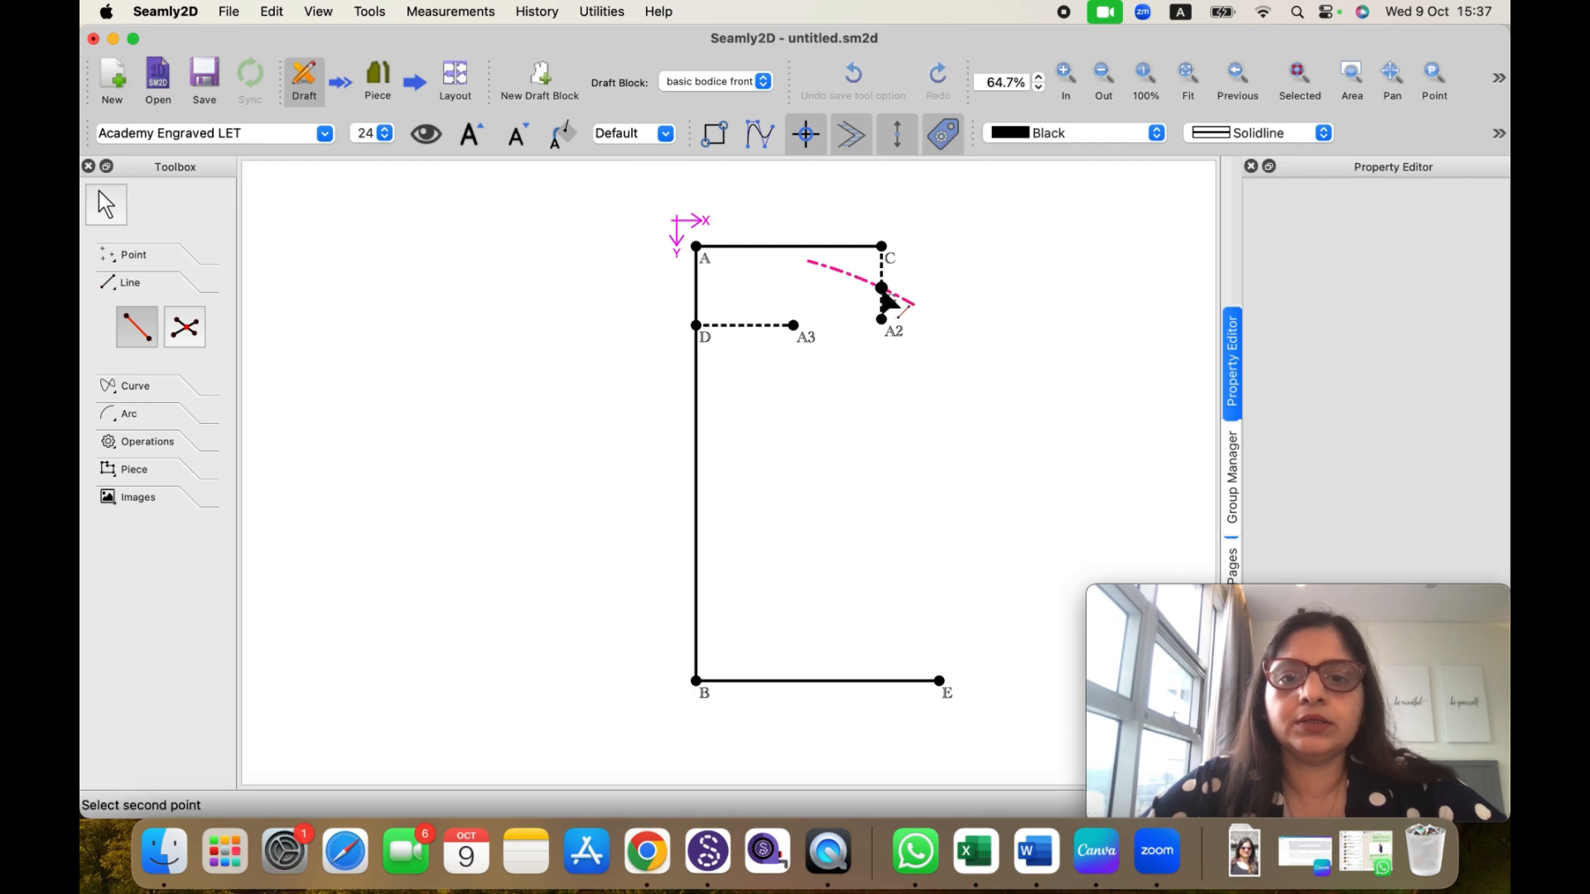
left_click(698, 685)
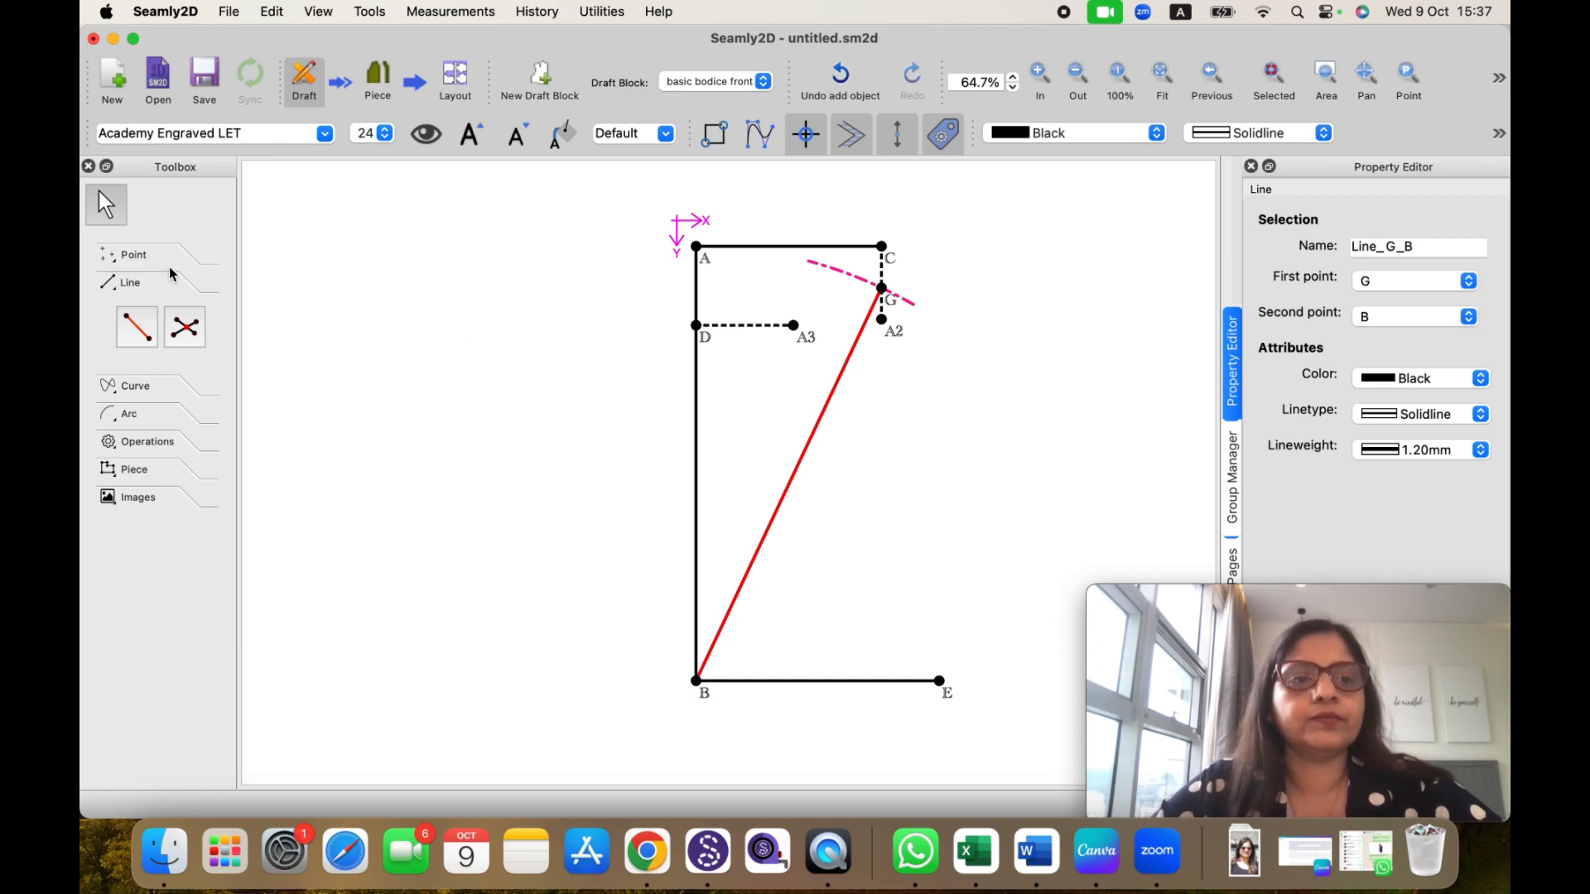
Step: Create a point on line G–B at 9.5 cm from G, and name it H
left_click(143, 262)
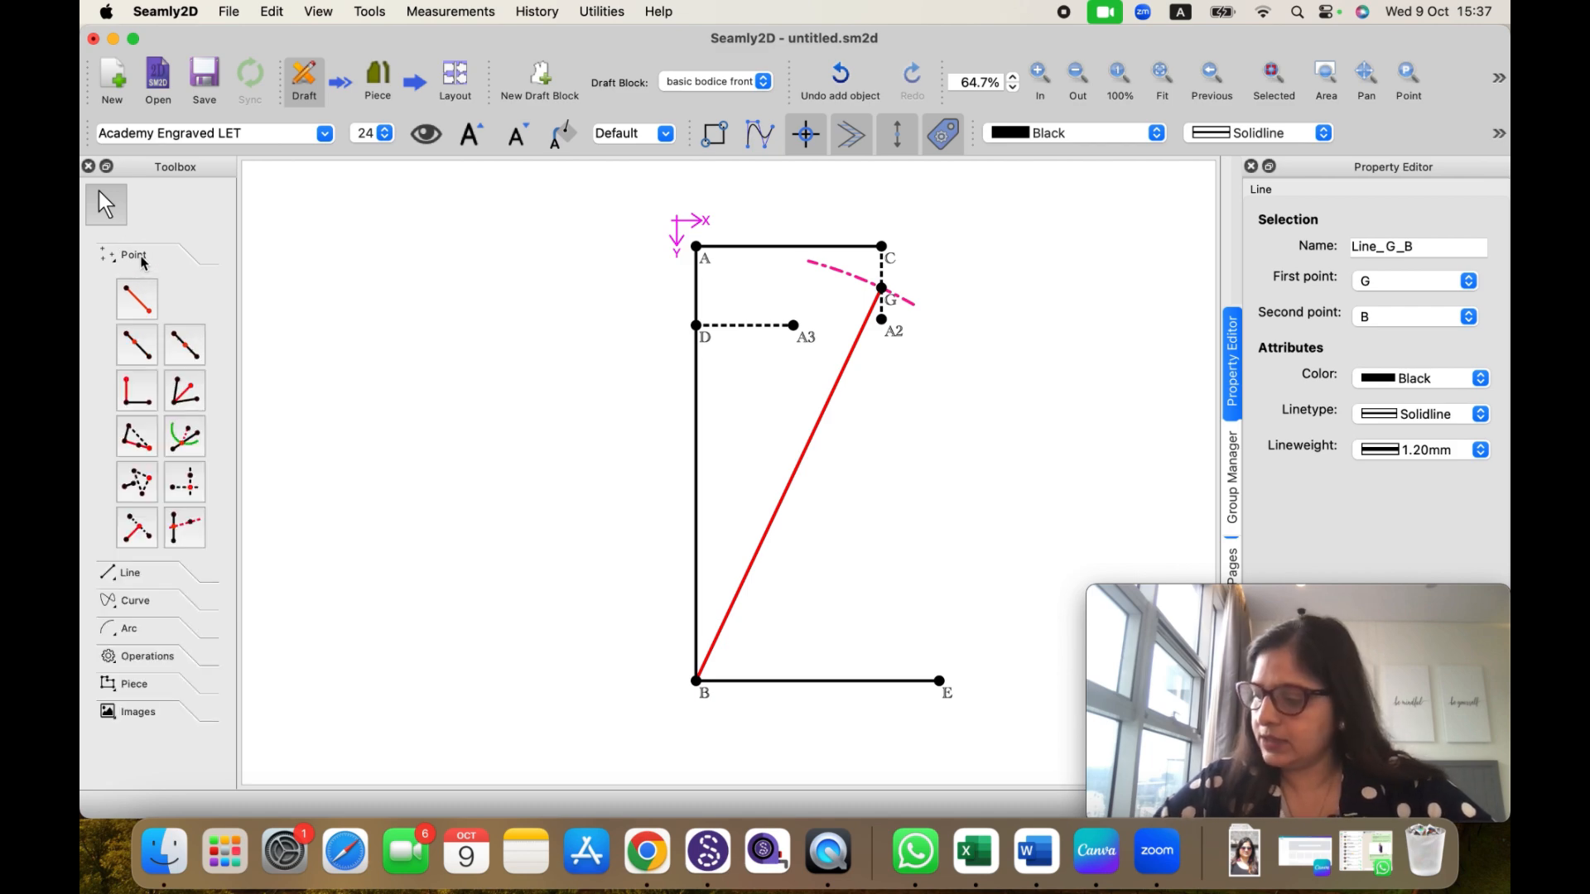
left_click(146, 350)
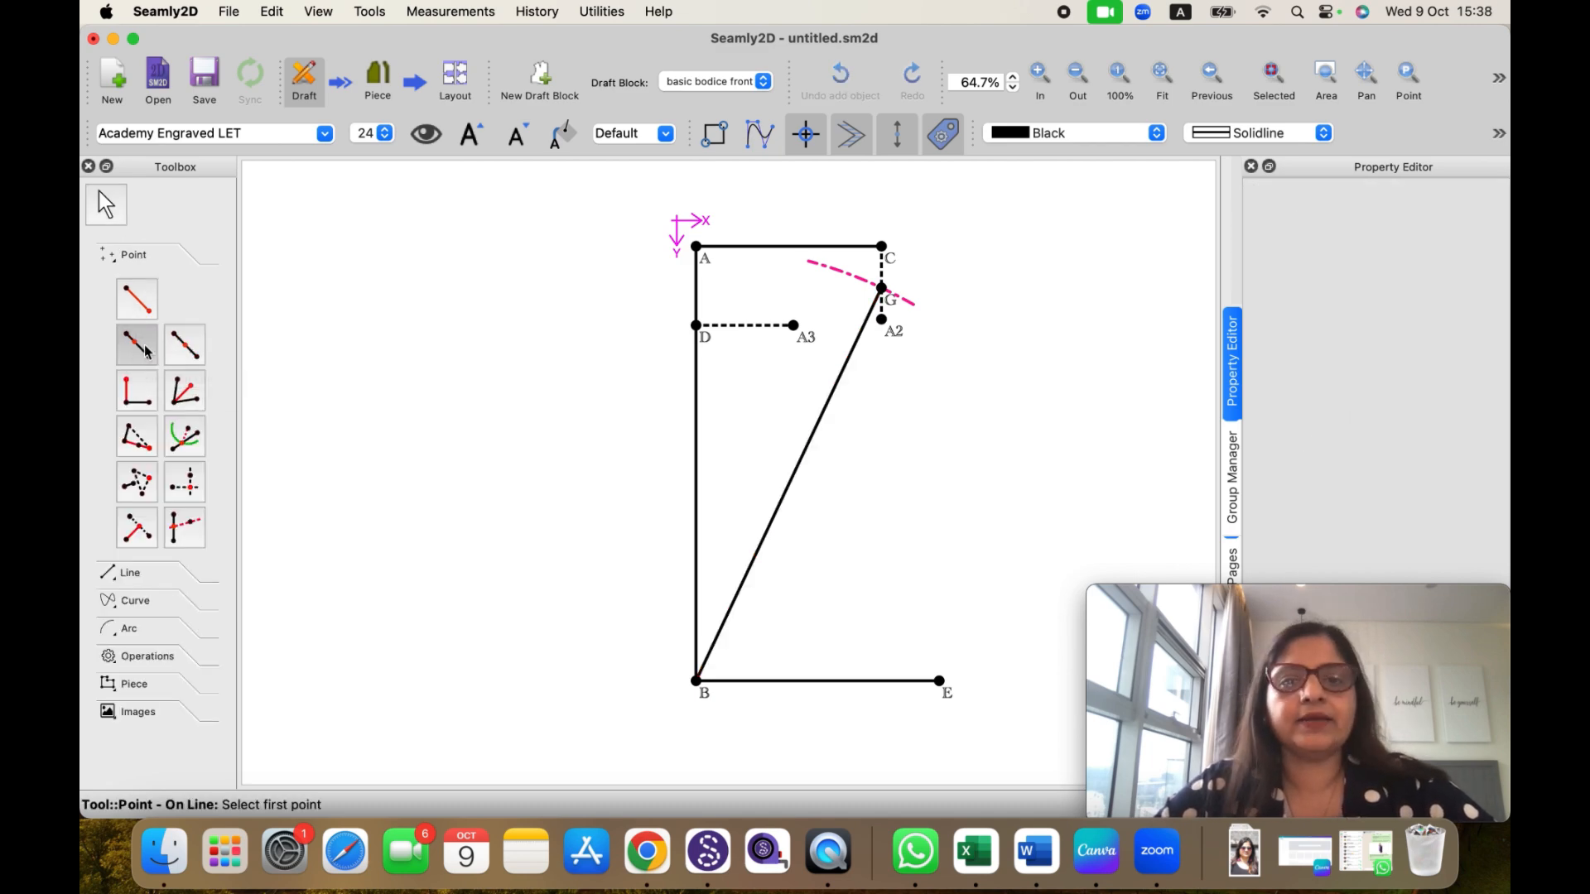
left_click(882, 288)
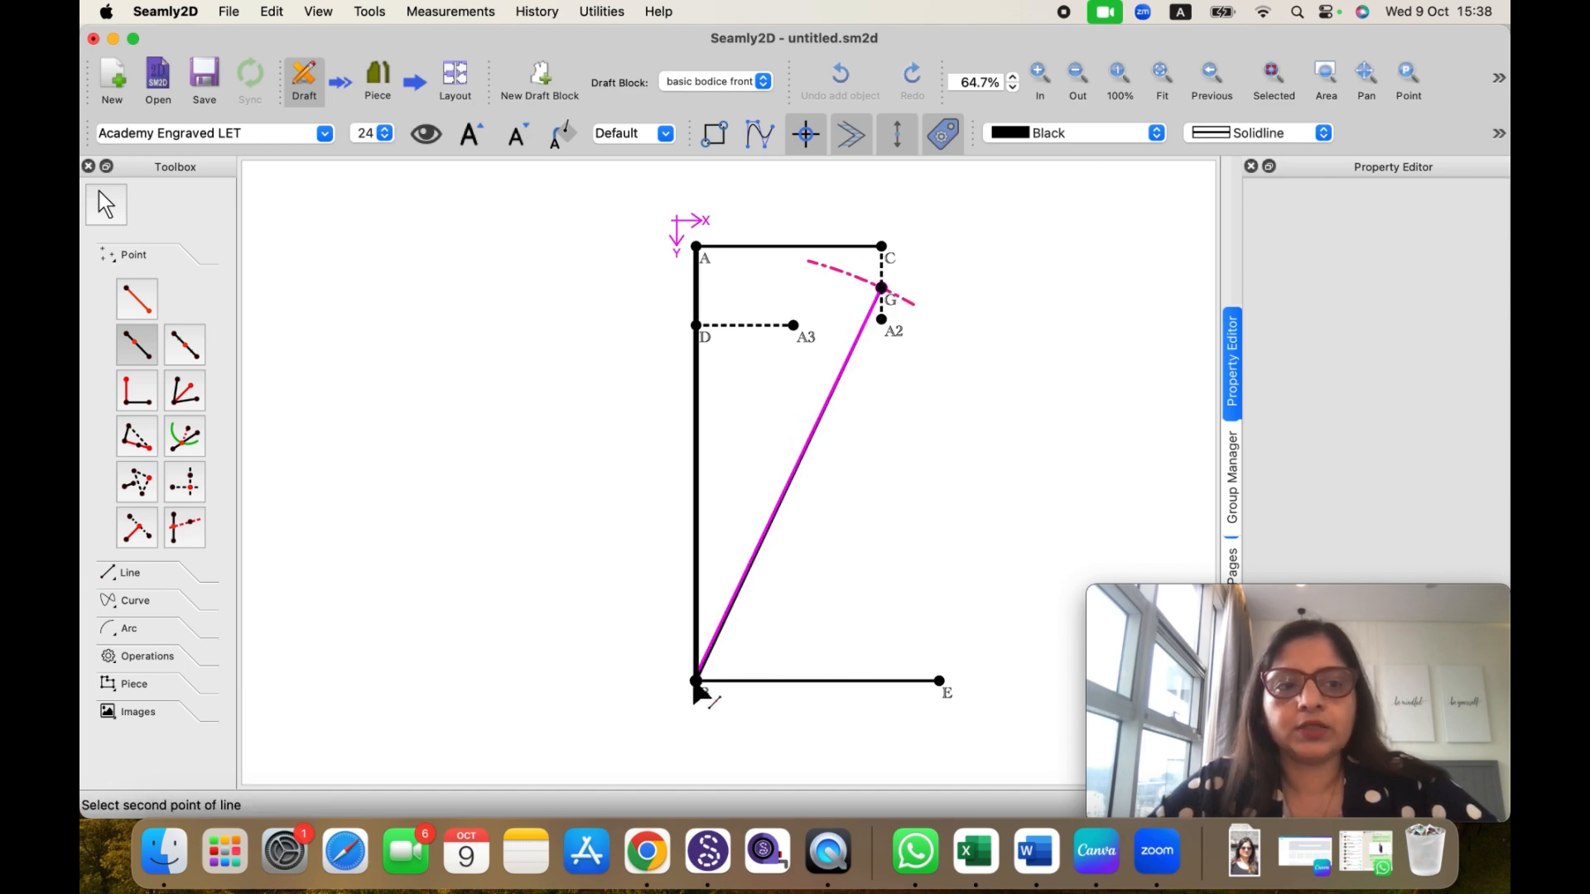
left_click(718, 673)
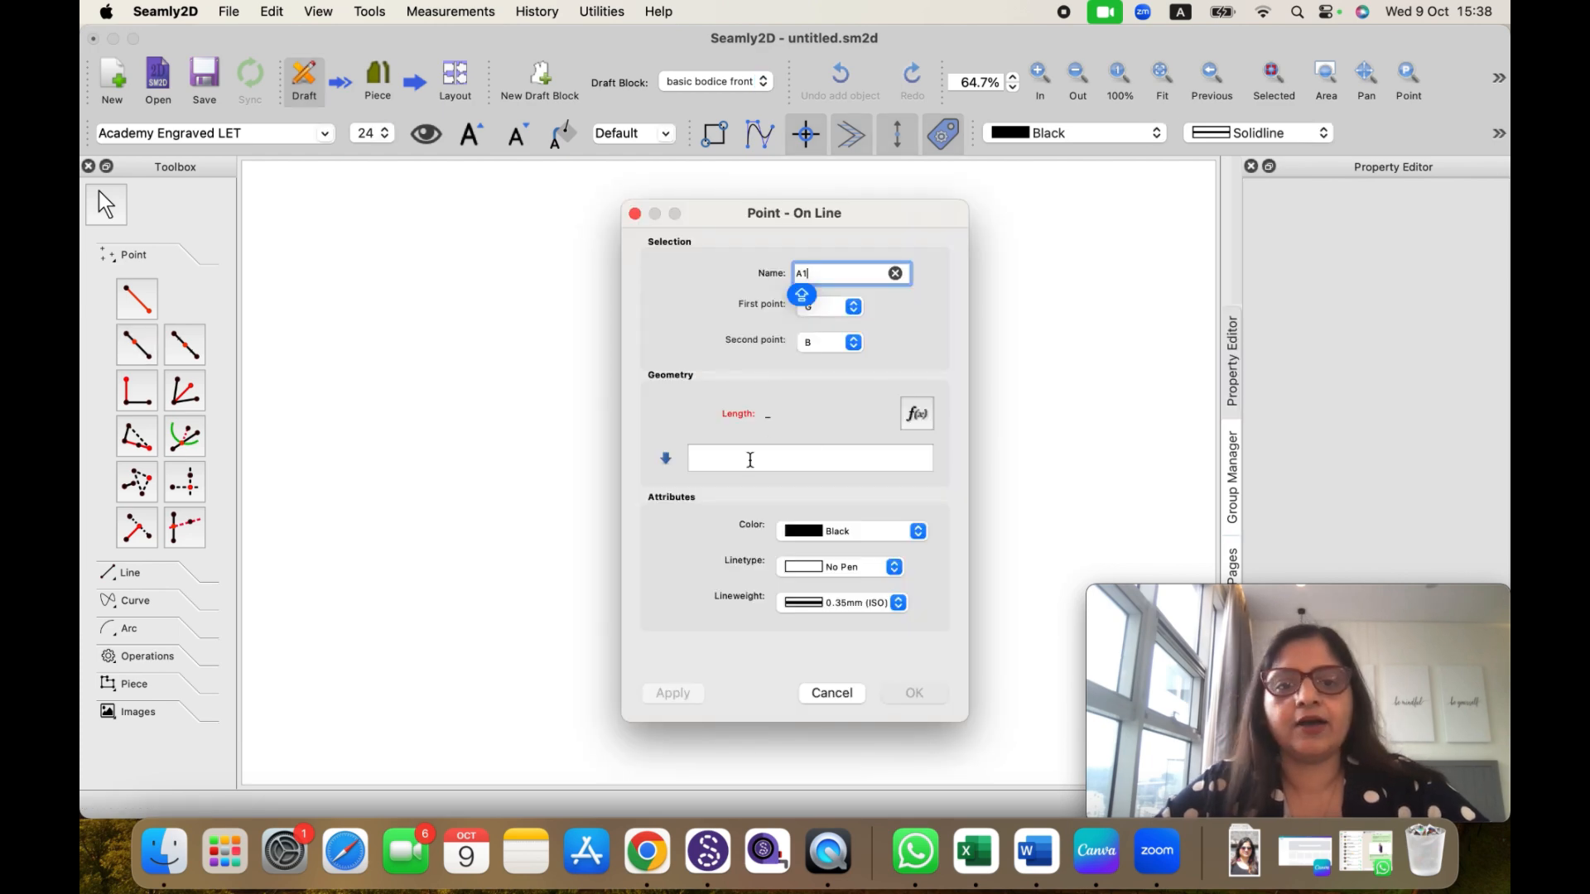
left_click(716, 464)
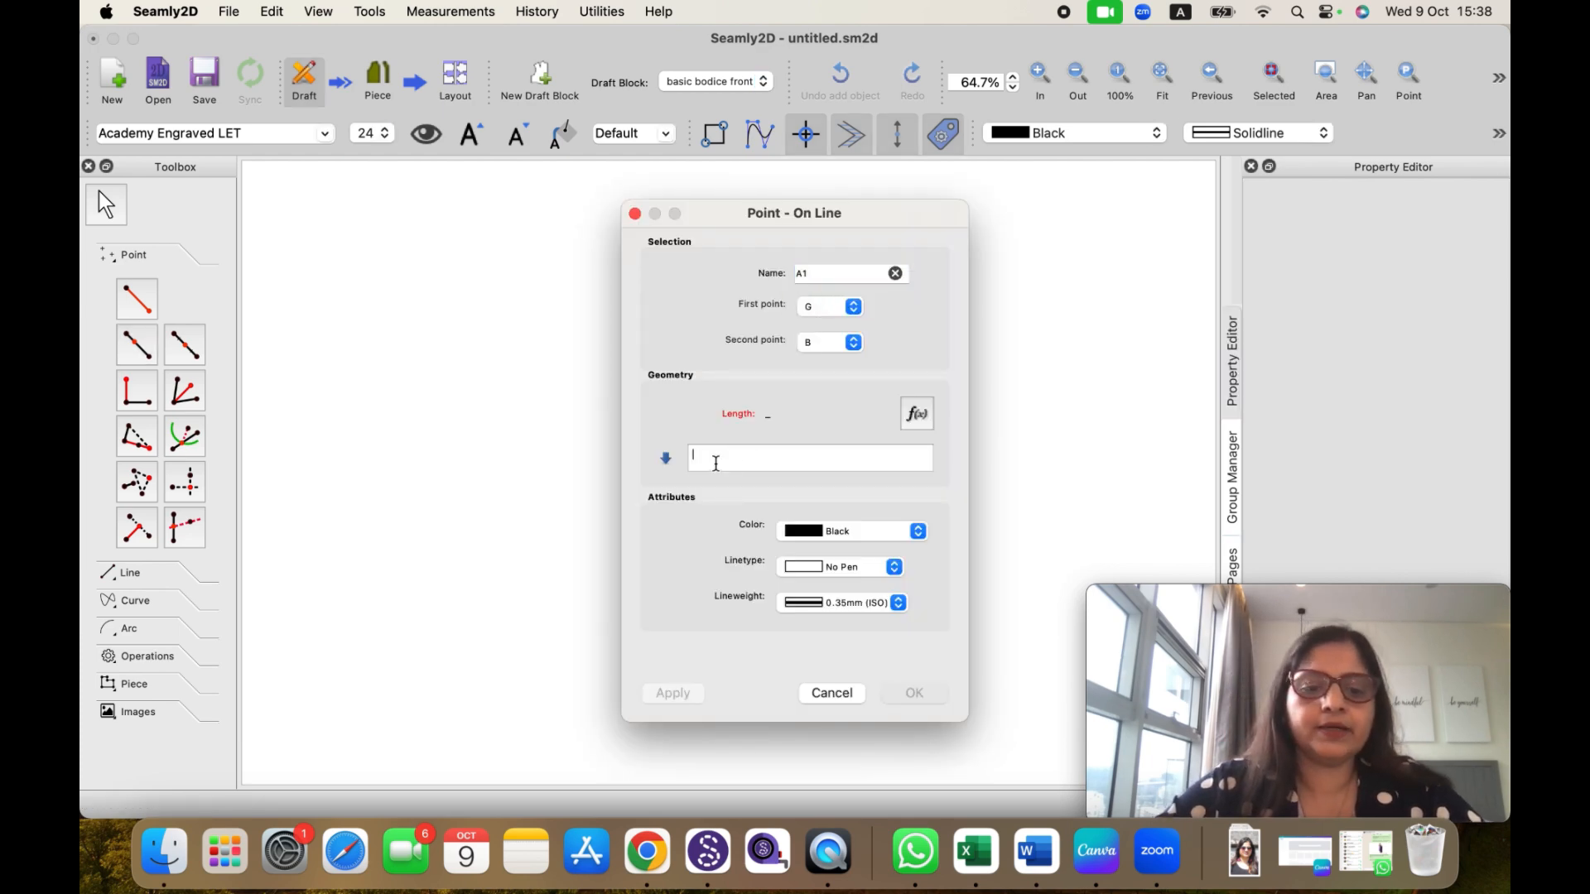
type("9.5")
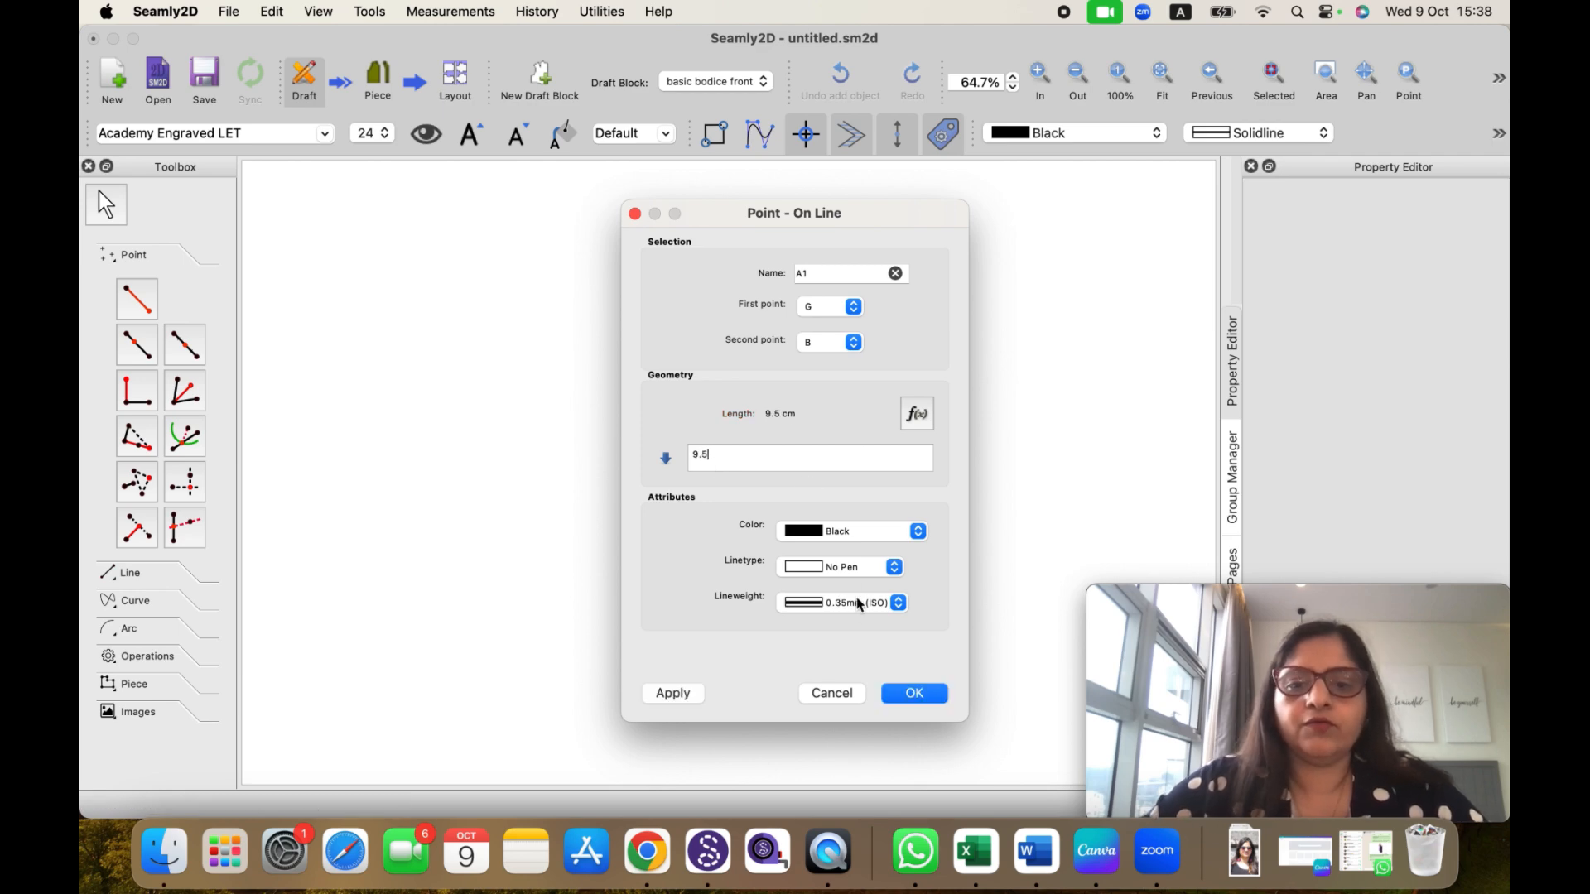
left_click(901, 694)
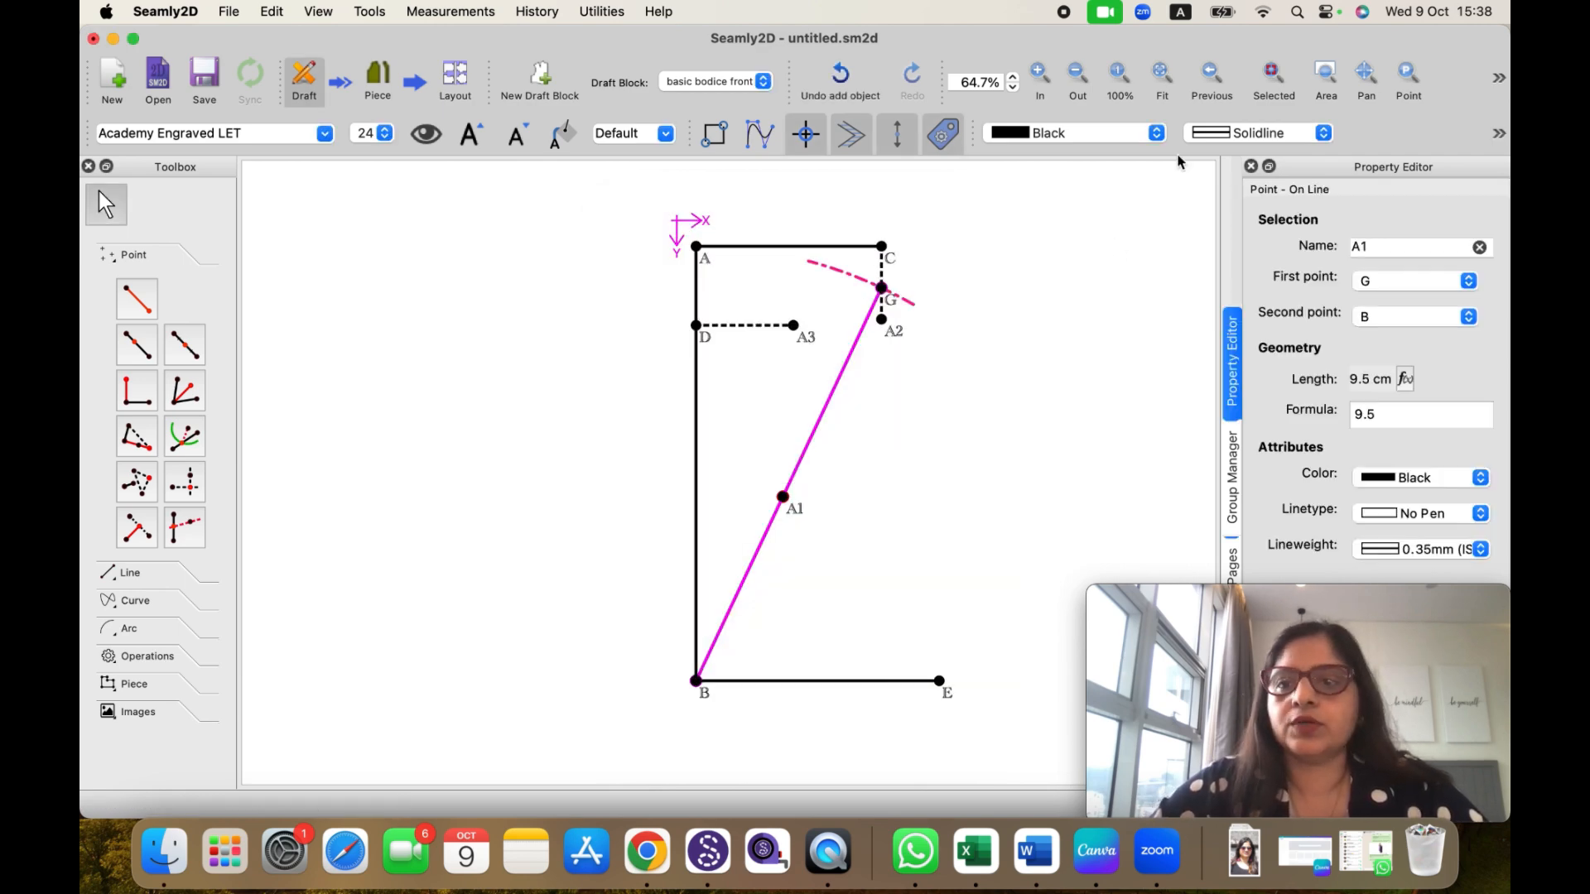
double_click(1371, 248)
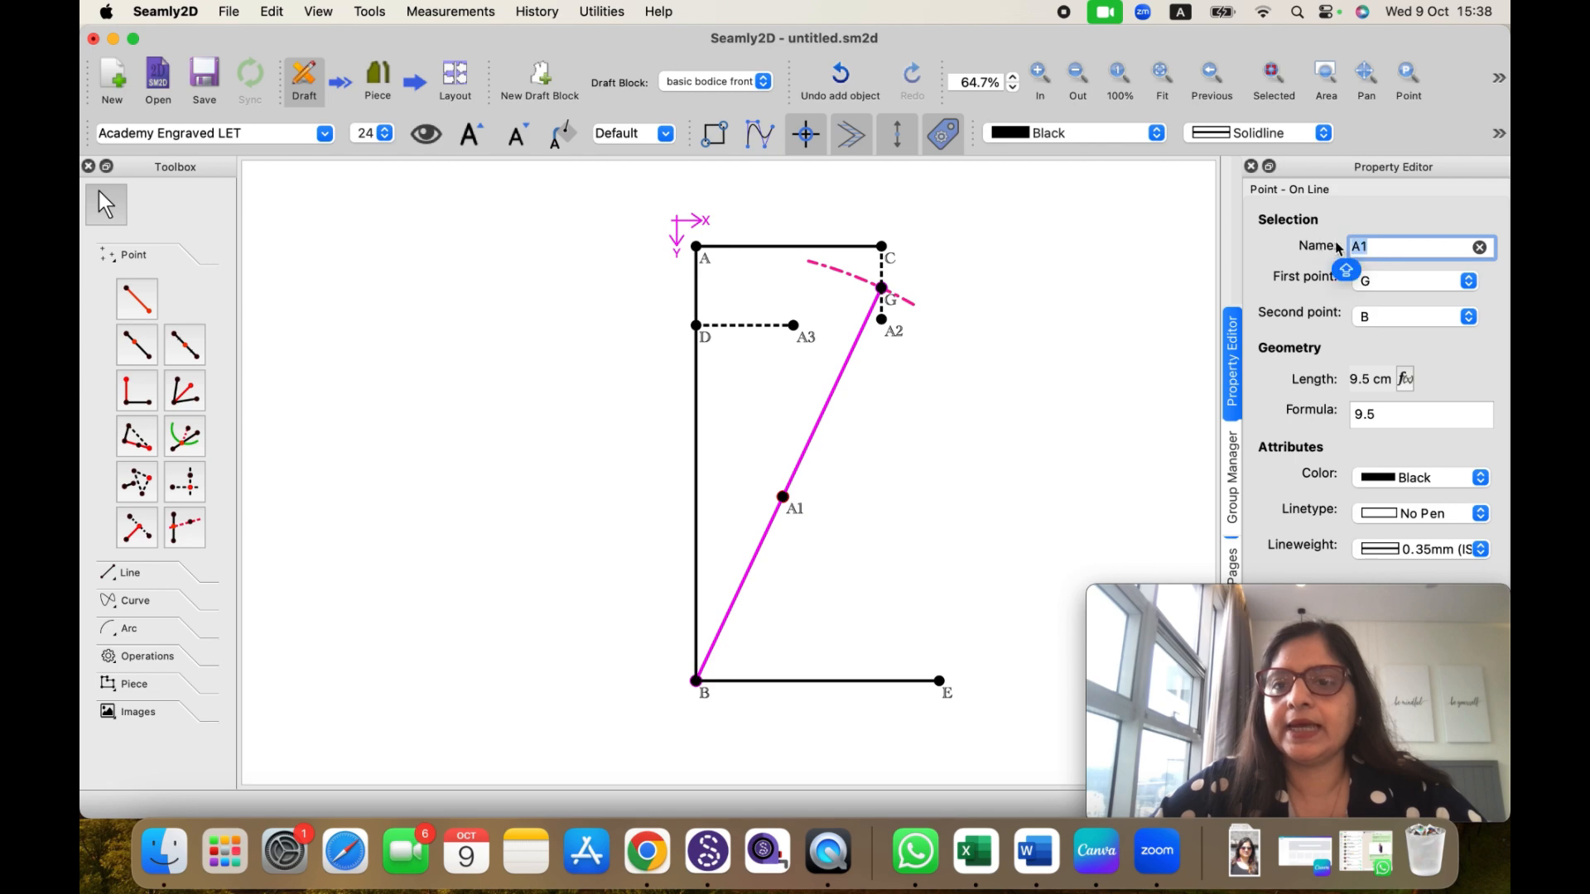
type("H")
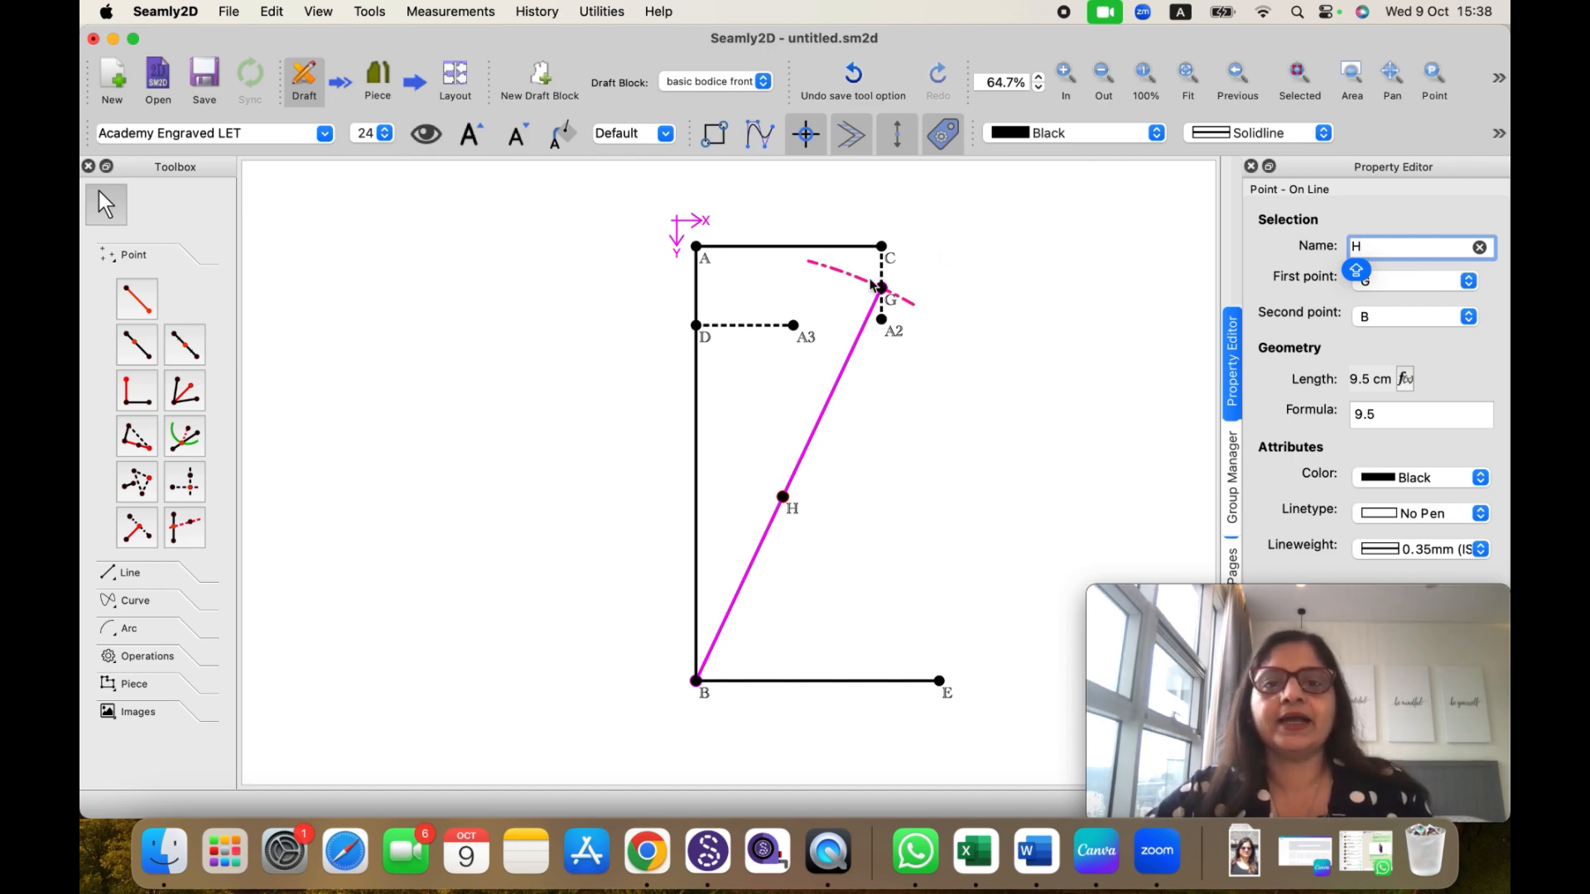
left_click(757, 255)
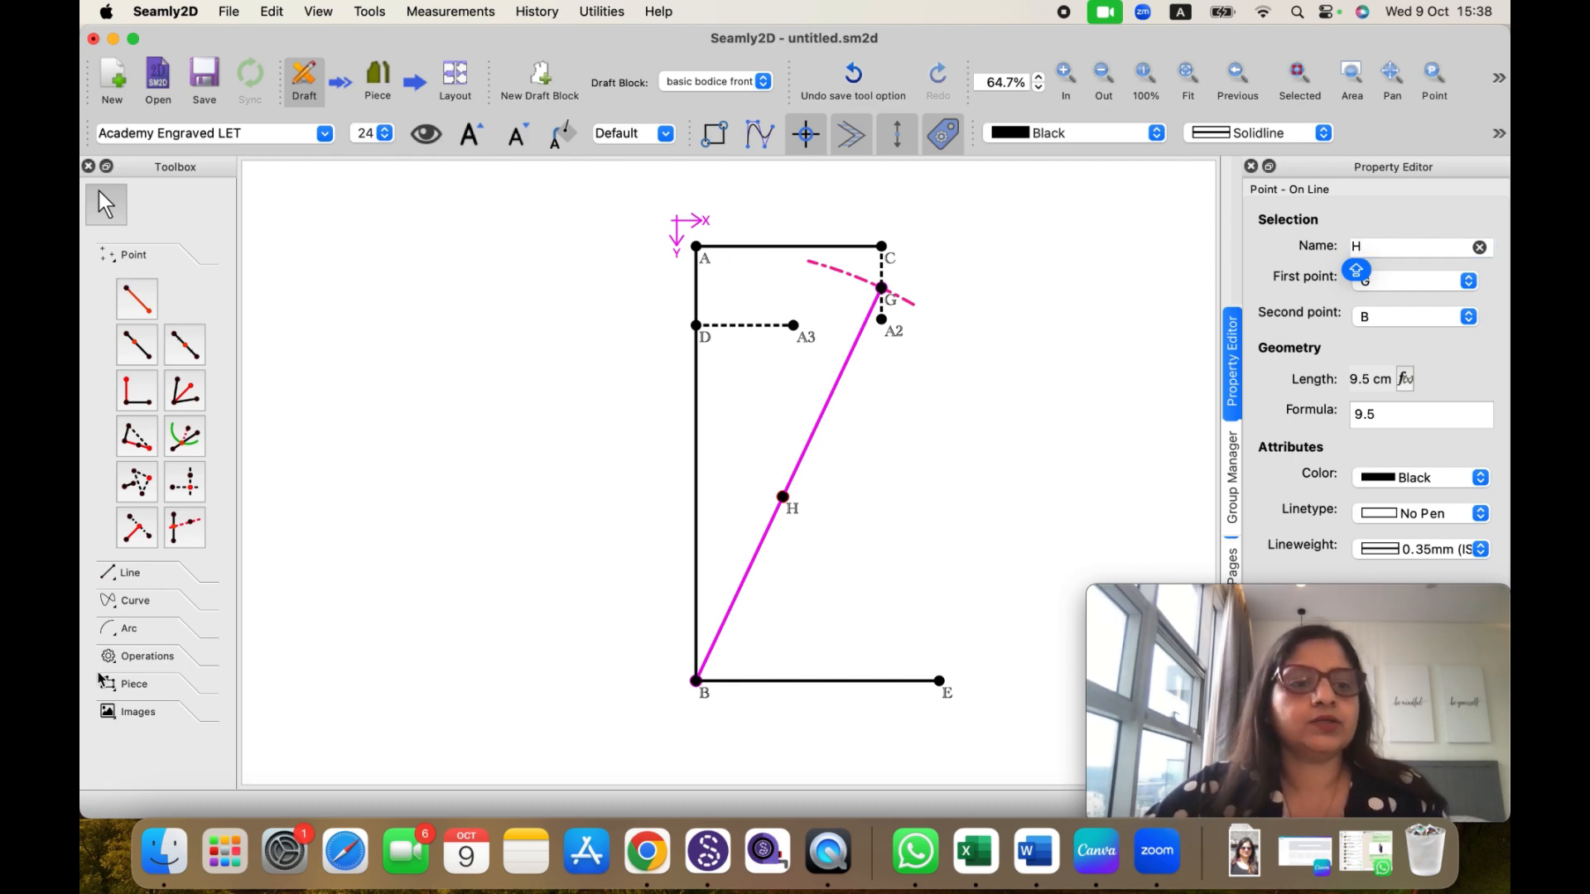
Step: Define an arc centred on G with radius 5.25 cm, first angle 150° and second angle 210°
left_click(118, 634)
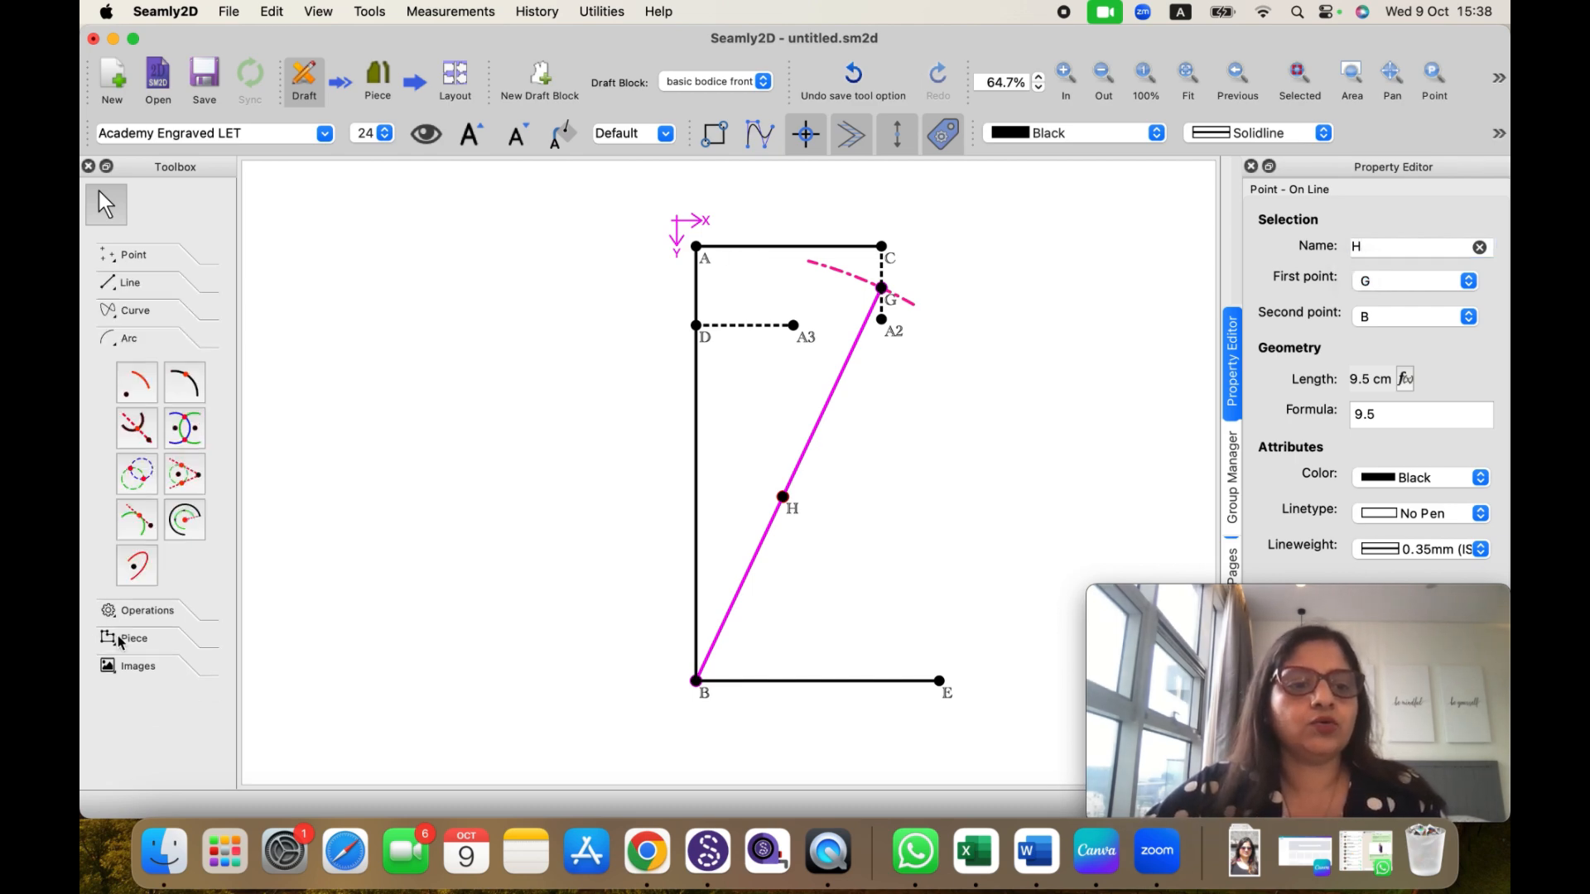
left_click(137, 385)
left_click(882, 289)
left_click(732, 386)
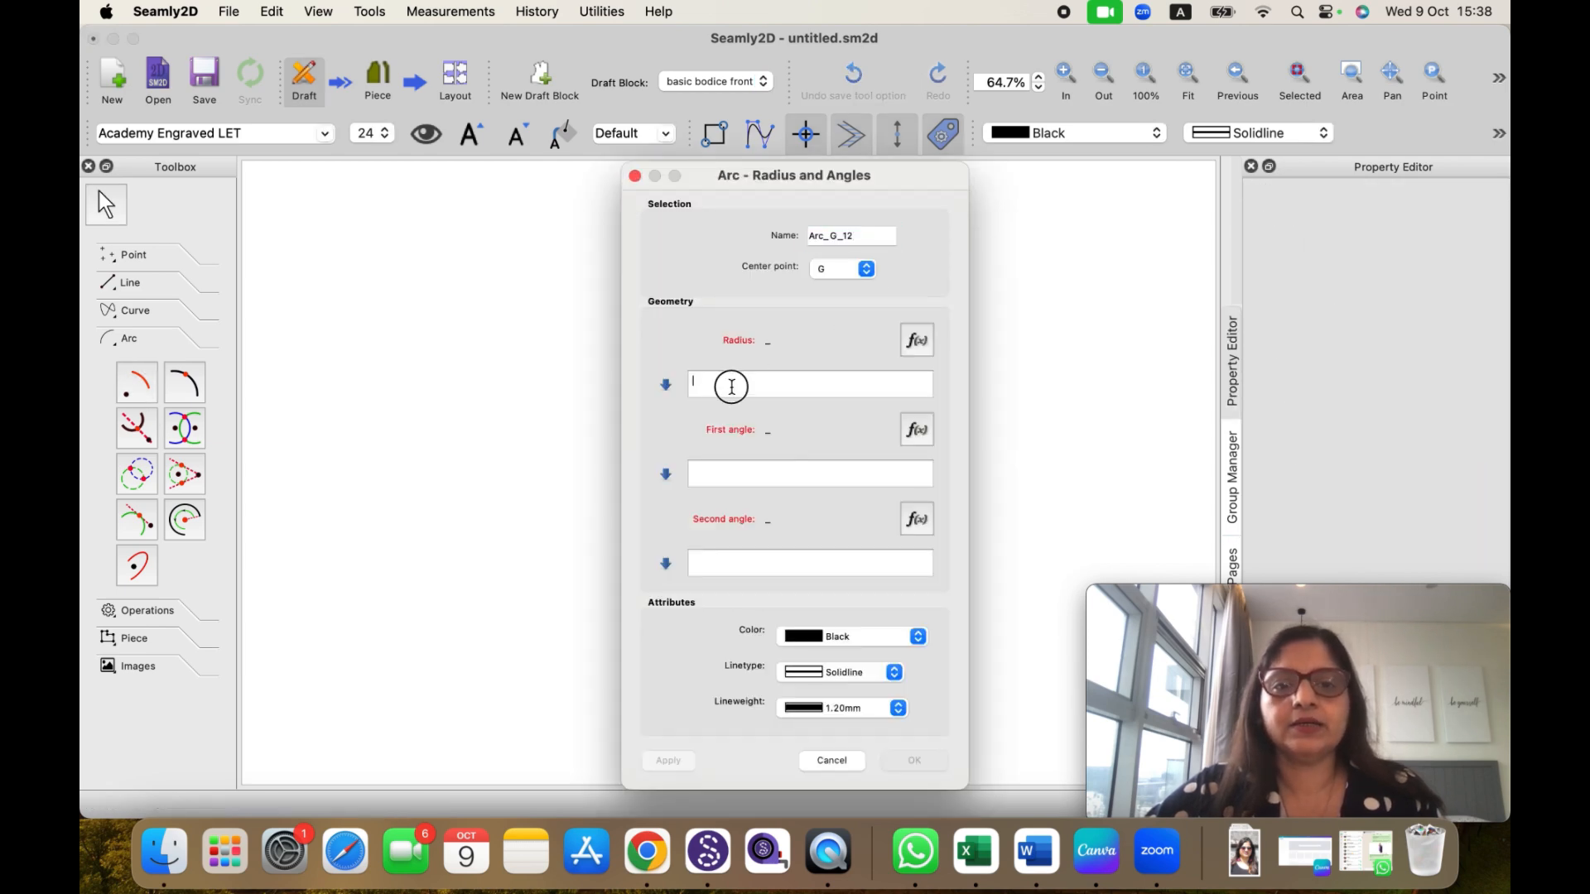
type("5.25")
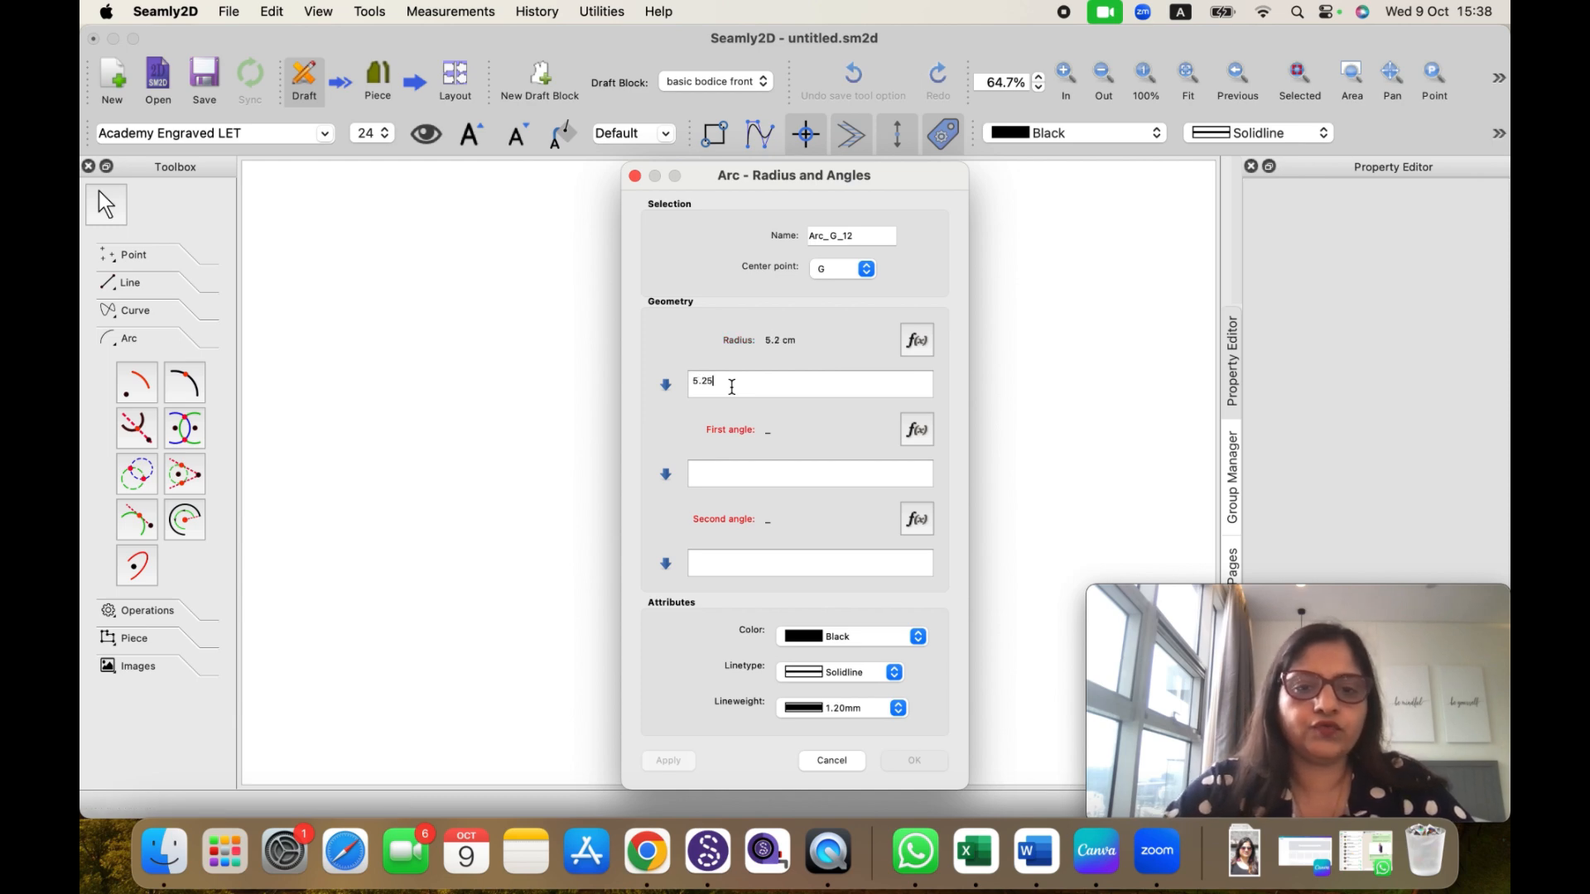
left_click(706, 474)
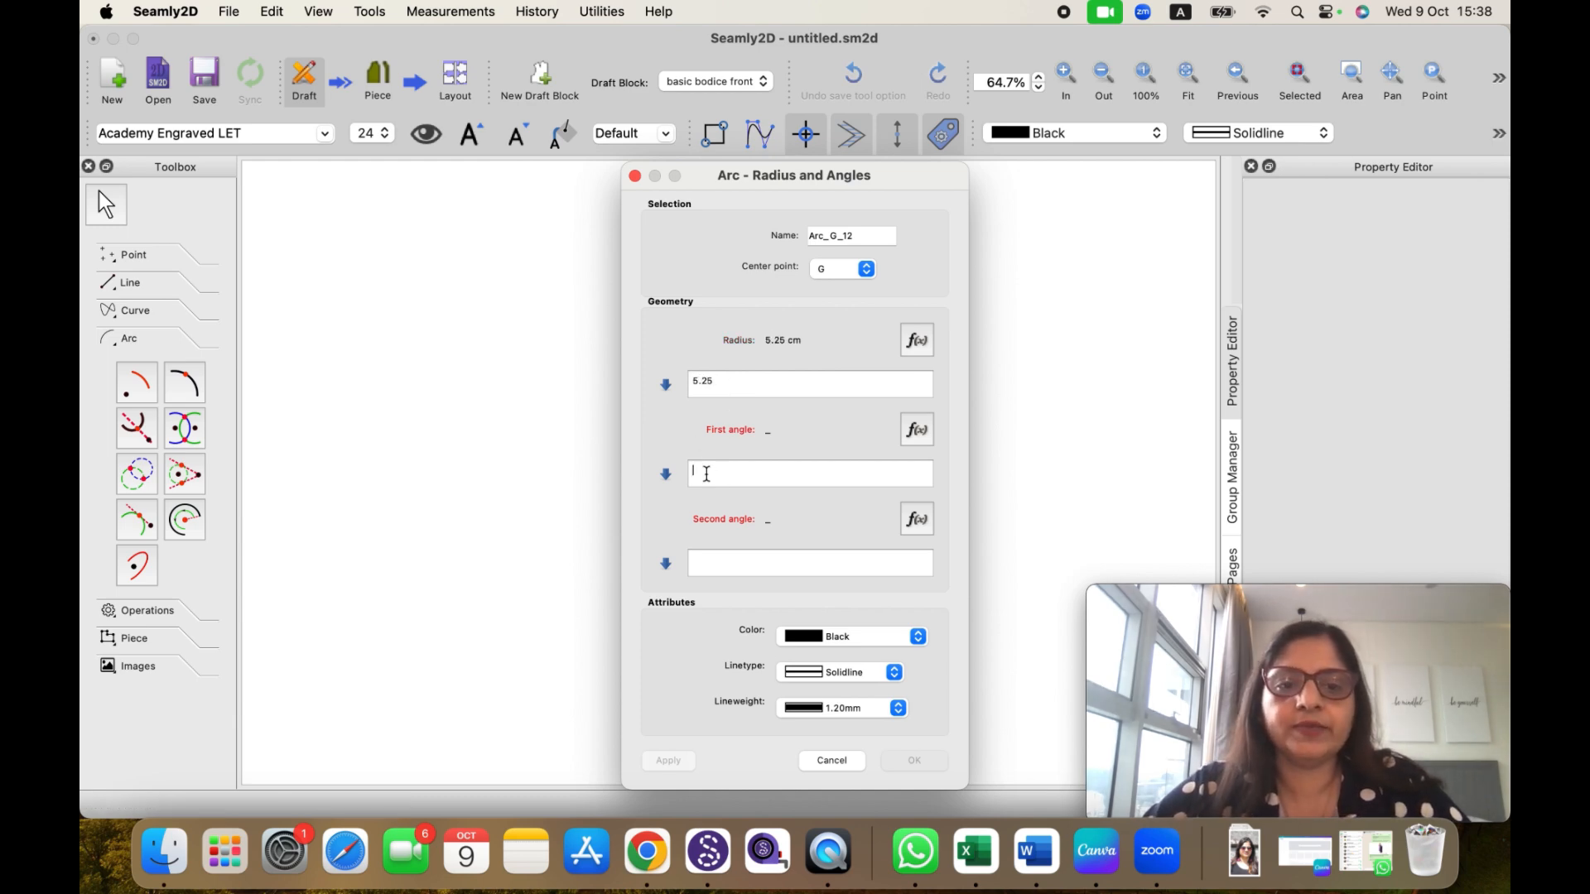
type("150")
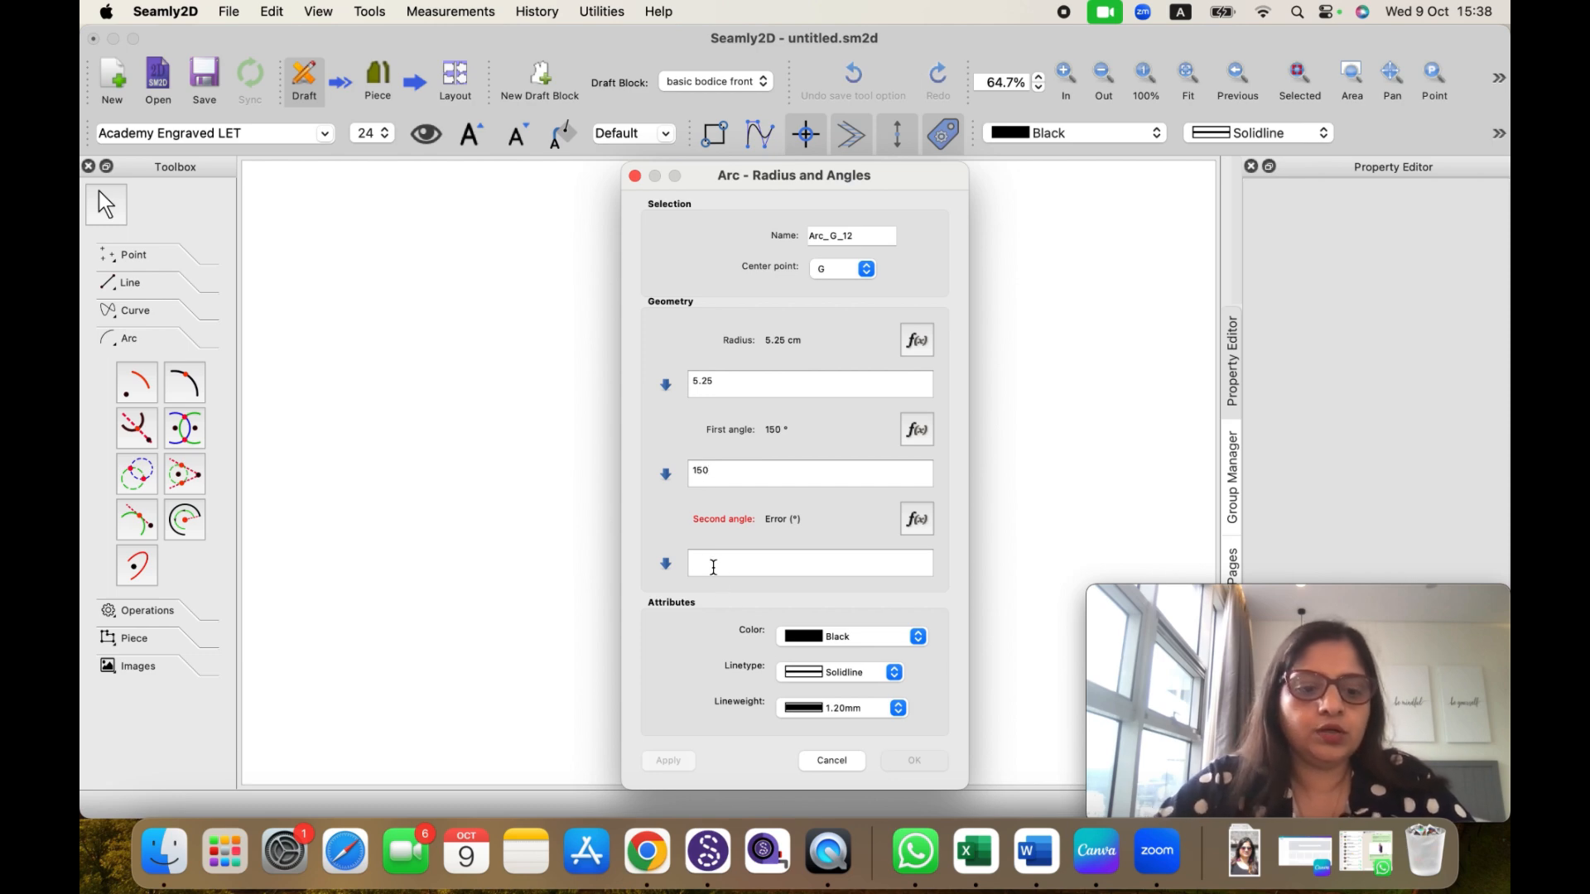
left_click(713, 567)
type("210")
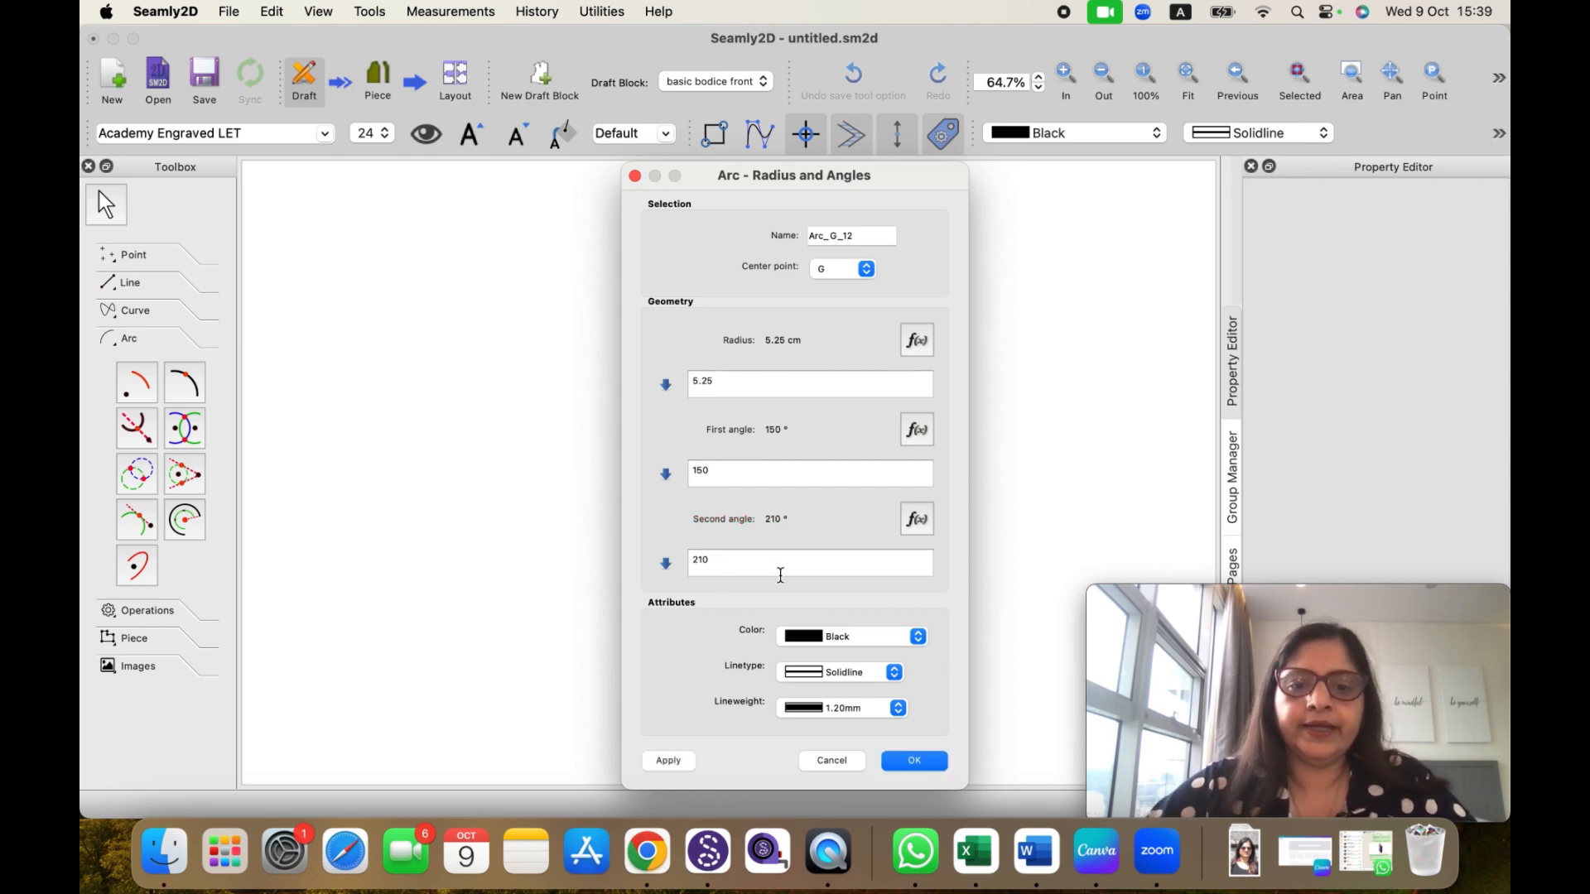
Step: Give the arc centred on G a Deep Pink color and Dash Dot linetype, and create it
left_click(916, 637)
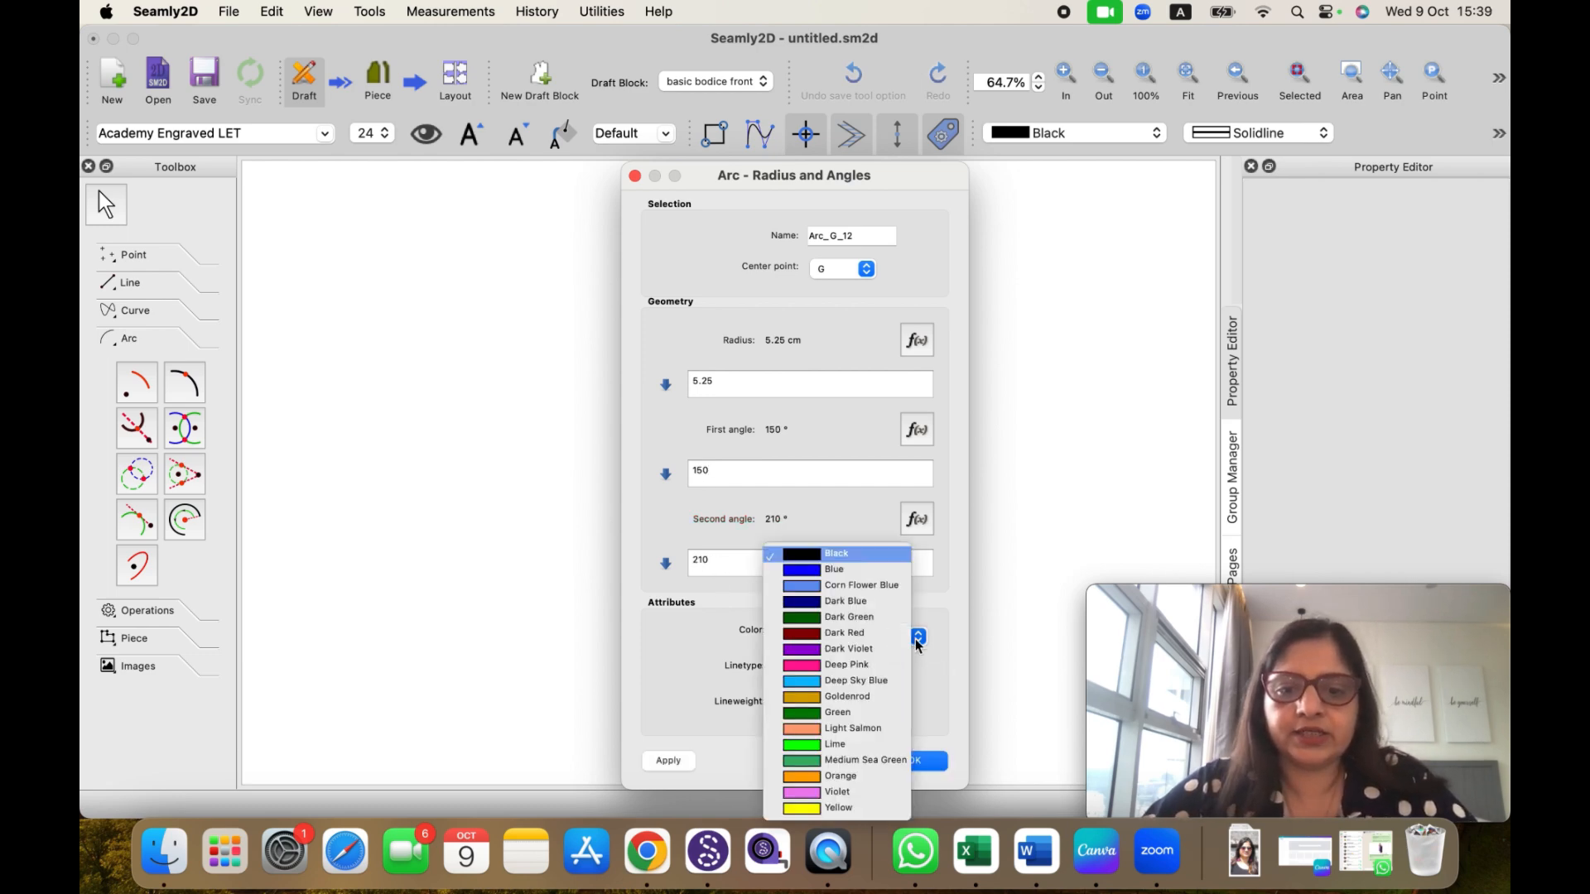
left_click(860, 665)
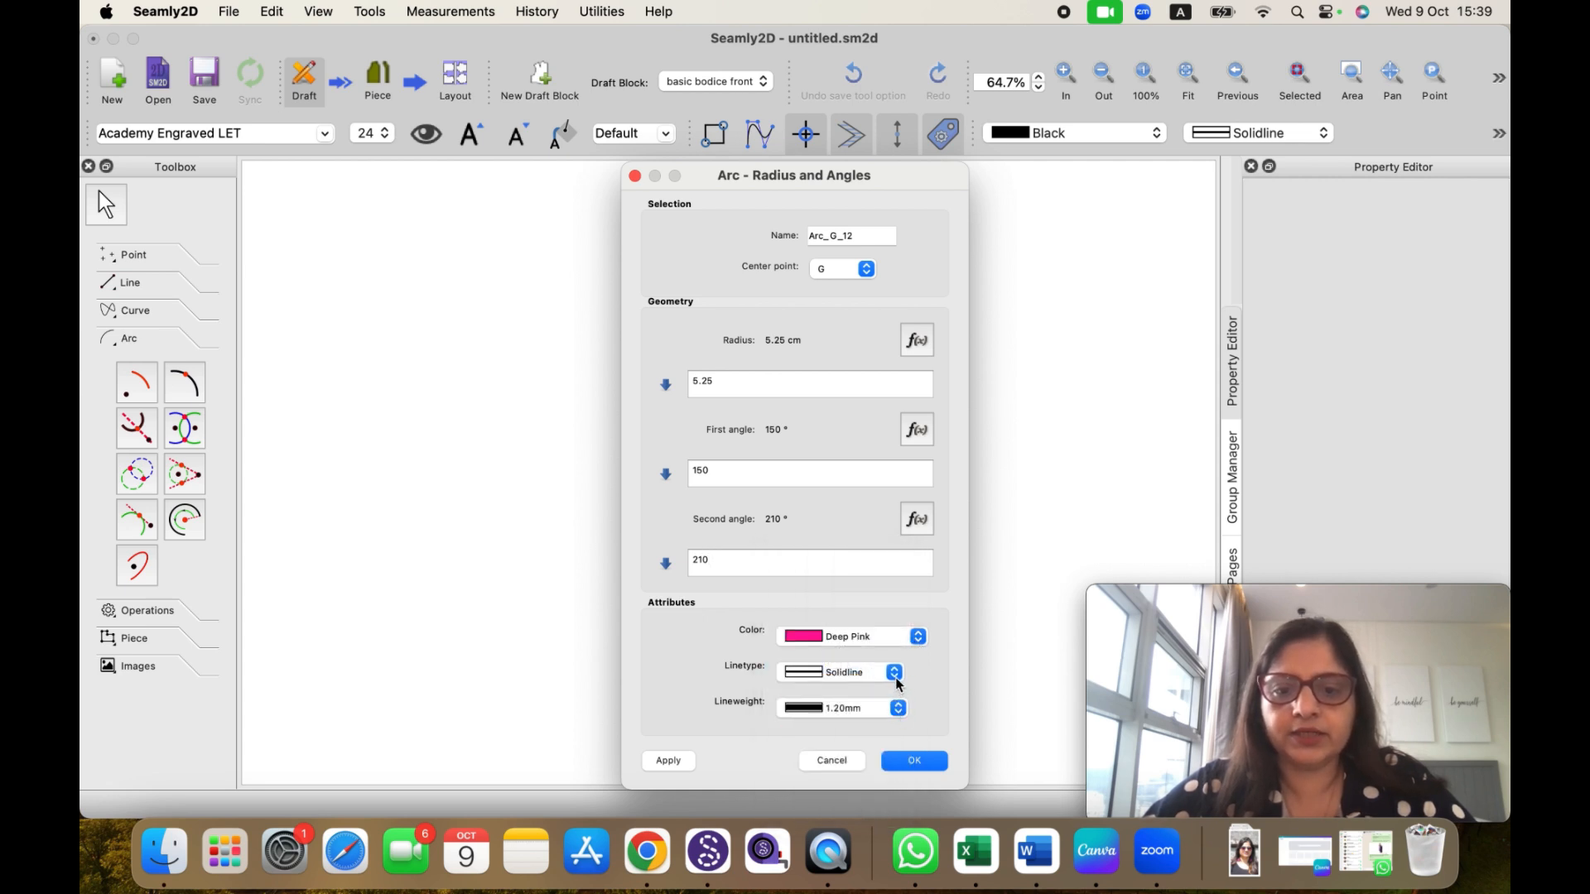
left_click(894, 674)
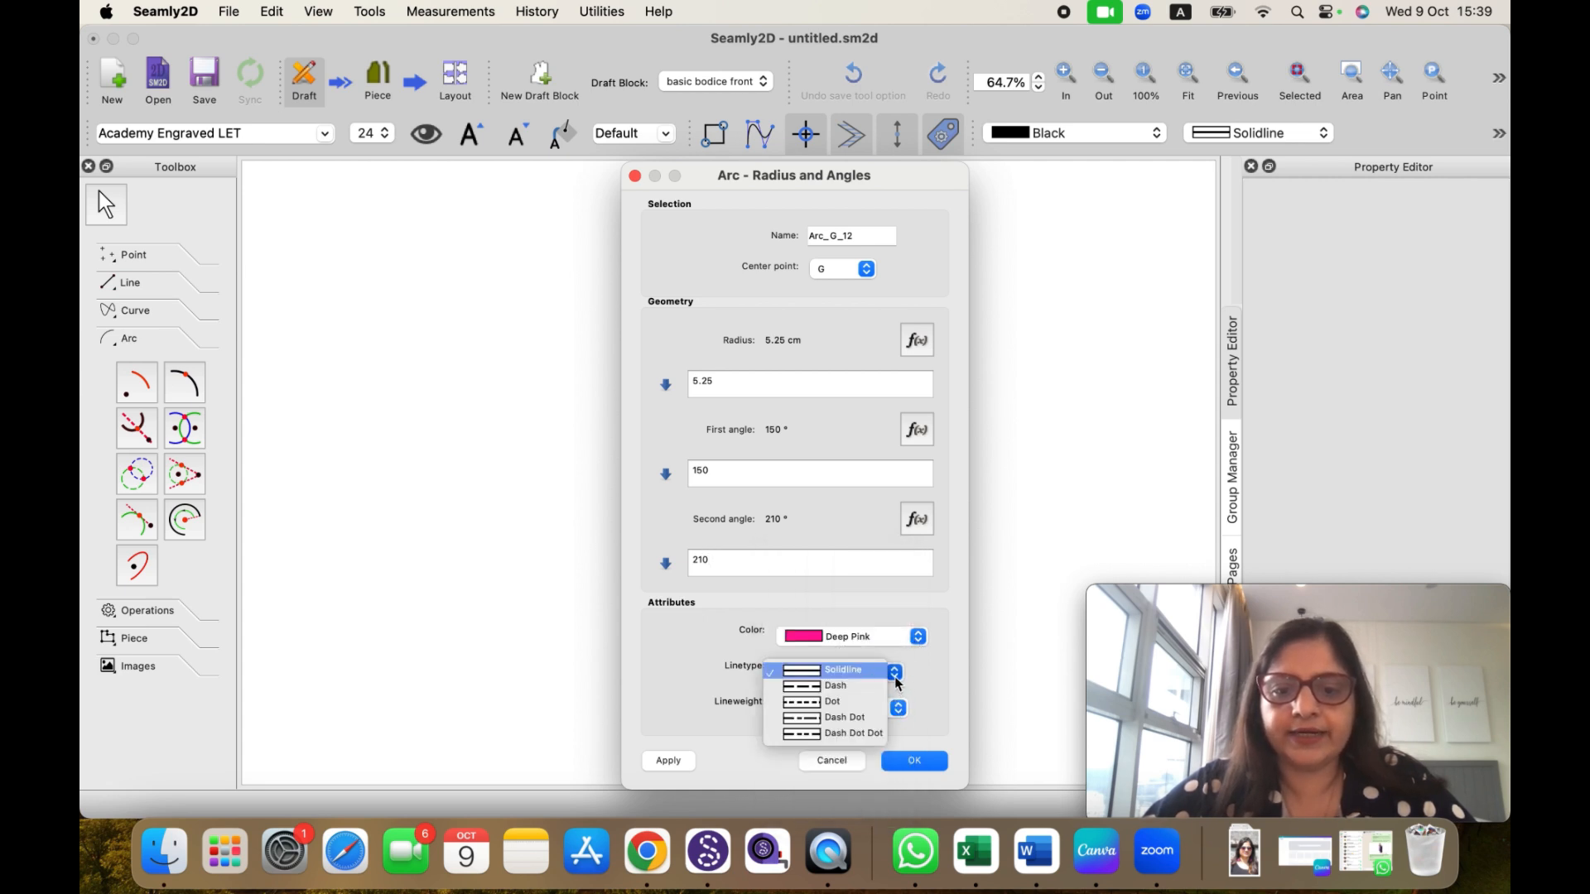
left_click(857, 717)
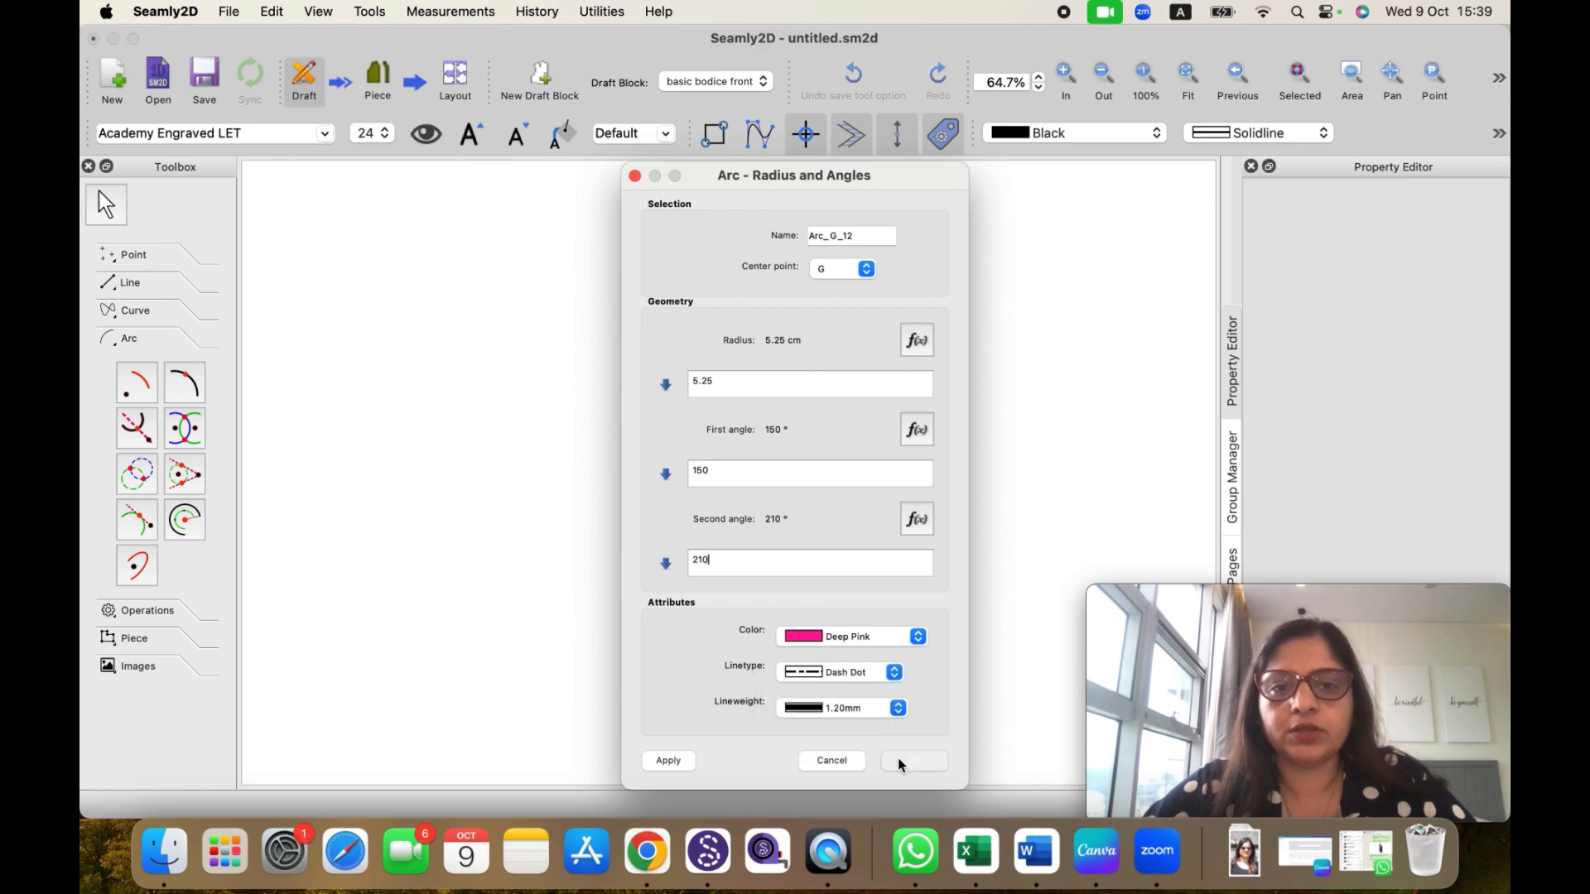
left_click(901, 761)
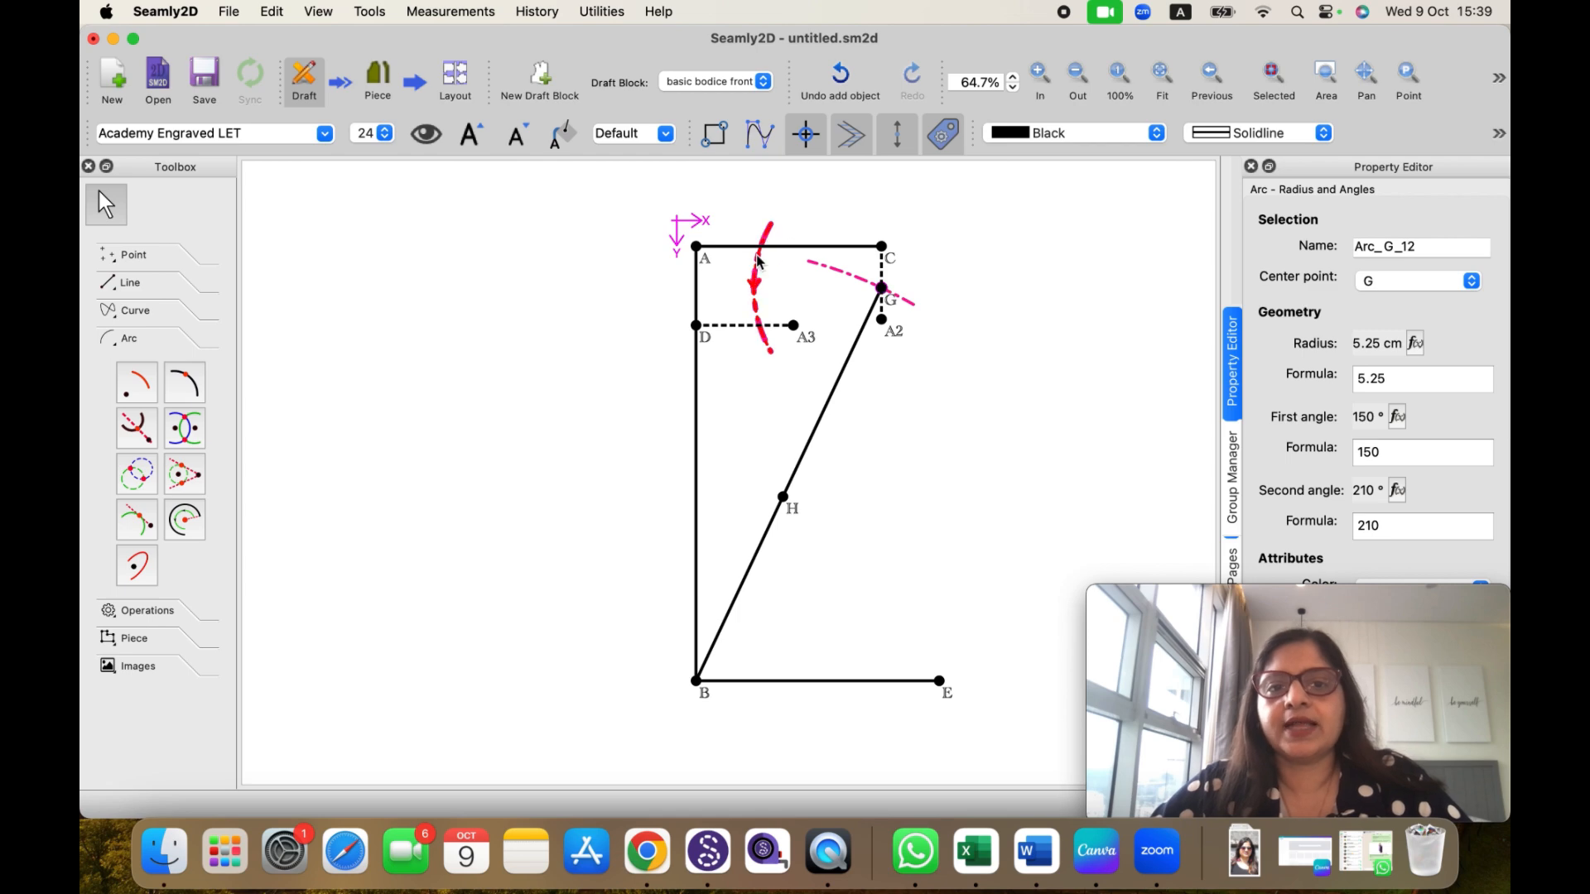
Step: Set the second angle of the arc centred on G to 190°
left_click(1388, 527)
key("BackSpace")
type("1")
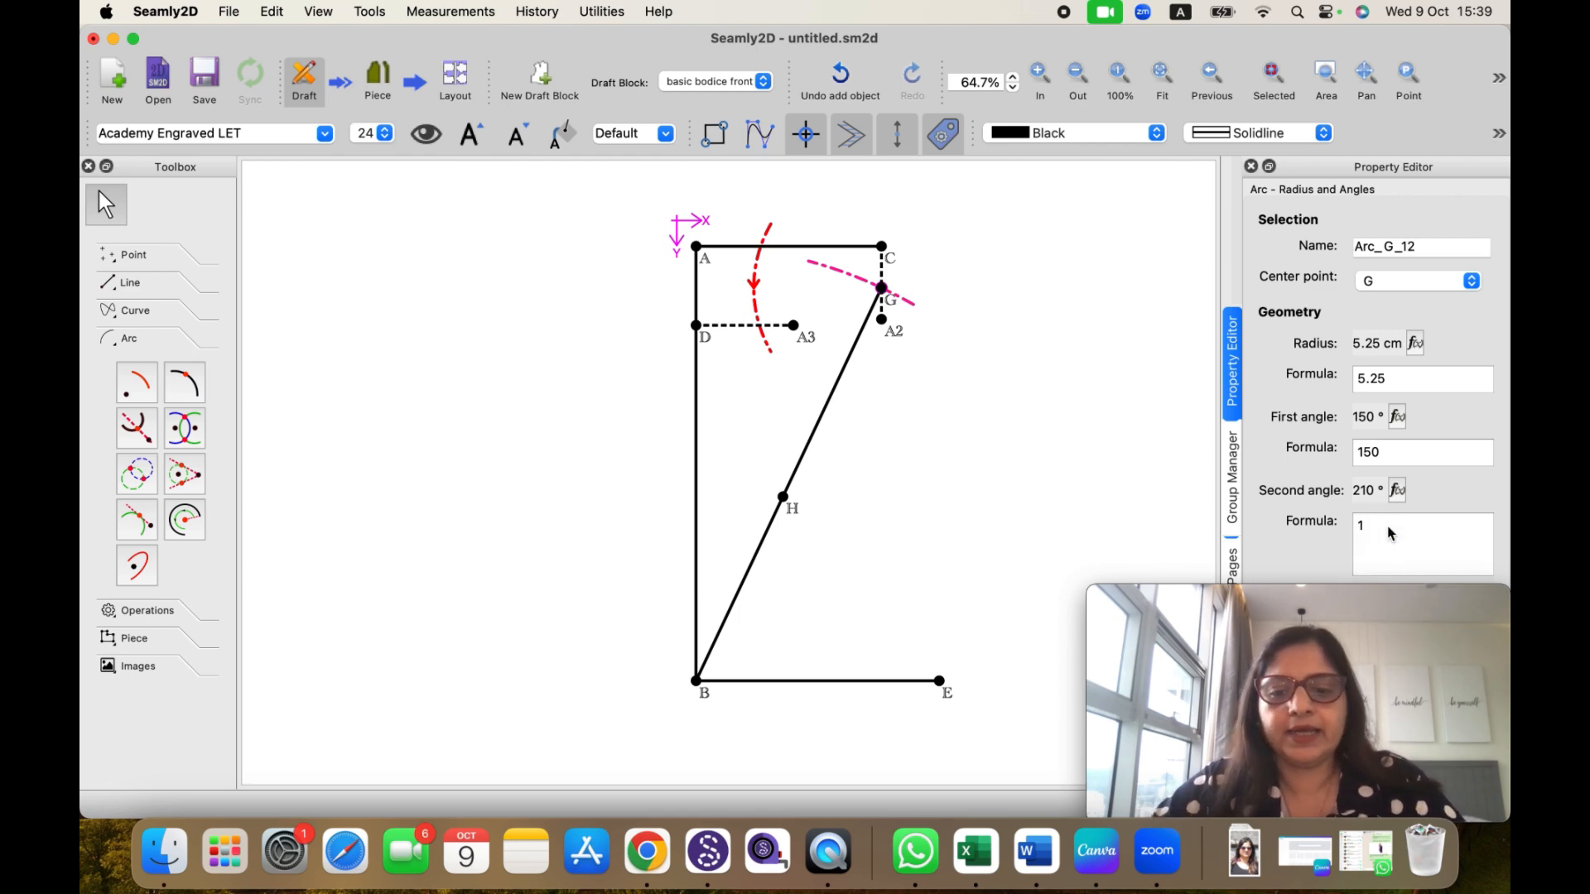
key("Caps_Lock")
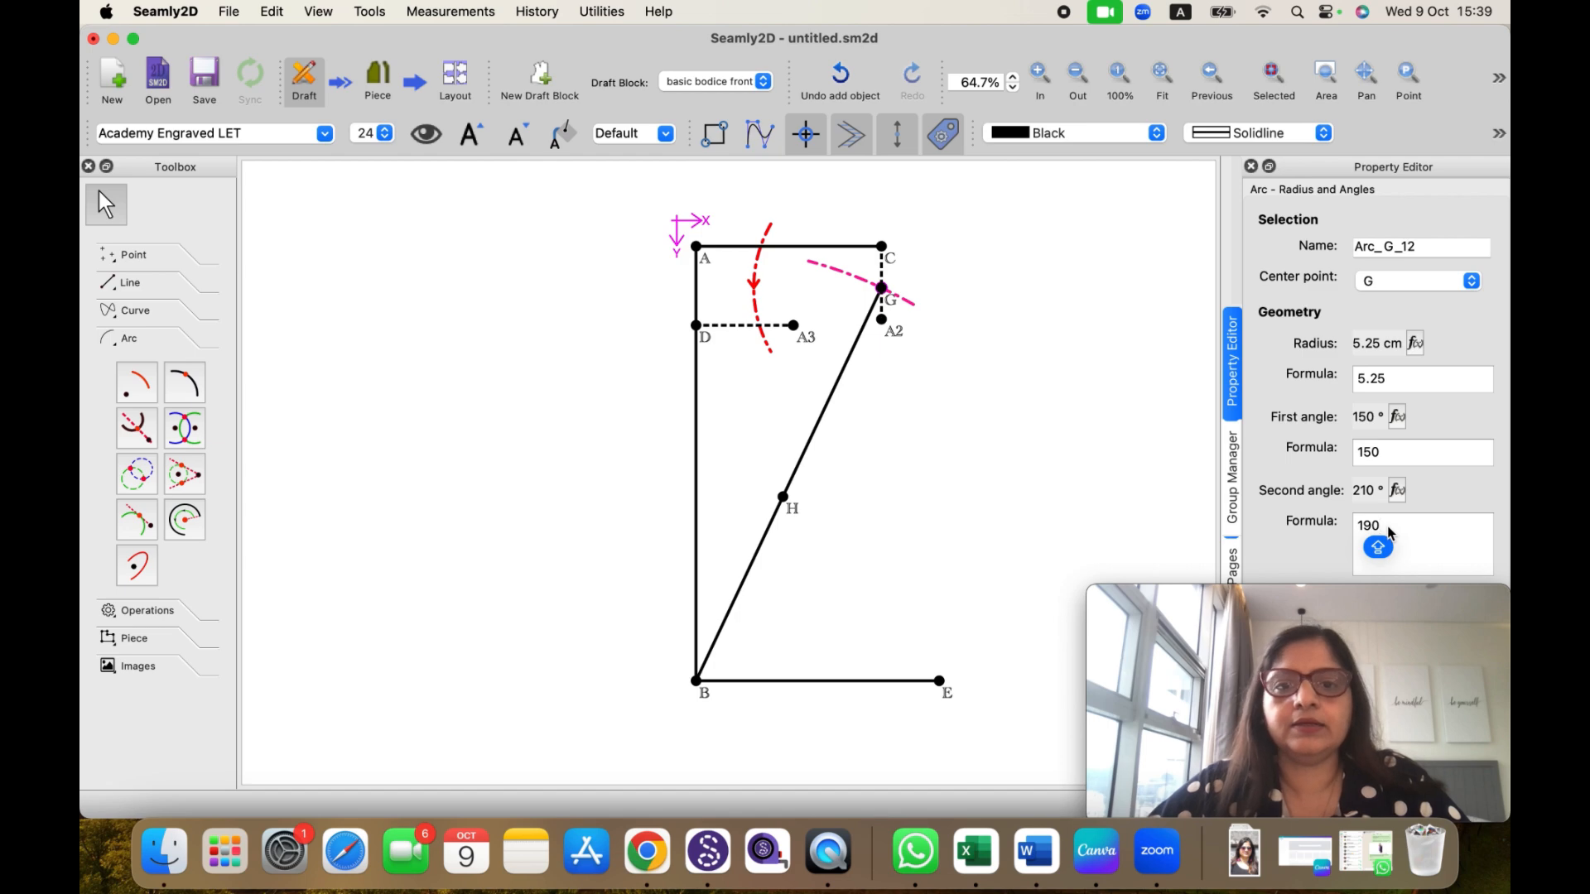
key("Return")
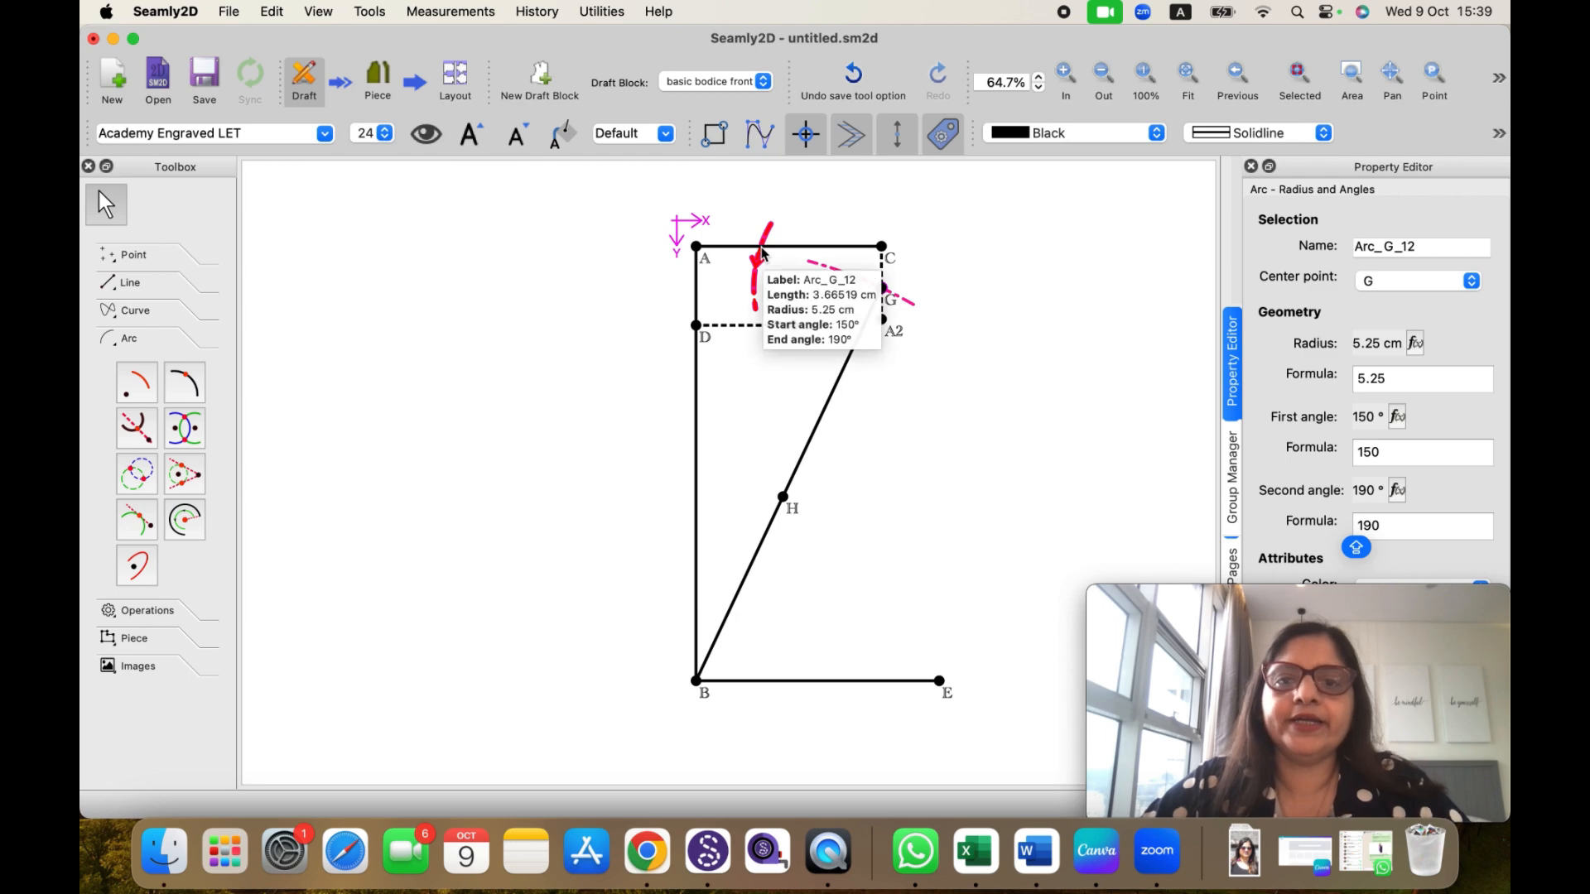
Step: Create a point where line A–C meets the arc centred on G with radius 5.25 cm
left_click(156, 263)
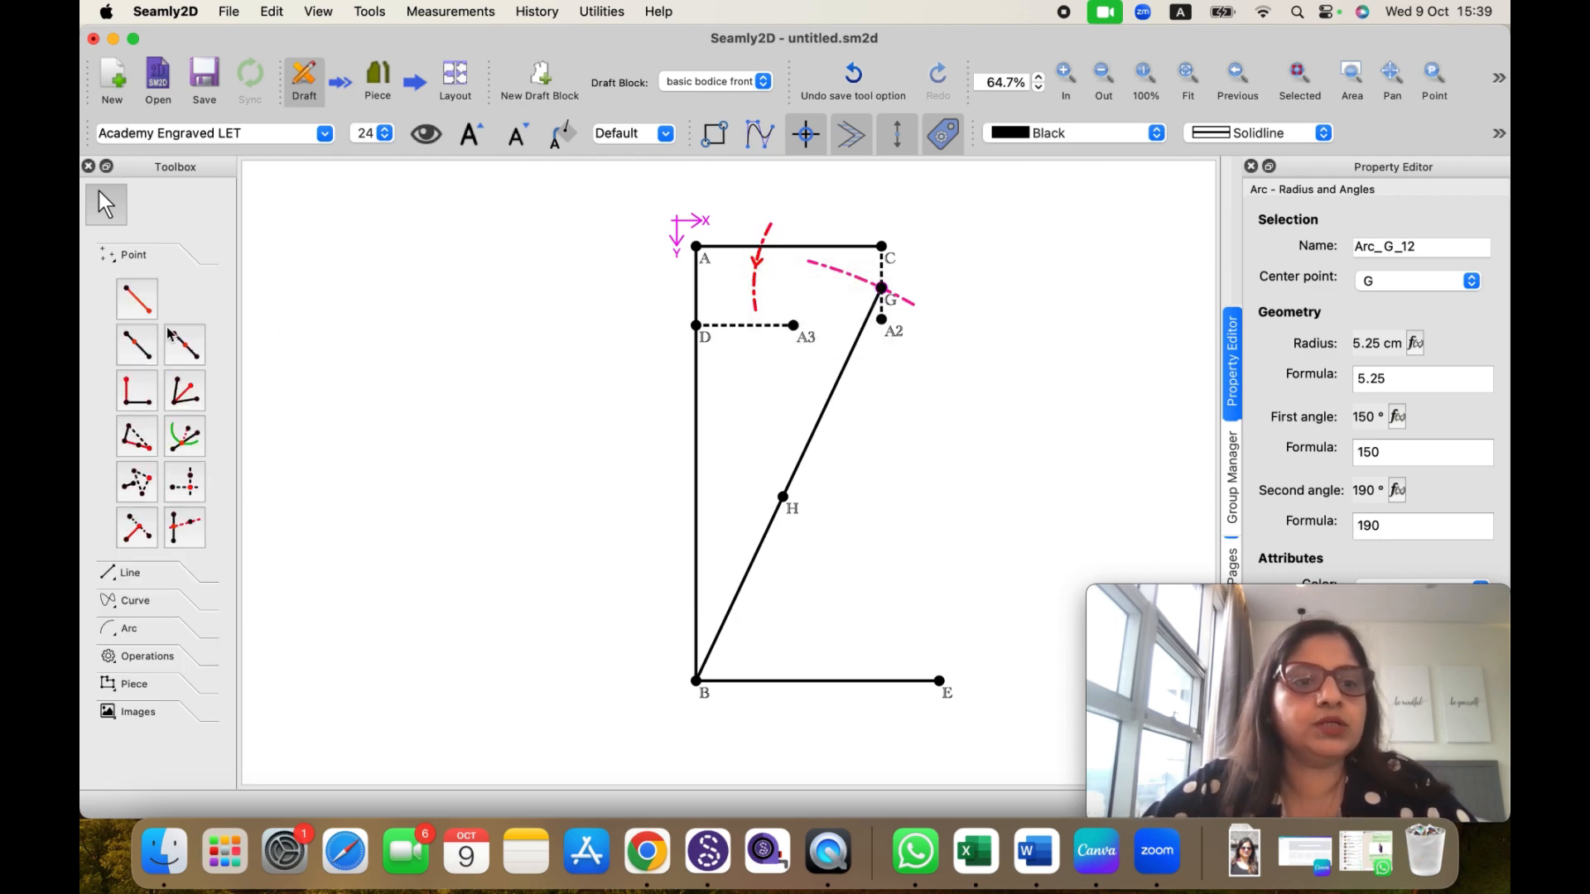
left_click(186, 439)
left_click(697, 247)
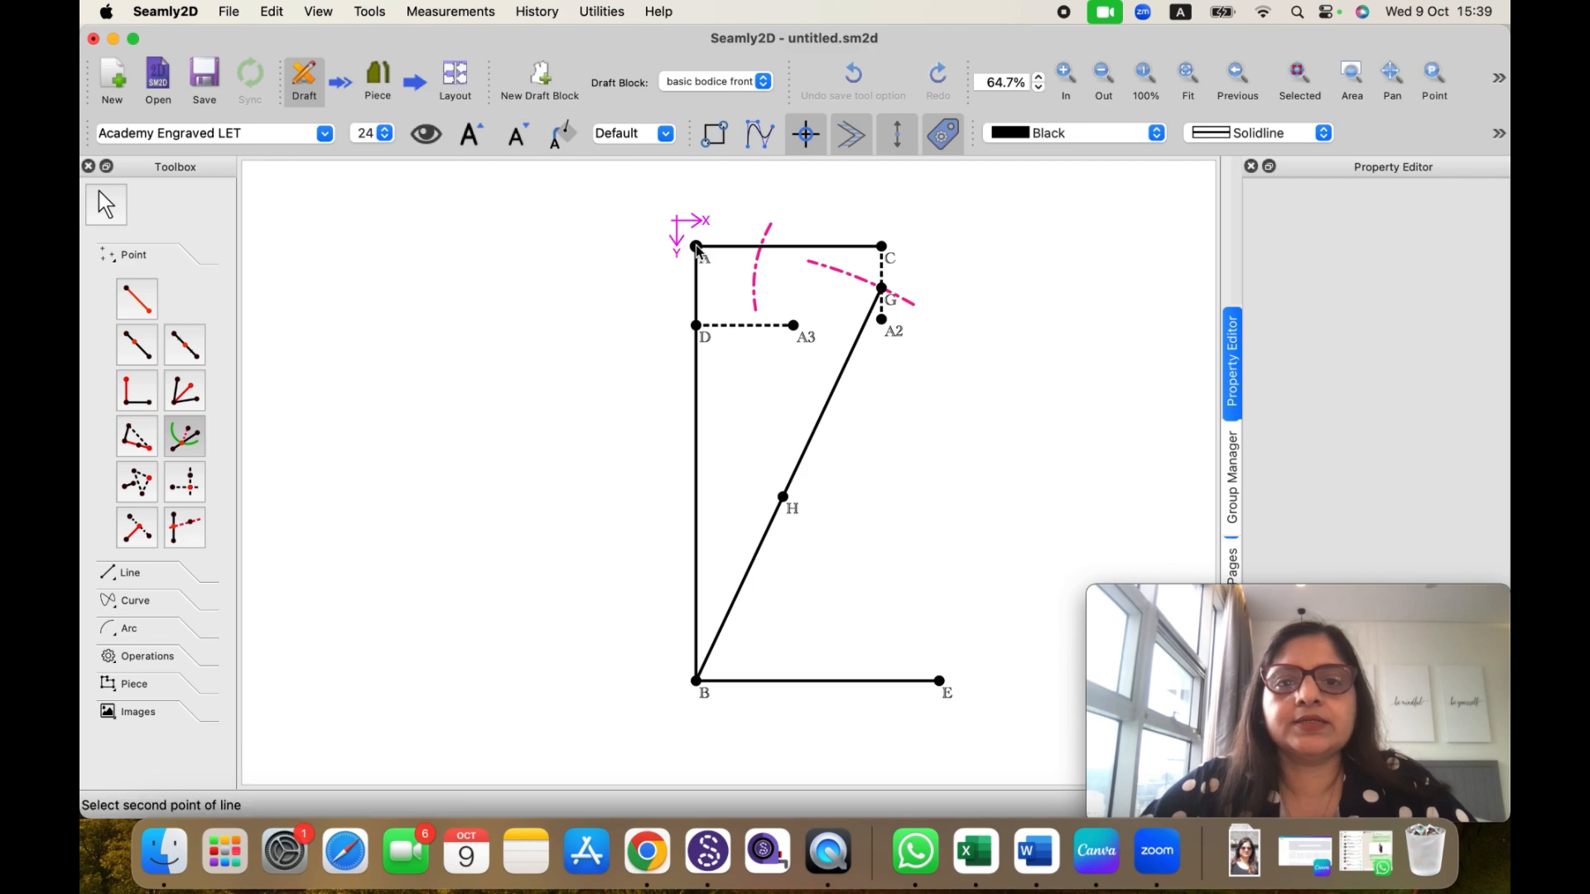
left_click(881, 248)
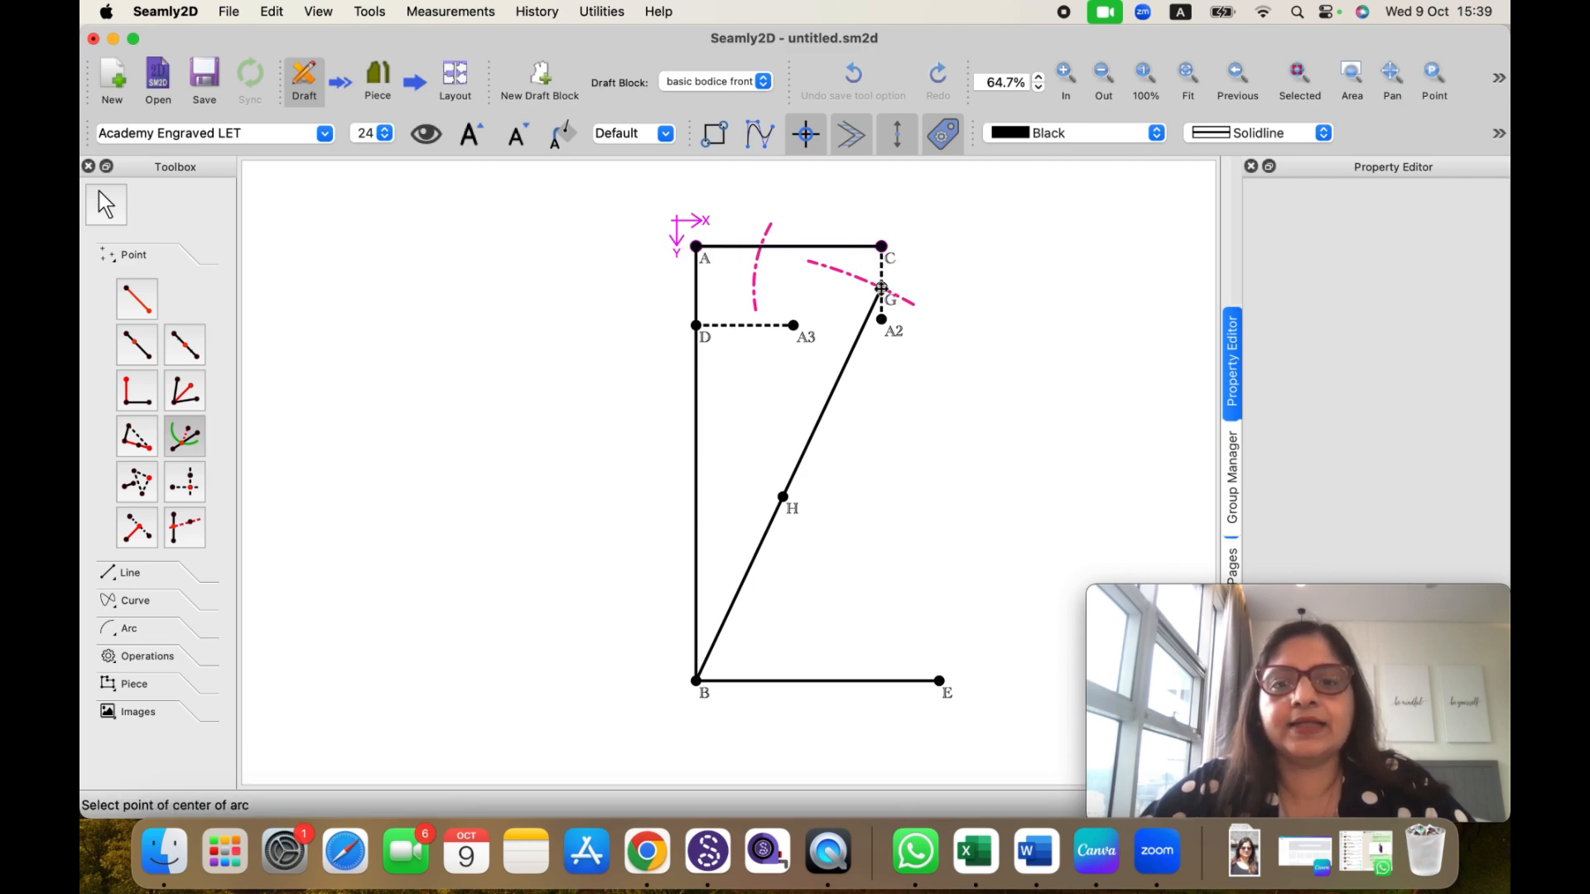
left_click(882, 287)
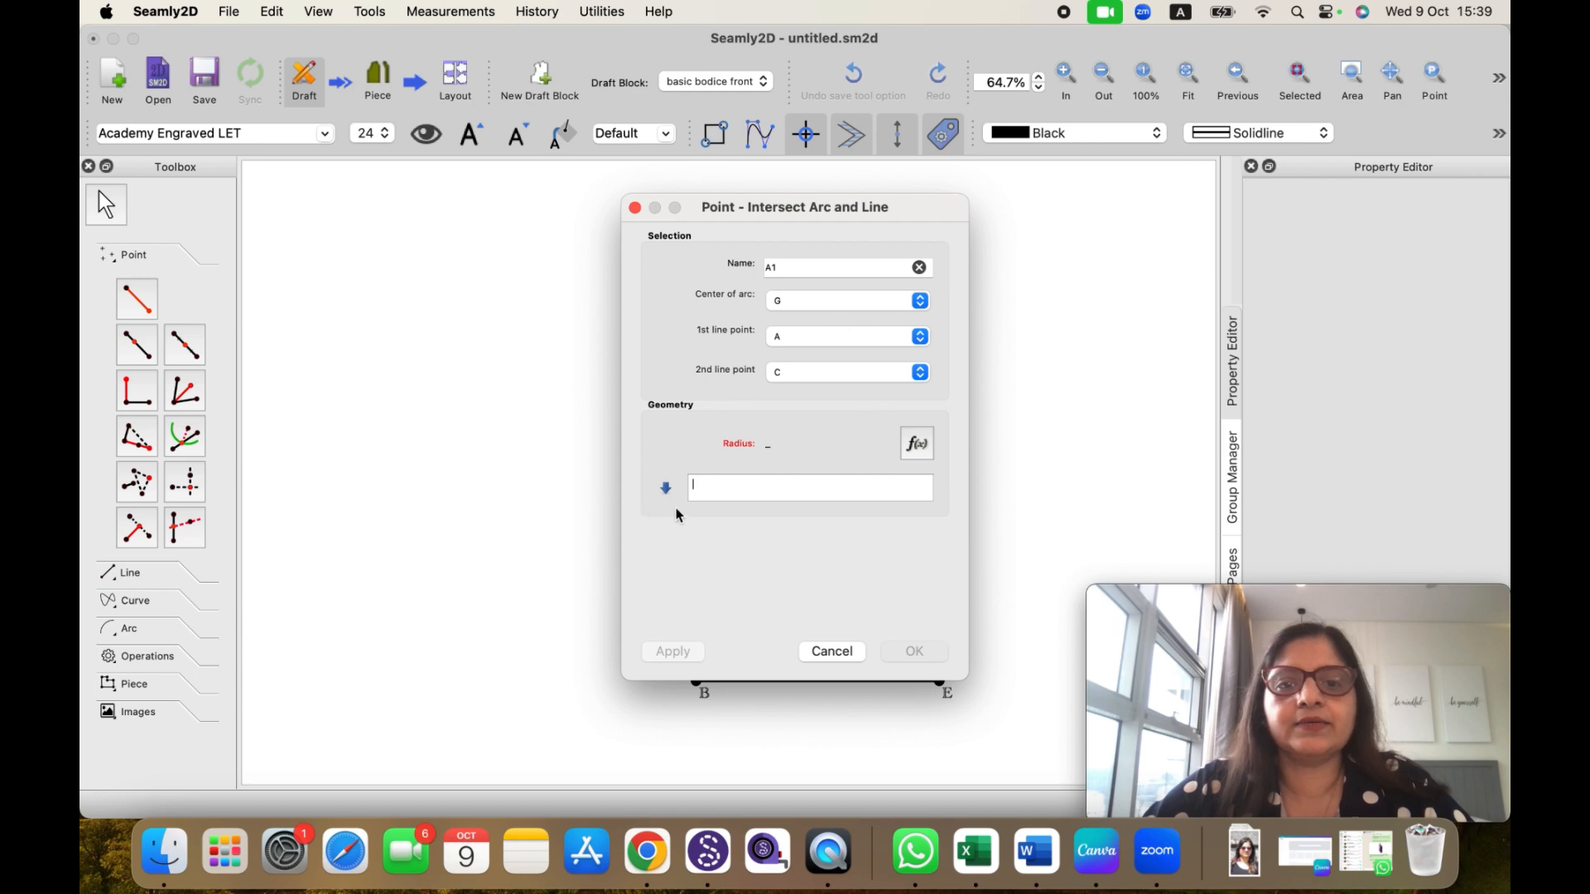
type("5.")
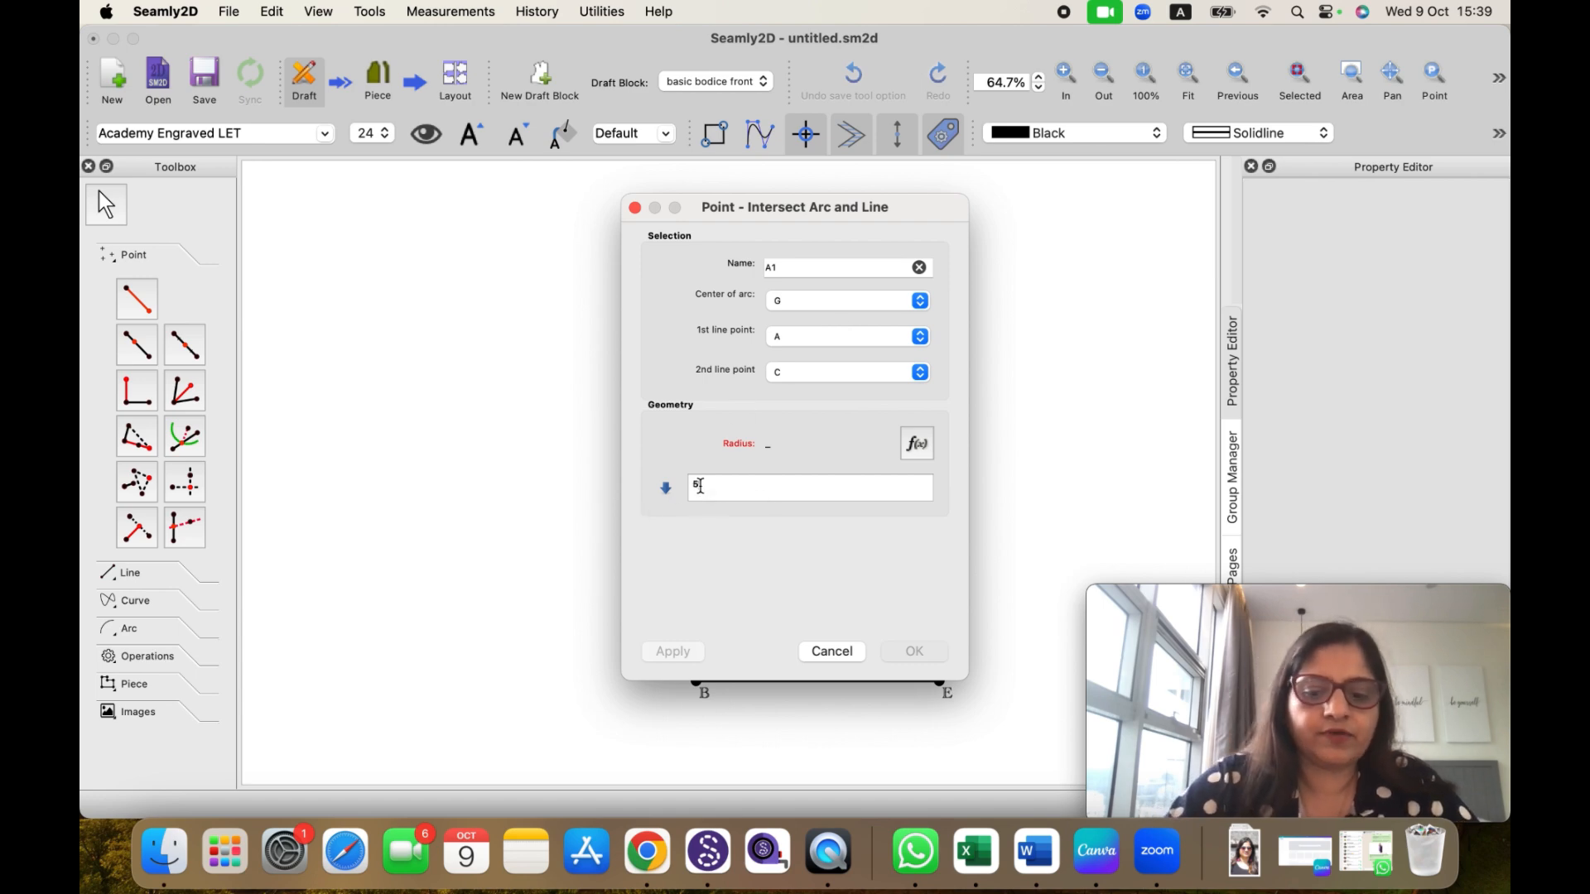
type("25")
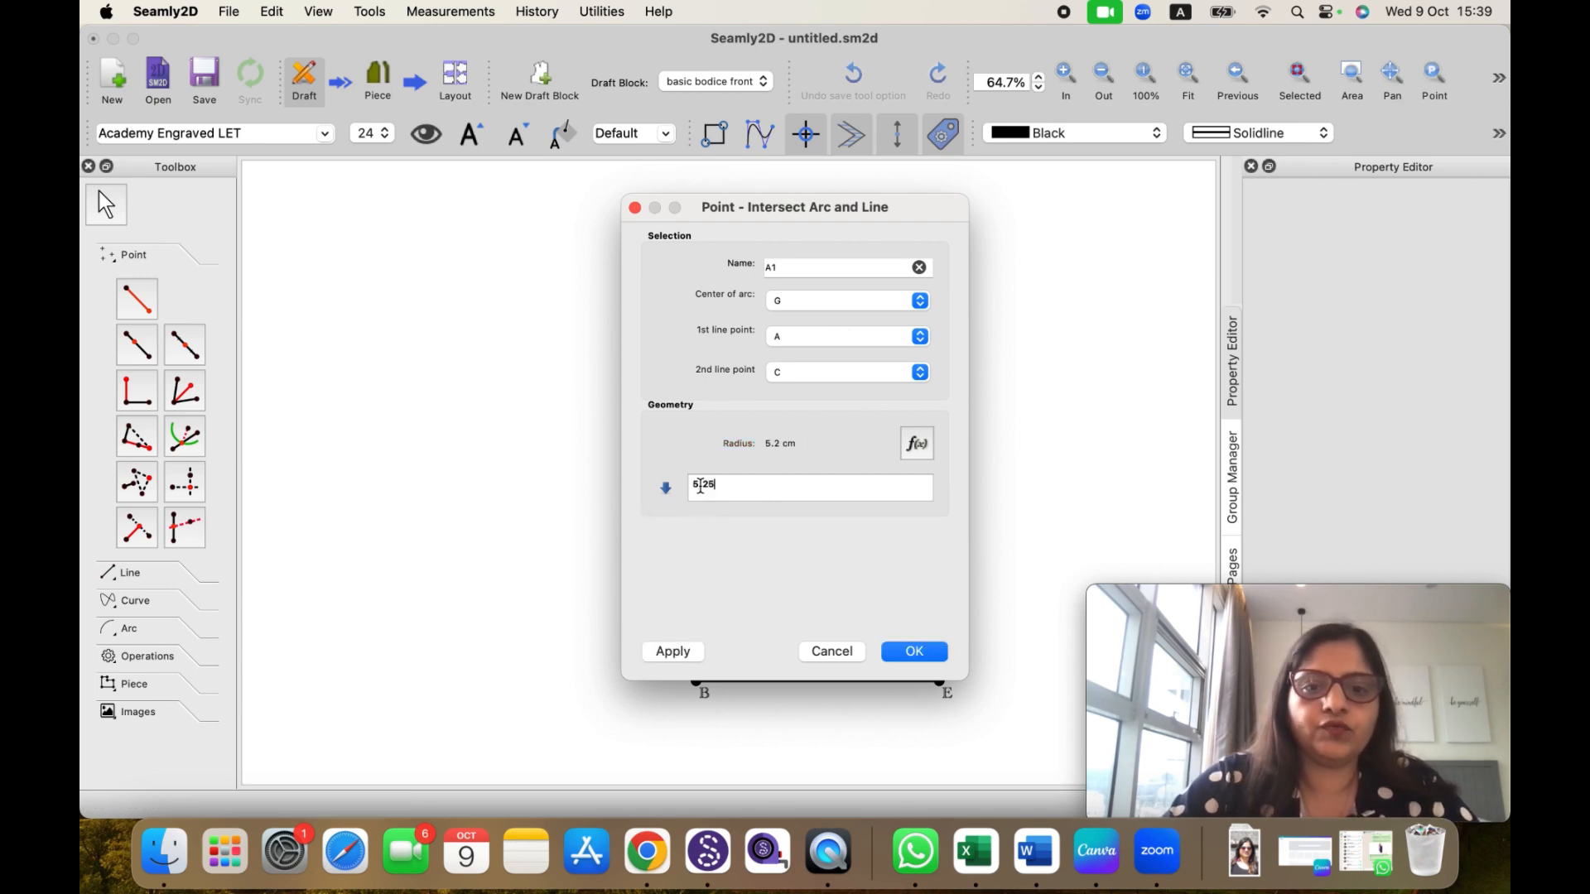
left_click(920, 652)
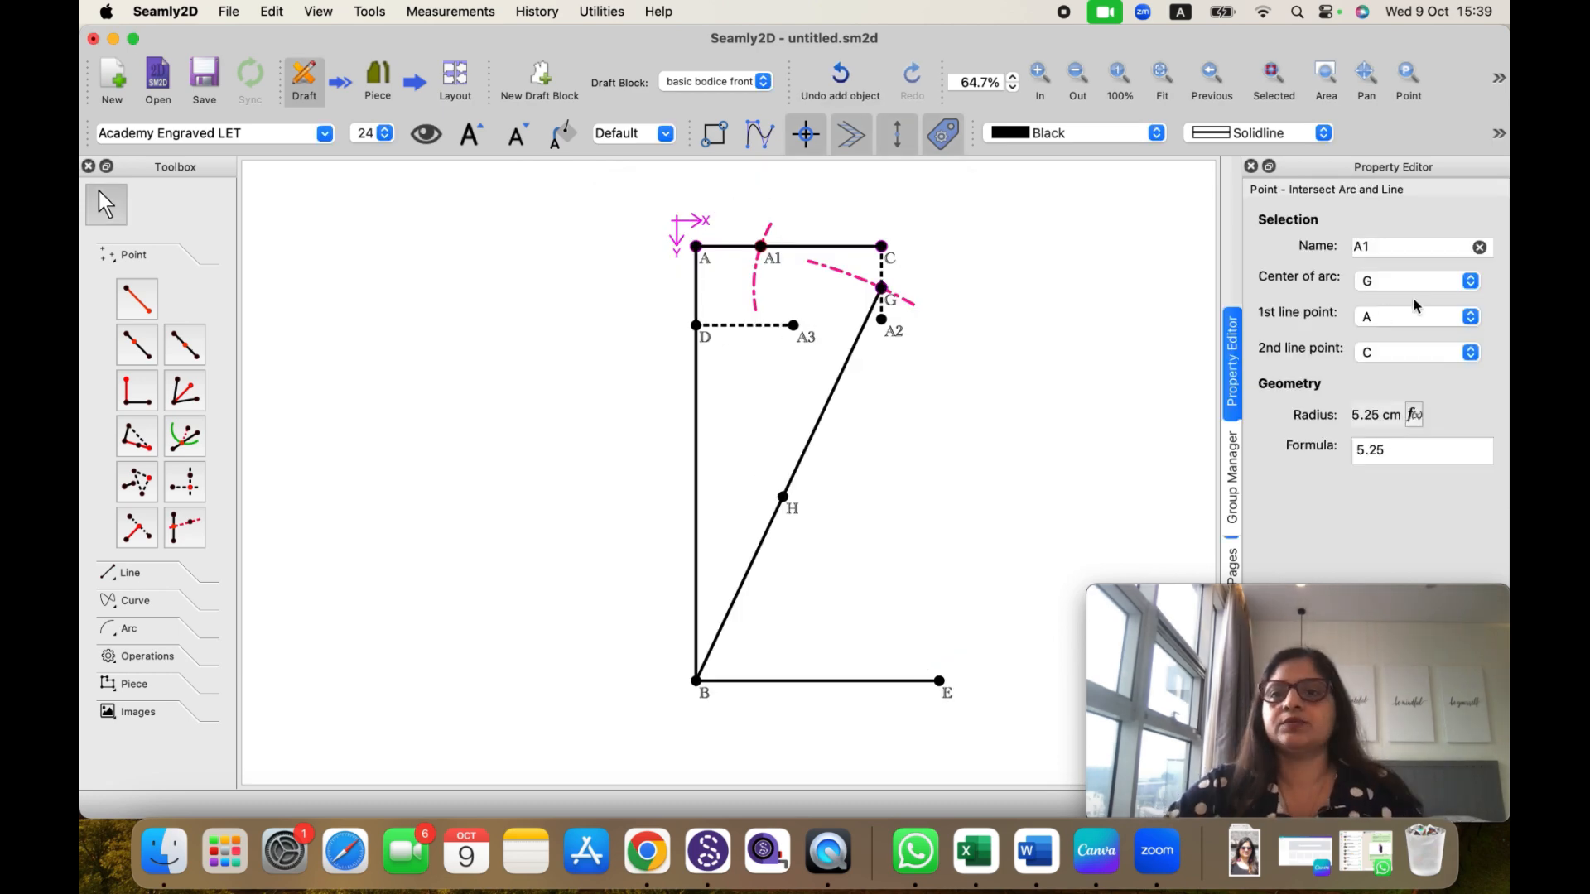
Step: Rename the arc intersection point on line A–C as I and draw a line from I to G
left_click_drag(1372, 245, 1349, 249)
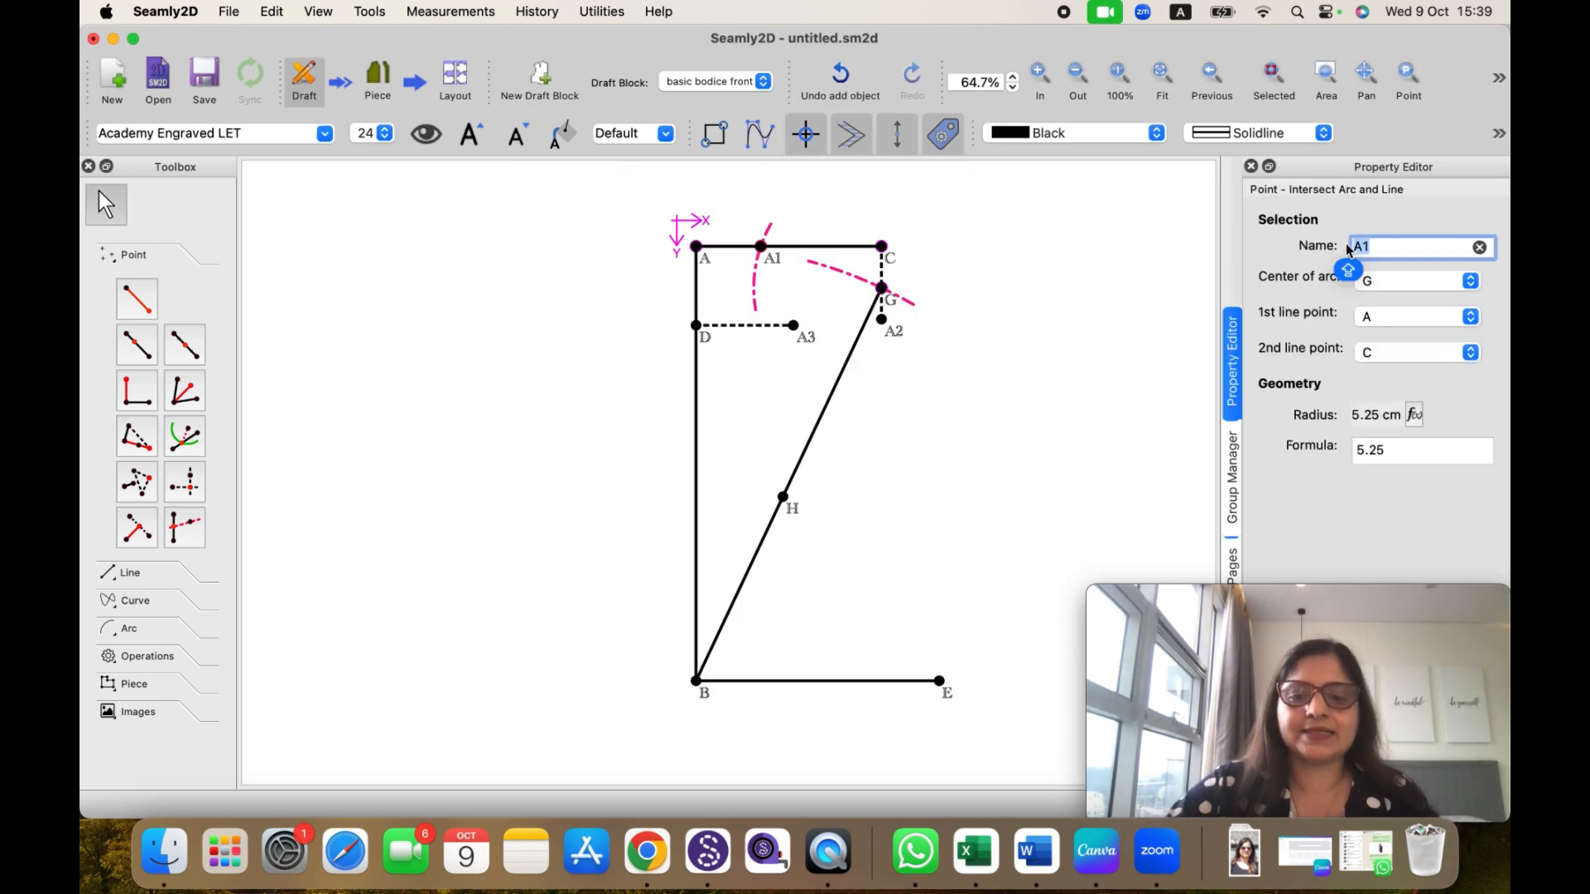
type("I")
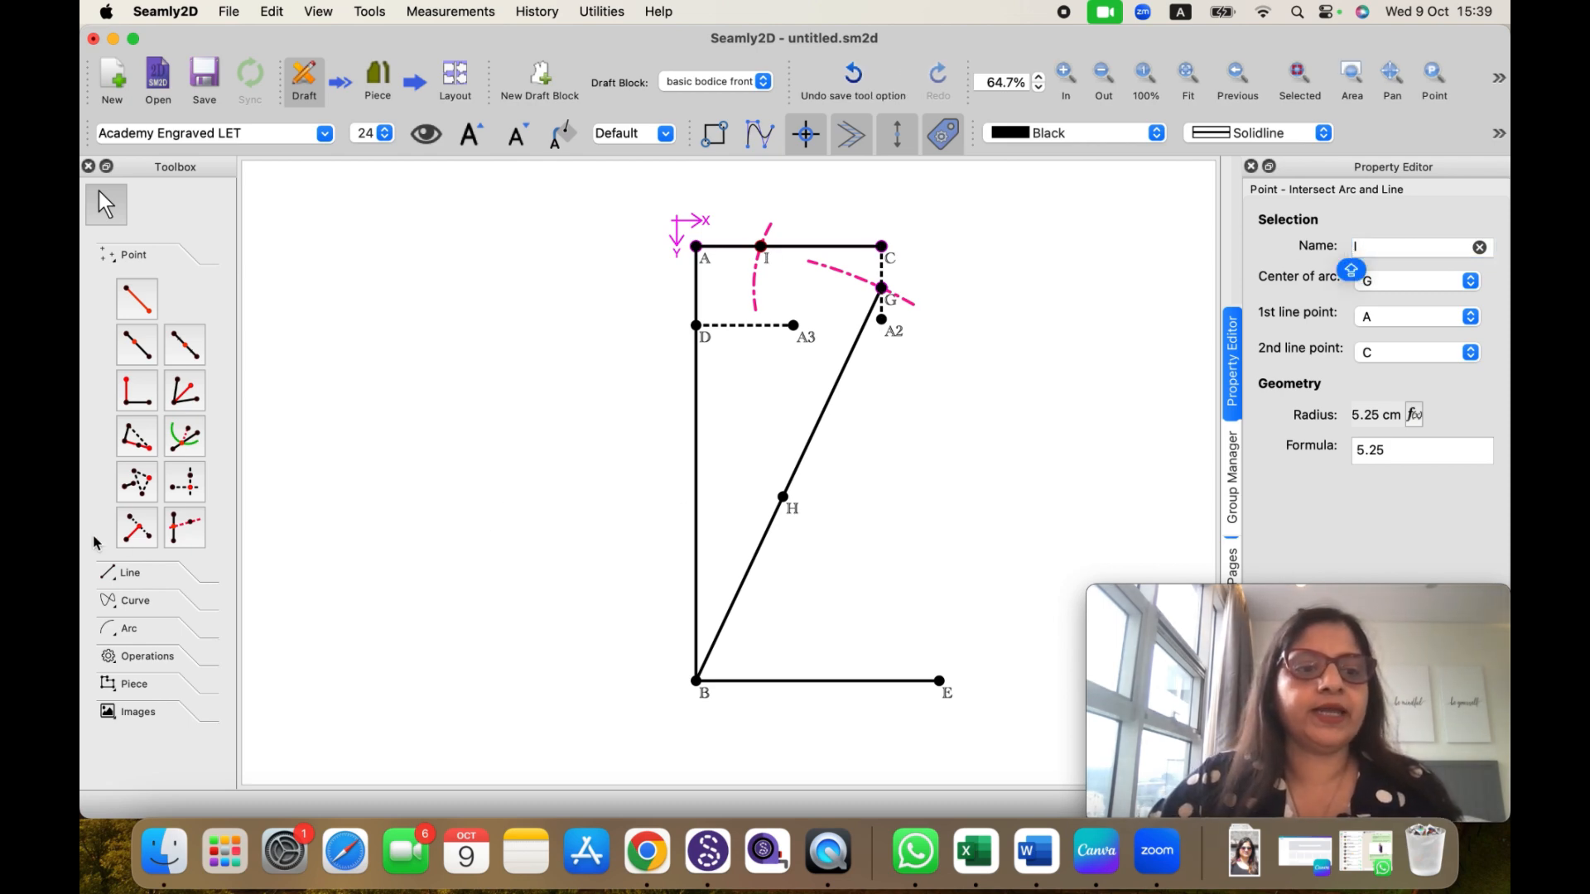
left_click(107, 575)
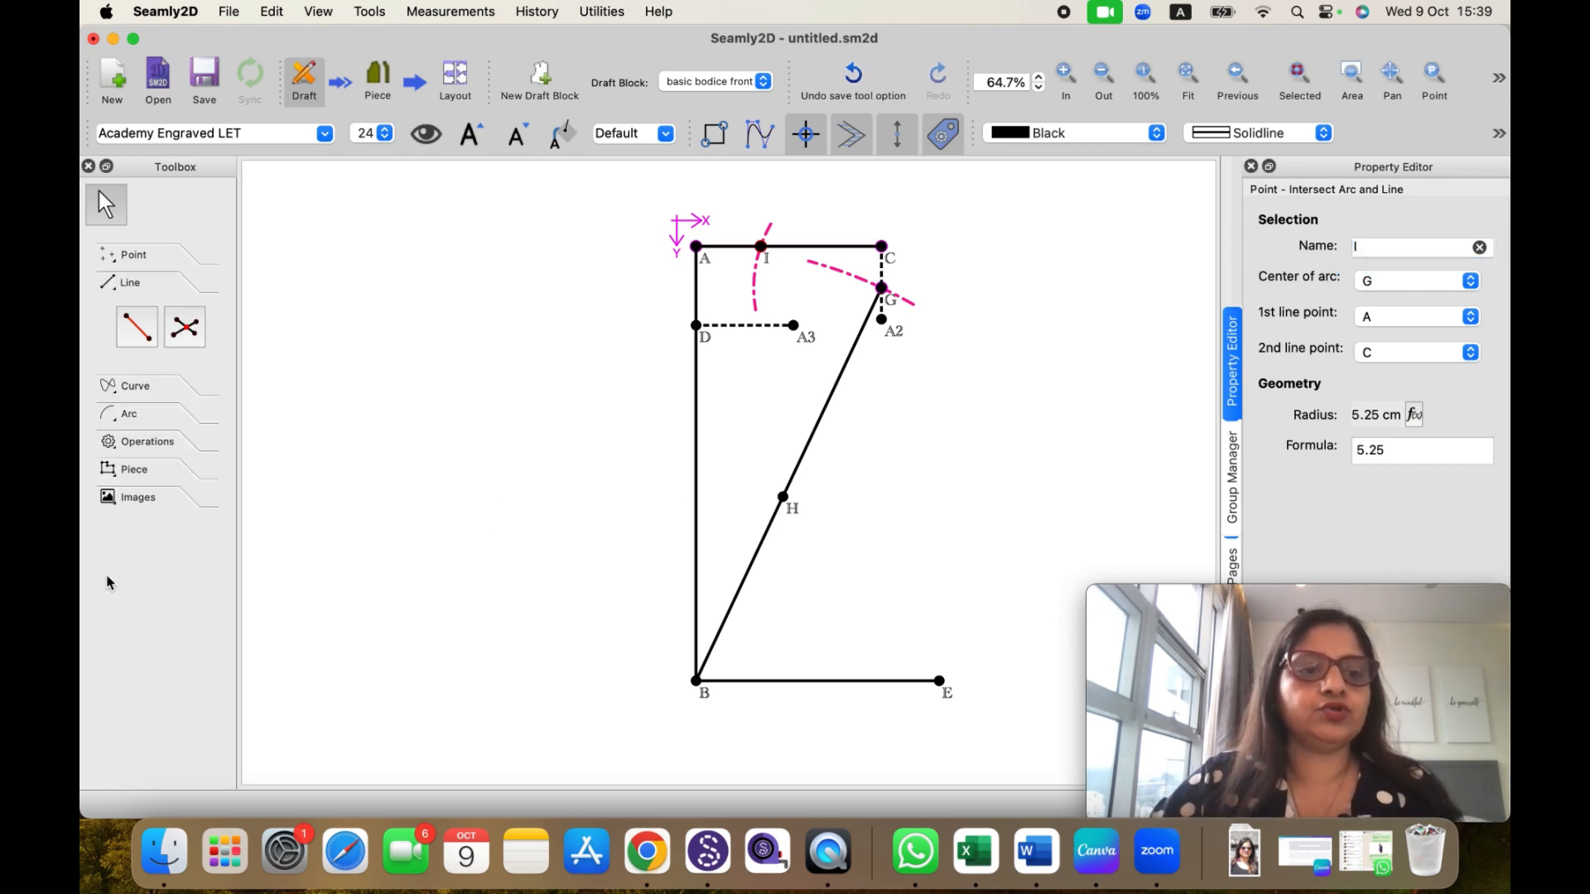
left_click(138, 330)
left_click(761, 247)
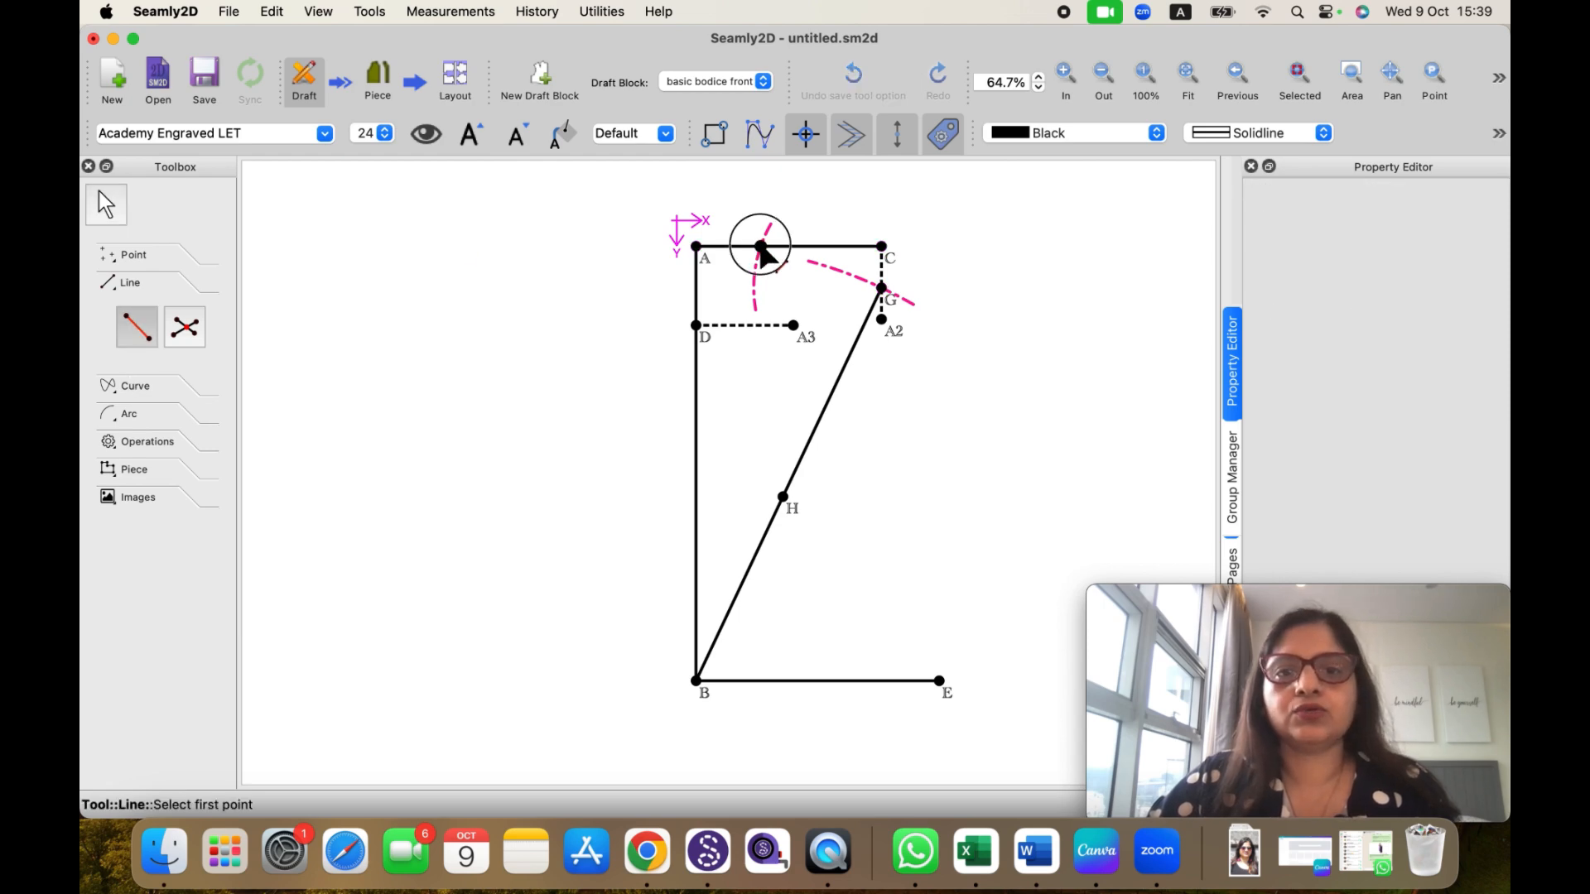
left_click(882, 289)
left_click(1037, 281)
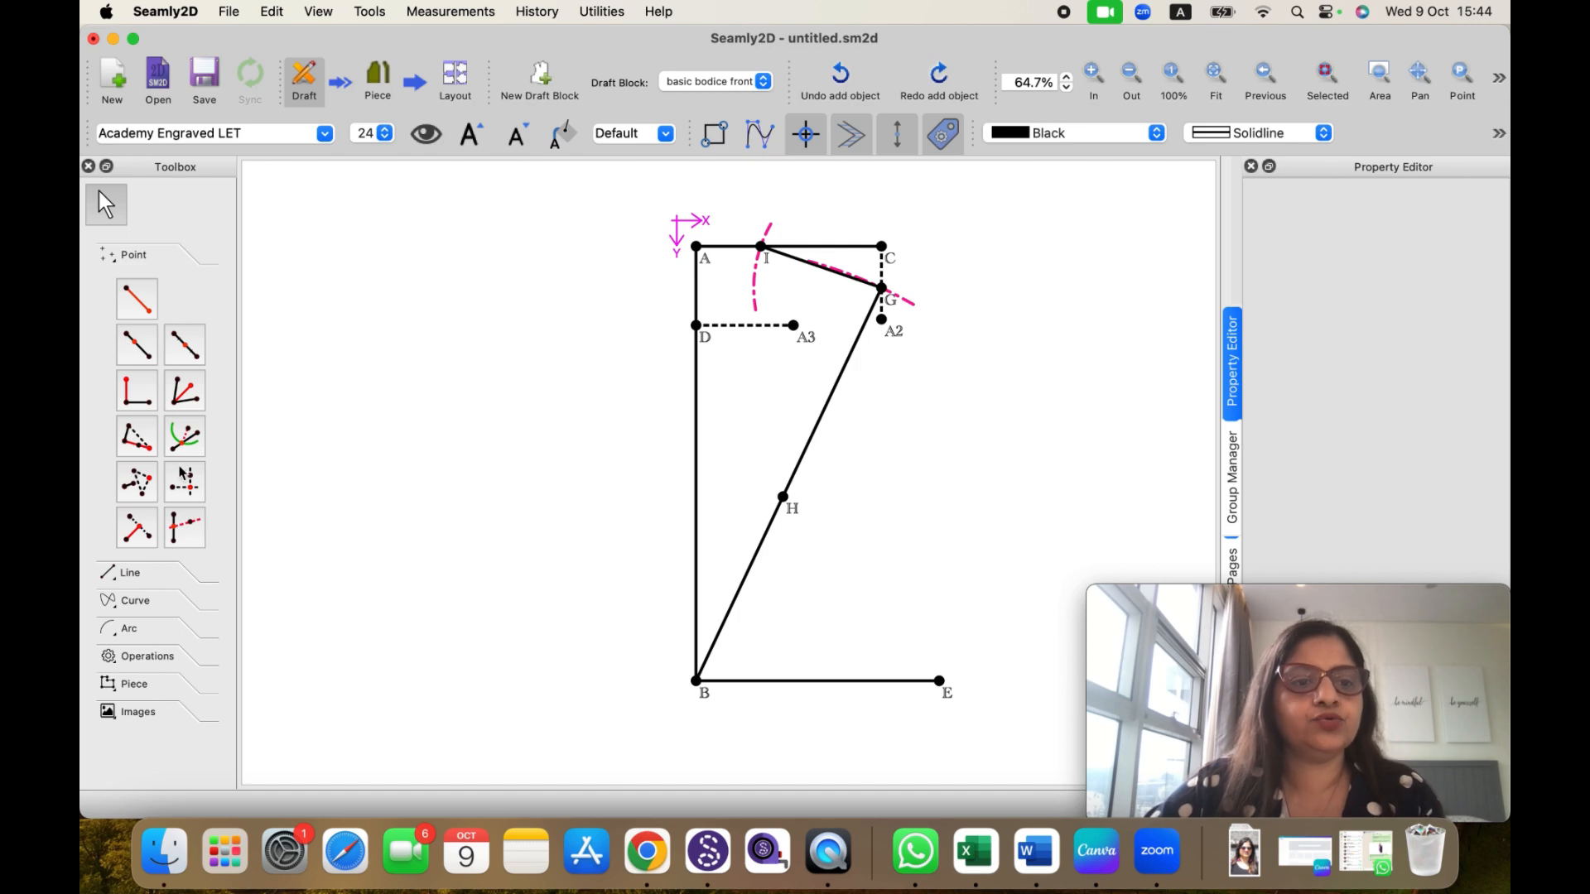
Step: Create an Intersect XY point using A for the vertical and H for the horizontal, and name it J
left_click(184, 479)
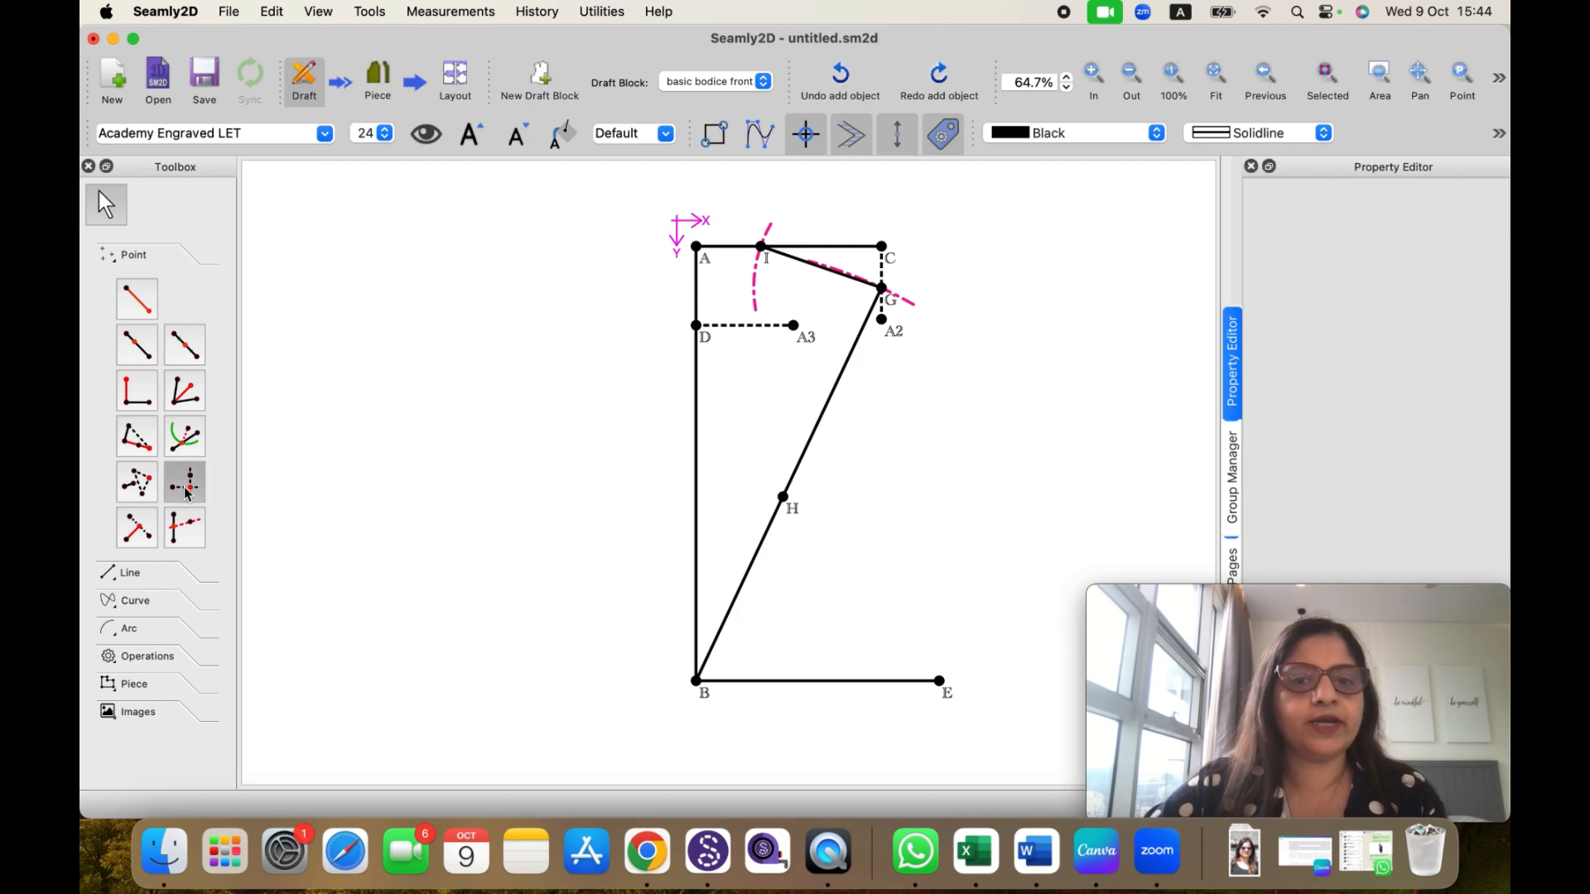
left_click(697, 247)
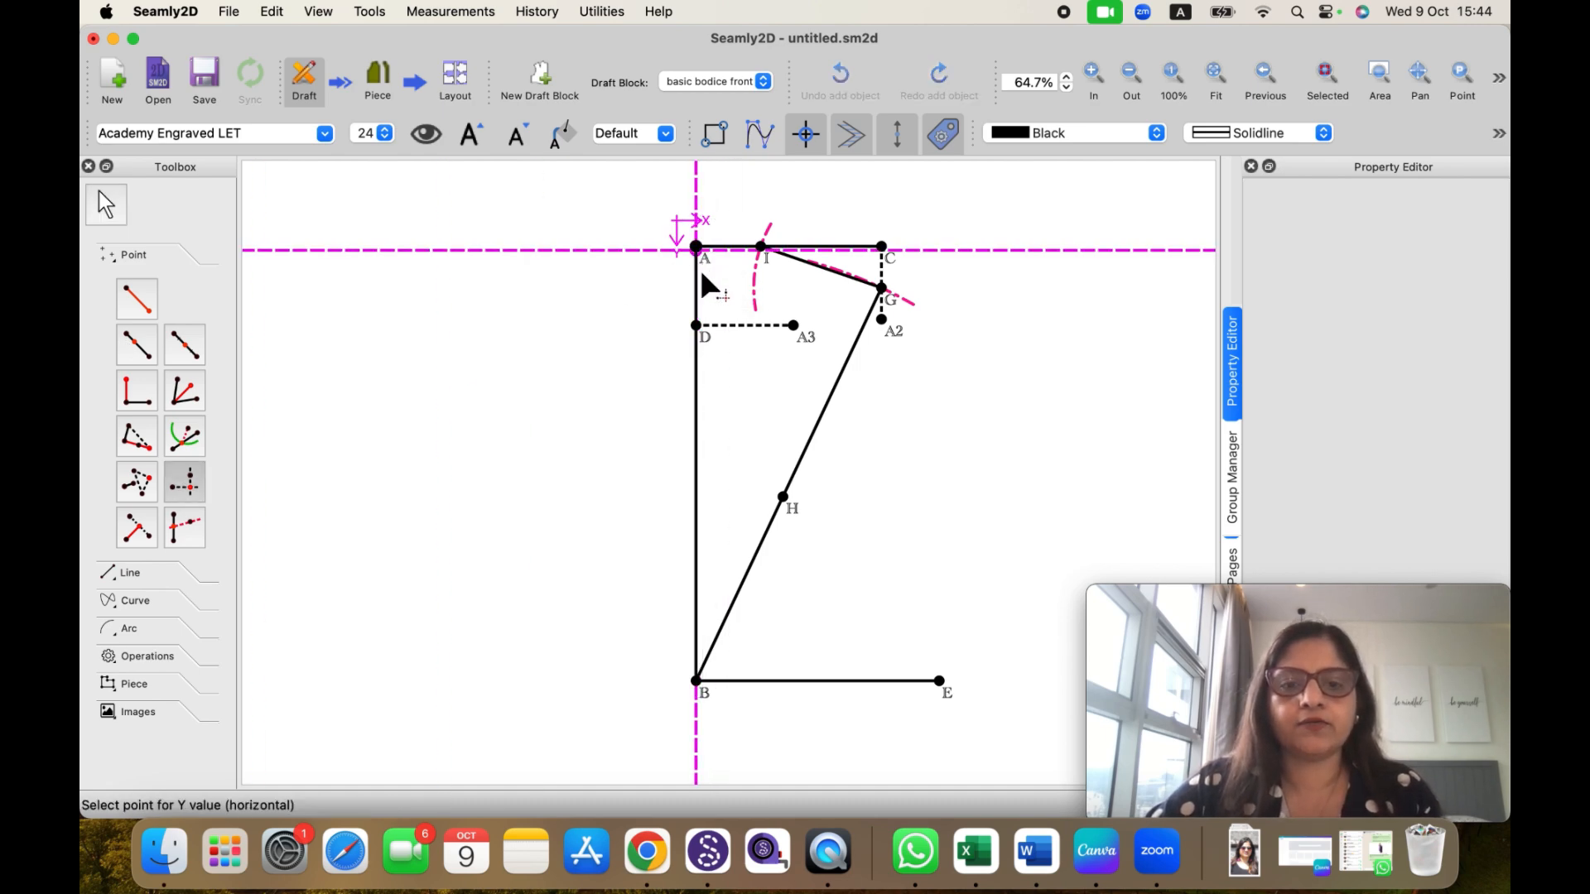
left_click(783, 498)
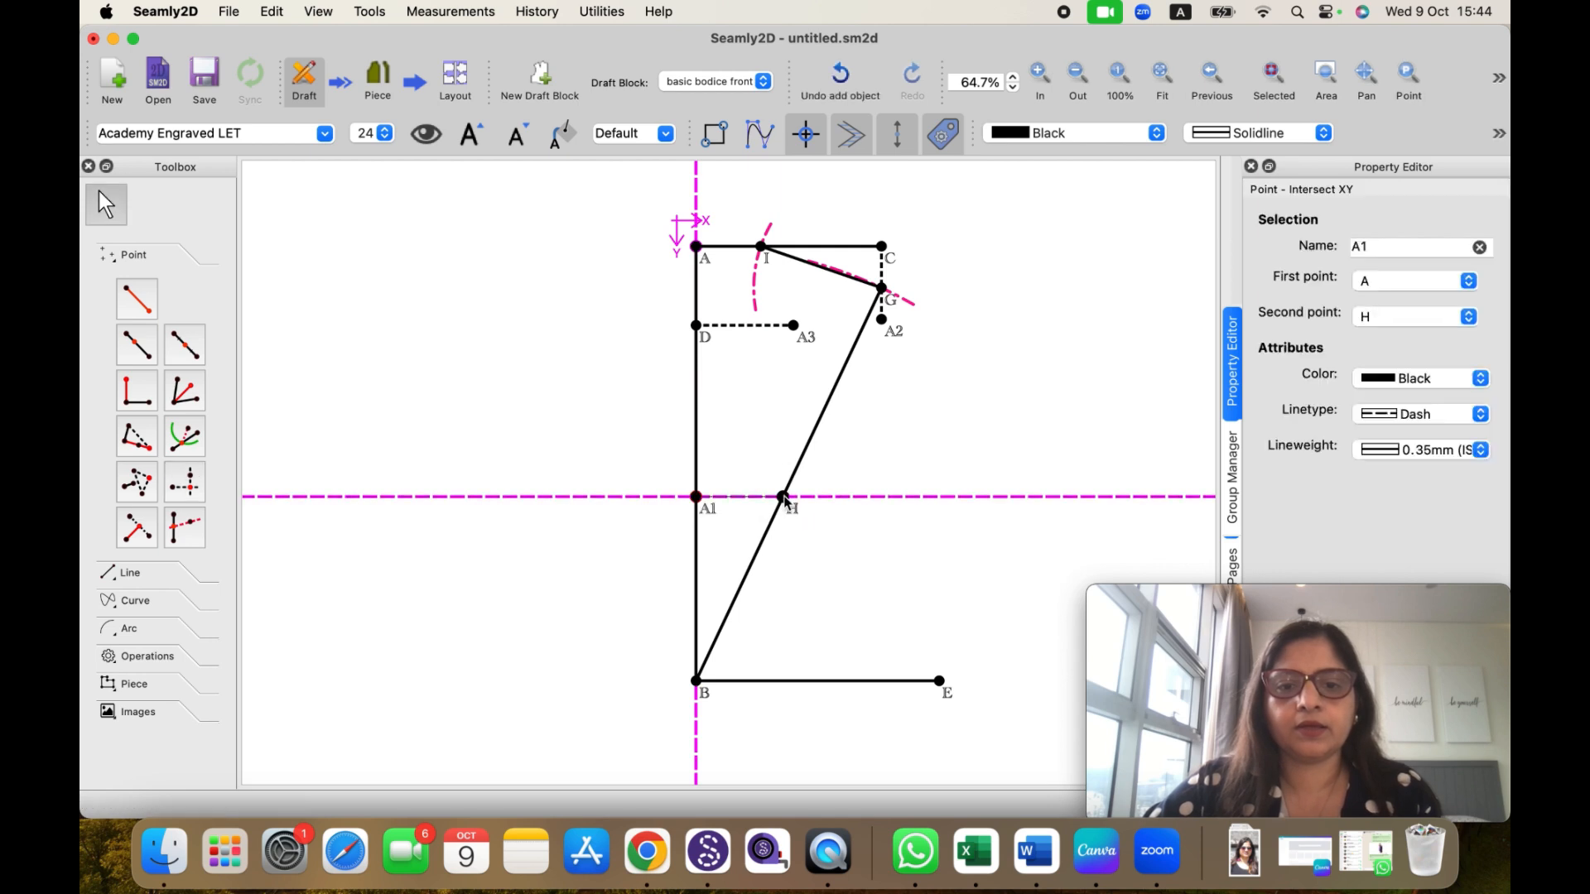
left_click(1371, 245)
left_click_drag(1371, 245, 1351, 245)
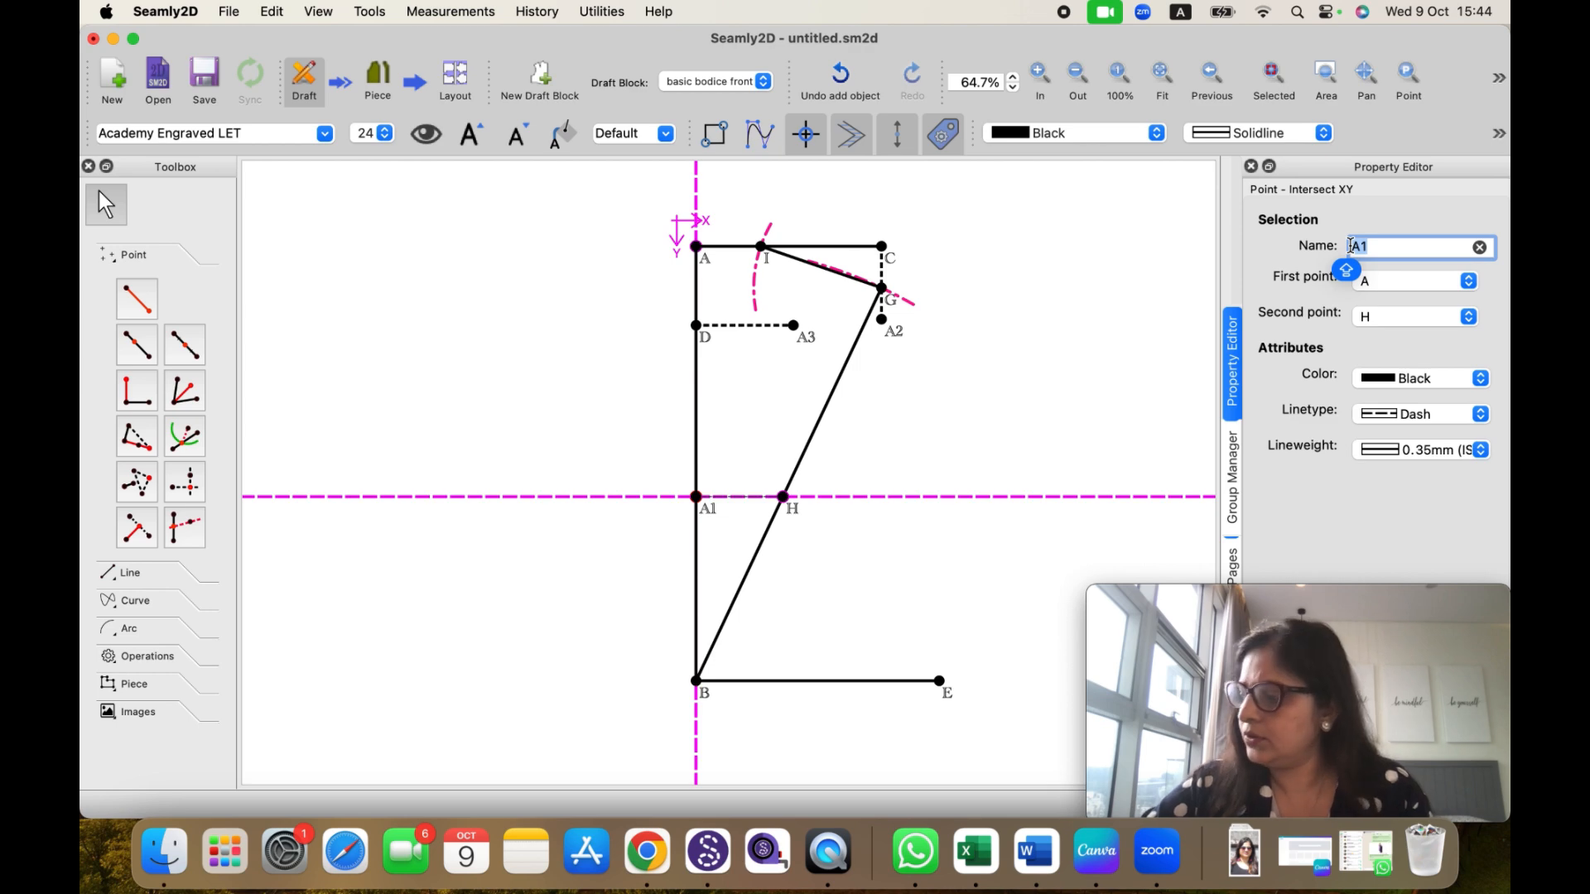
type("J")
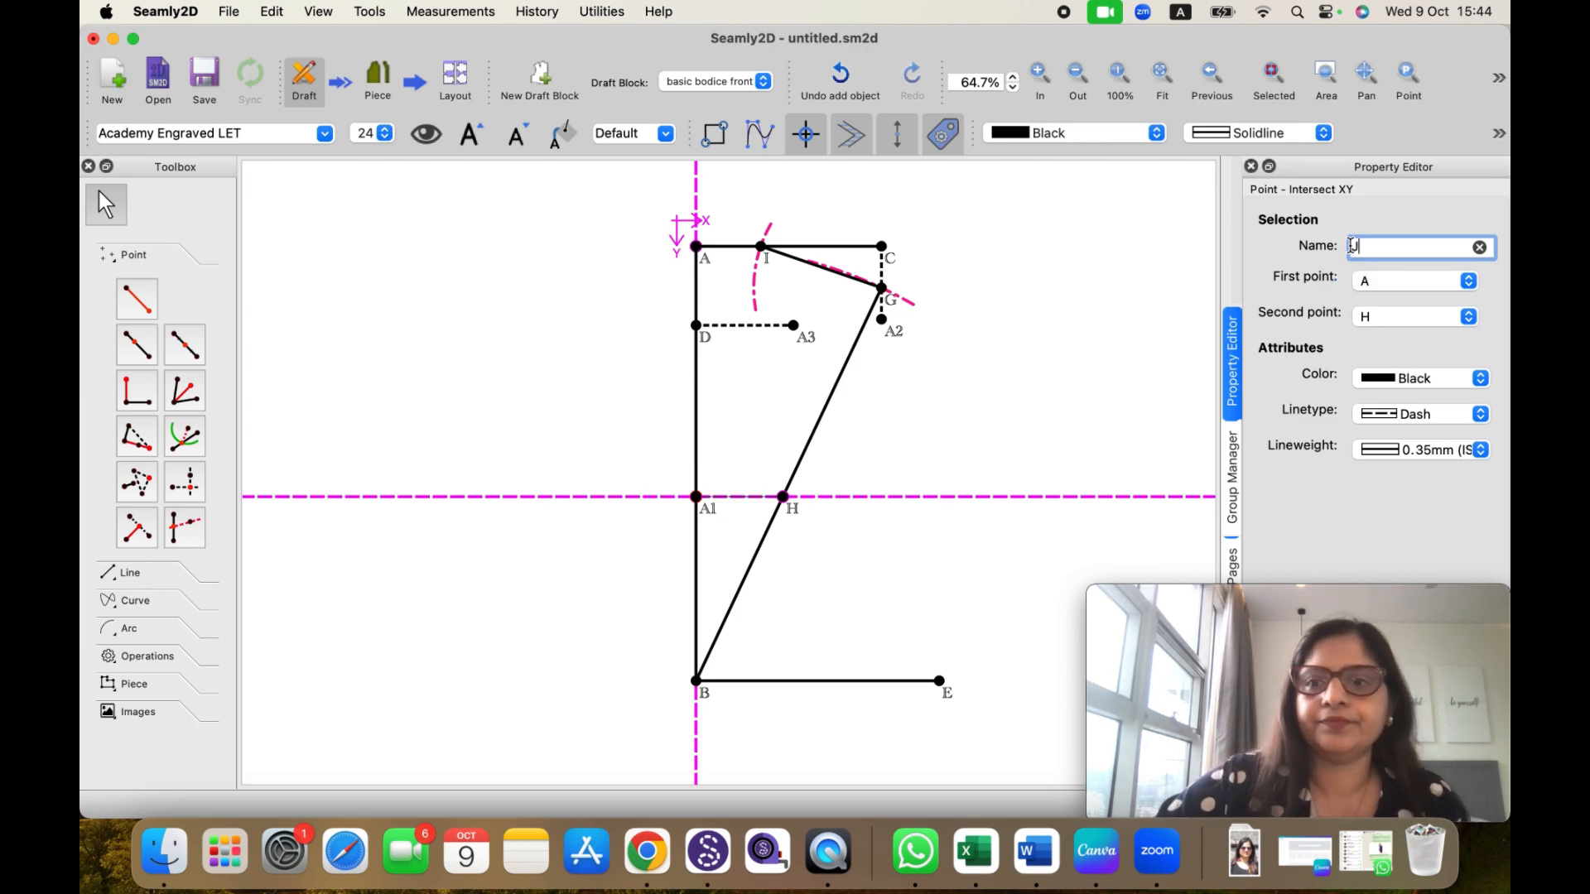
key("Return")
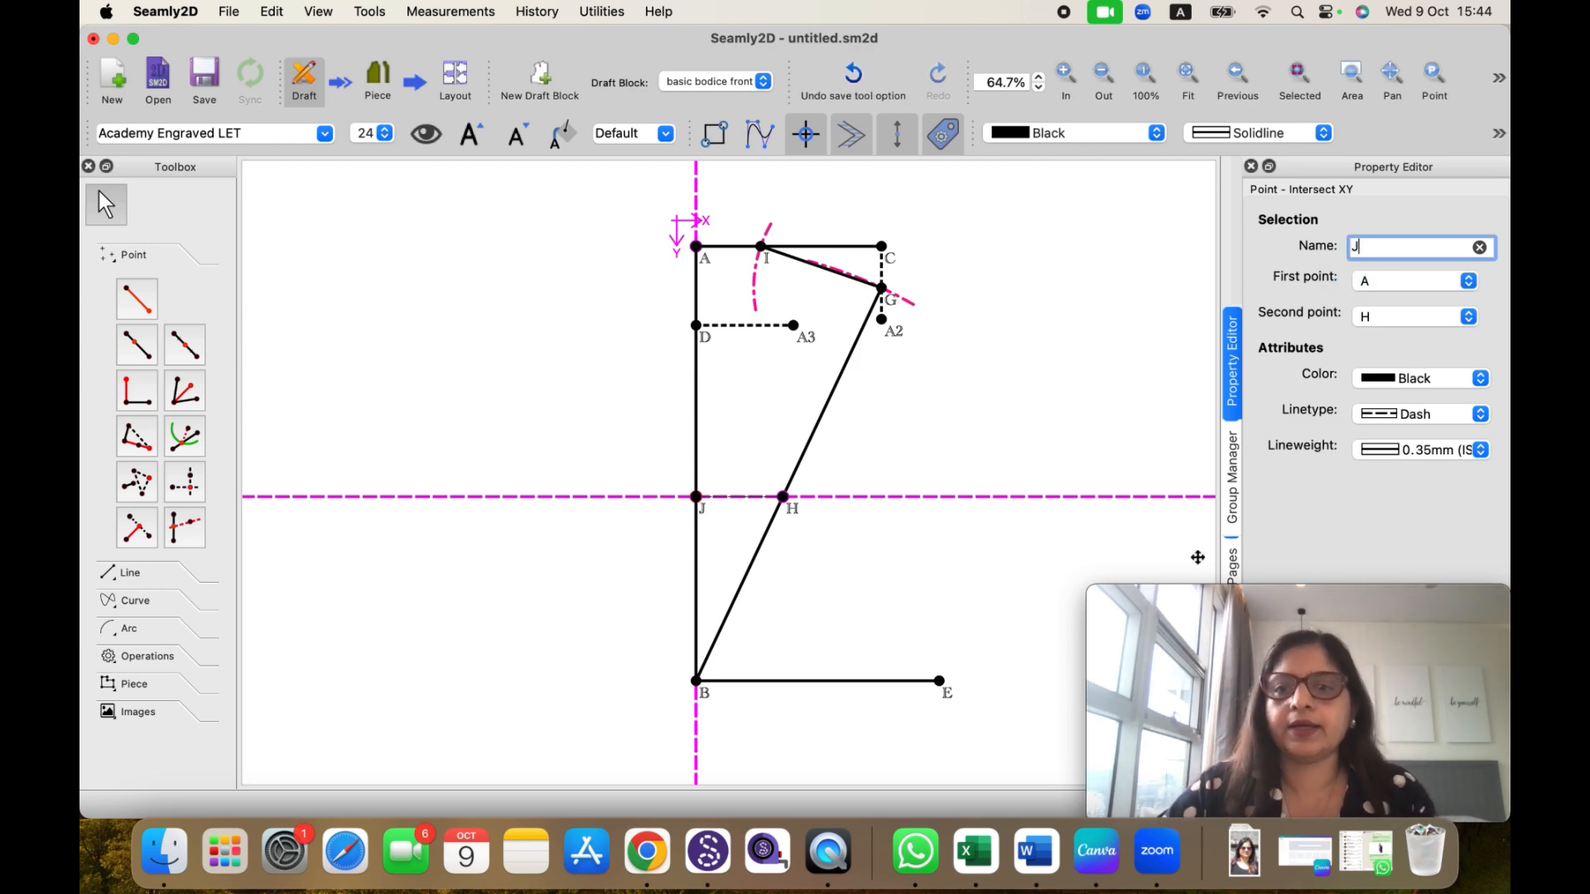
left_click(861, 559)
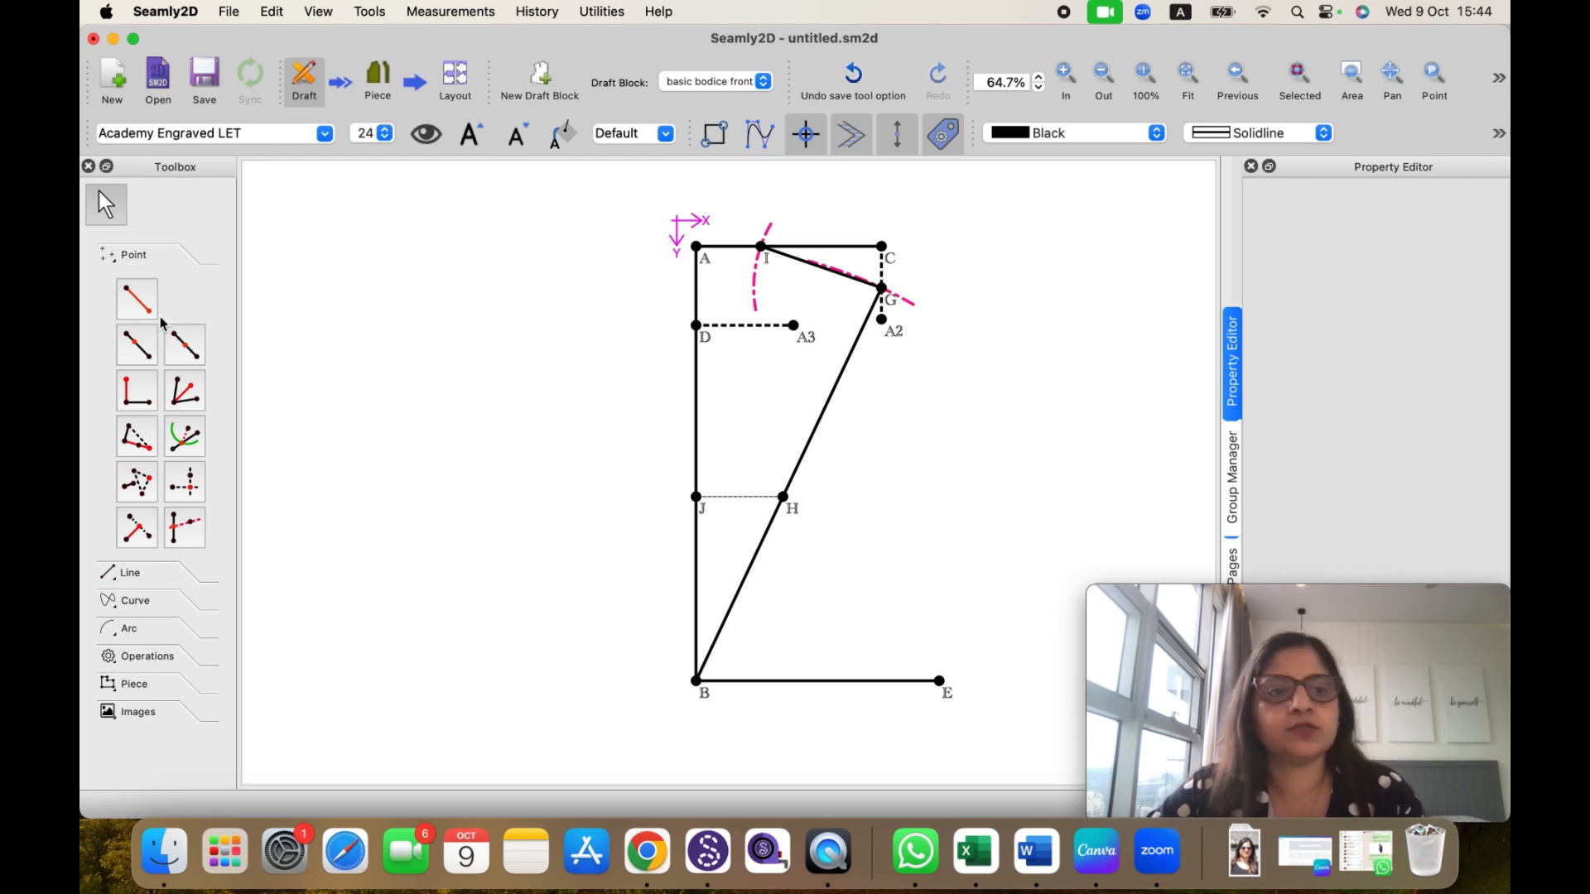
Step: Create a length-and-angle point from J with length formula 3+7/8+1/4 and angle 0°
left_click(137, 296)
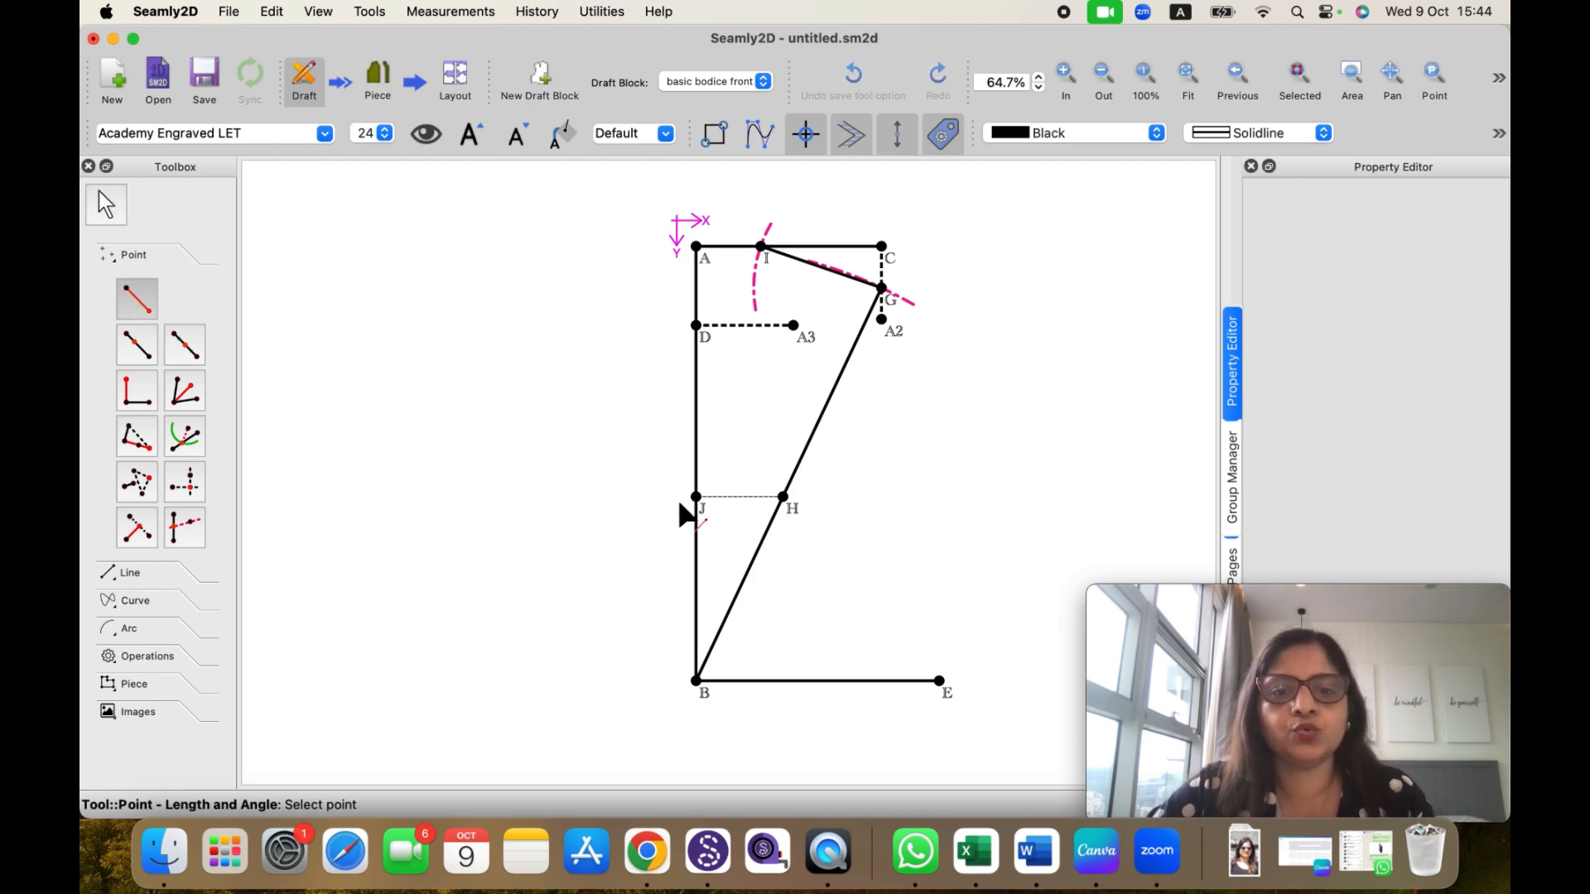
left_click(783, 500)
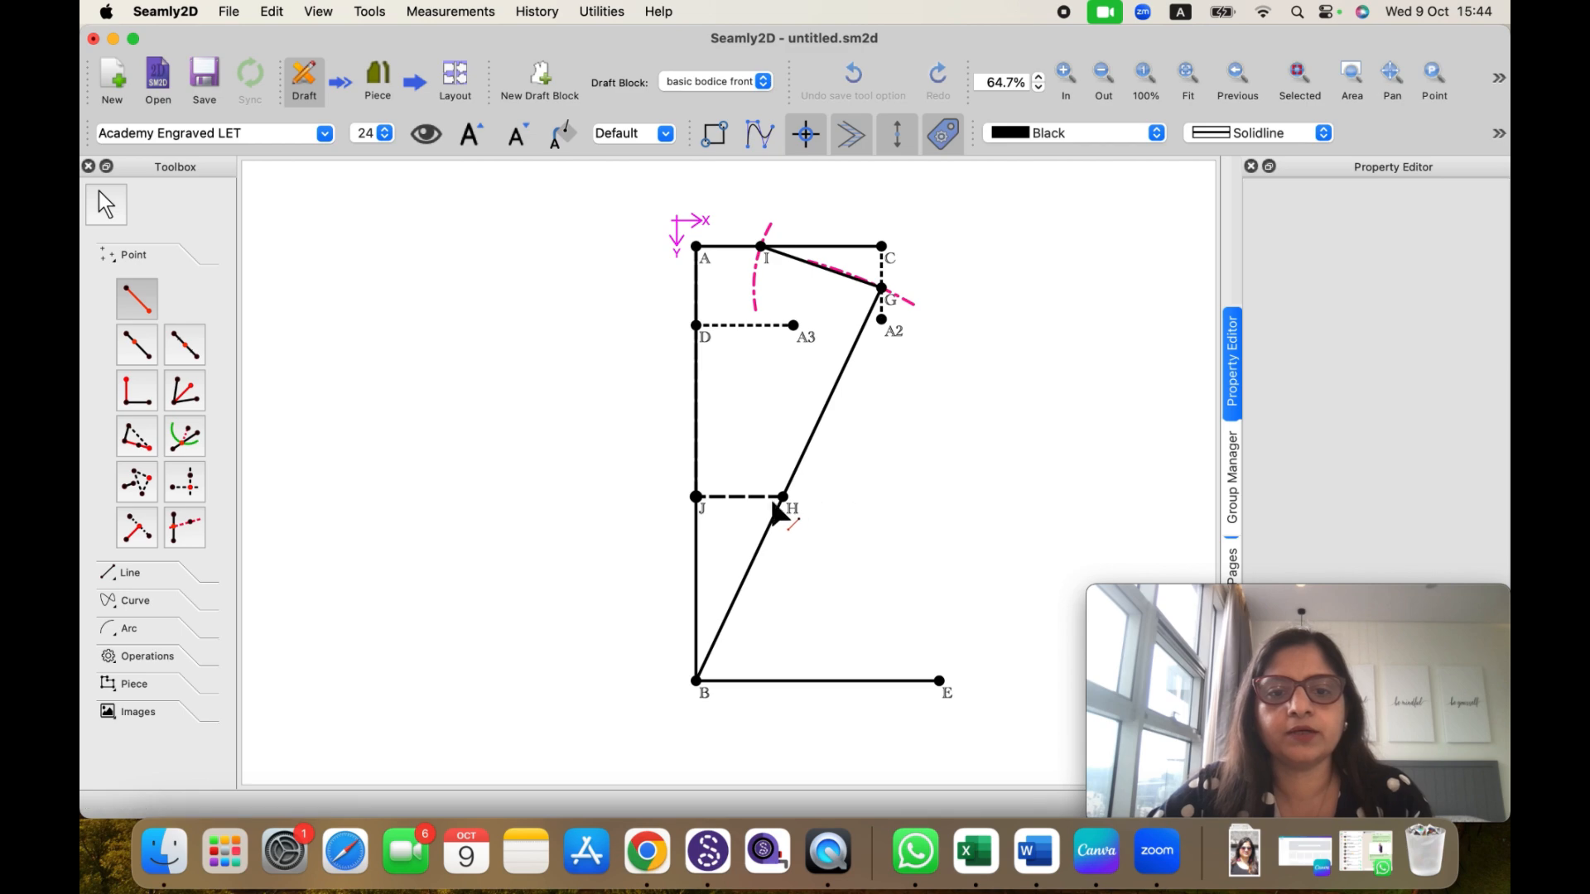
left_click(834, 497, "shift")
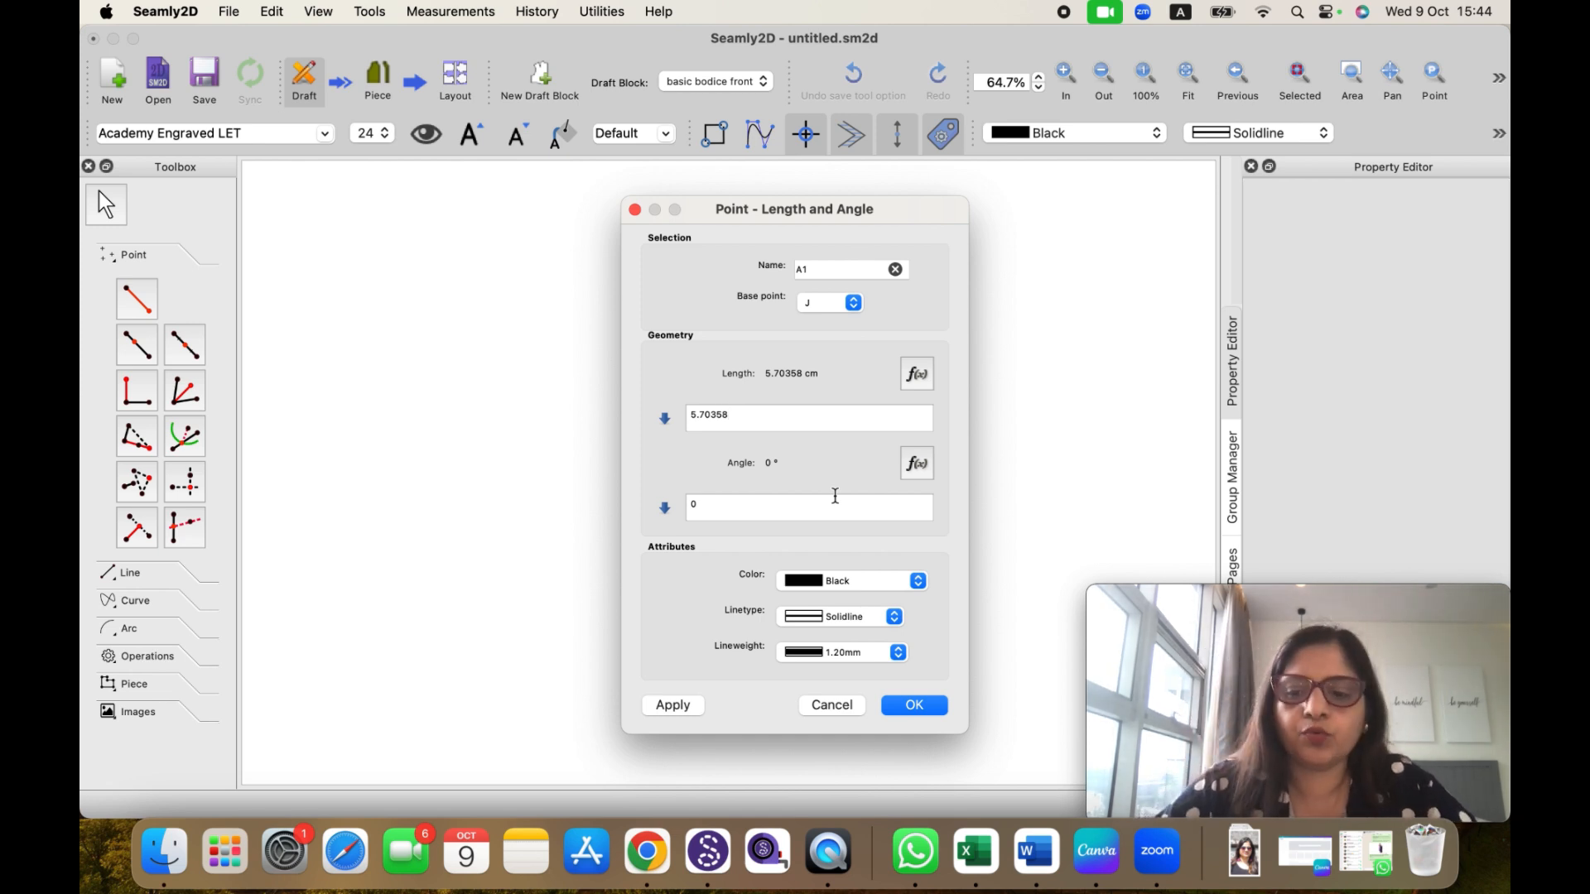
key("BackSpace")
key("BackSpace")
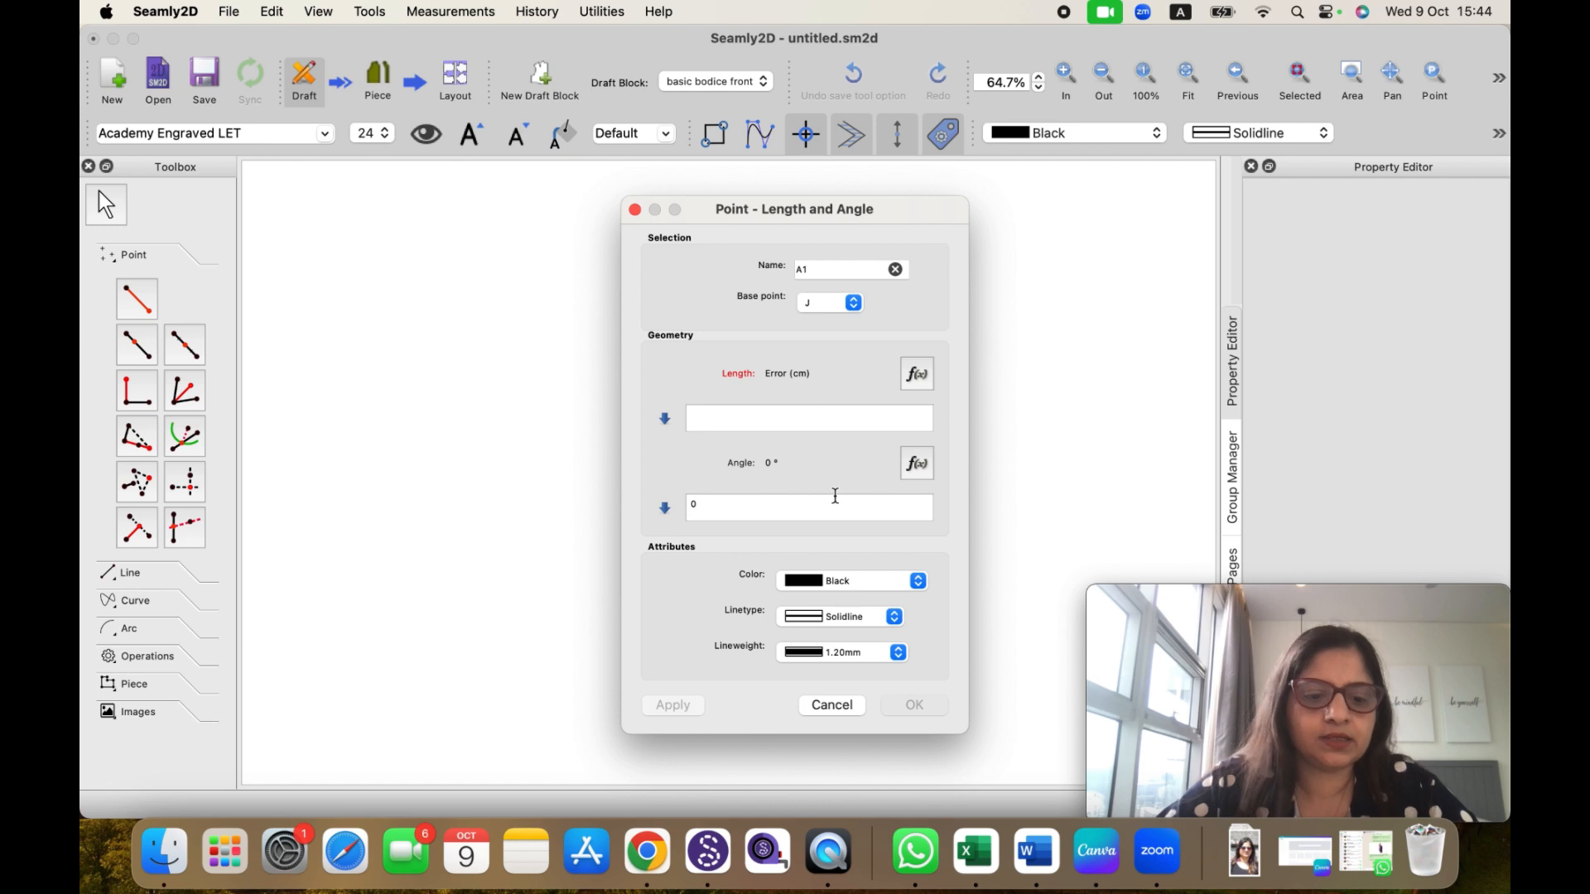
type("3")
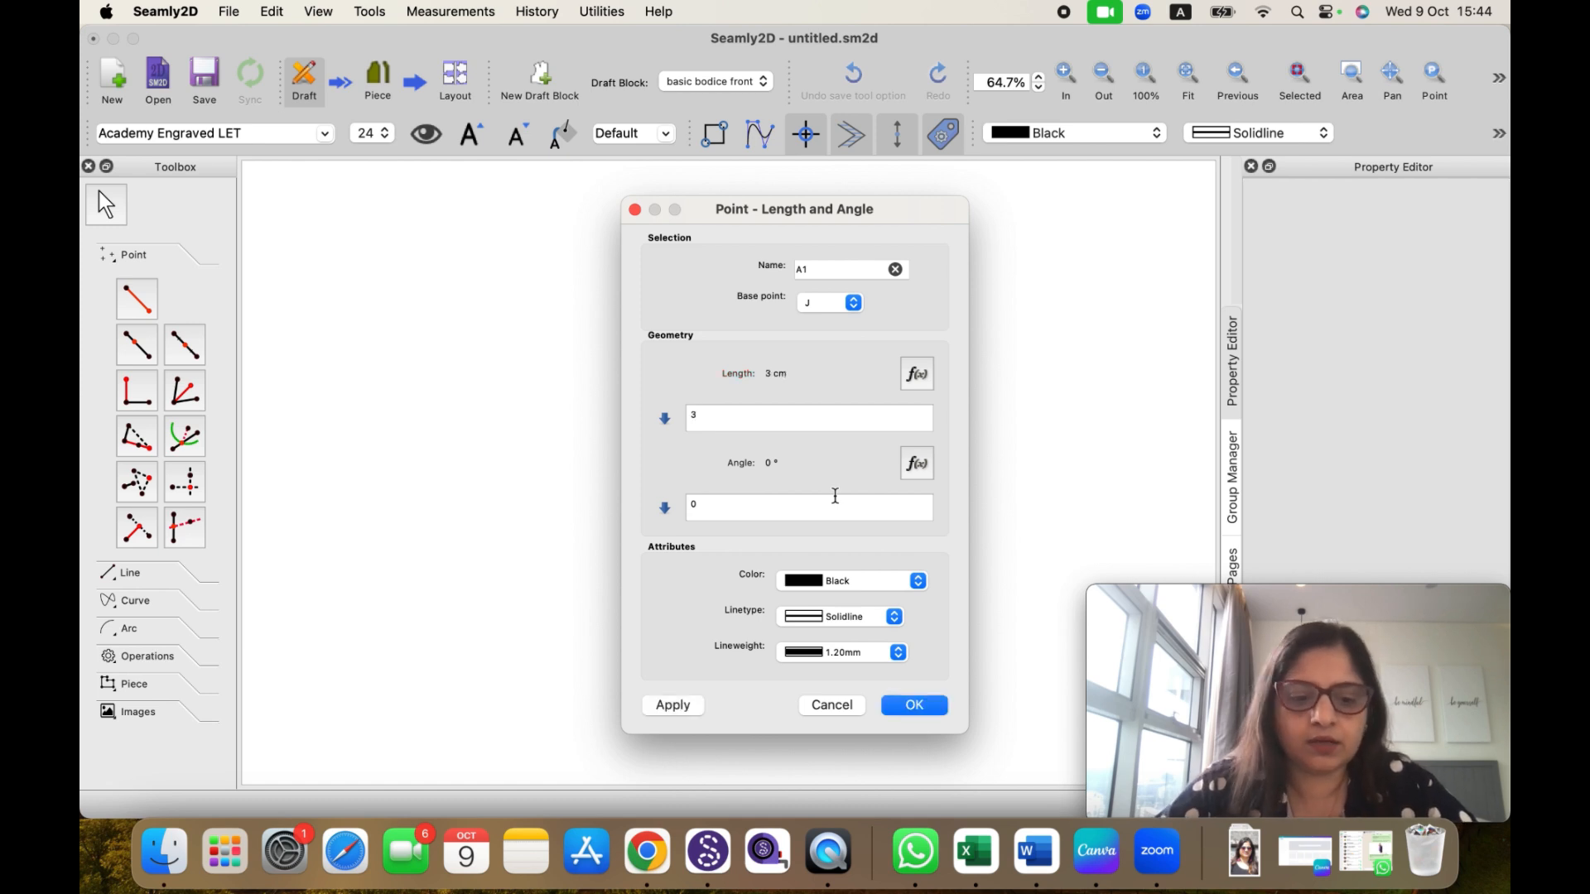
type("+7/8")
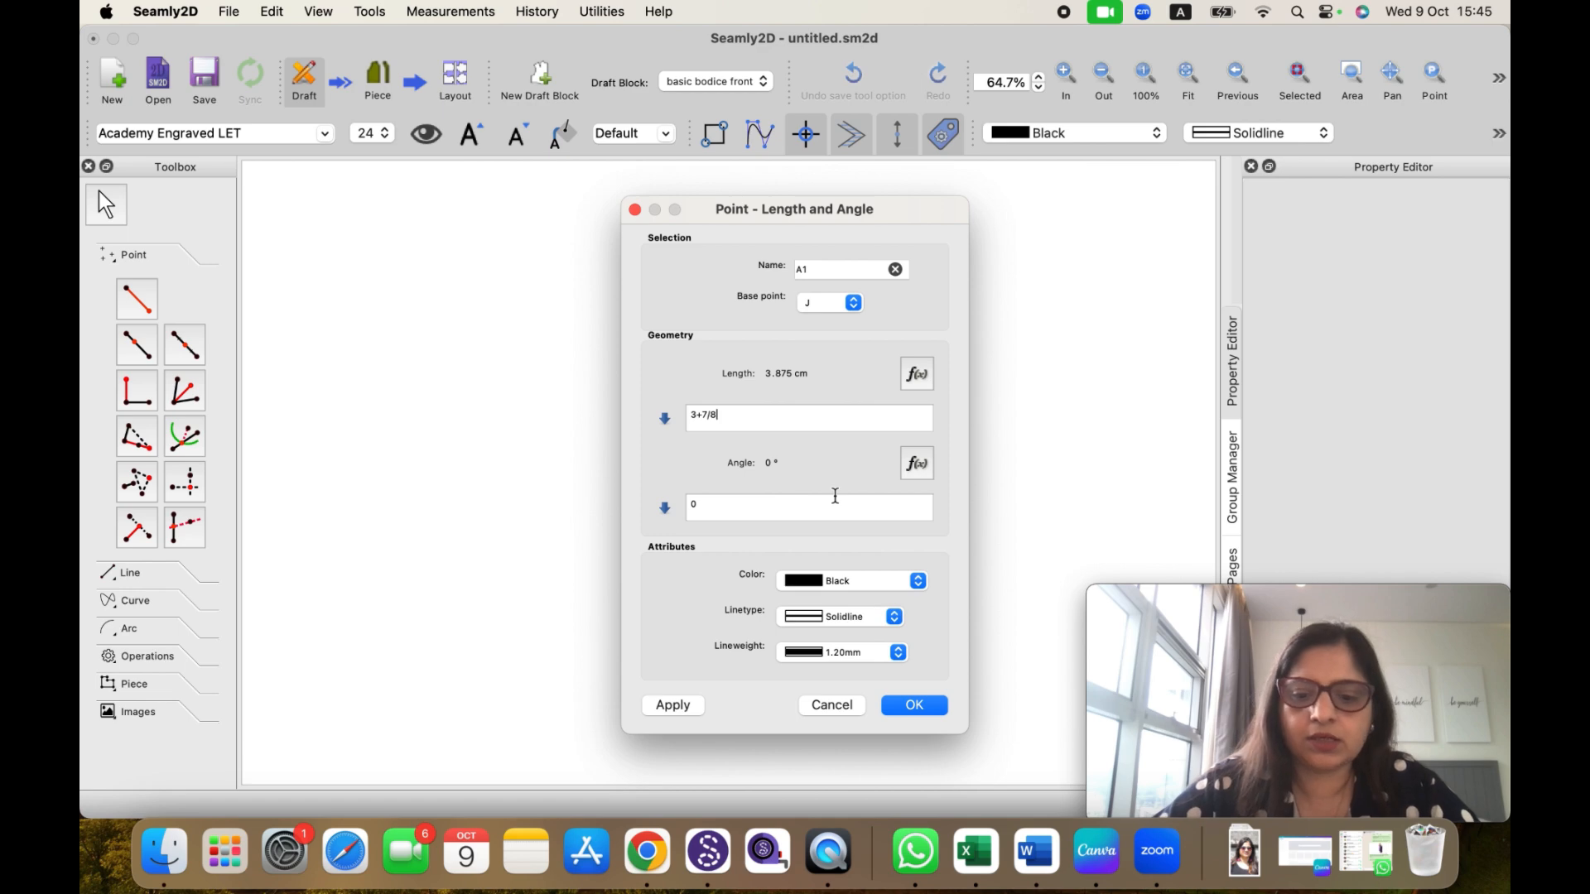
type("+1/4")
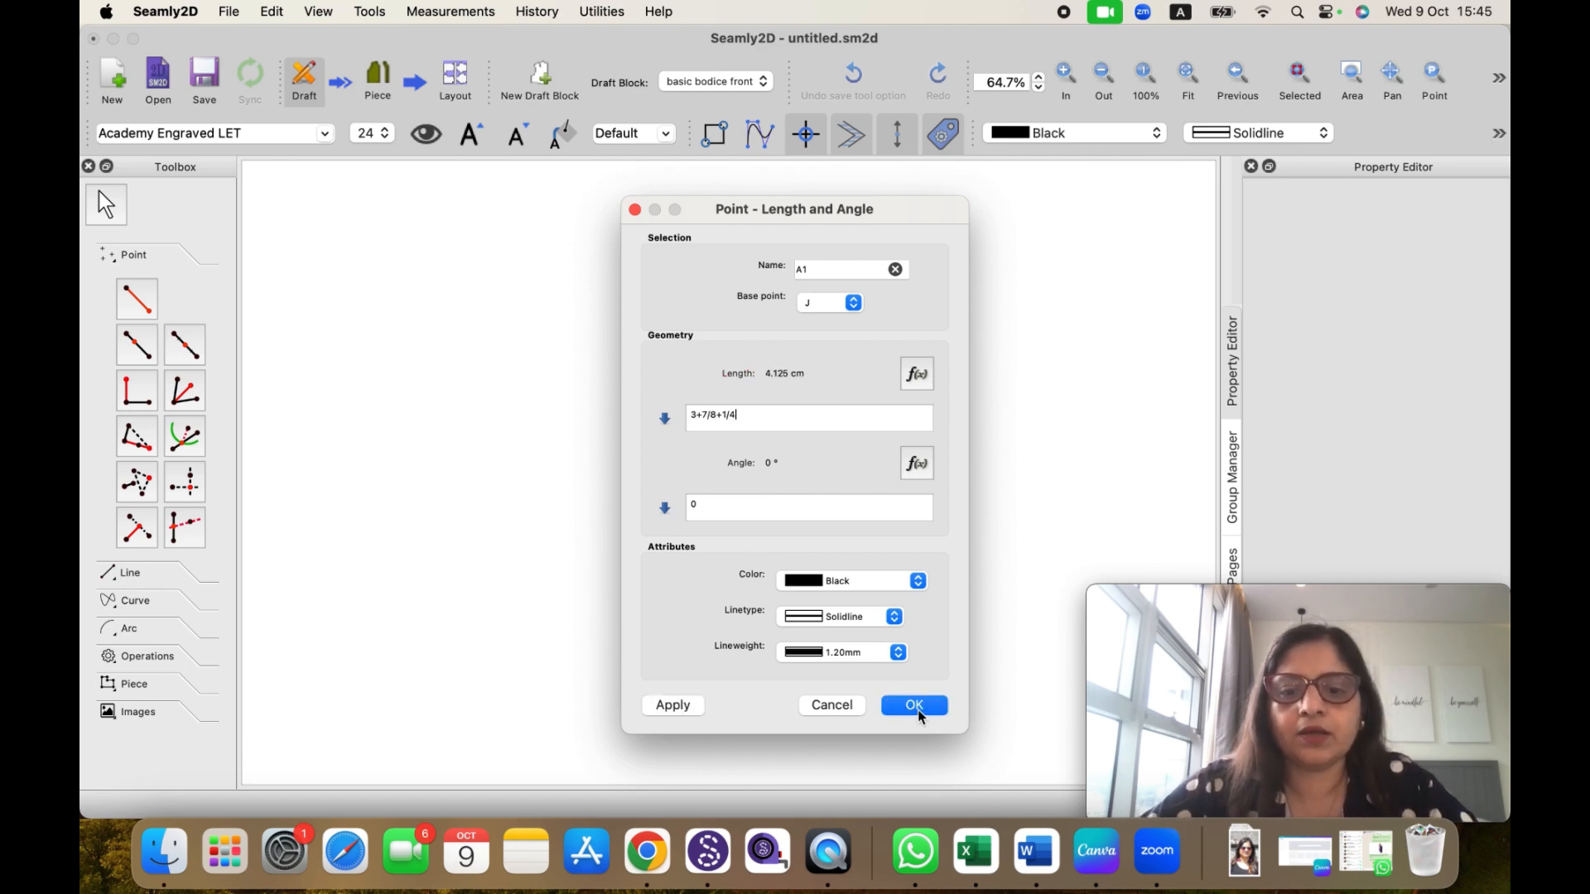
left_click(914, 706)
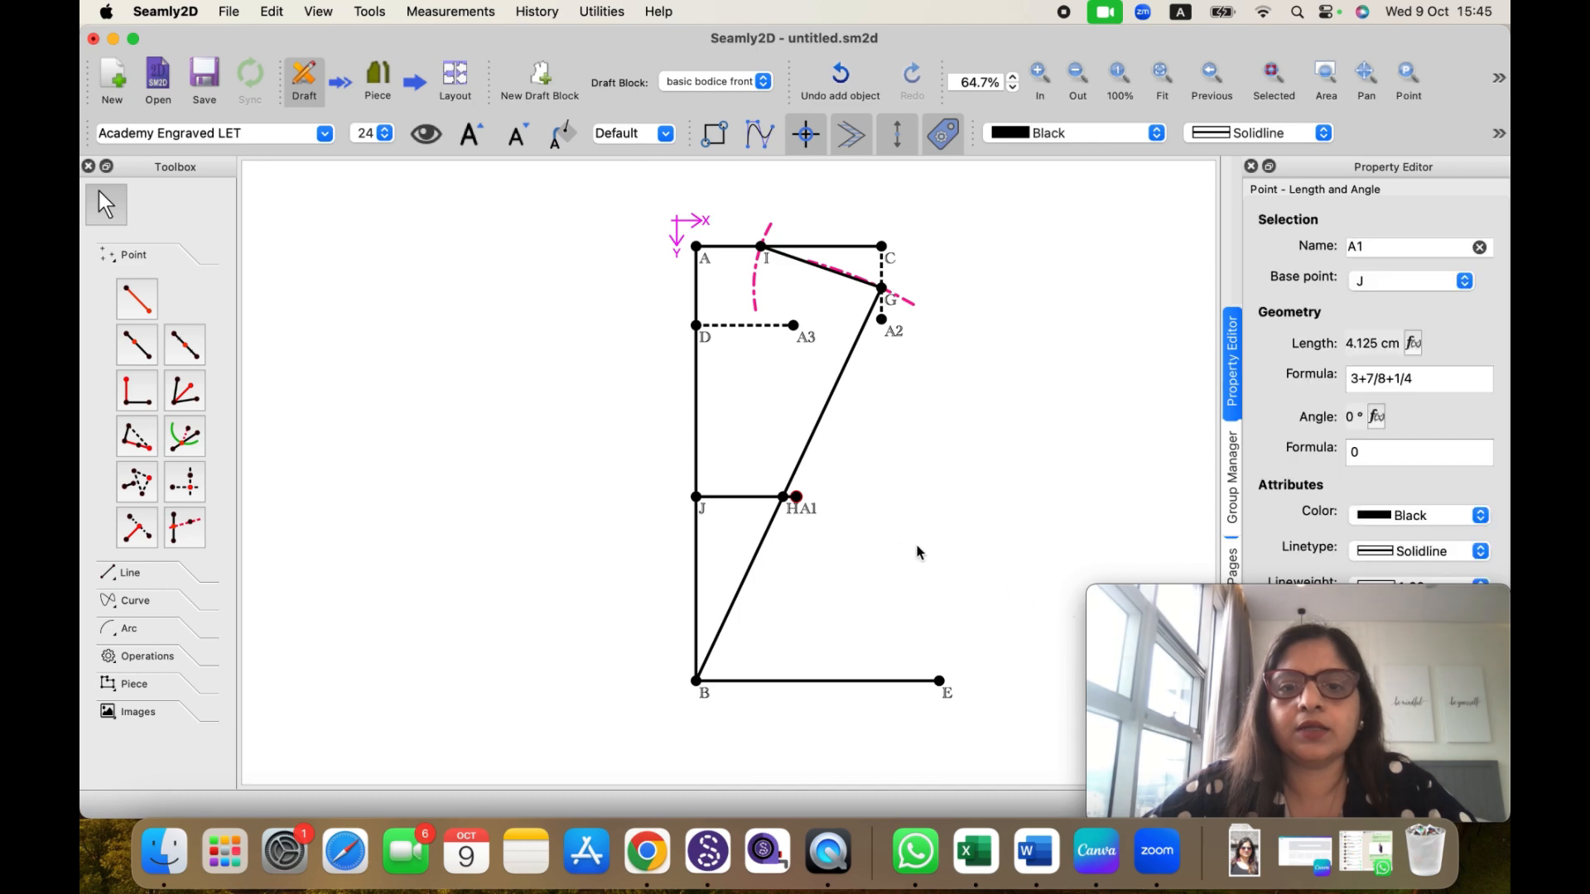
Step: Rename the new point just beyond H as K
left_click_drag(1374, 247, 1347, 253)
type("K")
key("Return")
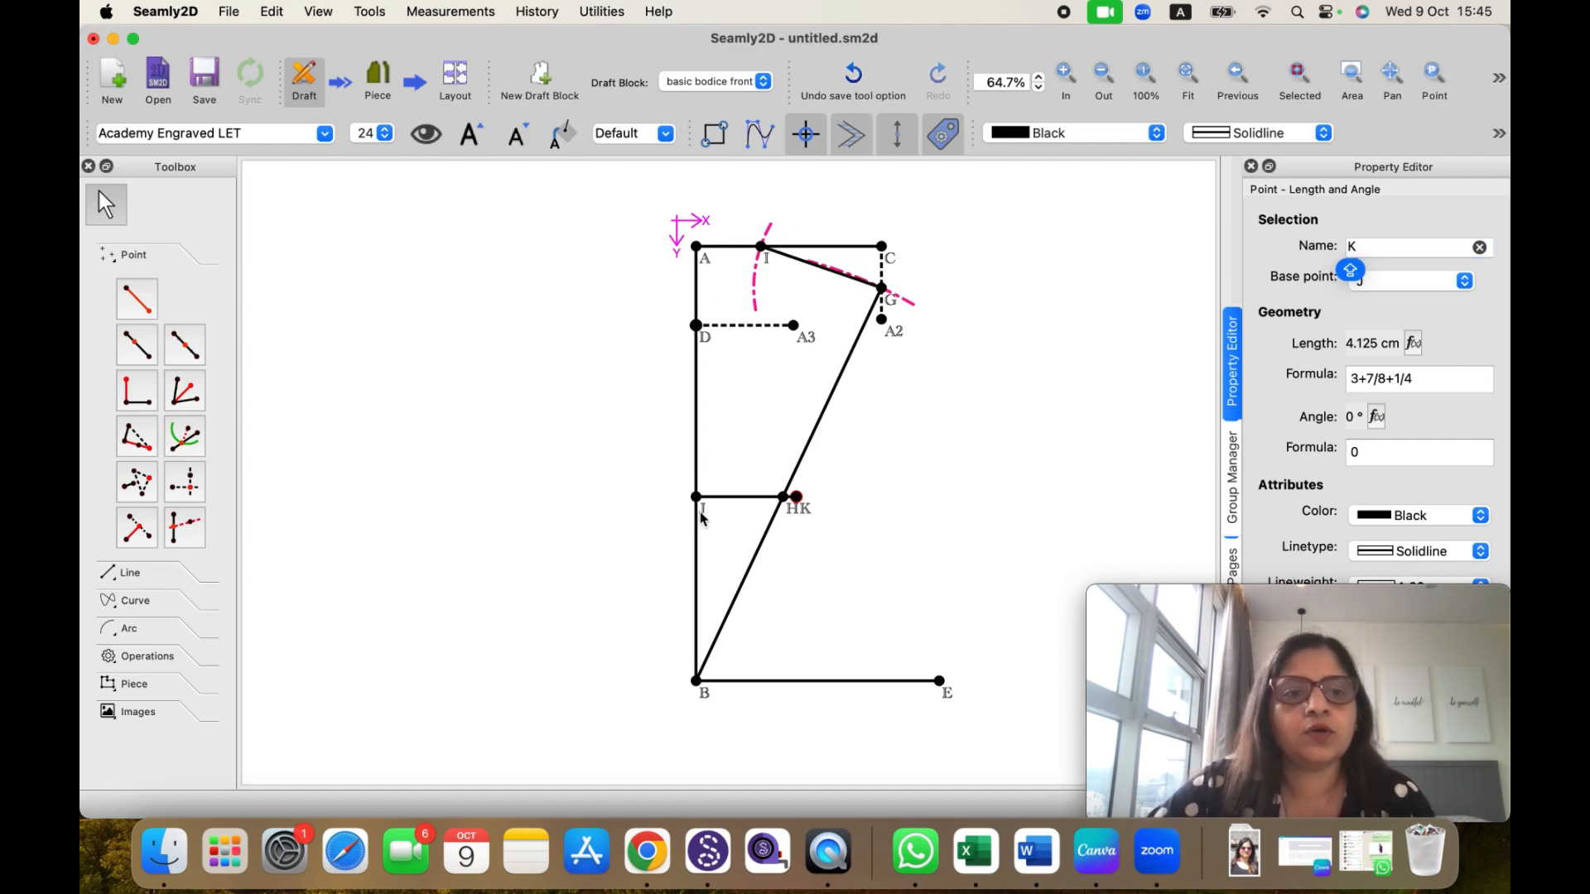
Step: Create a midpoint between D and J and name it L
left_click(184, 346)
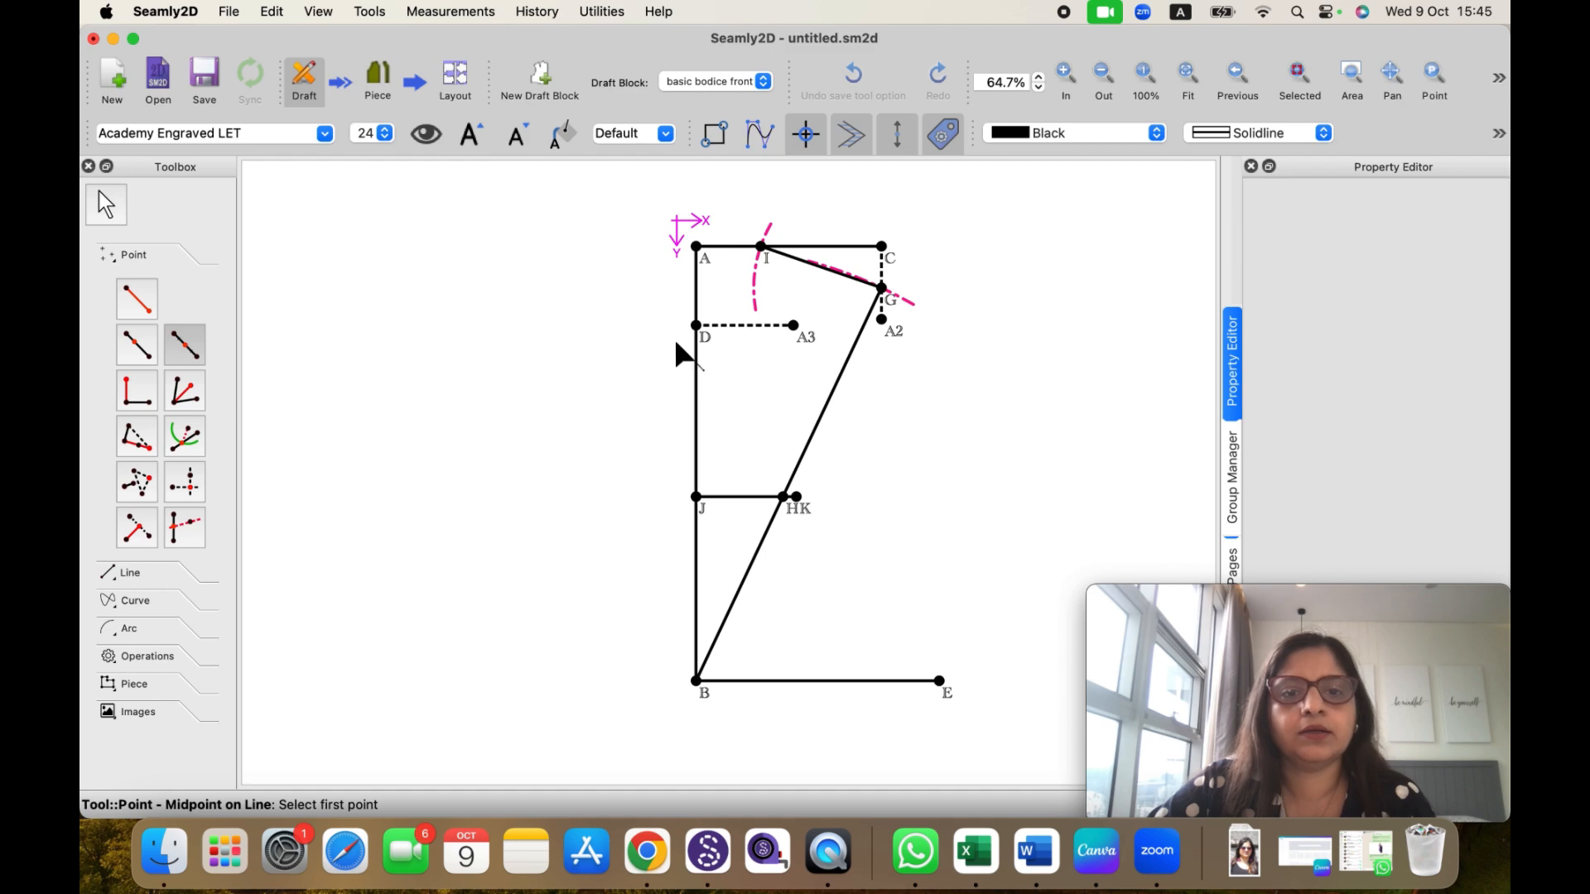
left_click(696, 326)
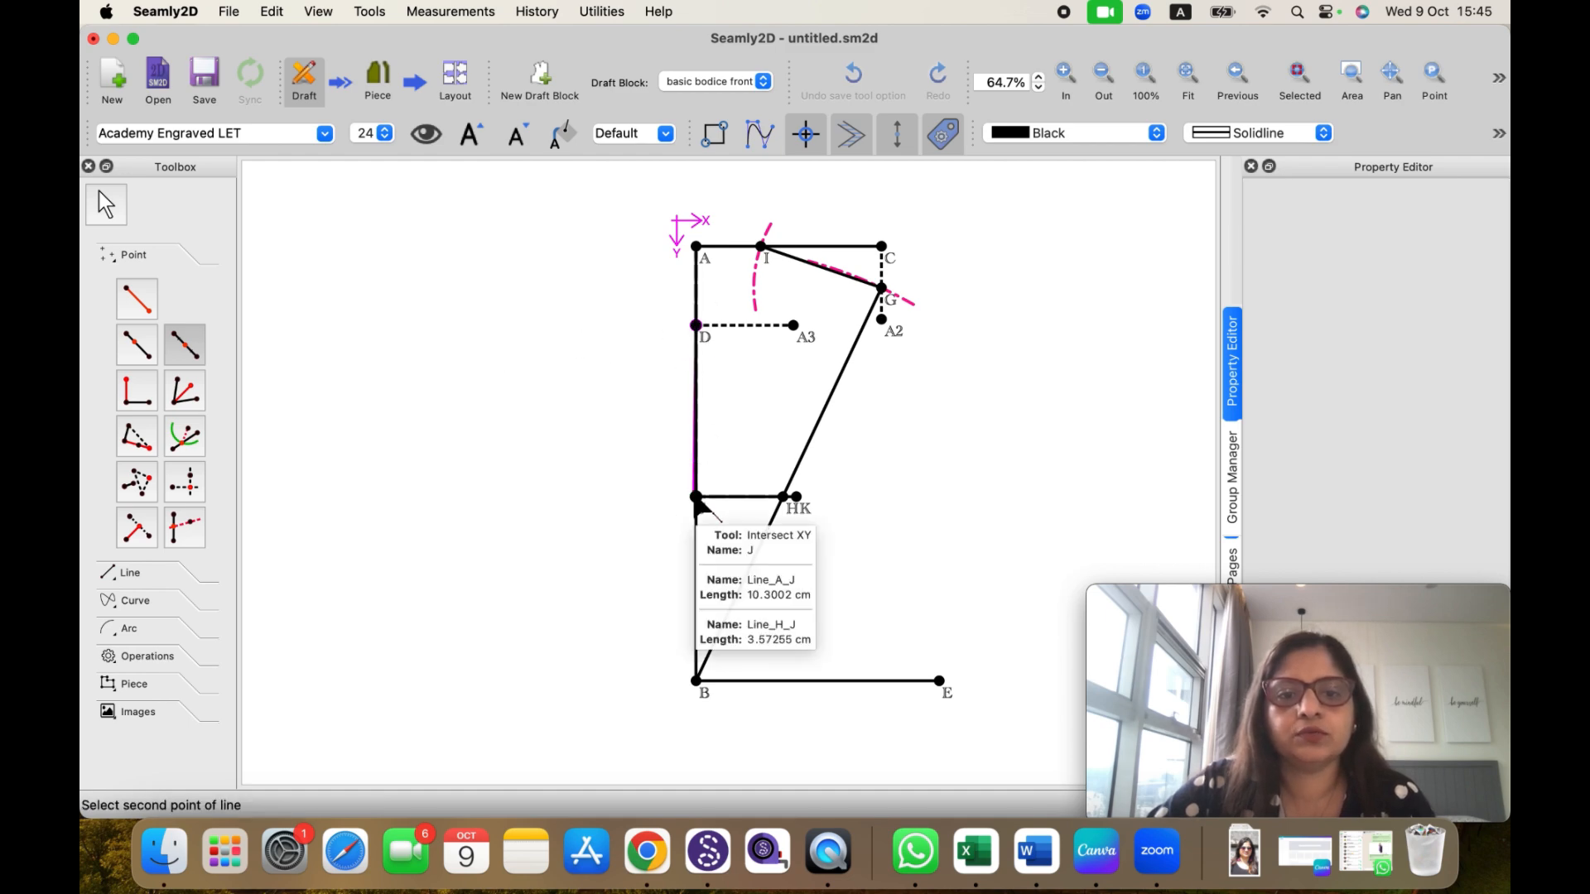
left_click(696, 498)
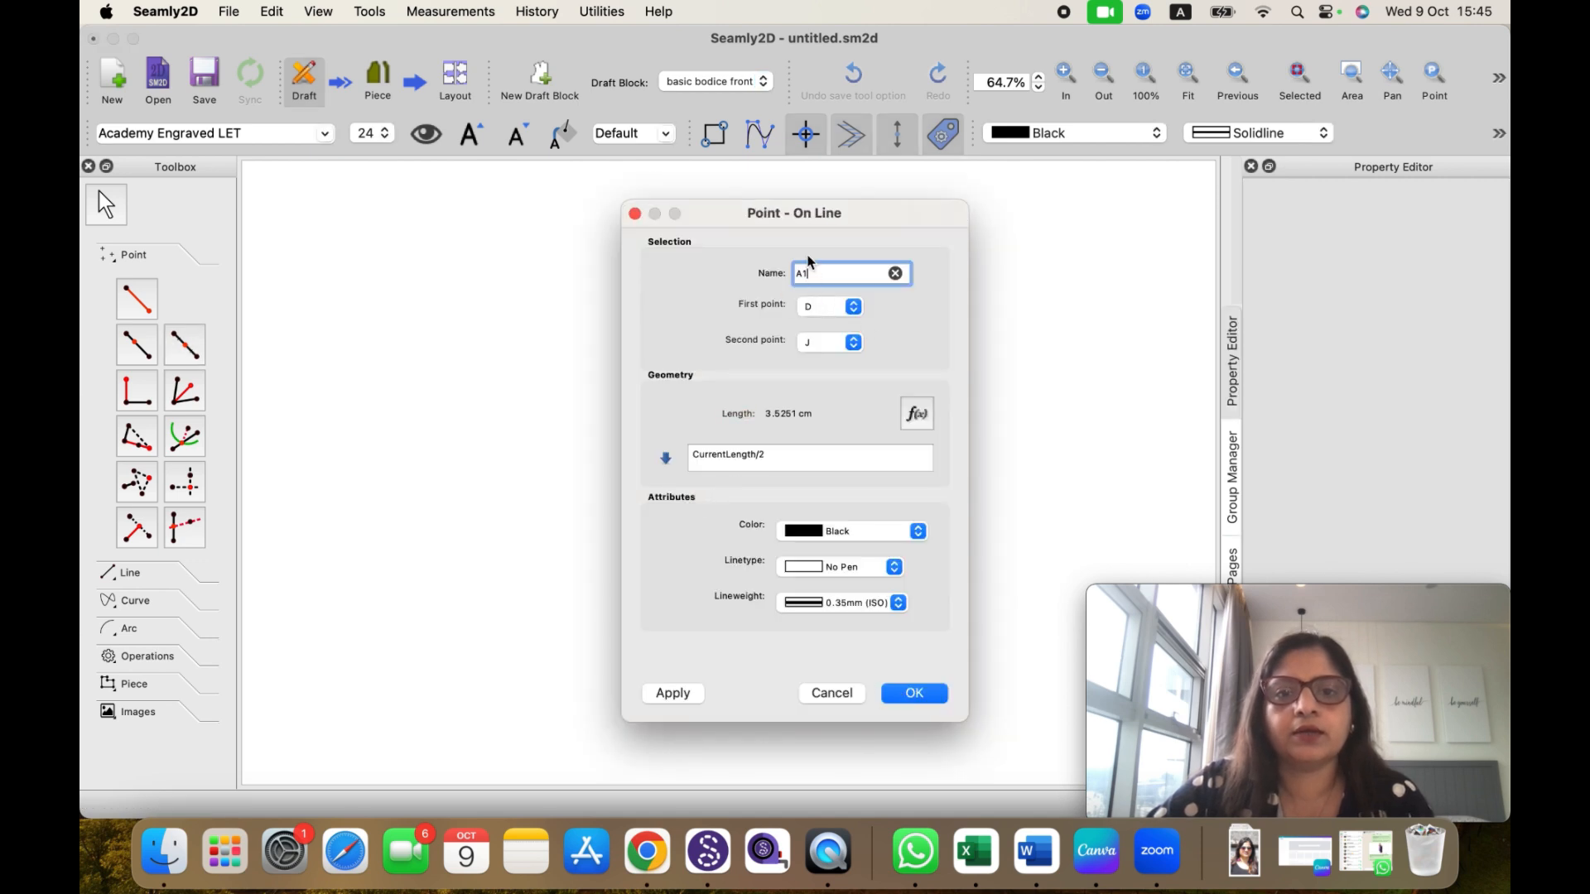
left_click(911, 694)
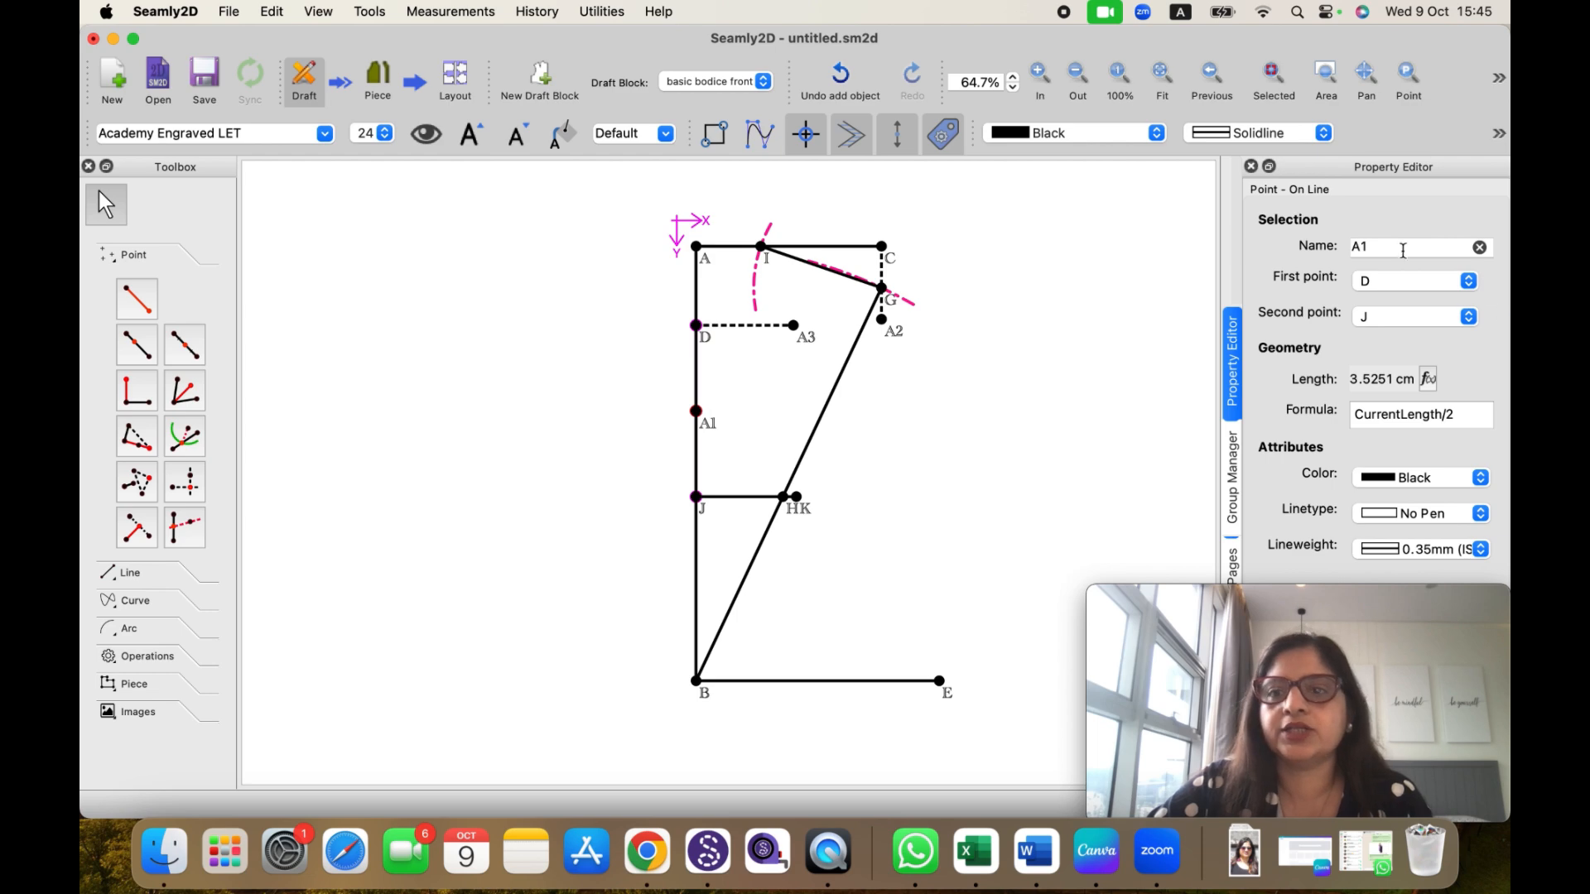
left_click(1370, 248)
left_click(1350, 248, "shift")
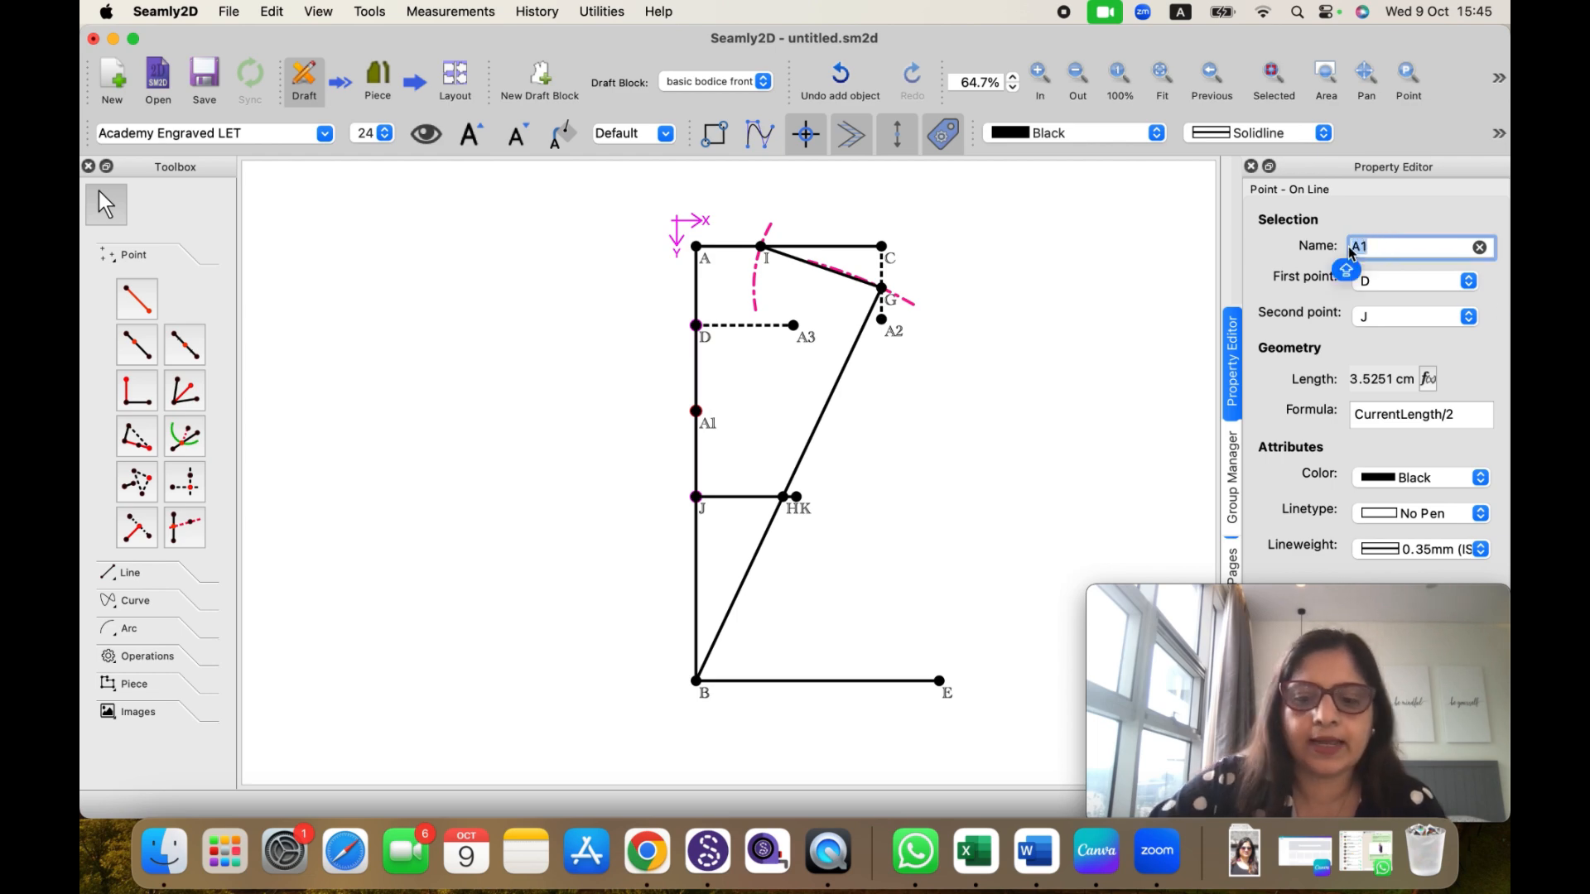
type("L")
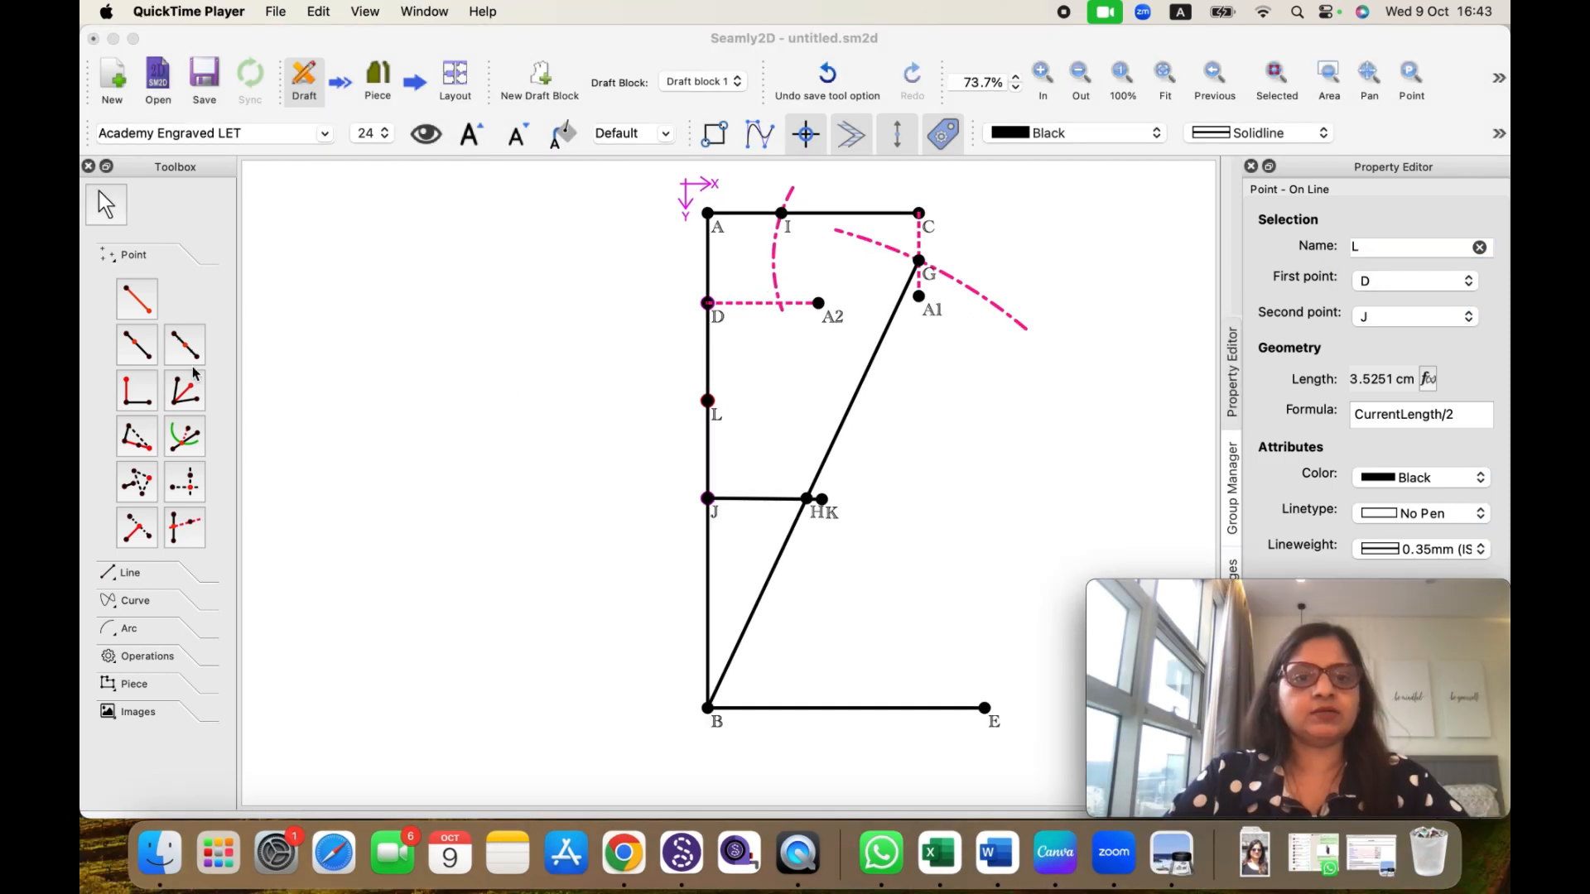
Step: Create a length-and-angle point from L with length 7 cm and angle 0°
left_click(129, 290)
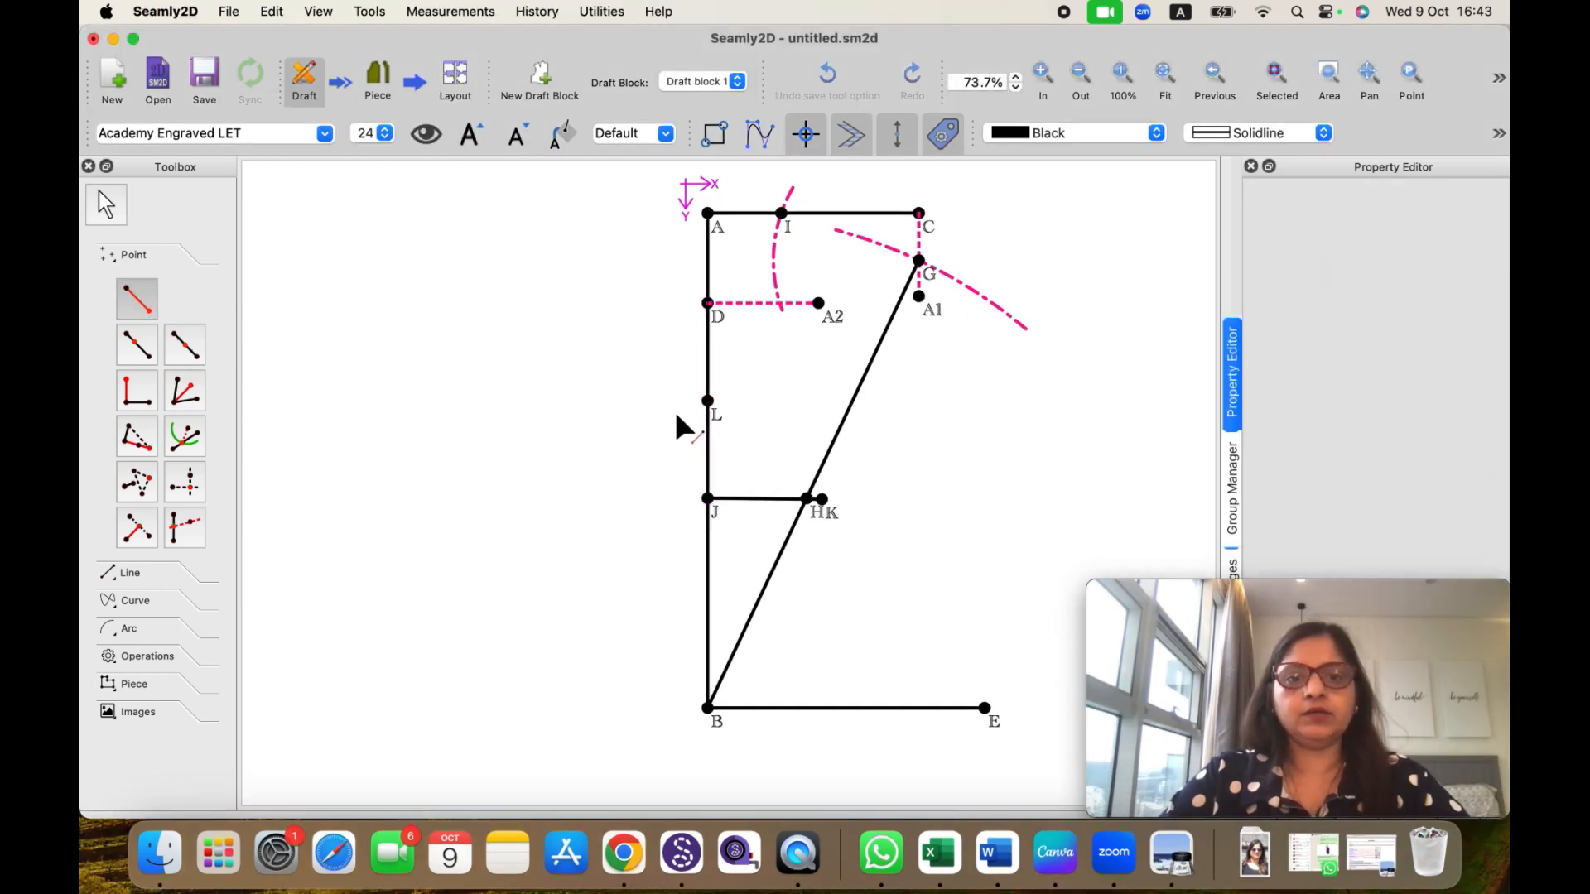
left_click(708, 401)
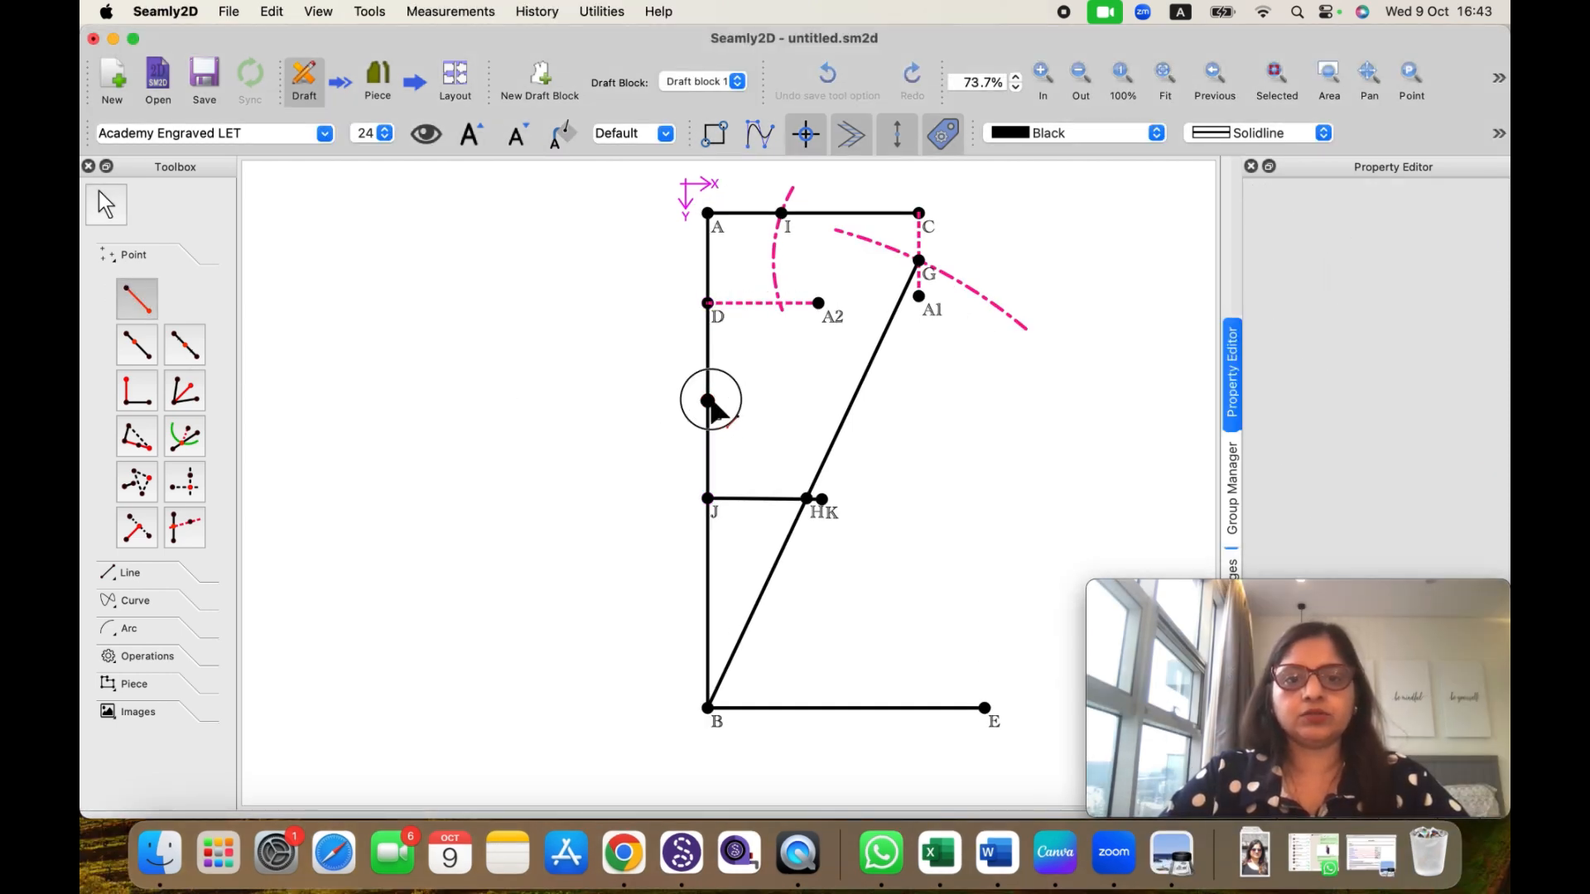
left_click(912, 403)
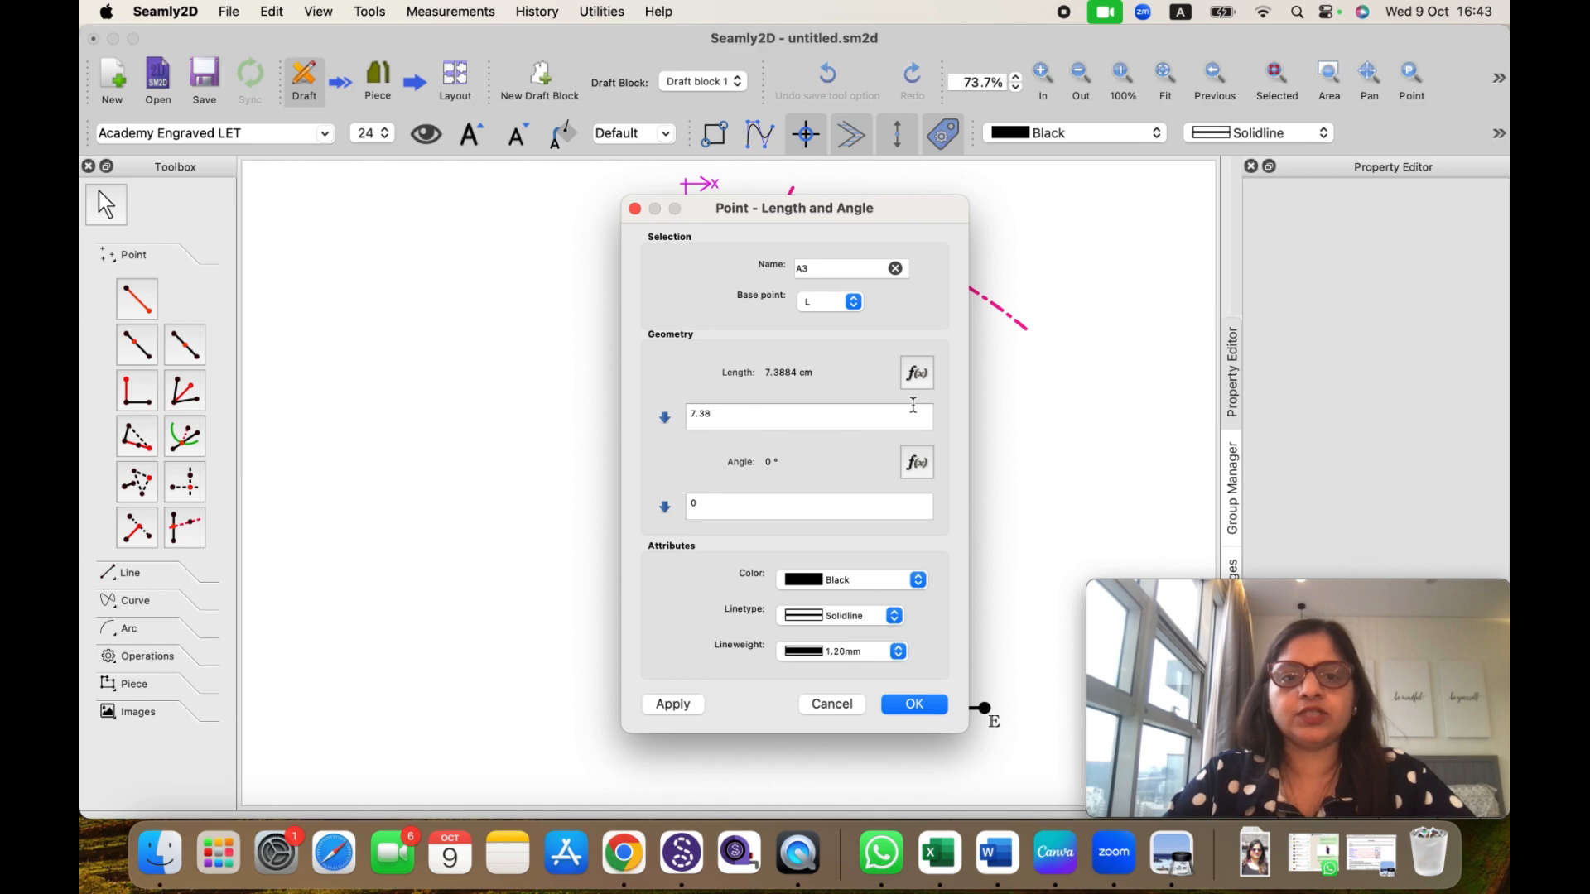
key("BackSpace")
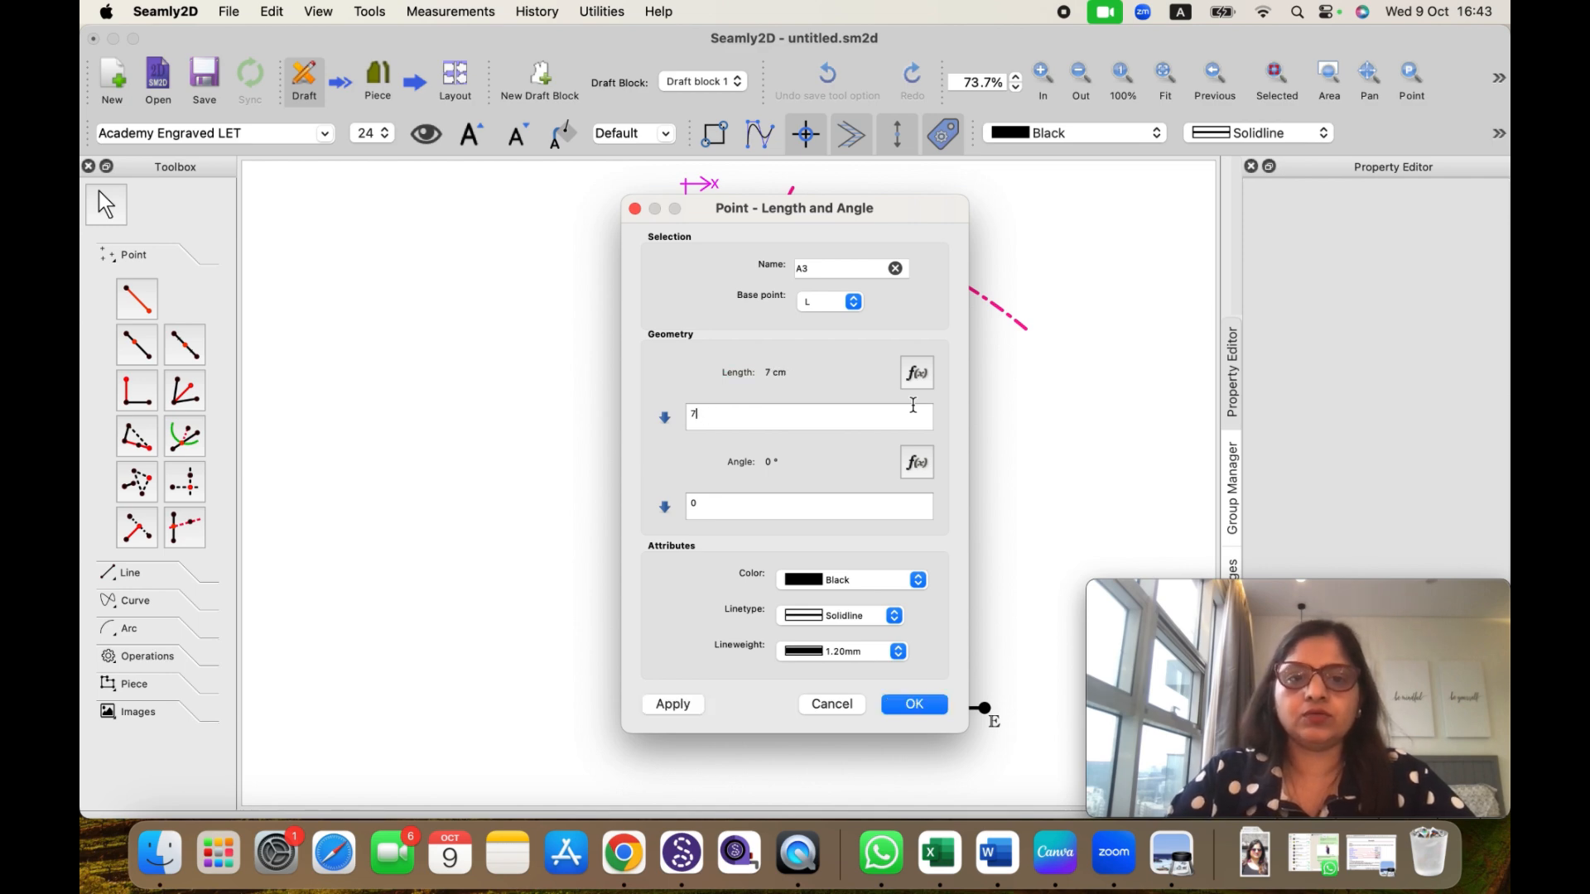
left_click(923, 706)
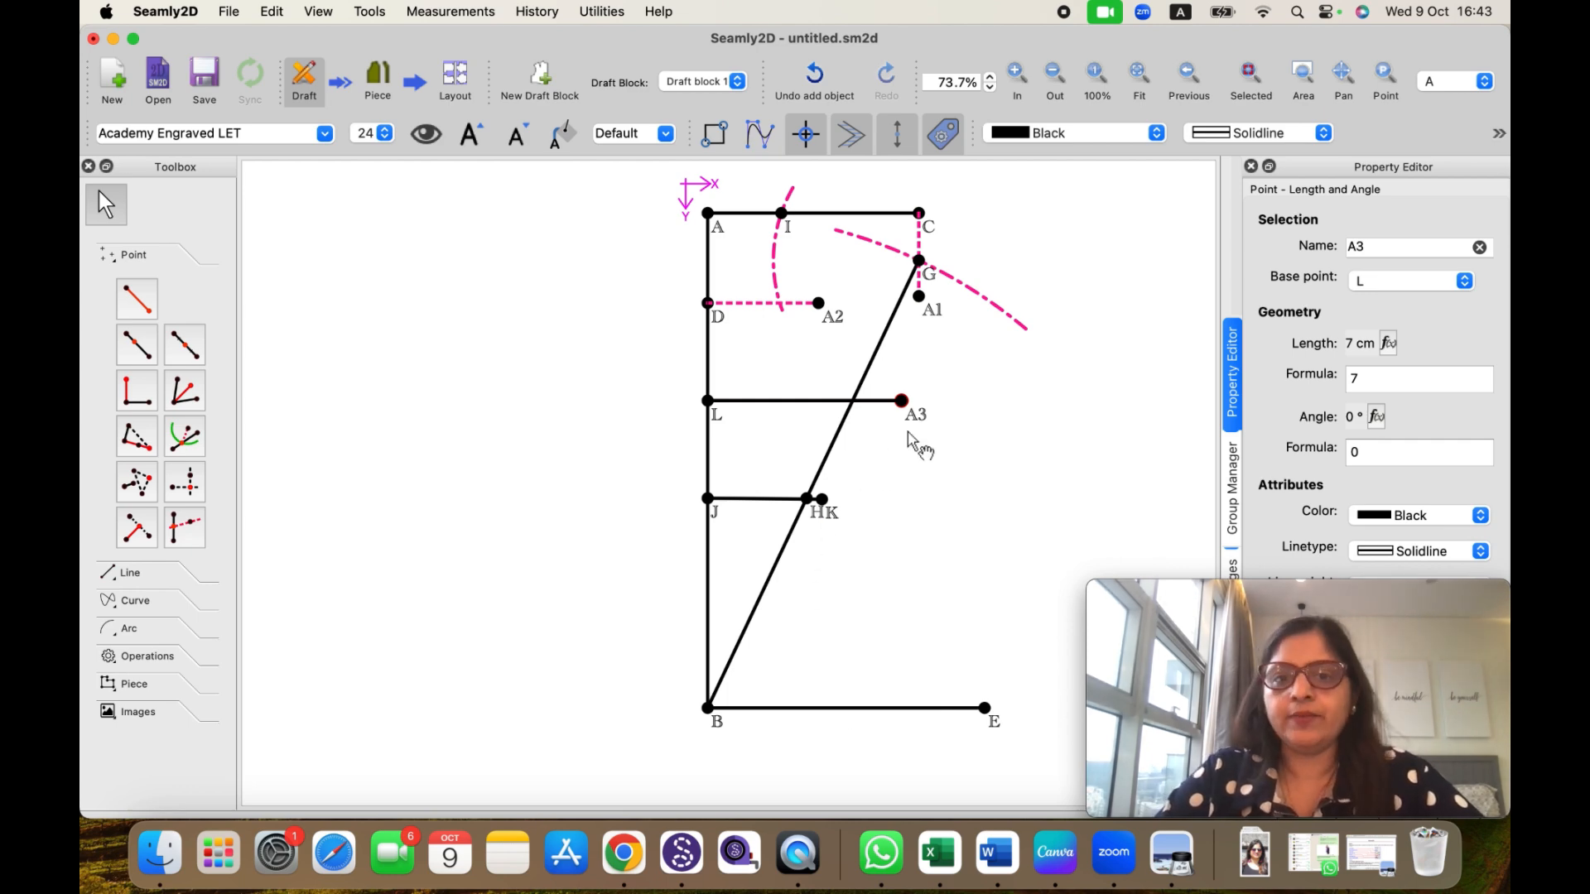
Step: Rename the end point of the horizontal line from L as M
left_click(1362, 246)
left_click_drag(1362, 245, 1318, 251)
type("M")
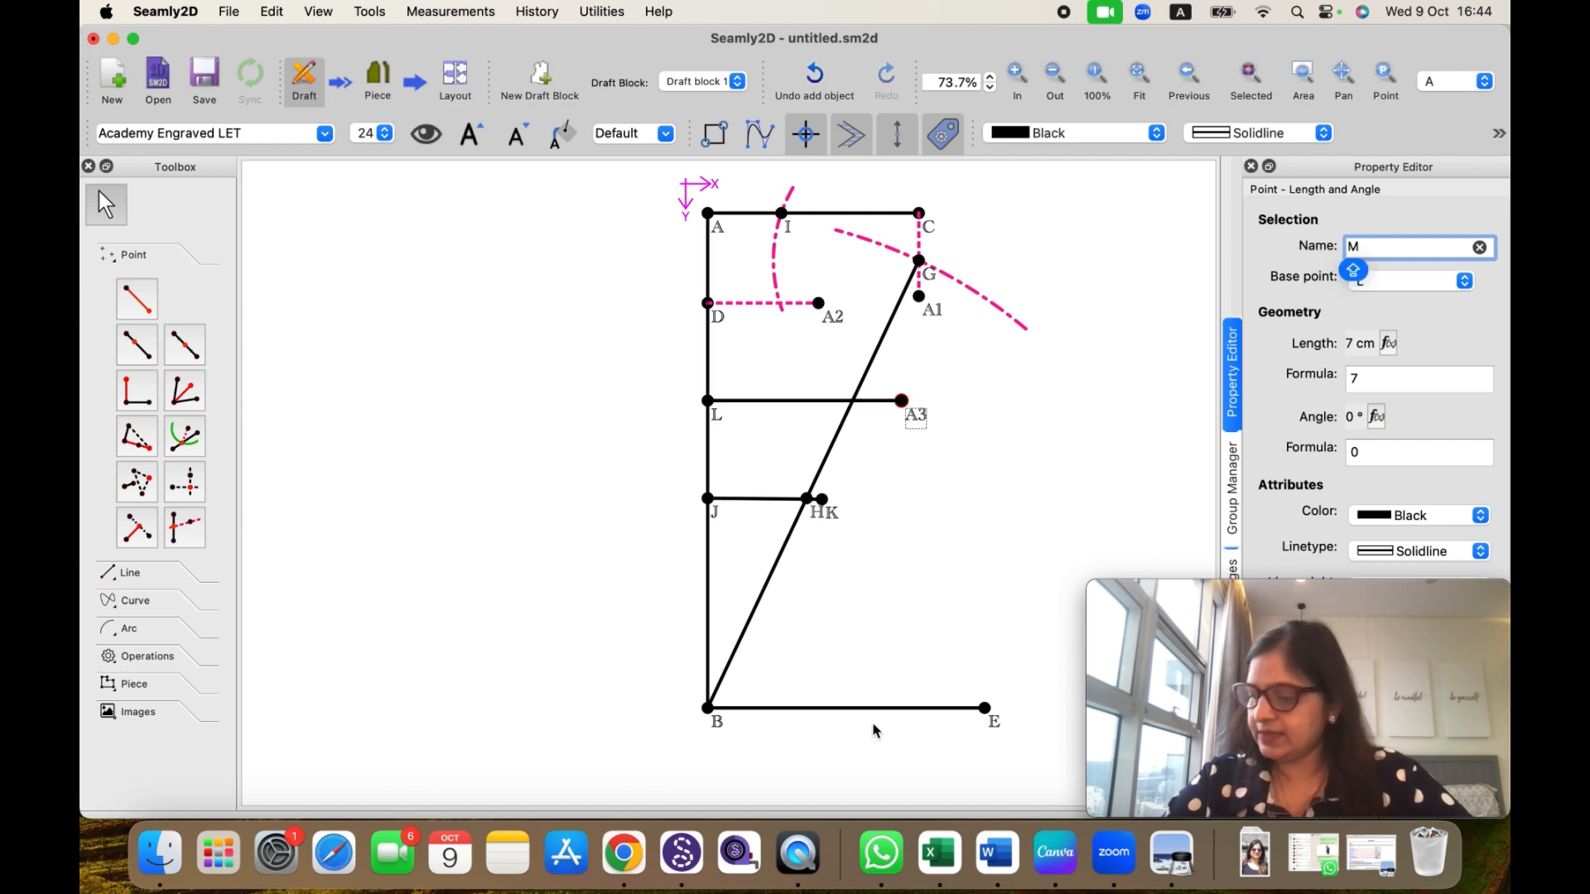
key("Return")
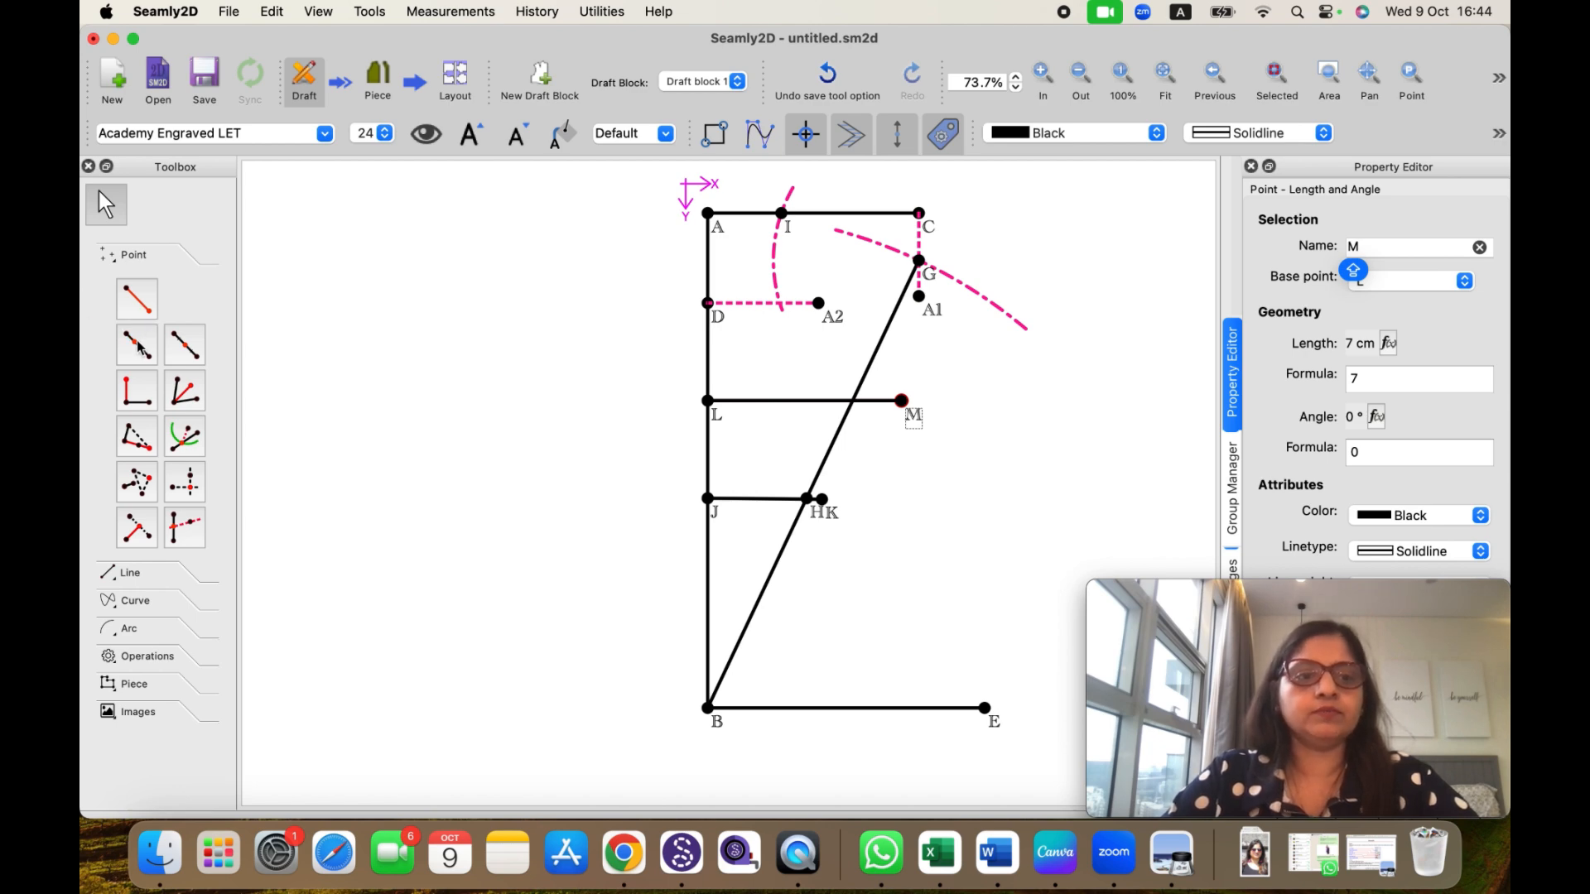
Step: Create a point on line B–E at a distance of 3+1/4 cm from B and name it F
left_click(137, 346)
left_click(708, 711)
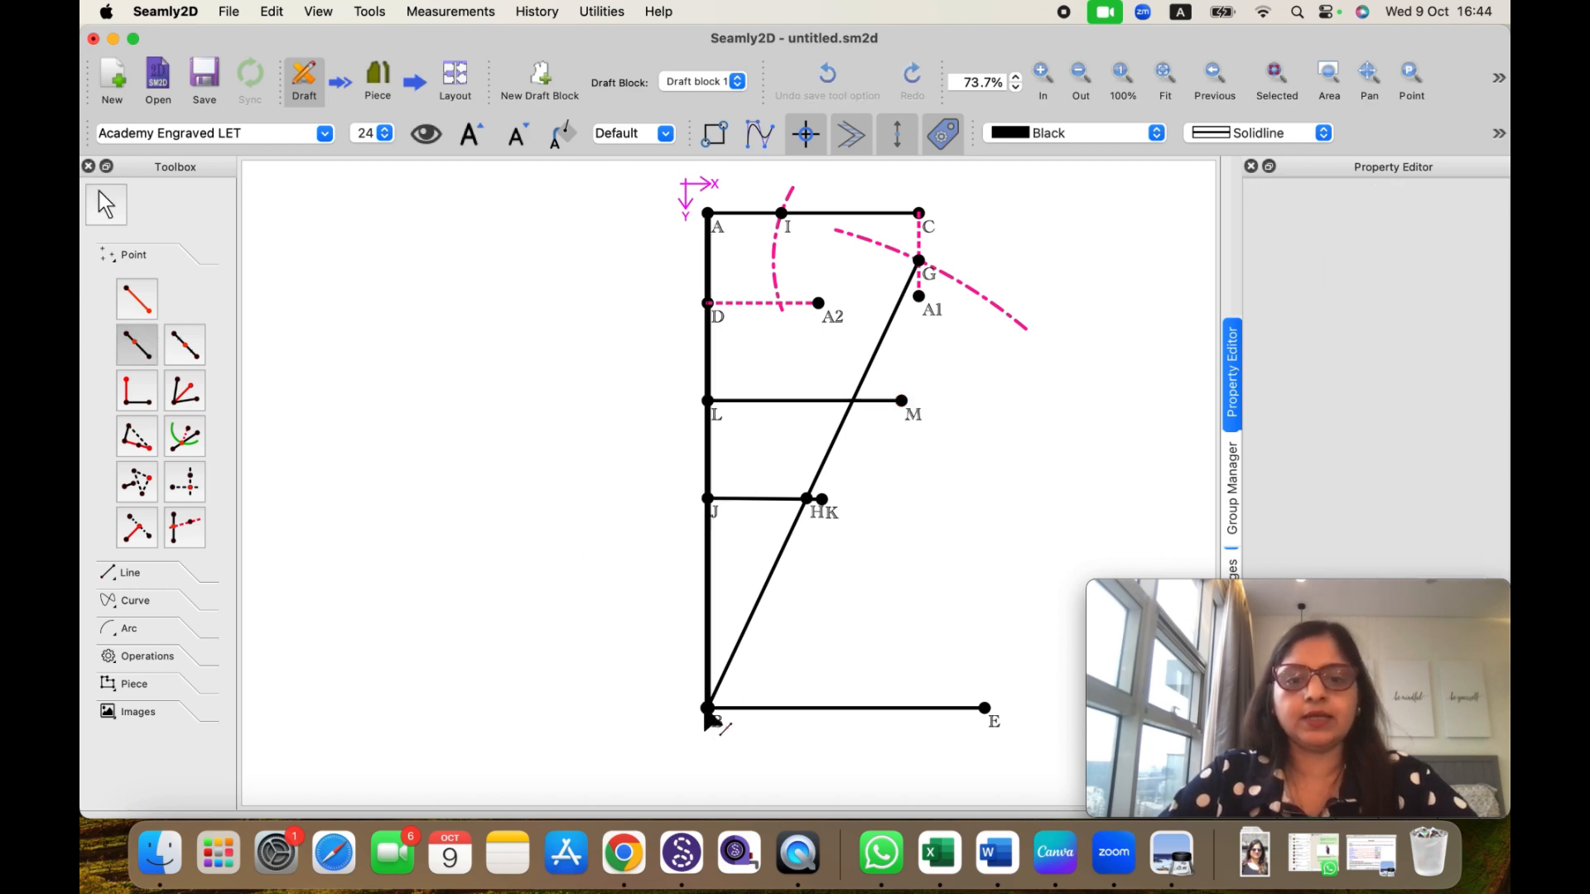
left_click(984, 711)
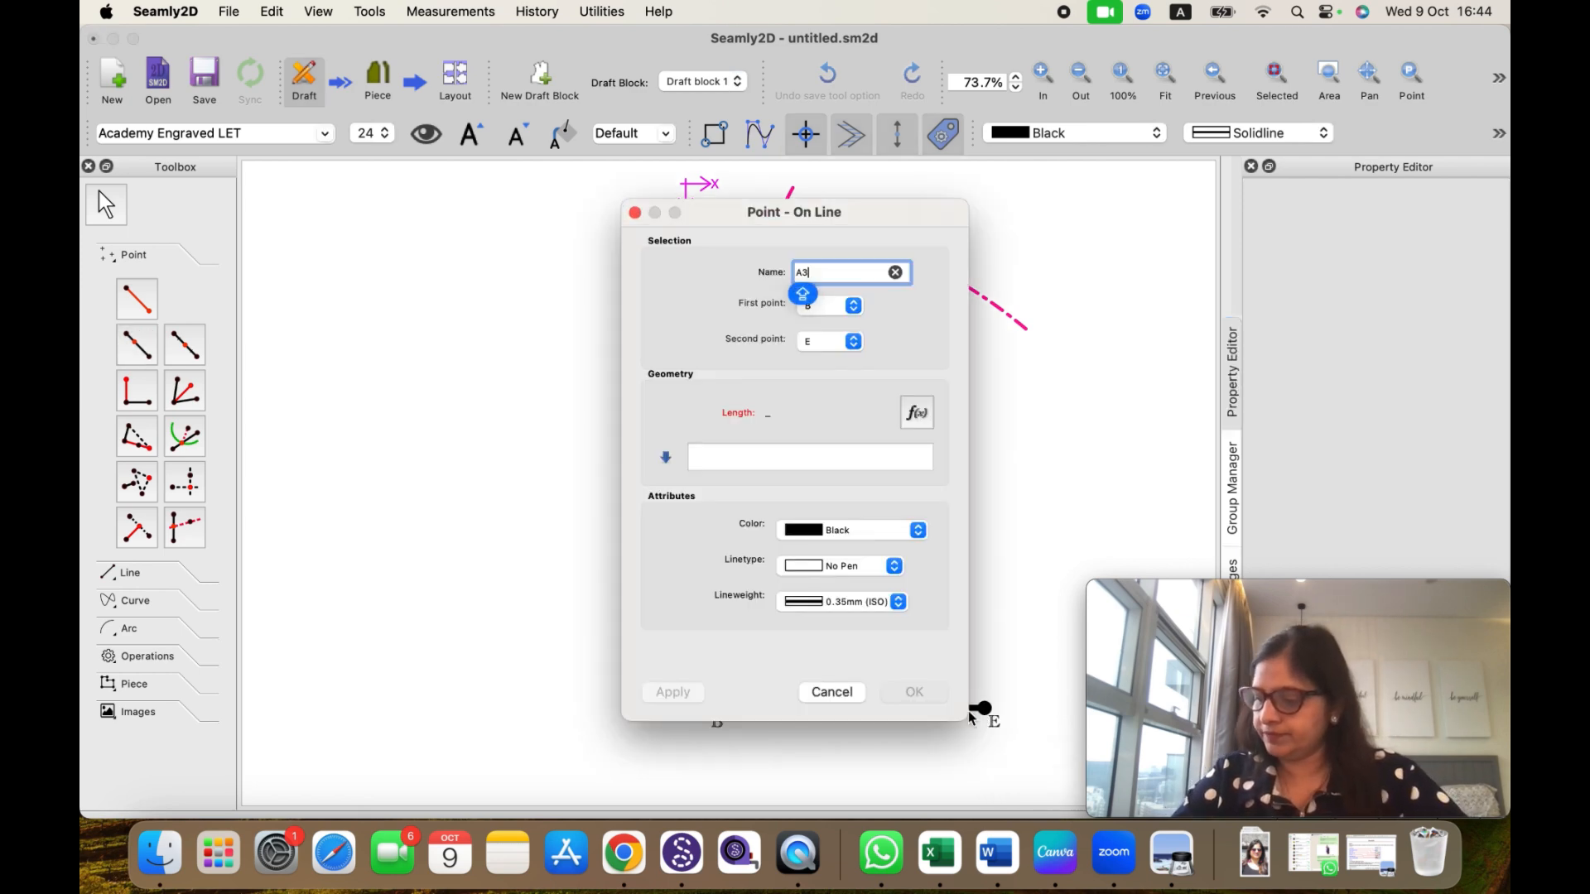
left_click(720, 454)
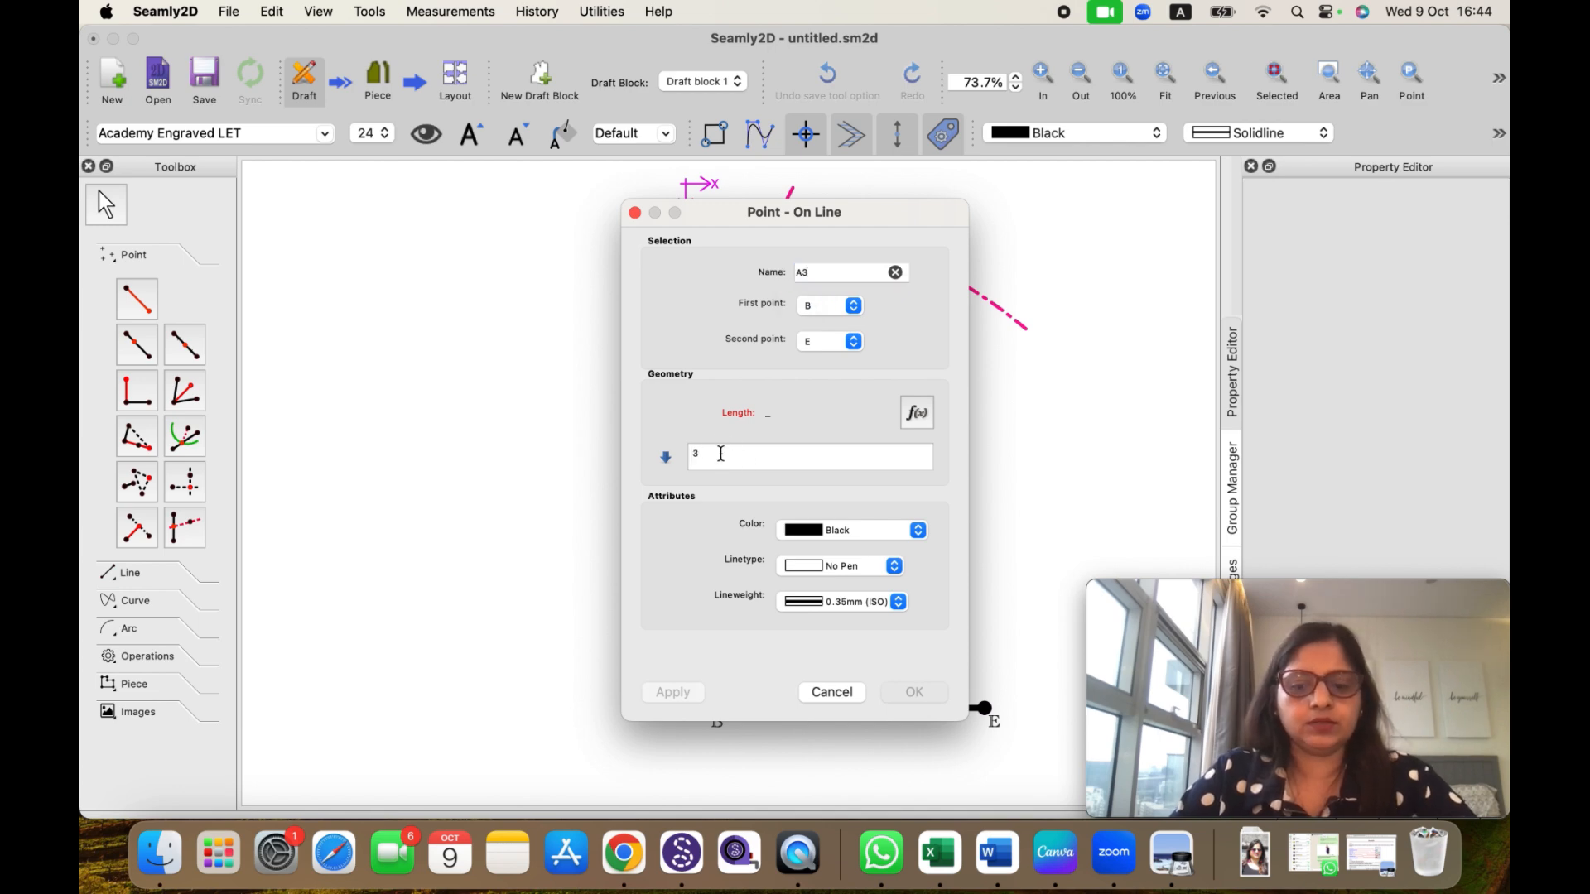
type("3+1/4")
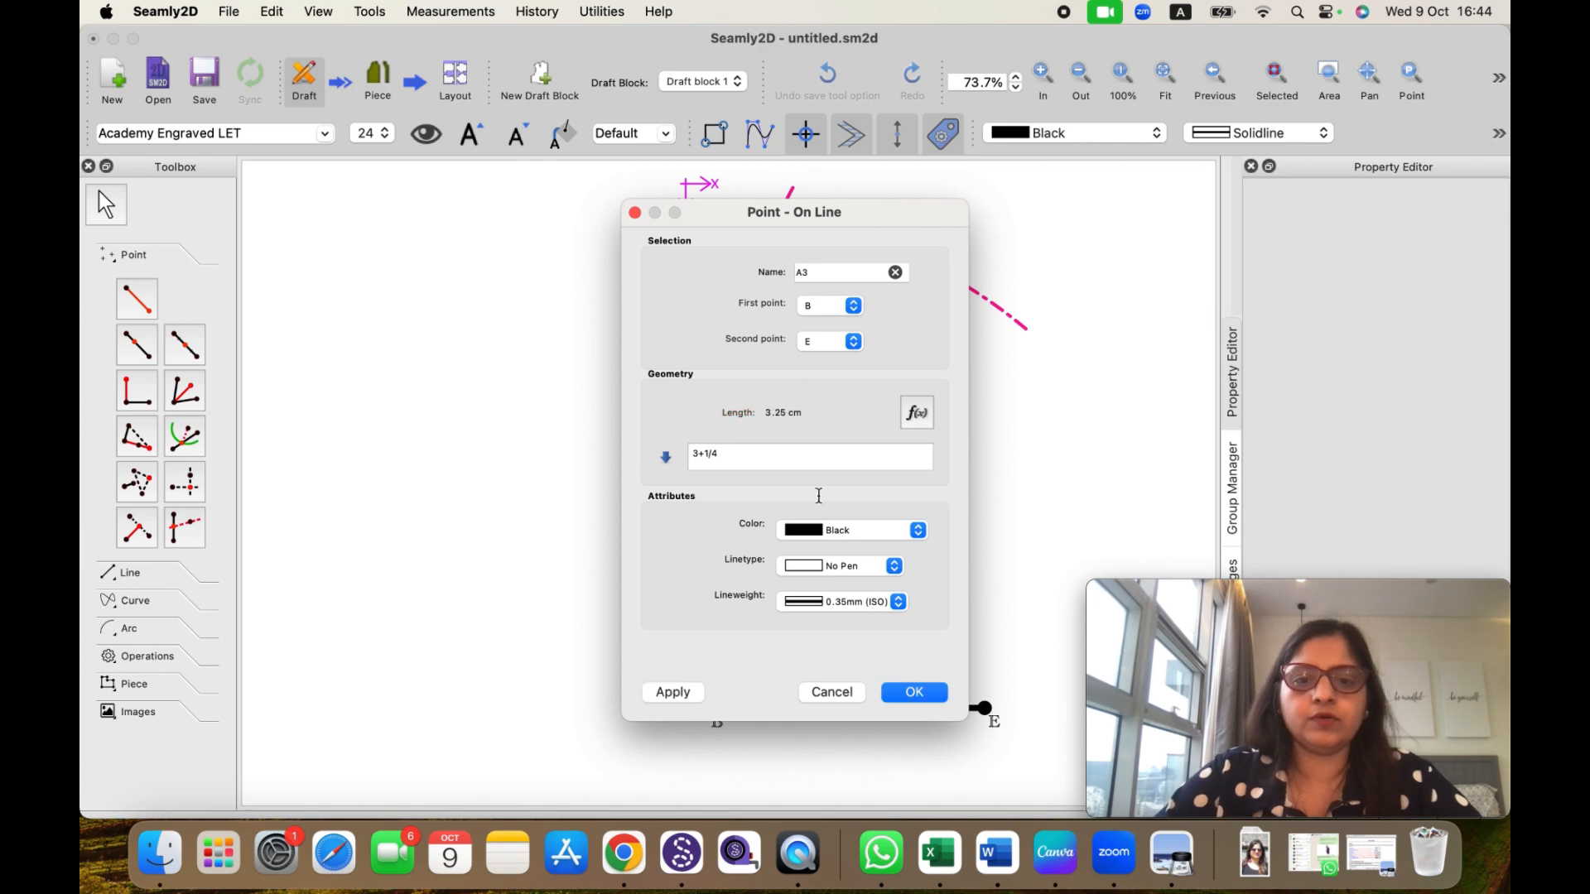
left_click(914, 694)
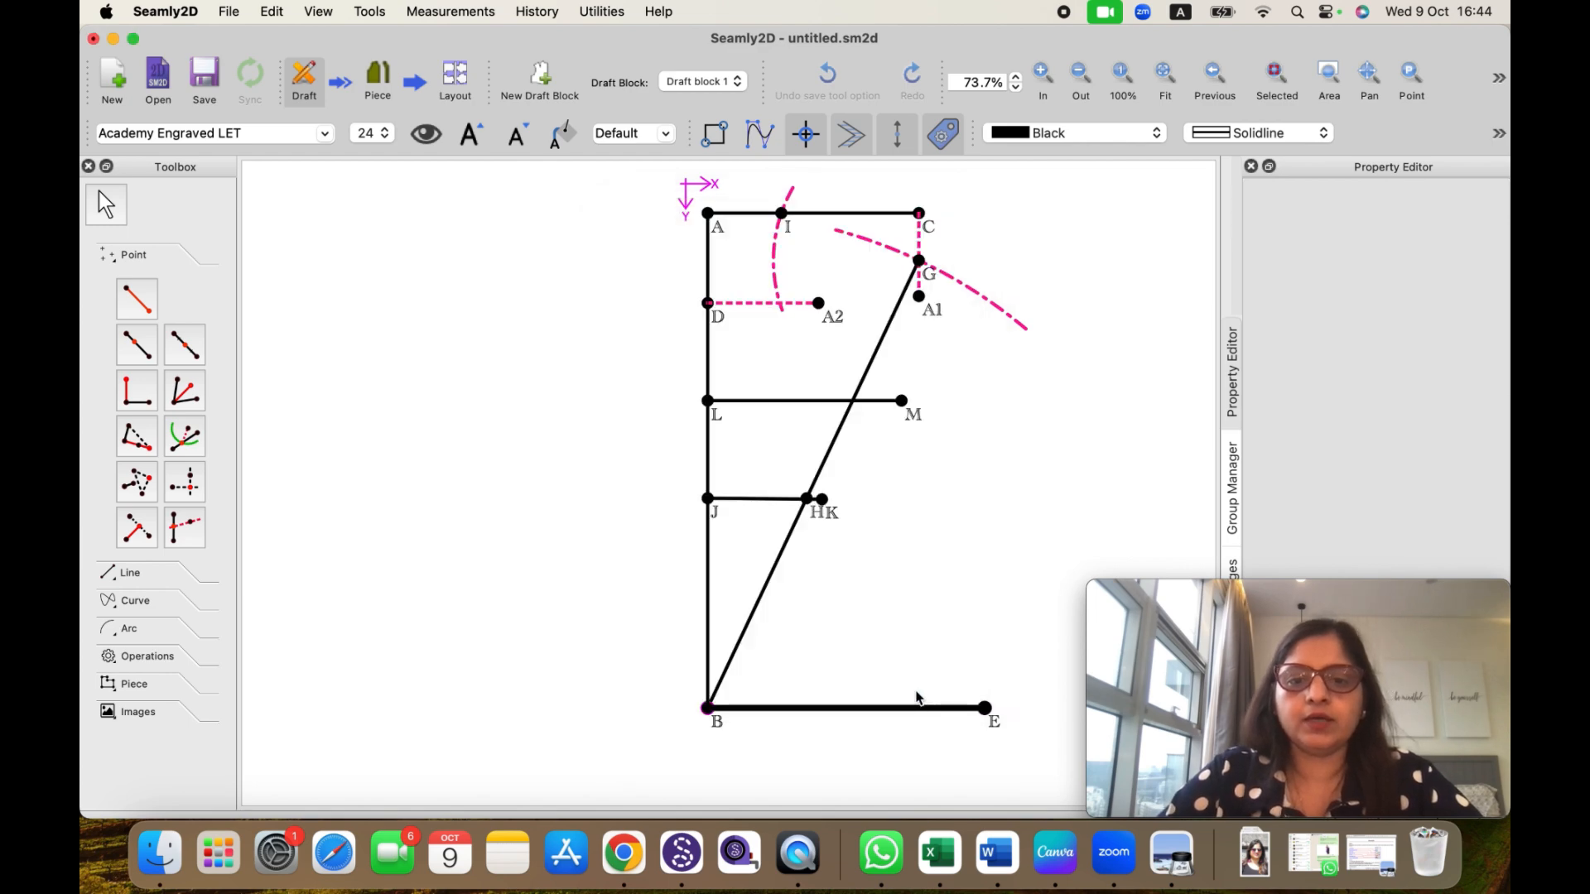
double_click(1368, 246)
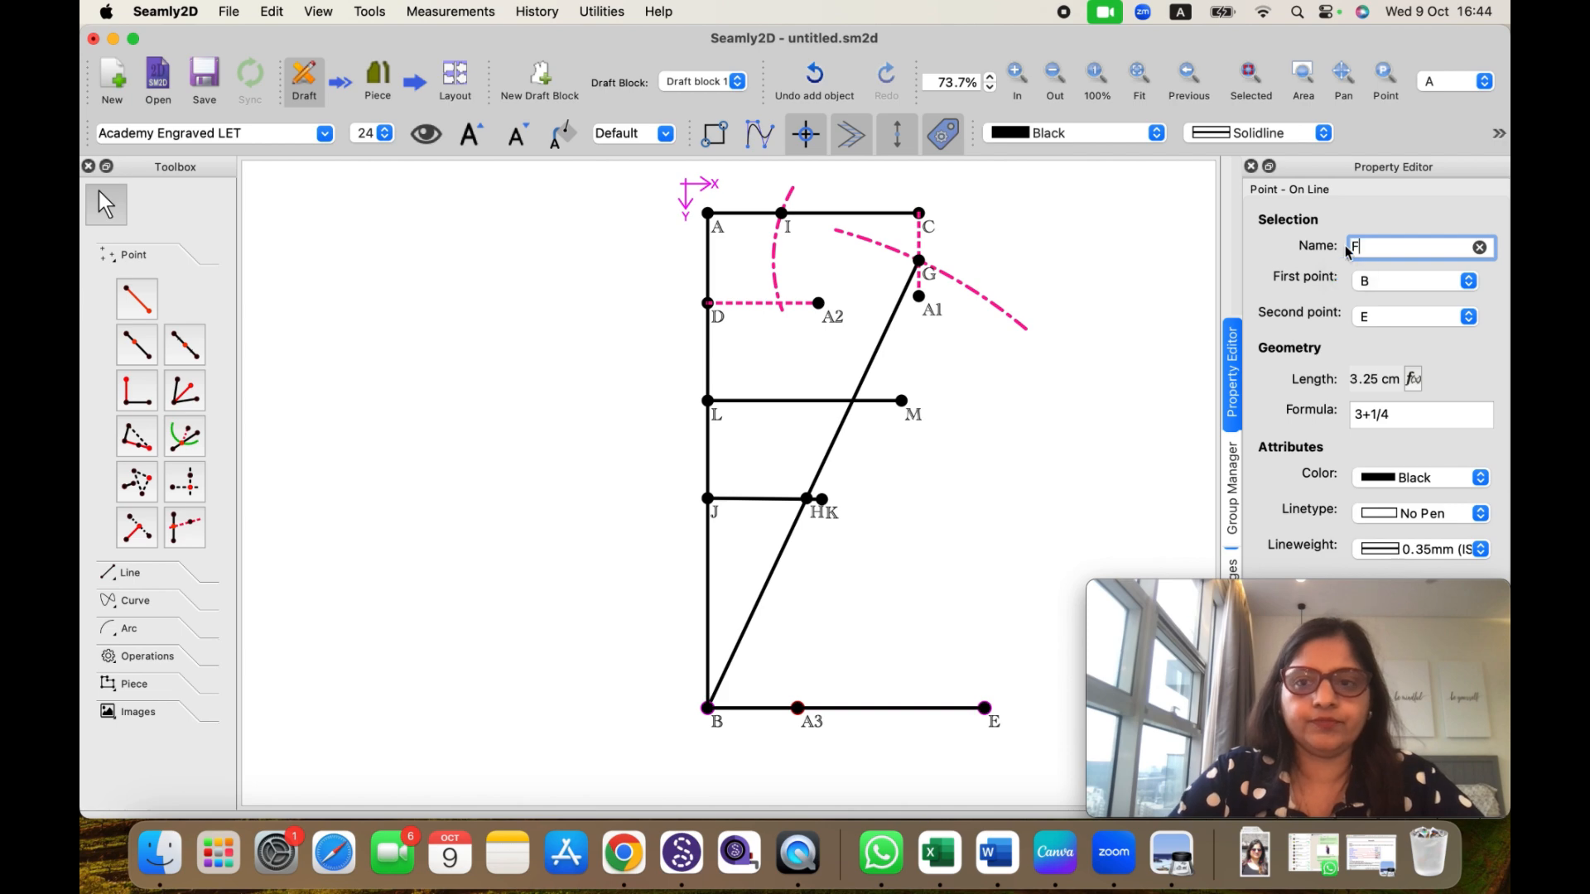
type("F")
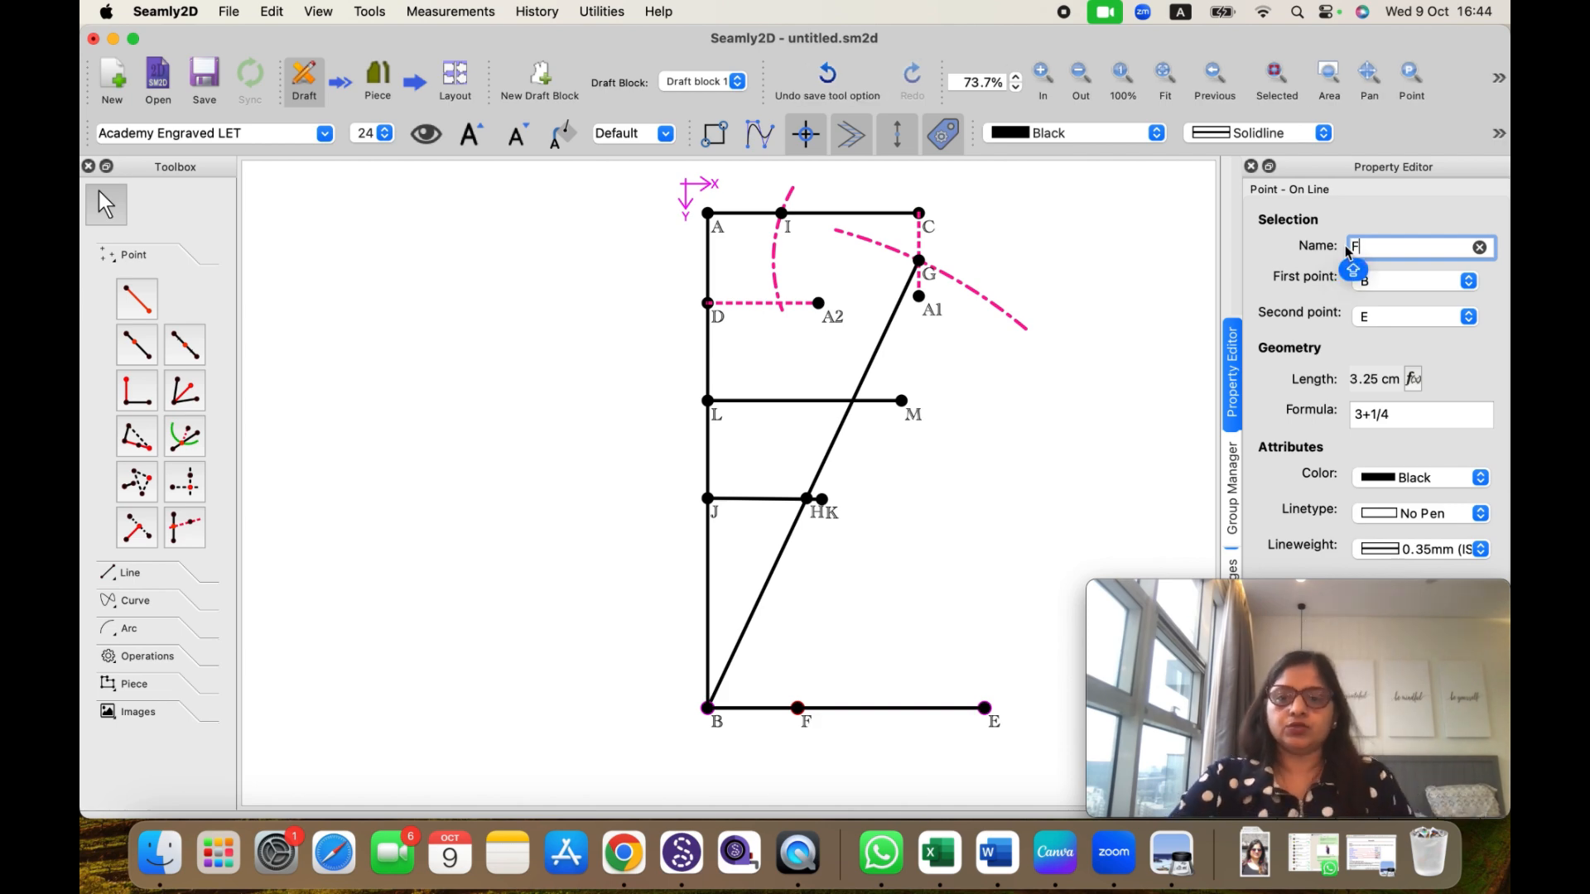